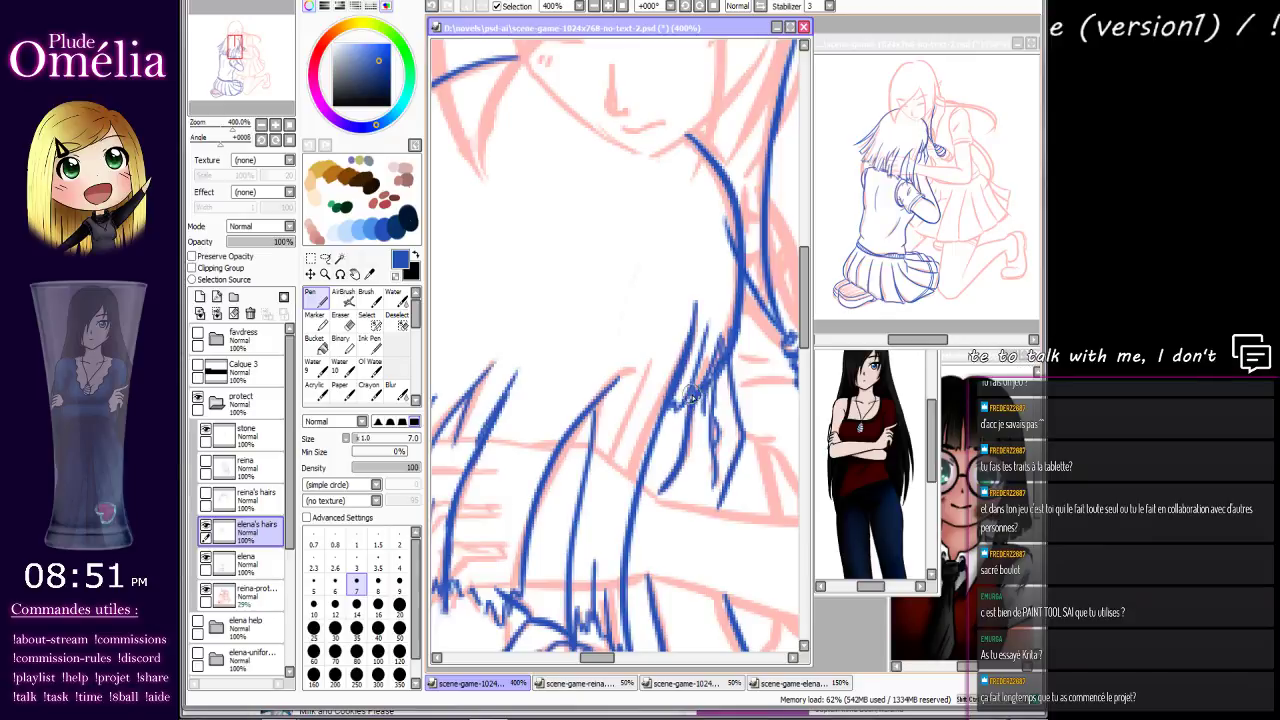
Step: Draw thin blue strands across the crown of Elena's hair with the size 7 Pen on the elena's hairs layer
{"action": "left_click_drag", "start_coordinate": [671, 446], "coordinate": [764, 444]}
{"action": "left_click_drag", "start_coordinate": [590, 486], "coordinate": [654, 377]}
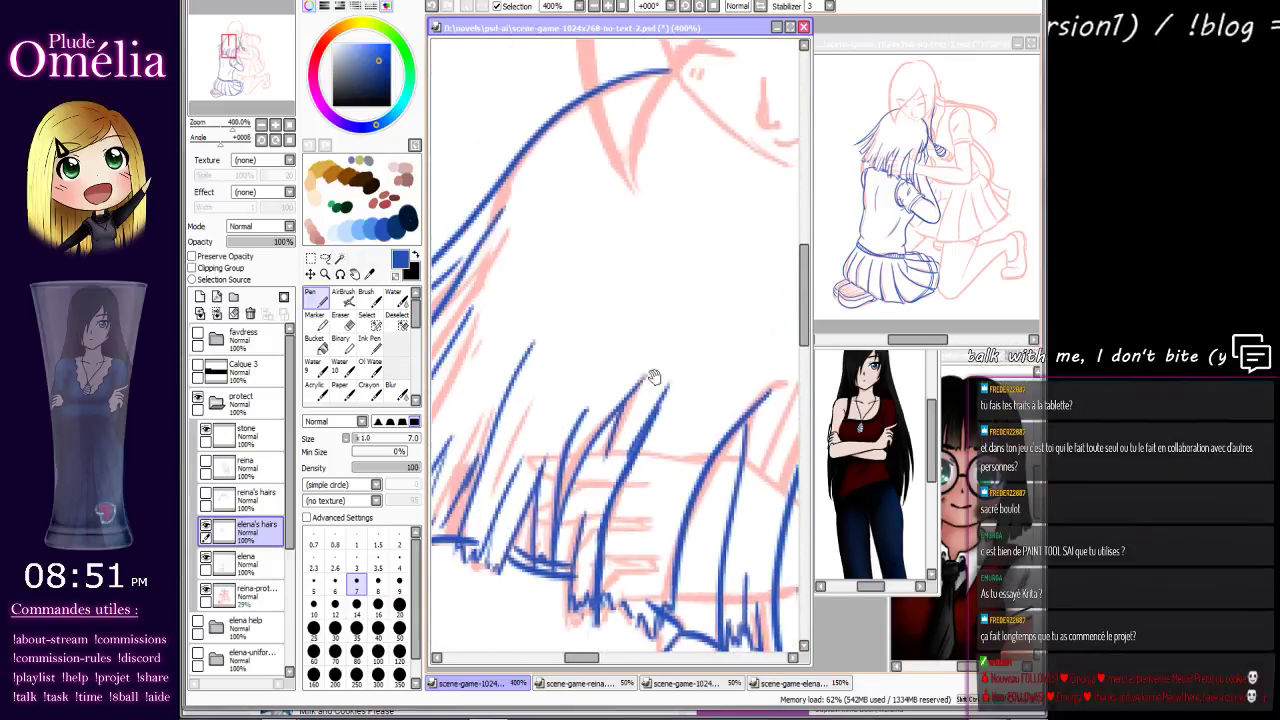
{"action": "left_click_drag", "start_coordinate": [693, 138], "coordinate": [577, 272]}
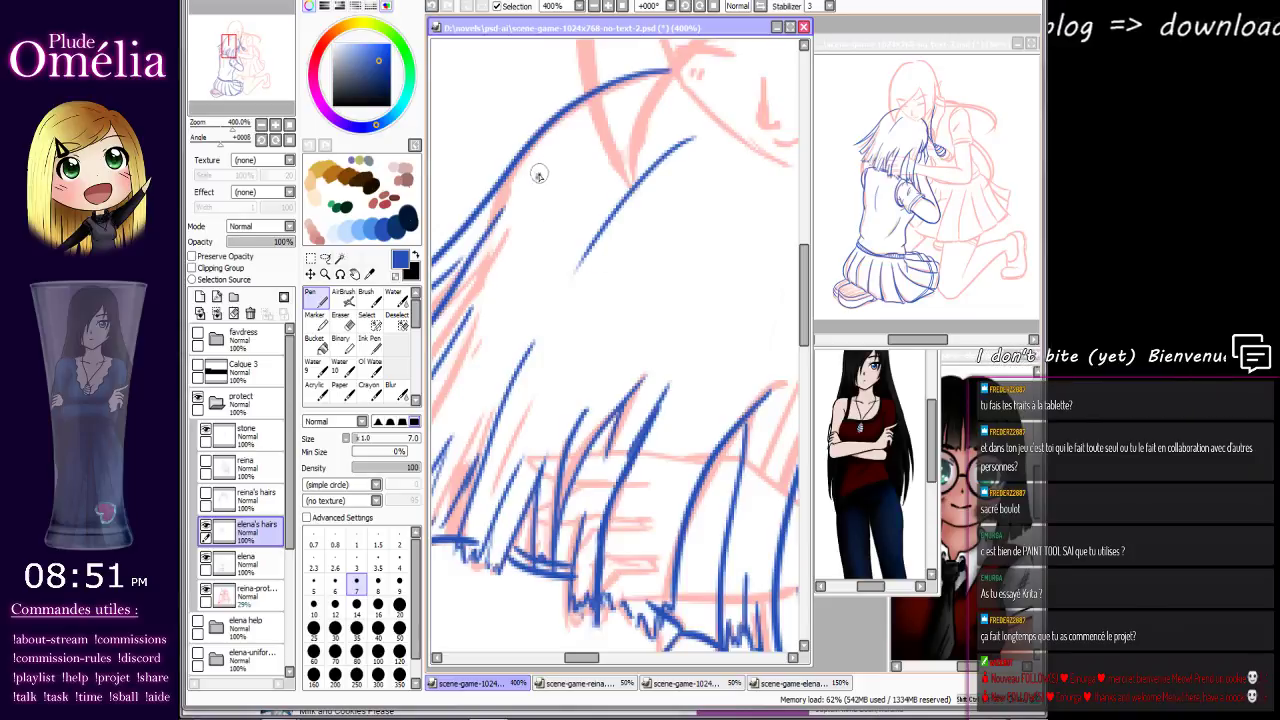
{"action": "left_click_drag", "start_coordinate": [538, 178], "coordinate": [683, 99]}
{"action": "key", "text": "ctrl+z"}
{"action": "left_click_drag", "start_coordinate": [592, 135], "coordinate": [675, 91]}
{"action": "mouse_move", "coordinate": [697, 218]}
{"action": "left_mouse_down"}
{"action": "mouse_move", "coordinate": [589, 235]}
{"action": "mouse_move", "coordinate": [592, 259]}
{"action": "left_mouse_up"}
{"action": "left_click_drag", "start_coordinate": [607, 186], "coordinate": [558, 288]}
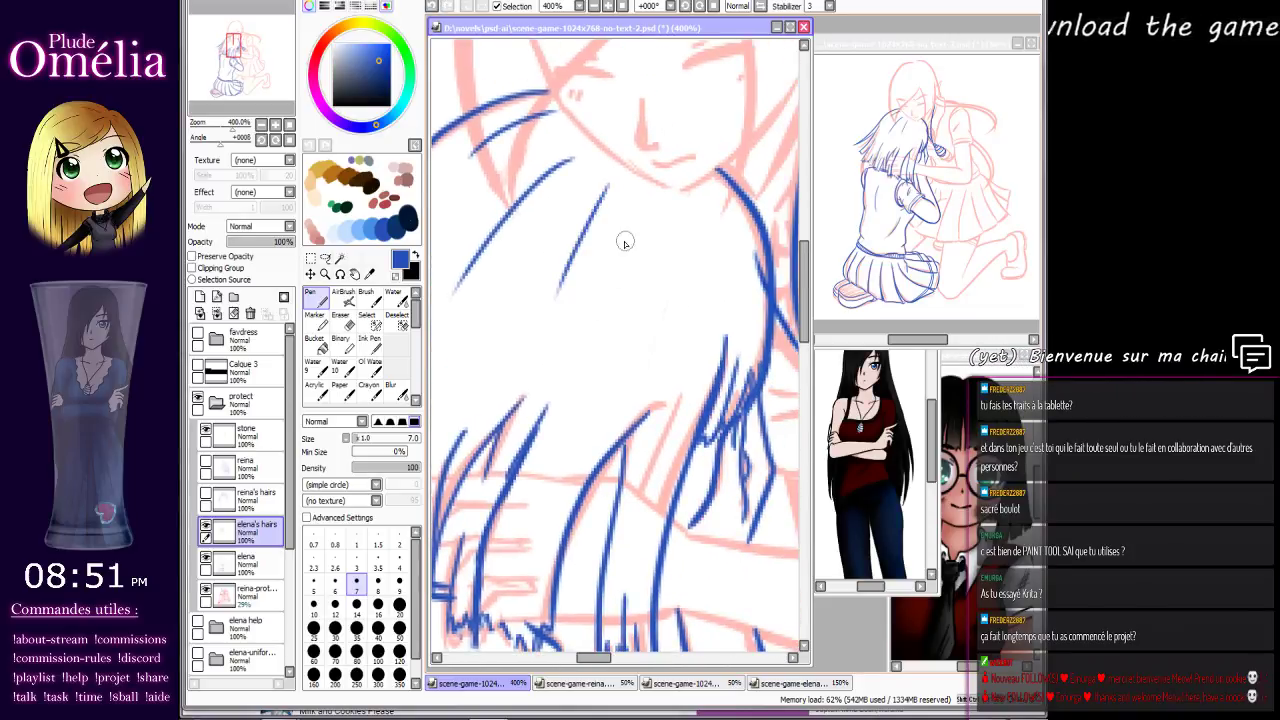
Step: Add more strands through the middle of Elena's hair and down toward its jagged lower ends
{"action": "left_click_drag", "start_coordinate": [649, 230], "coordinate": [646, 295]}
{"action": "left_click_drag", "start_coordinate": [710, 185], "coordinate": [737, 304]}
{"action": "mouse_move", "coordinate": [640, 347]}
{"action": "left_mouse_down"}
{"action": "mouse_move", "coordinate": [703, 209]}
{"action": "mouse_move", "coordinate": [592, 432]}
{"action": "left_mouse_up"}
{"action": "key", "text": "ctrl+z"}
{"action": "left_click_drag", "start_coordinate": [668, 258], "coordinate": [590, 437]}
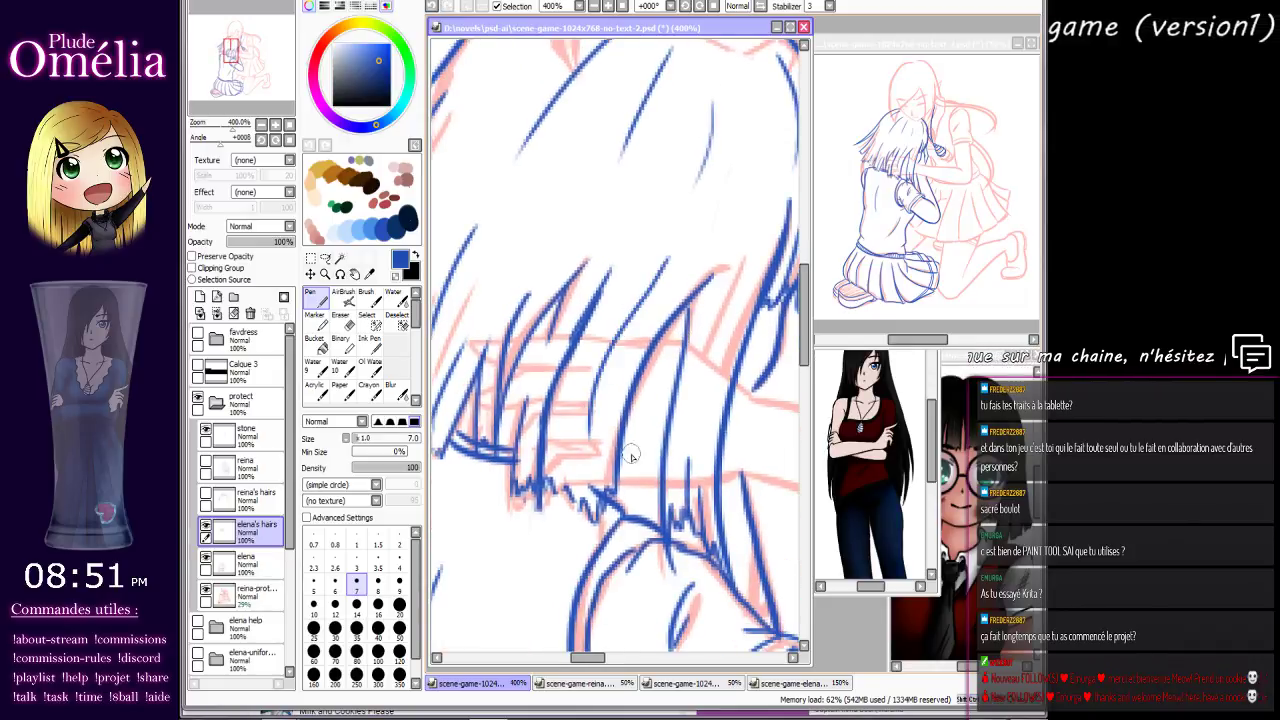
{"action": "mouse_move", "coordinate": [725, 308]}
{"action": "left_mouse_down"}
{"action": "mouse_move", "coordinate": [700, 447]}
{"action": "mouse_move", "coordinate": [770, 397]}
{"action": "left_mouse_up"}
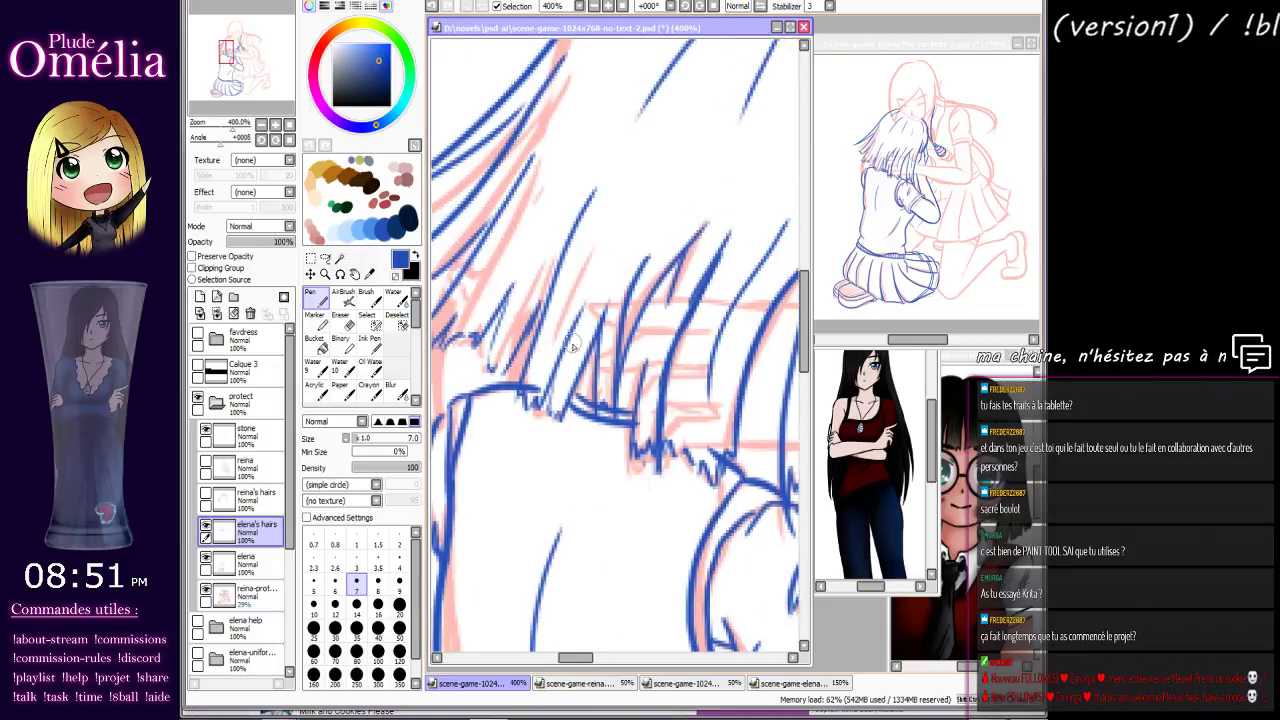
Step: Fill the outer side of Elena's hair, away from Reina's face, with additional long strands
{"action": "left_click_drag", "start_coordinate": [592, 260], "coordinate": [676, 149]}
{"action": "left_click_drag", "start_coordinate": [520, 236], "coordinate": [584, 128]}
{"action": "mouse_move", "coordinate": [606, 84]}
{"action": "left_mouse_down"}
{"action": "mouse_move", "coordinate": [612, 209]}
{"action": "mouse_move", "coordinate": [636, 306]}
{"action": "left_mouse_up"}
{"action": "left_click_drag", "start_coordinate": [751, 294], "coordinate": [648, 382]}
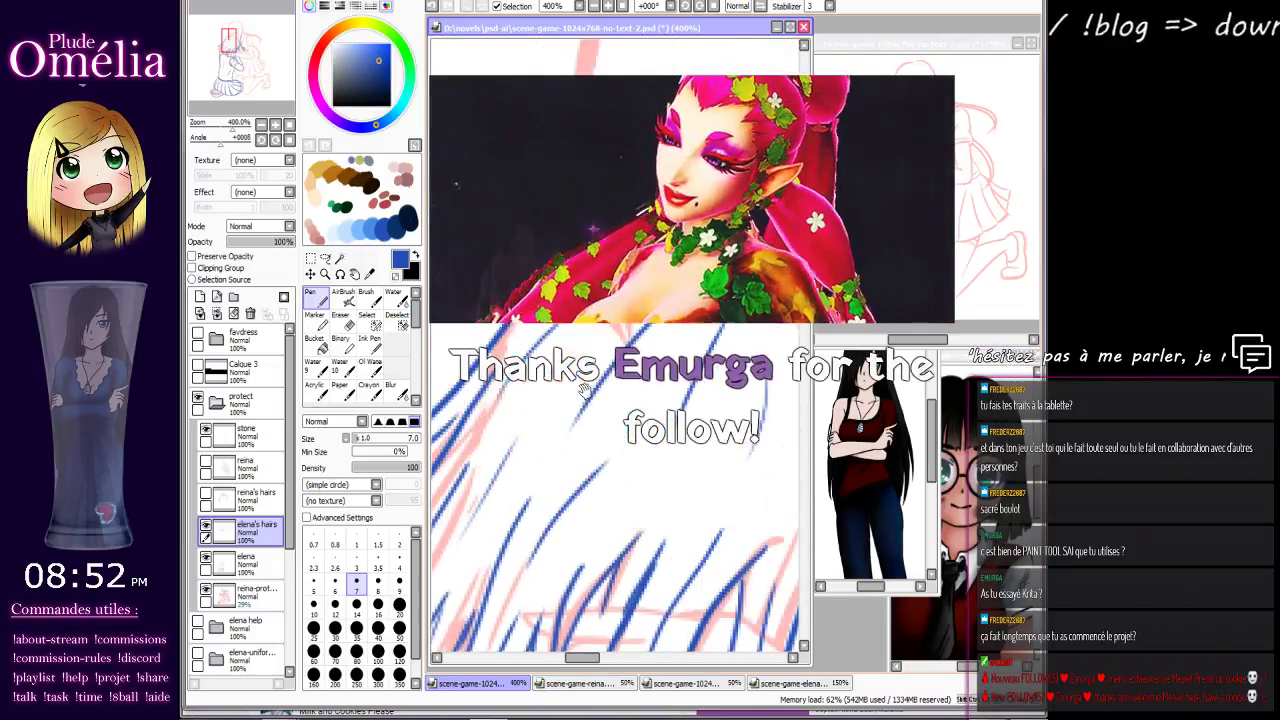
Step: Show the reina and reina's hairs line-art layers together with Elena's drawing
{"action": "scroll", "coordinate": [647, 382], "scroll_direction": "down", "scroll_amount": 4}
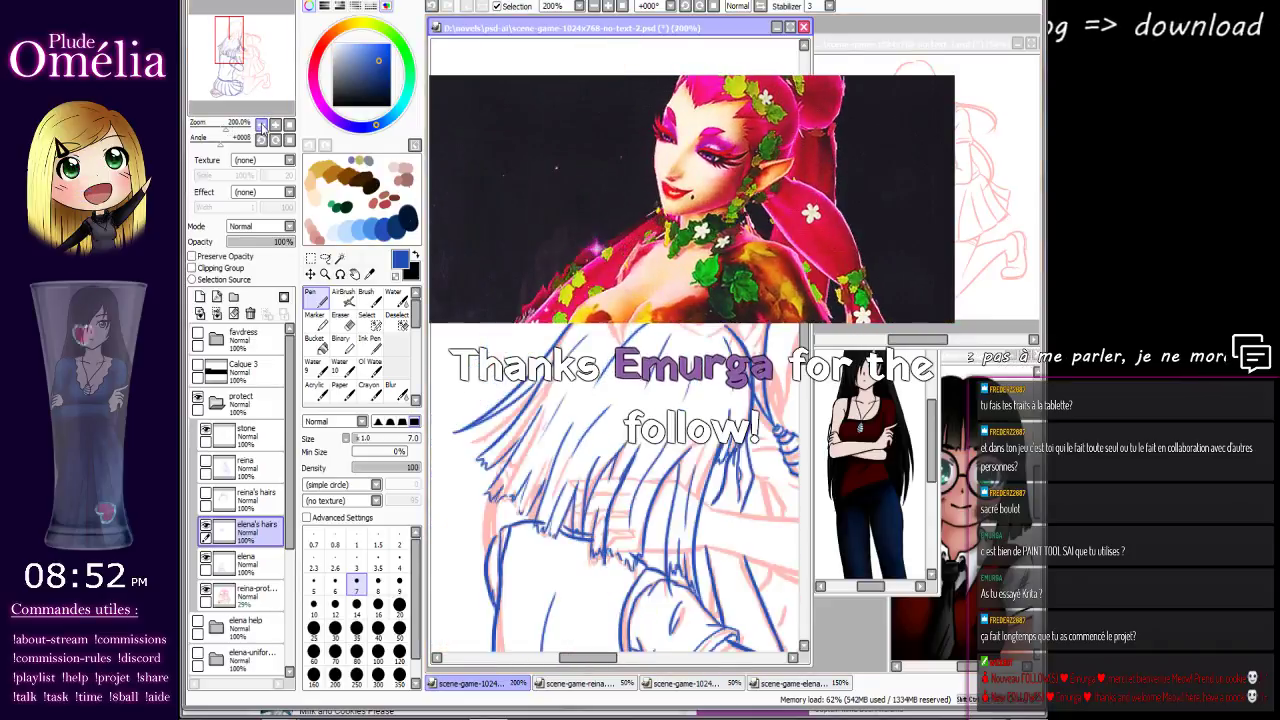
{"action": "left_click_drag", "start_coordinate": [647, 382], "coordinate": [608, 302]}
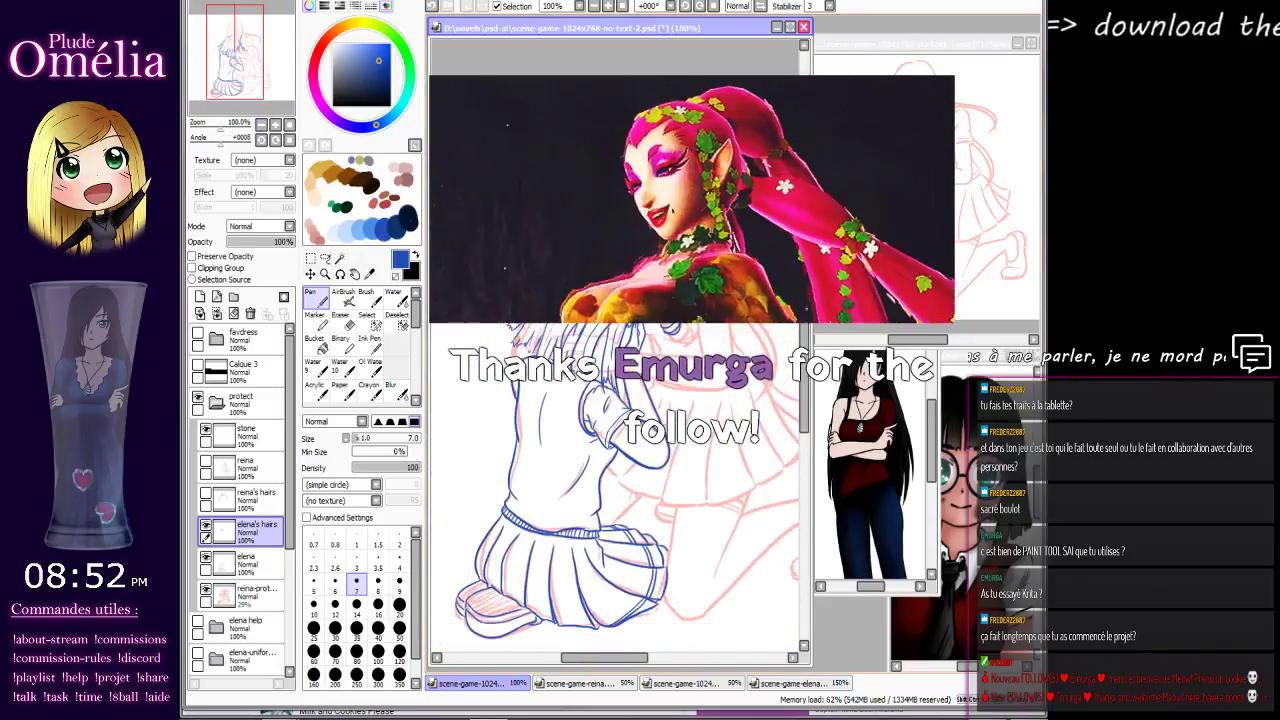
{"action": "left_click", "coordinate": [206, 462]}
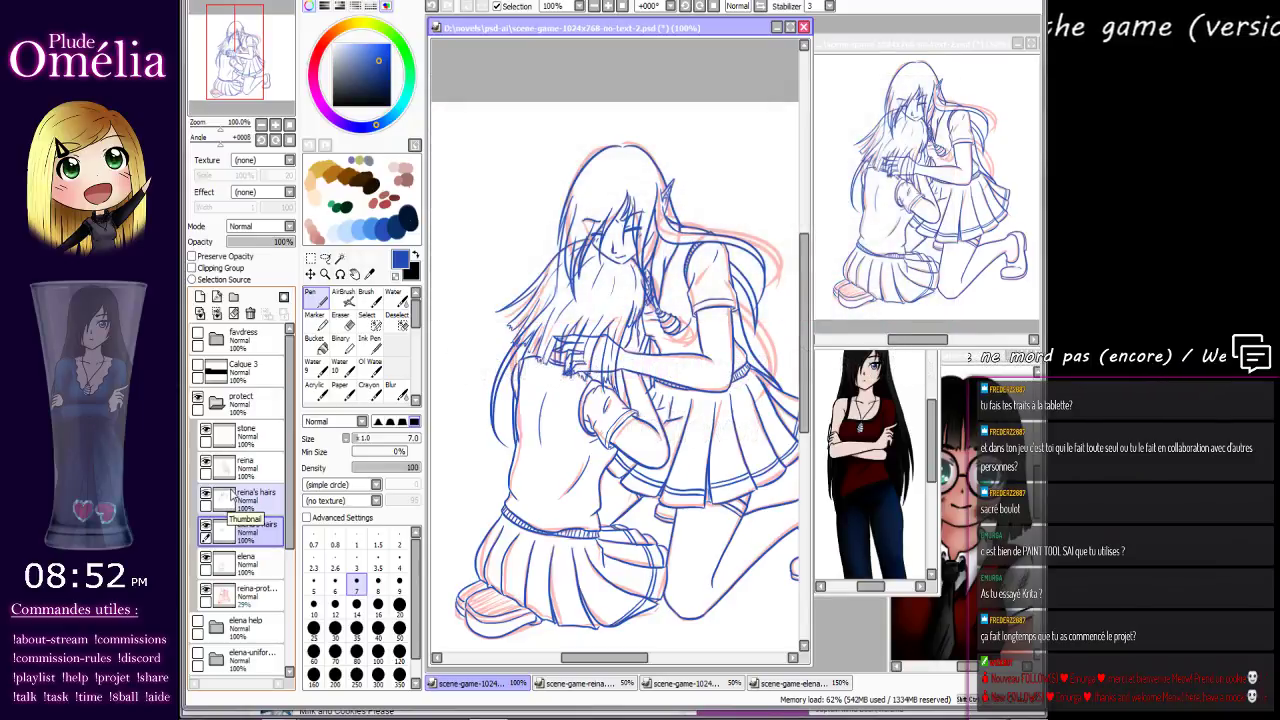
Step: Erase the upper lines of Elena's hair where they overlap Reina's face and hair, using the size 14 Eraser
{"action": "left_click", "coordinate": [276, 125]}
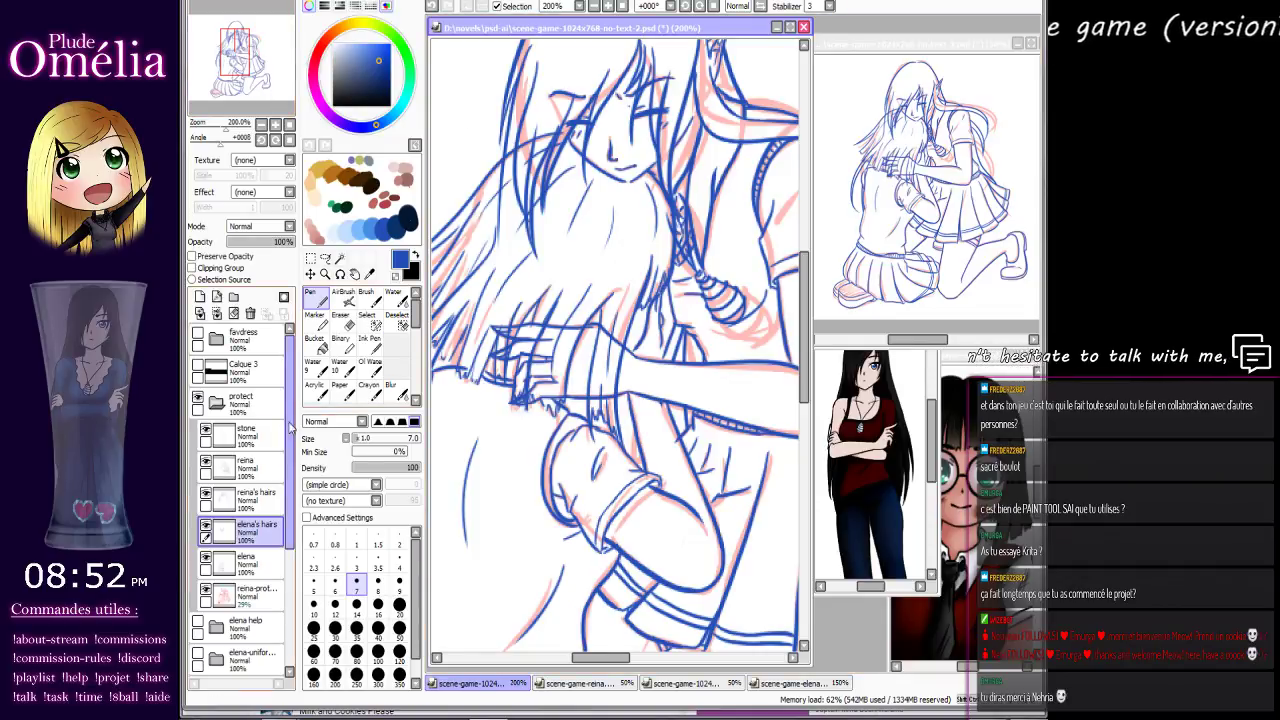
{"action": "left_click", "coordinate": [340, 320]}
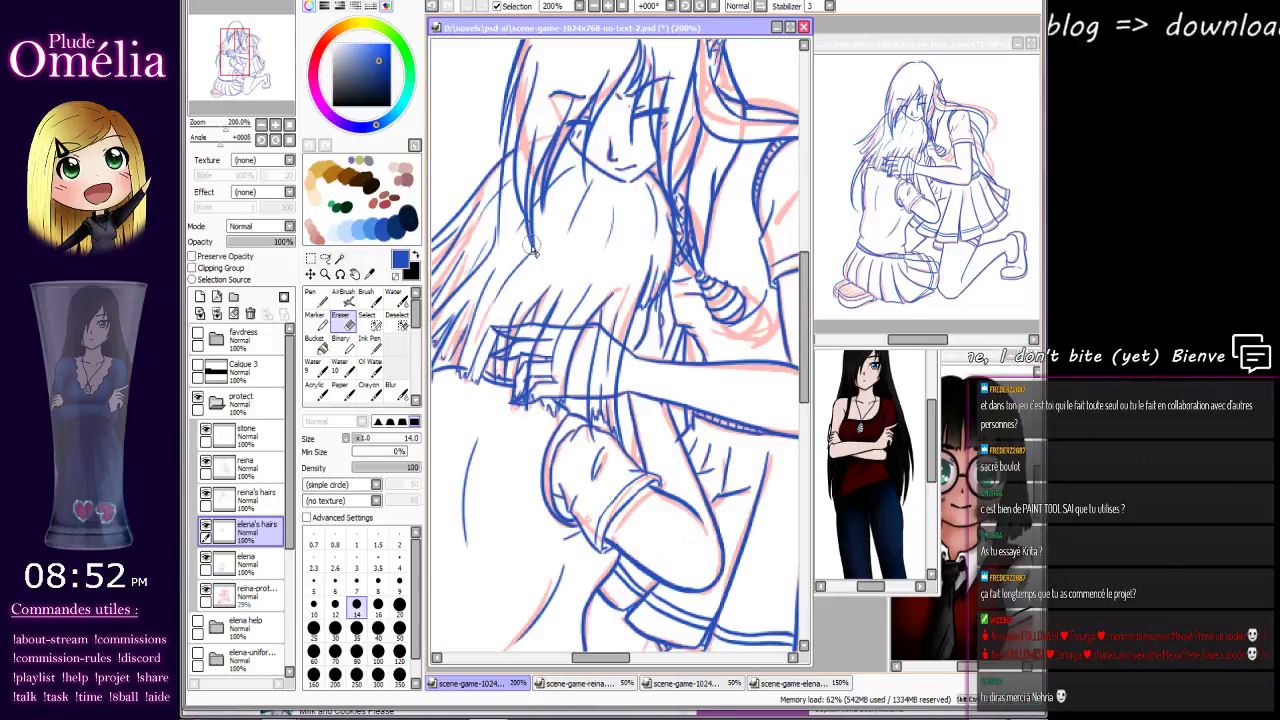
{"action": "left_click_drag", "start_coordinate": [545, 316], "coordinate": [547, 340]}
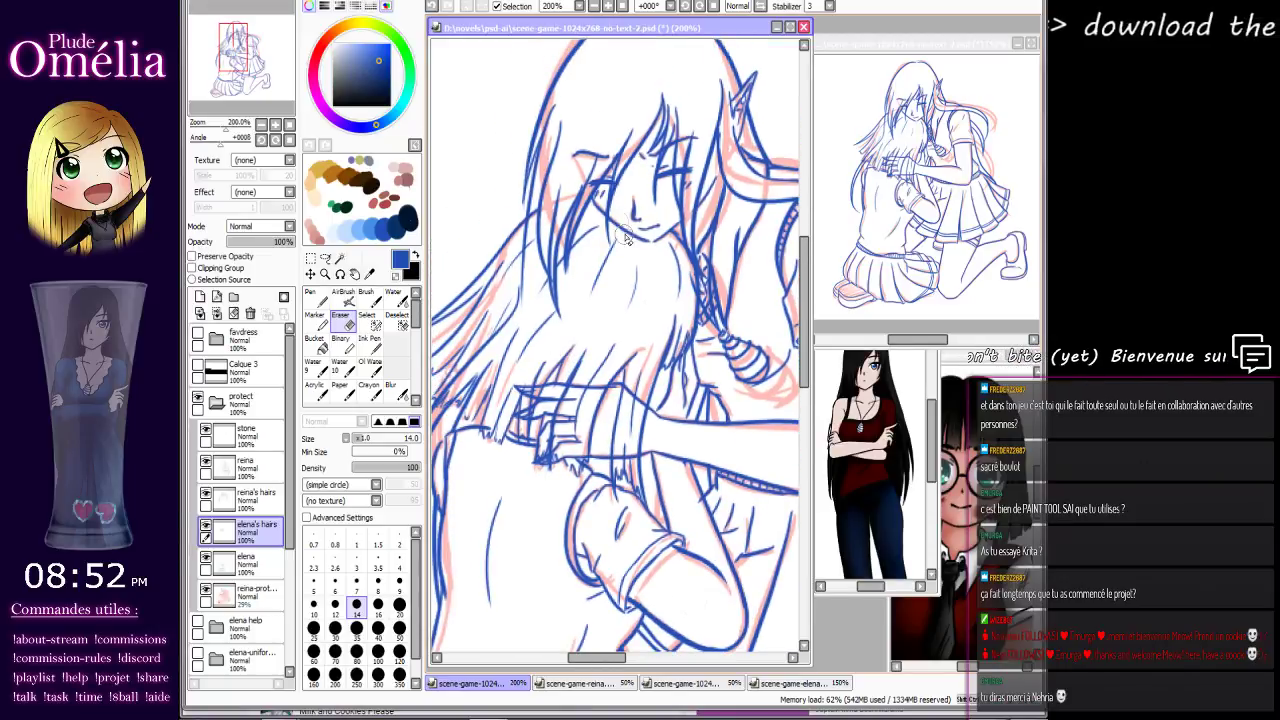
{"action": "left_click_drag", "start_coordinate": [604, 306], "coordinate": [688, 218]}
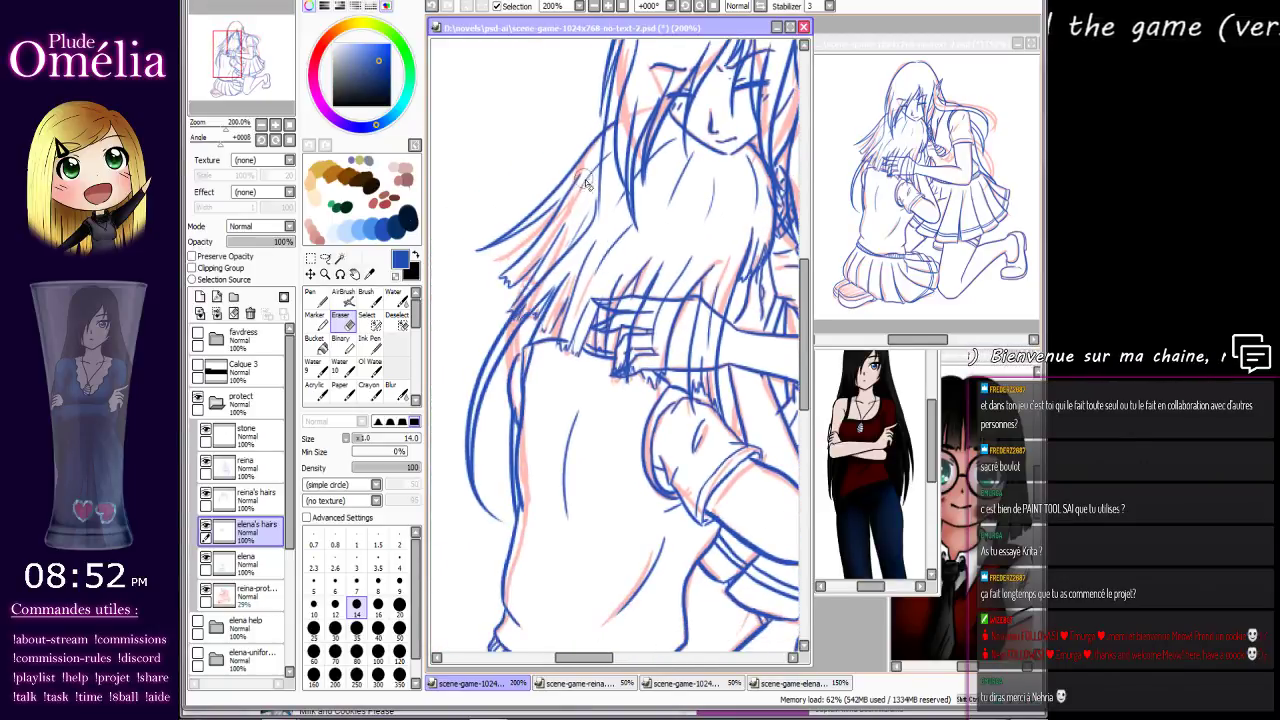
Step: Erase the parts of Reina's hand and finger lines that cross Elena's hair strands, working on the reina layer
{"action": "left_click", "coordinate": [245, 496]}
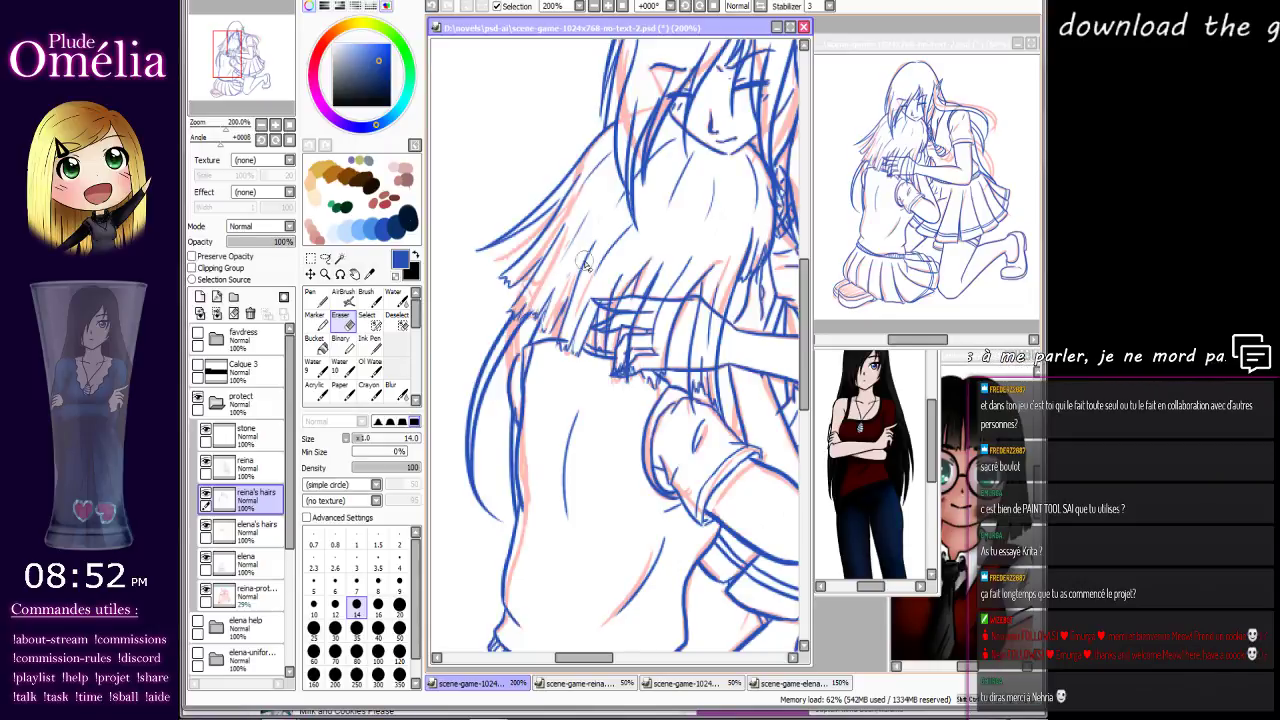
{"action": "left_click_drag", "start_coordinate": [642, 322], "coordinate": [556, 364]}
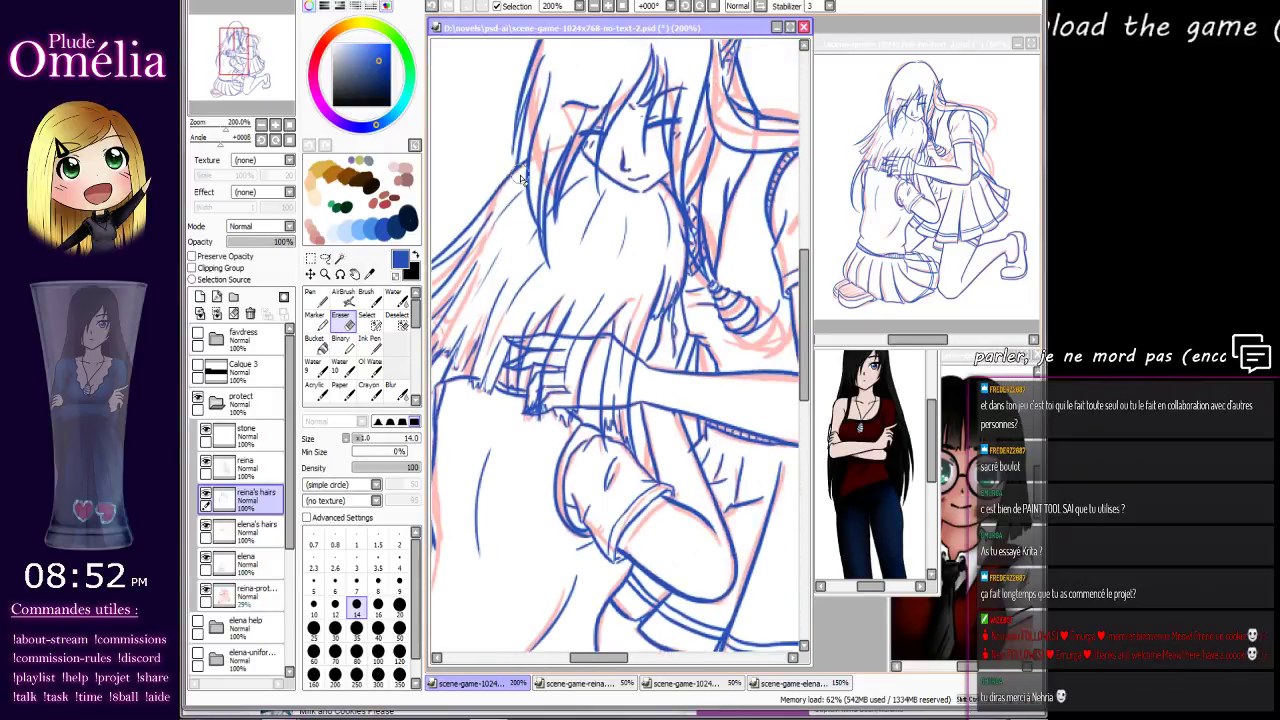
{"action": "left_click", "coordinate": [609, 7]}
{"action": "left_click", "coordinate": [609, 7]}
{"action": "left_click_drag", "start_coordinate": [518, 324], "coordinate": [577, 260]}
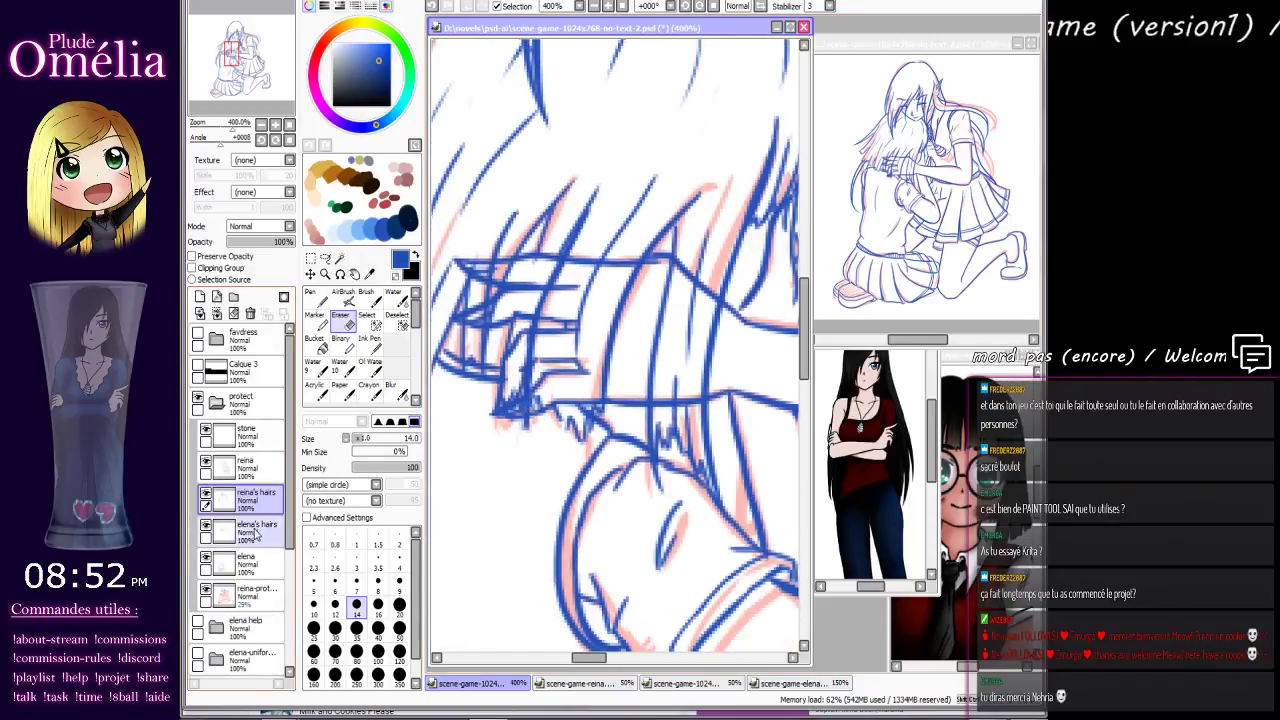
{"action": "left_click", "coordinate": [248, 468]}
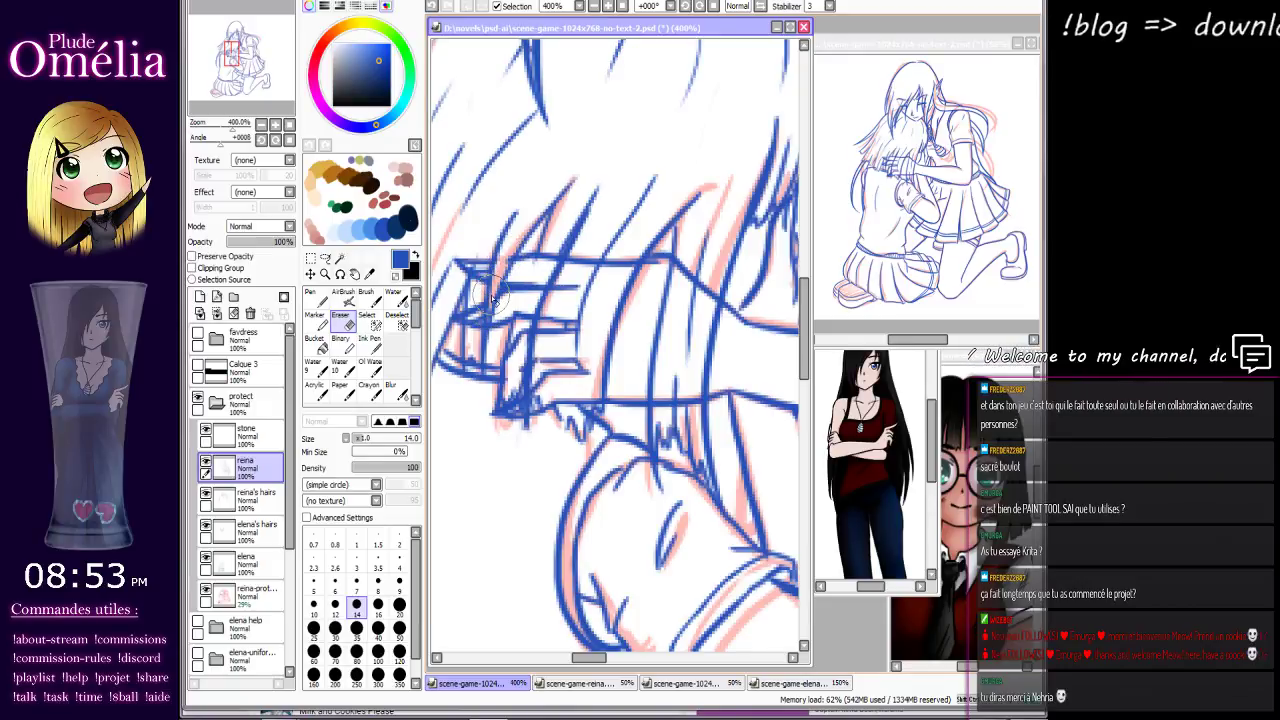
{"action": "left_click_drag", "start_coordinate": [566, 347], "coordinate": [568, 267]}
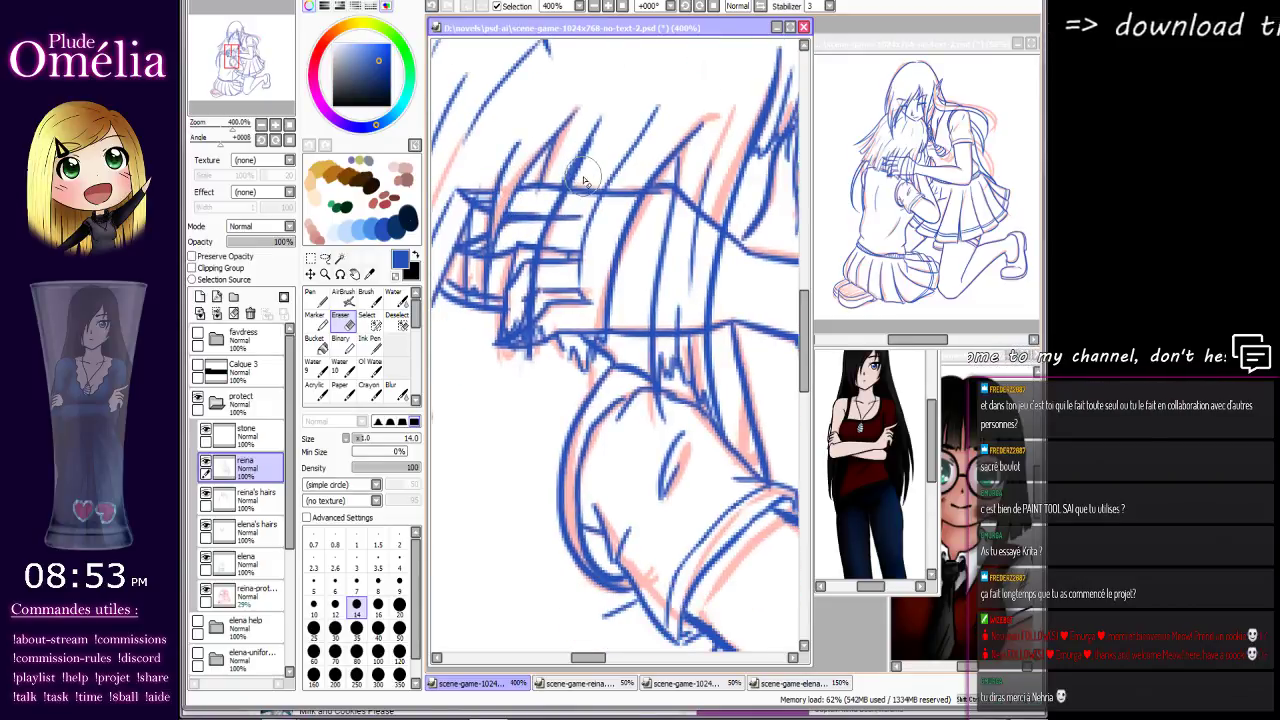
{"action": "mouse_move", "coordinate": [584, 188]}
{"action": "left_mouse_down"}
{"action": "mouse_move", "coordinate": [545, 293]}
{"action": "mouse_move", "coordinate": [550, 350]}
{"action": "mouse_move", "coordinate": [570, 238]}
{"action": "mouse_move", "coordinate": [579, 226]}
{"action": "mouse_move", "coordinate": [576, 333]}
{"action": "mouse_move", "coordinate": [610, 182]}
{"action": "mouse_move", "coordinate": [590, 345]}
{"action": "mouse_move", "coordinate": [633, 183]}
{"action": "mouse_move", "coordinate": [590, 303]}
{"action": "left_mouse_up"}
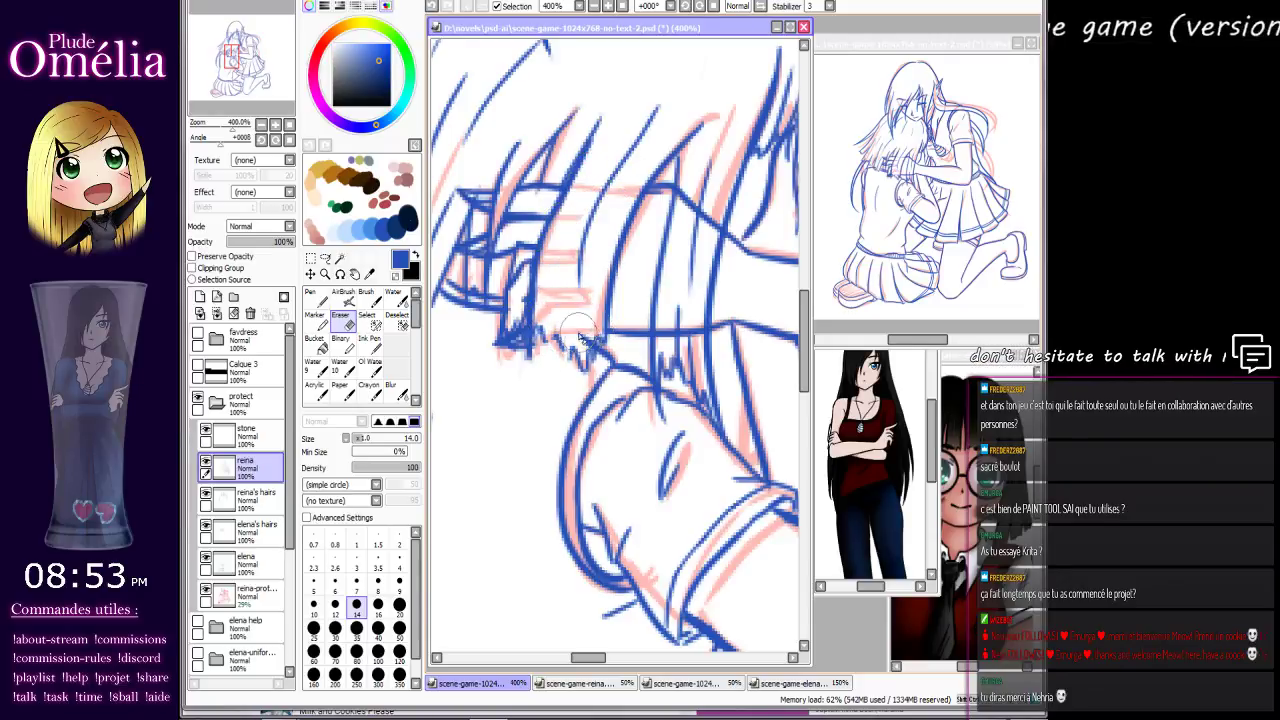
{"action": "left_click_drag", "start_coordinate": [582, 375], "coordinate": [600, 429]}
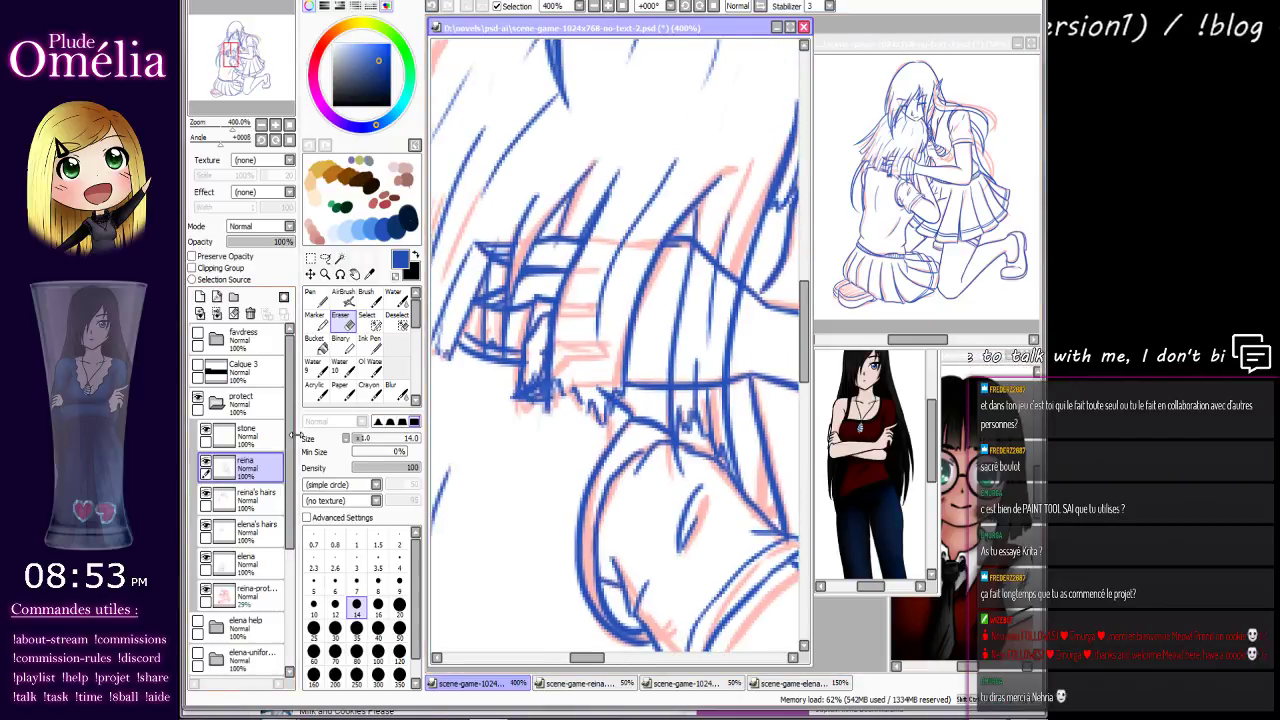
Step: Erase the strands on the elena's hairs layer that cross Reina's sleeve and forearm
{"action": "left_click", "coordinate": [245, 563]}
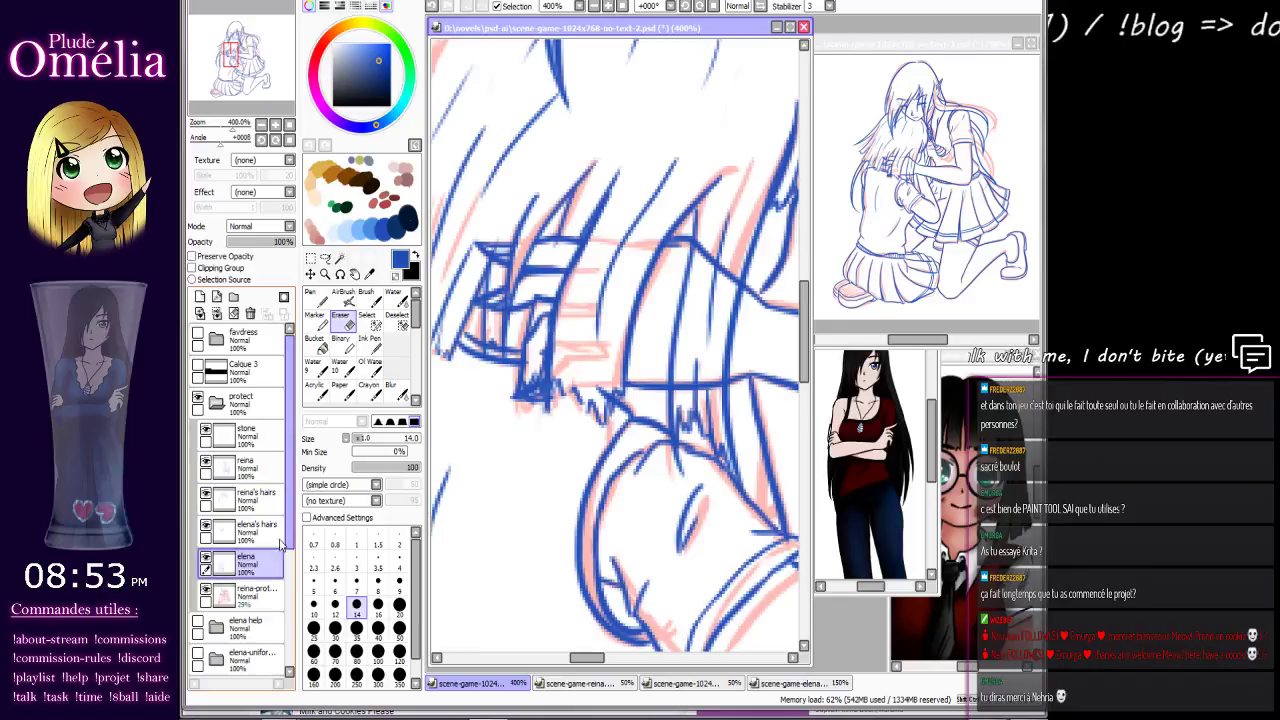
{"action": "left_click_drag", "start_coordinate": [600, 386], "coordinate": [667, 456]}
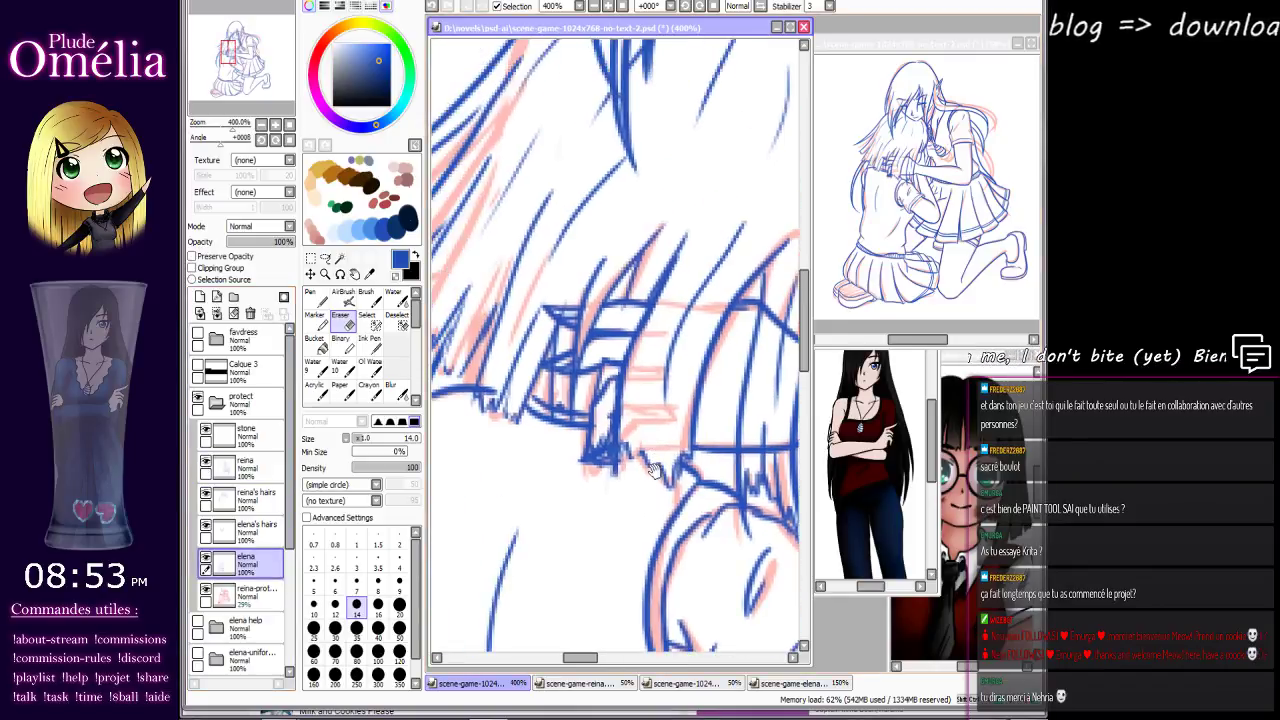
{"action": "mouse_move", "coordinate": [643, 383]}
{"action": "left_mouse_down"}
{"action": "mouse_move", "coordinate": [586, 428]}
{"action": "mouse_move", "coordinate": [530, 436]}
{"action": "mouse_move", "coordinate": [445, 416]}
{"action": "left_mouse_up"}
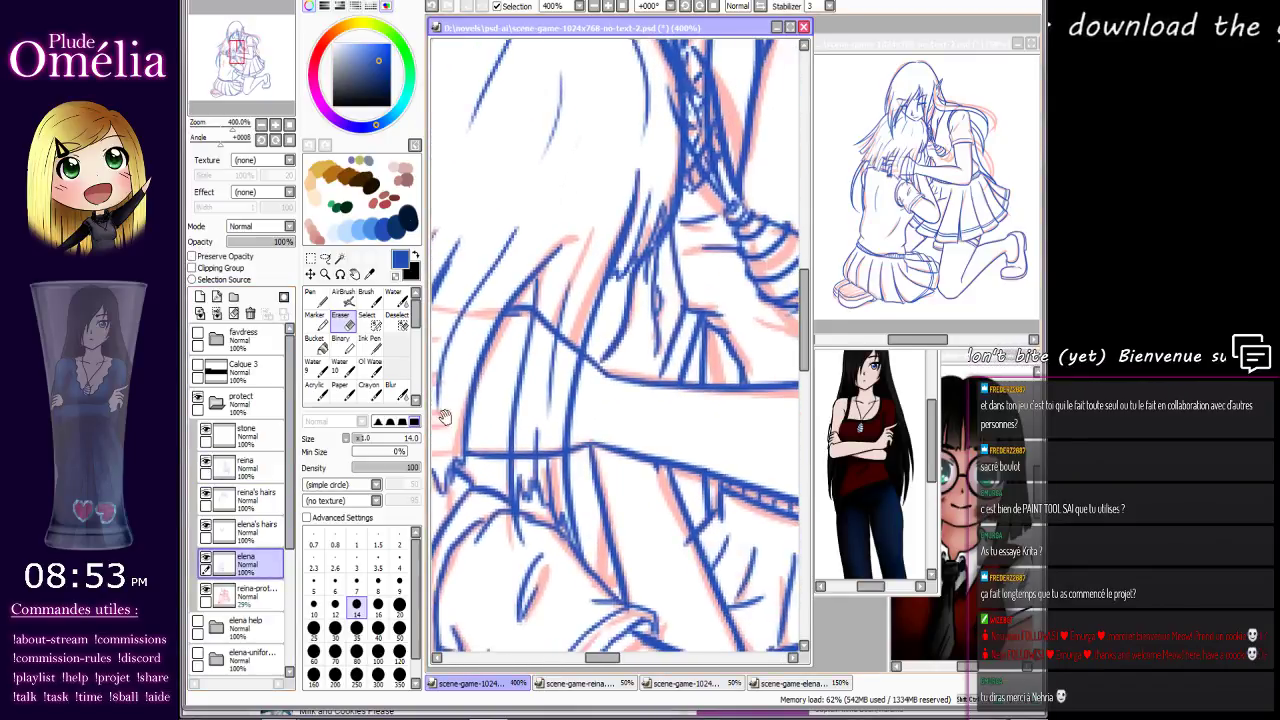
{"action": "left_click", "coordinate": [250, 527]}
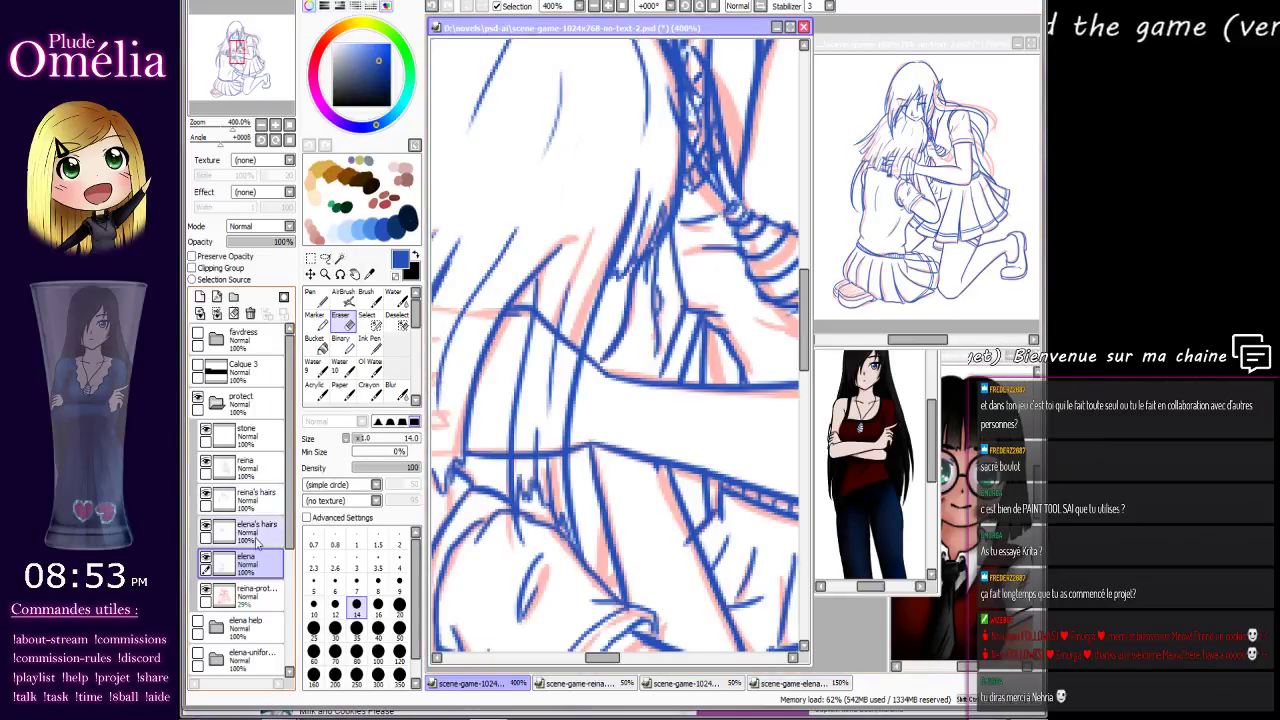
{"action": "mouse_move", "coordinate": [545, 313]}
{"action": "left_mouse_down"}
{"action": "mouse_move", "coordinate": [574, 373]}
{"action": "mouse_move", "coordinate": [528, 343]}
{"action": "mouse_move", "coordinate": [578, 382]}
{"action": "mouse_move", "coordinate": [567, 409]}
{"action": "mouse_move", "coordinate": [602, 419]}
{"action": "mouse_move", "coordinate": [675, 402]}
{"action": "mouse_move", "coordinate": [679, 381]}
{"action": "mouse_move", "coordinate": [704, 437]}
{"action": "left_mouse_up"}
{"action": "mouse_move", "coordinate": [672, 505]}
{"action": "left_mouse_down"}
{"action": "mouse_move", "coordinate": [500, 457]}
{"action": "mouse_move", "coordinate": [543, 443]}
{"action": "mouse_move", "coordinate": [590, 487]}
{"action": "mouse_move", "coordinate": [686, 512]}
{"action": "left_mouse_up"}
{"action": "left_click_drag", "start_coordinate": [545, 489], "coordinate": [690, 537]}
{"action": "mouse_move", "coordinate": [623, 492]}
{"action": "left_mouse_down"}
{"action": "mouse_move", "coordinate": [613, 556]}
{"action": "mouse_move", "coordinate": [452, 533]}
{"action": "mouse_move", "coordinate": [520, 409]}
{"action": "mouse_move", "coordinate": [586, 423]}
{"action": "mouse_move", "coordinate": [509, 286]}
{"action": "mouse_move", "coordinate": [510, 180]}
{"action": "left_mouse_up"}
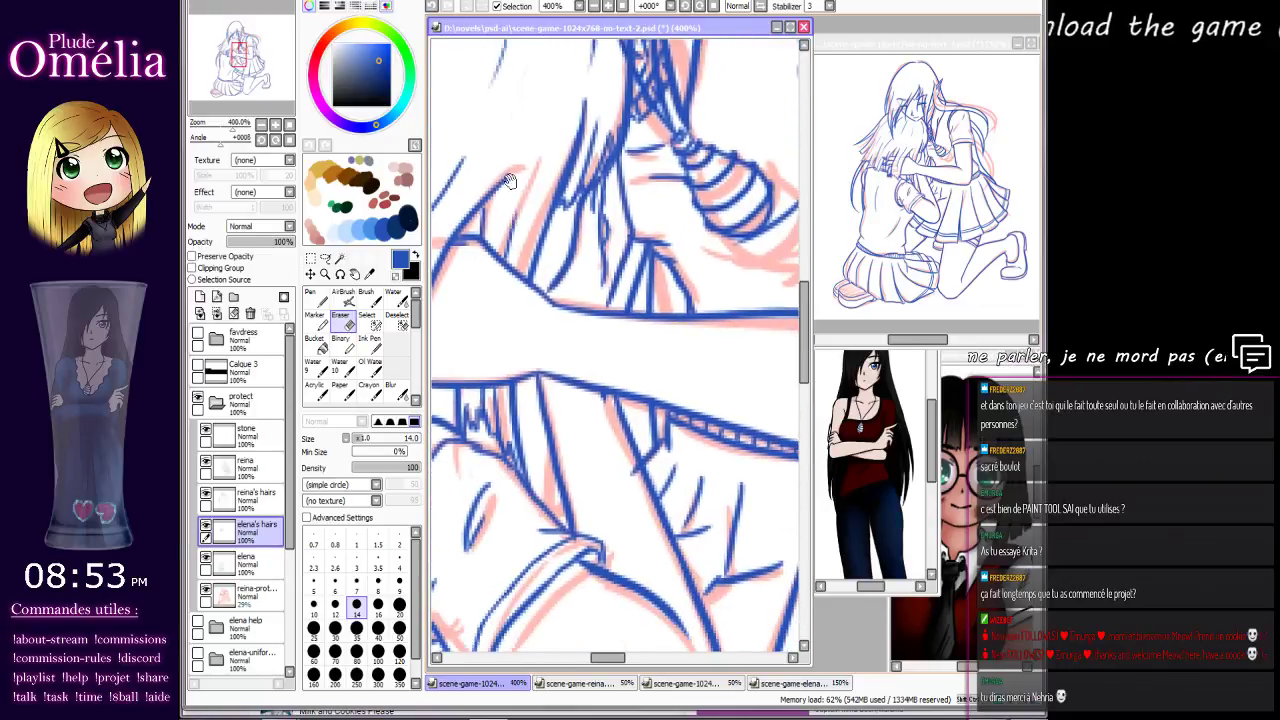
{"action": "mouse_move", "coordinate": [577, 433]}
{"action": "left_mouse_down"}
{"action": "mouse_move", "coordinate": [565, 400]}
{"action": "mouse_move", "coordinate": [523, 545]}
{"action": "mouse_move", "coordinate": [570, 413]}
{"action": "left_mouse_up"}
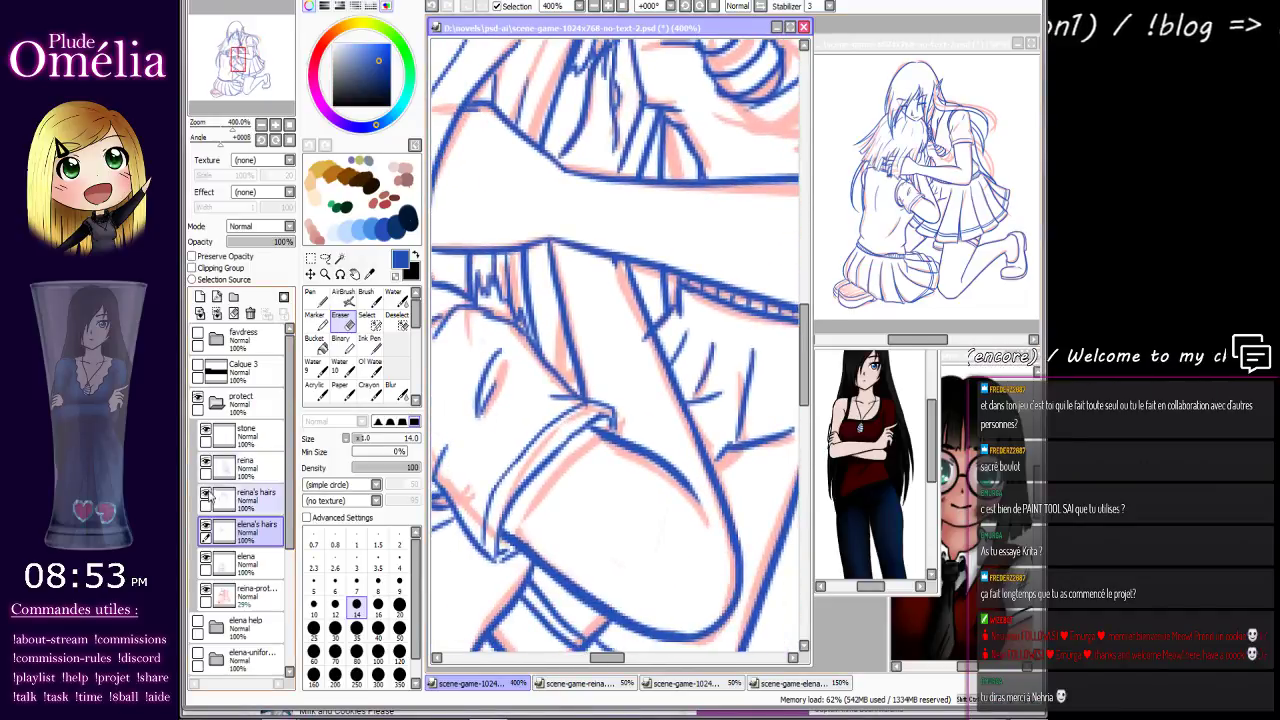
Step: Compare the line art with the pink sketch by hiding the elena's hairs, elena, reina's hairs and reina layers and showing them again
{"action": "left_click", "coordinate": [262, 126]}
{"action": "left_click", "coordinate": [262, 126]}
{"action": "left_click", "coordinate": [262, 126]}
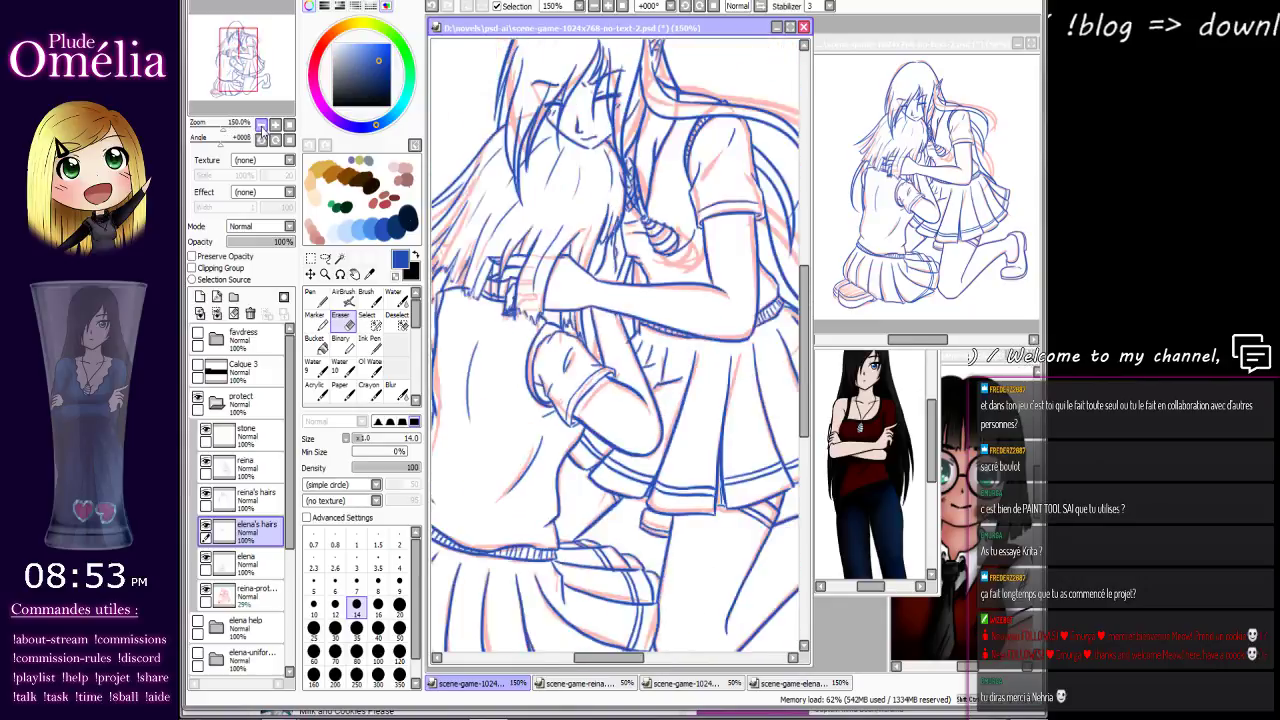
{"action": "left_click", "coordinate": [262, 126]}
{"action": "left_click_drag", "start_coordinate": [597, 345], "coordinate": [575, 389]}
{"action": "left_click_drag", "start_coordinate": [547, 486], "coordinate": [554, 434]}
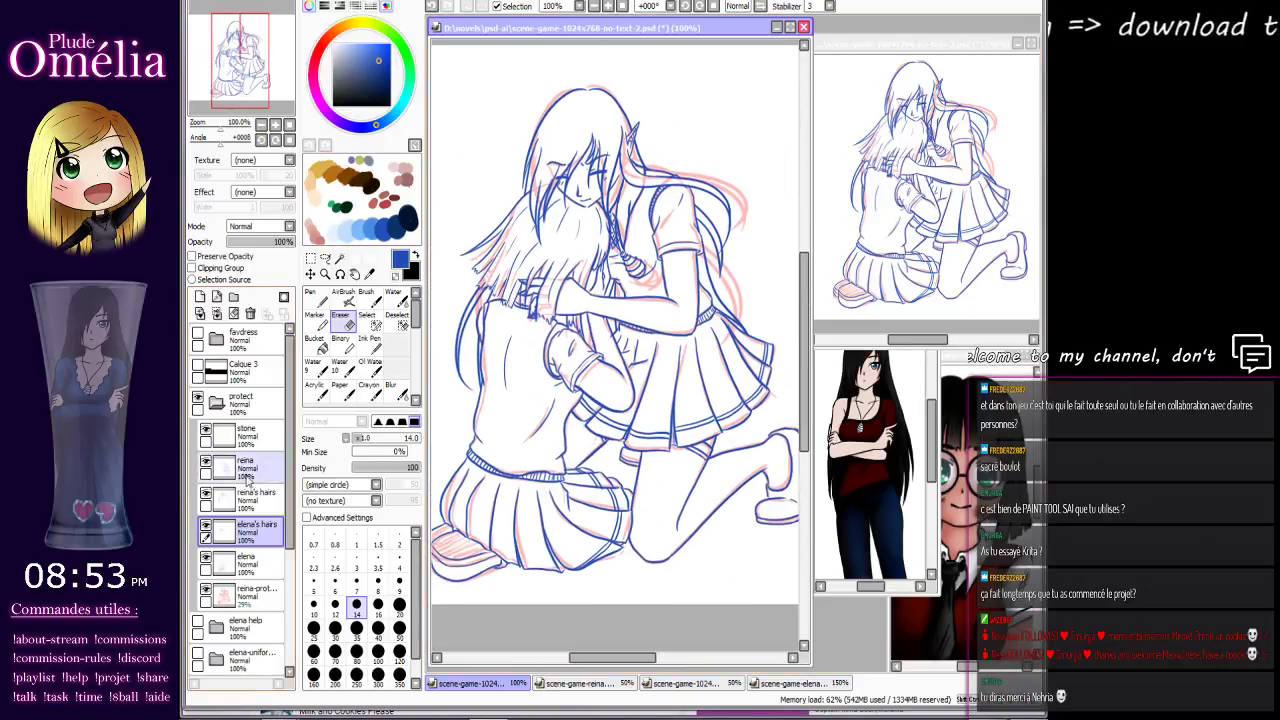
{"action": "left_click", "coordinate": [206, 526]}
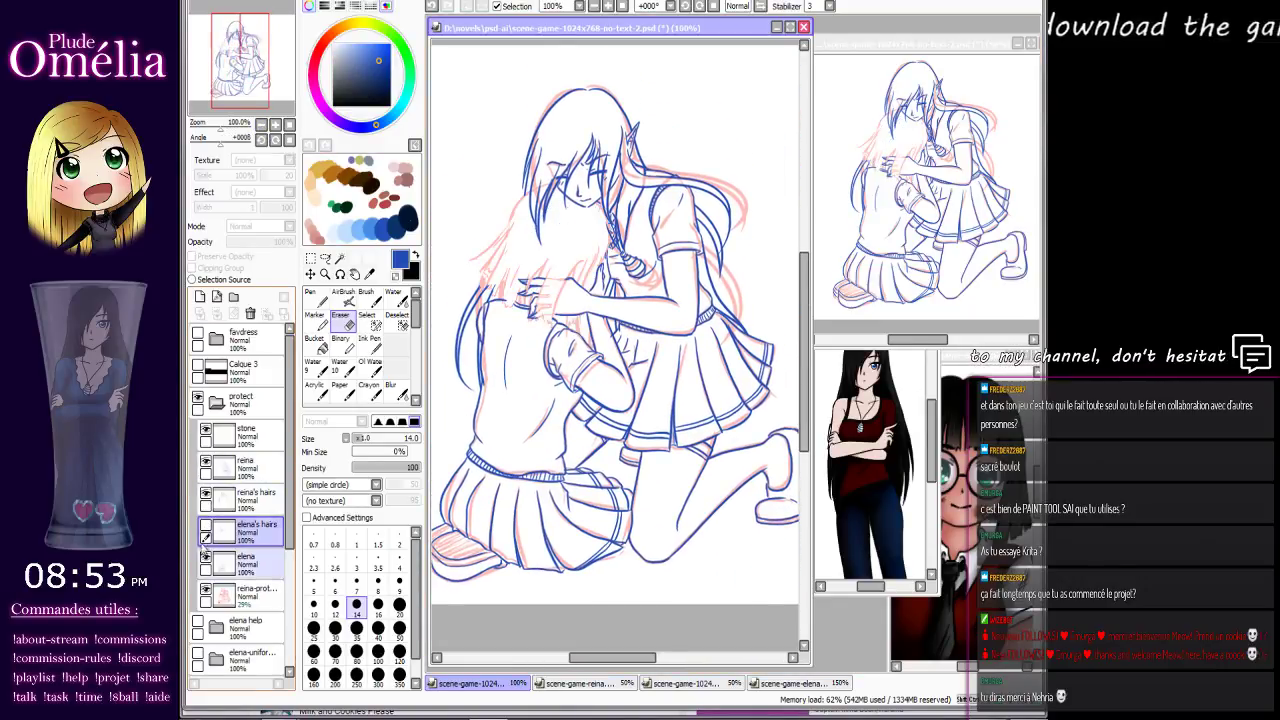
{"action": "left_click", "coordinate": [206, 558]}
{"action": "left_click", "coordinate": [205, 495]}
{"action": "left_click", "coordinate": [205, 463]}
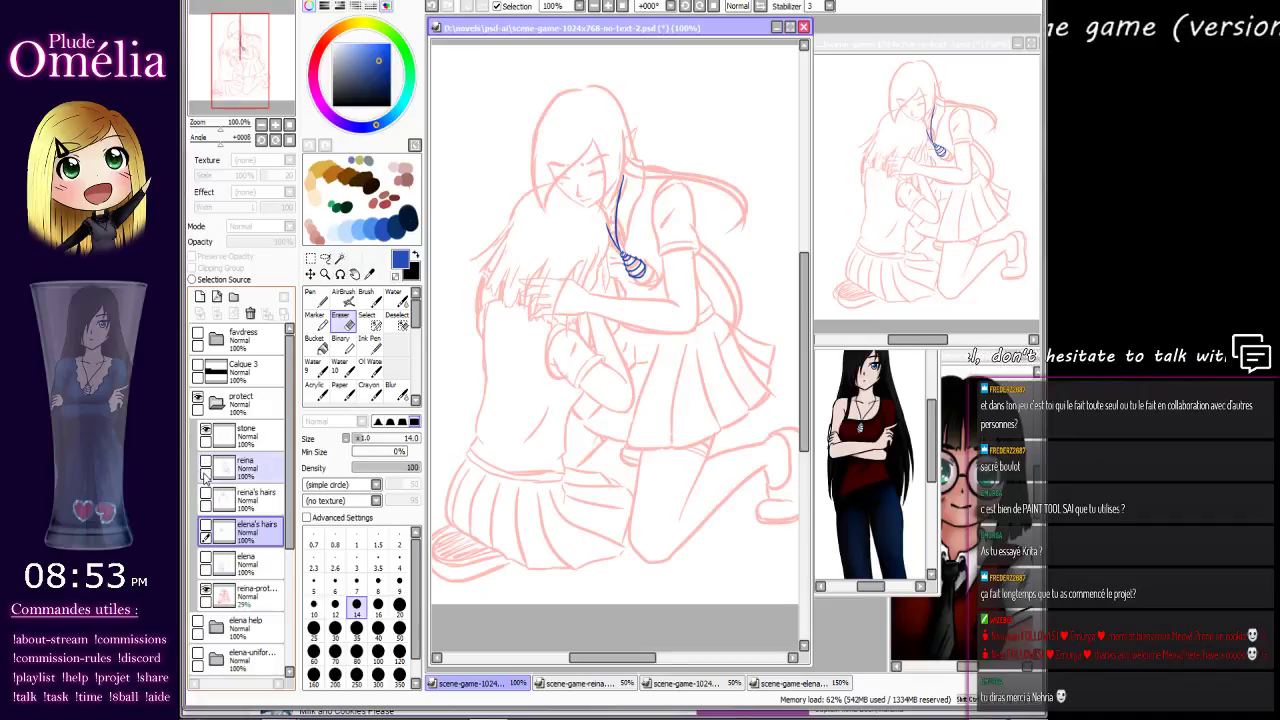
{"action": "left_click", "coordinate": [205, 463]}
{"action": "left_click", "coordinate": [205, 495]}
{"action": "left_click", "coordinate": [205, 527]}
{"action": "left_click", "coordinate": [205, 559]}
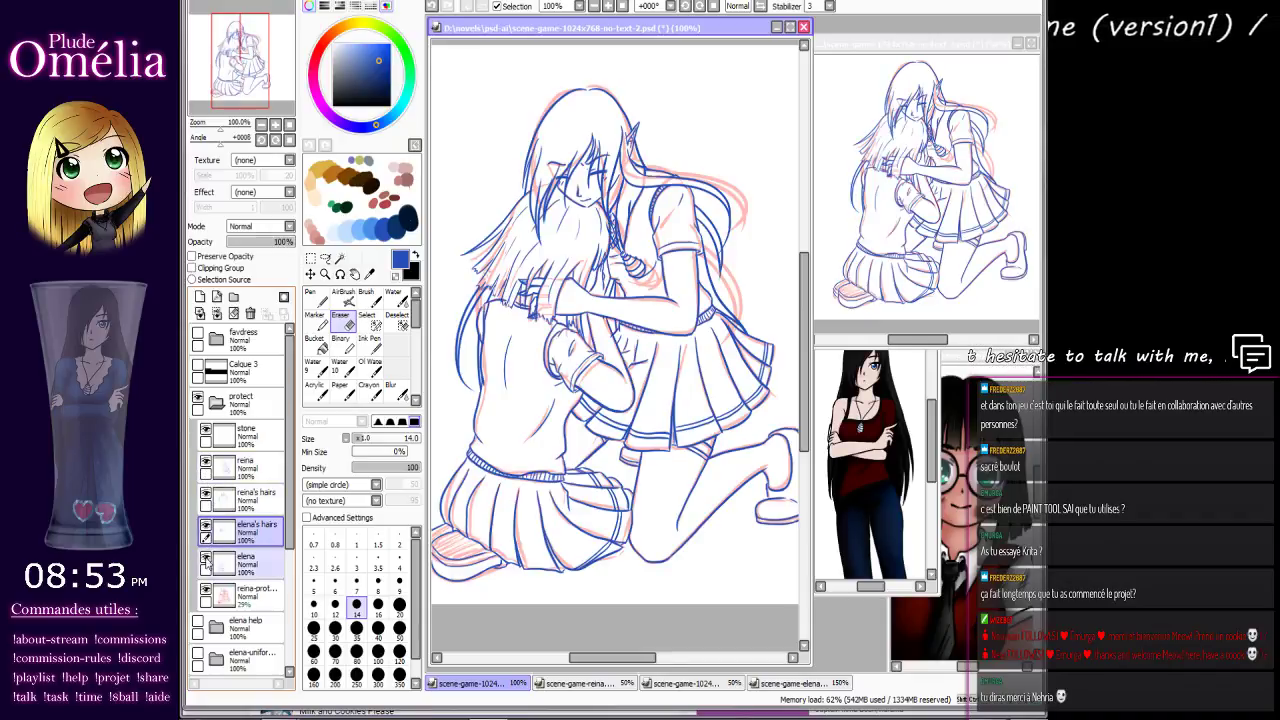
Step: Hide the pink sketch layer and examine the blue line art around Reina's collar, sleeve and pendant
{"action": "left_click", "coordinate": [205, 592]}
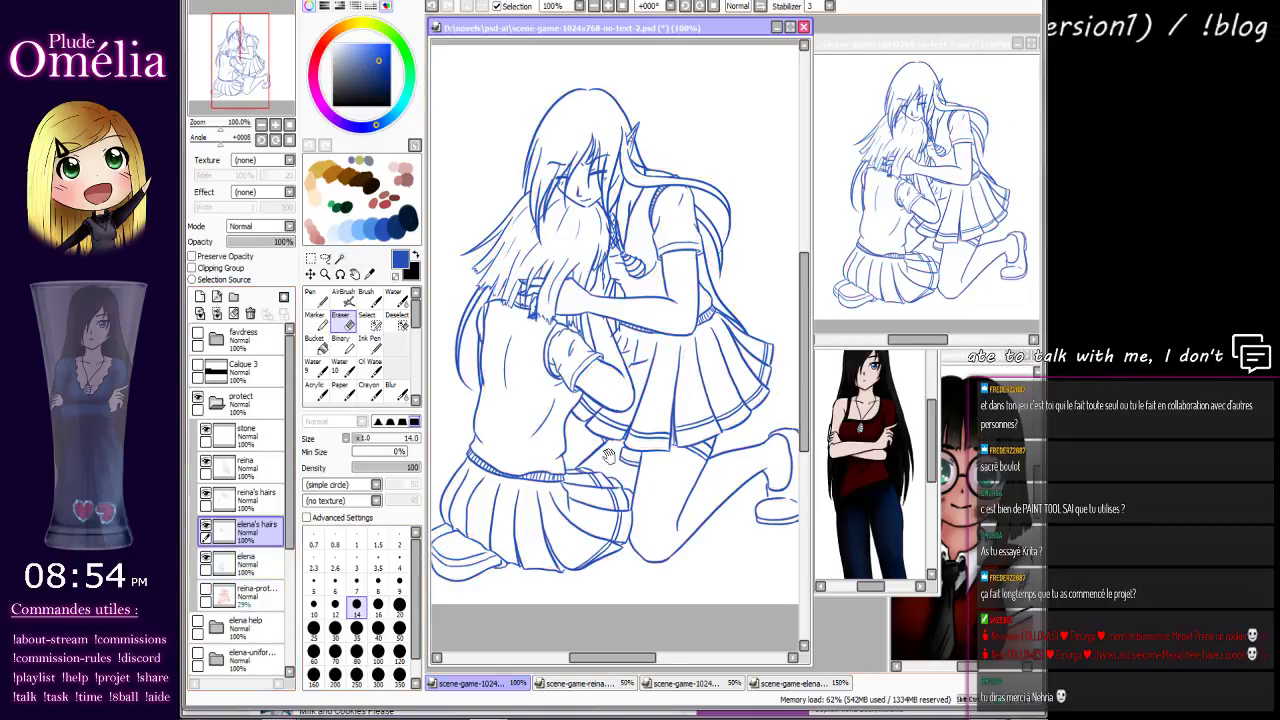
{"action": "mouse_move", "coordinate": [608, 455]}
{"action": "left_mouse_down"}
{"action": "mouse_move", "coordinate": [615, 367]}
{"action": "mouse_move", "coordinate": [617, 413]}
{"action": "mouse_move", "coordinate": [592, 414]}
{"action": "left_mouse_up"}
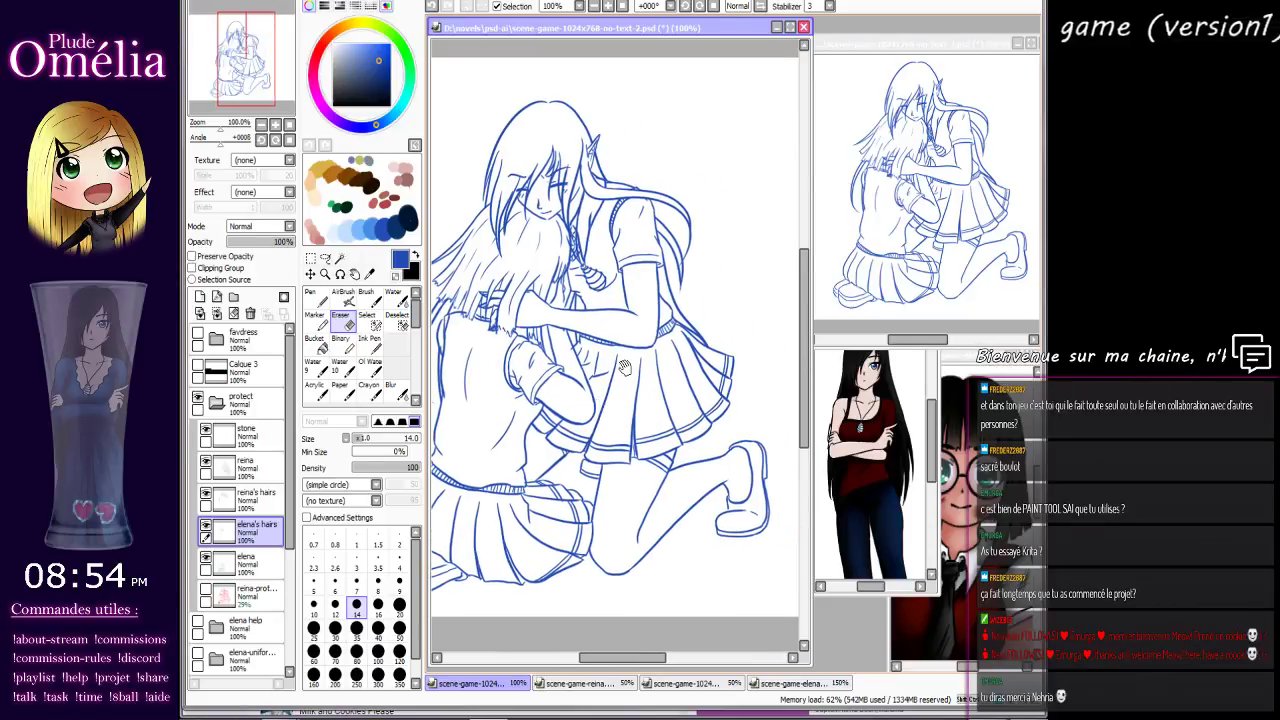
{"action": "left_click_drag", "start_coordinate": [628, 378], "coordinate": [620, 378]}
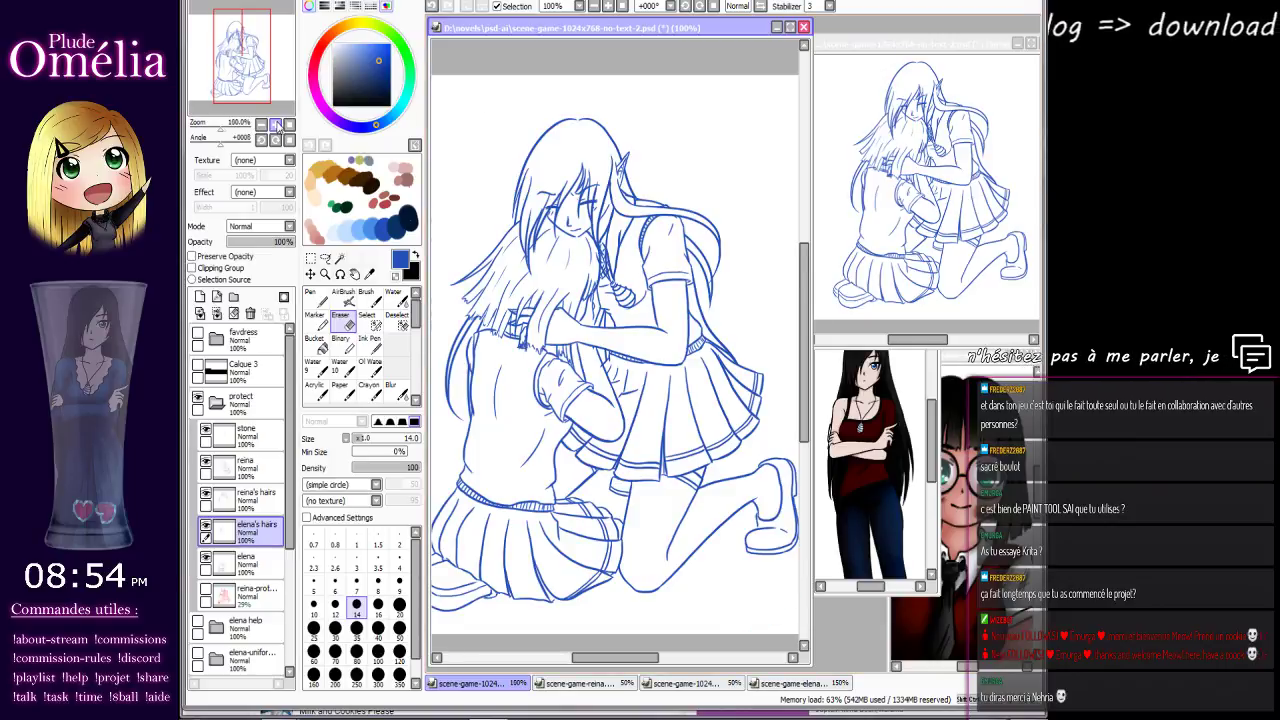
{"action": "left_click", "coordinate": [276, 126]}
{"action": "left_click", "coordinate": [276, 126]}
{"action": "left_click", "coordinate": [276, 126]}
{"action": "left_click_drag", "start_coordinate": [560, 78], "coordinate": [463, 458]}
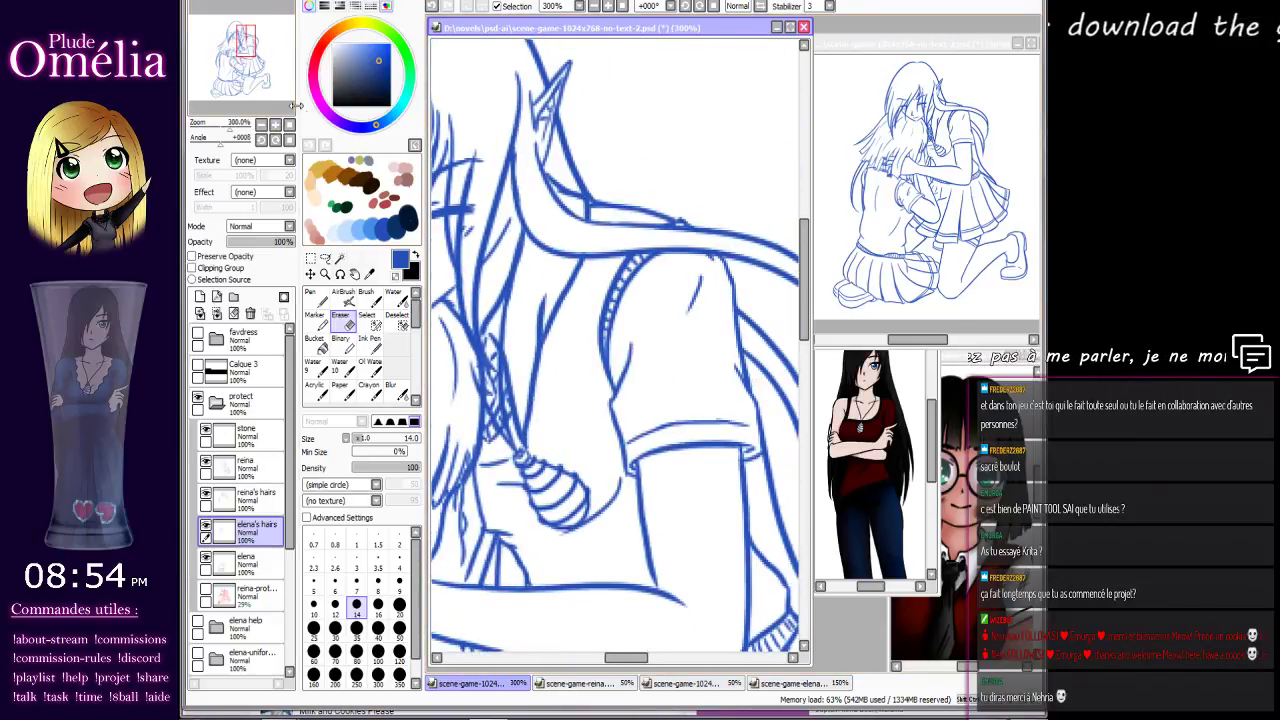
Step: Examine the line art of Reina's hair strands, neck and pendant up close and both figures as a whole
{"action": "left_click", "coordinate": [277, 126]}
{"action": "left_click", "coordinate": [277, 126]}
{"action": "left_click_drag", "start_coordinate": [463, 219], "coordinate": [505, 350]}
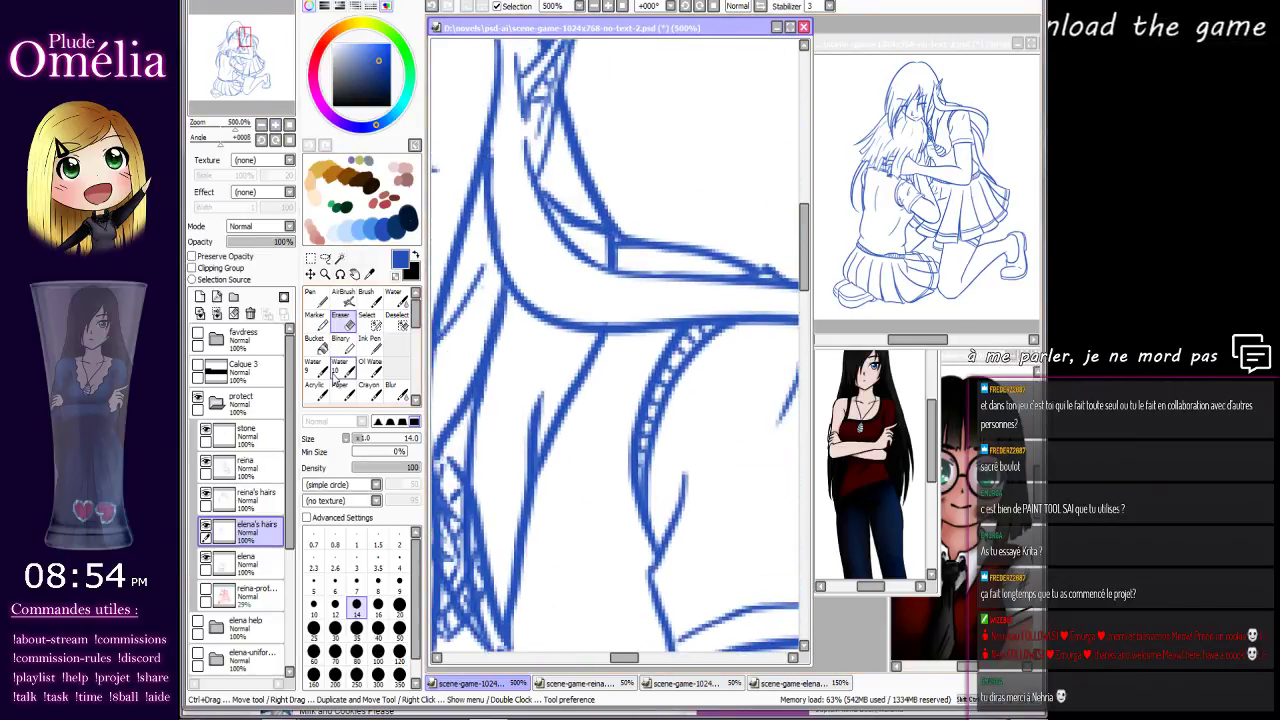
{"action": "left_click", "coordinate": [316, 296]}
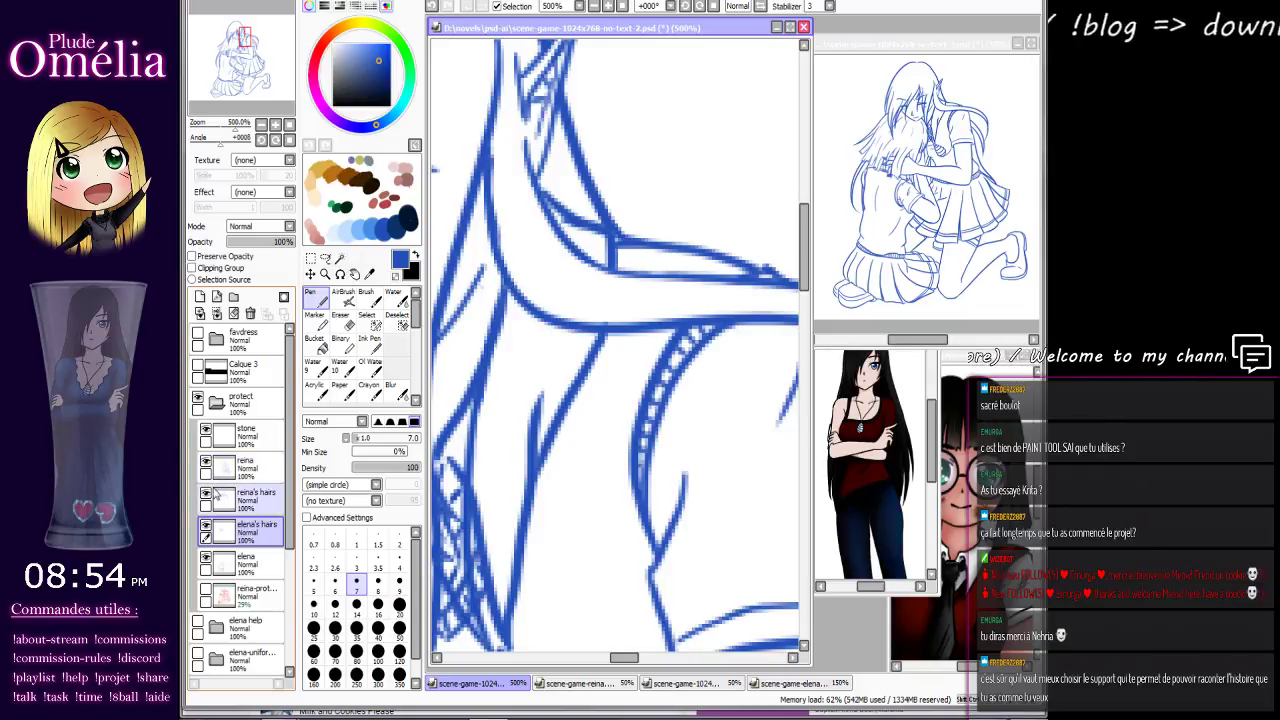
{"action": "left_click", "coordinate": [592, 8]}
{"action": "left_click", "coordinate": [592, 8]}
{"action": "left_click", "coordinate": [592, 8]}
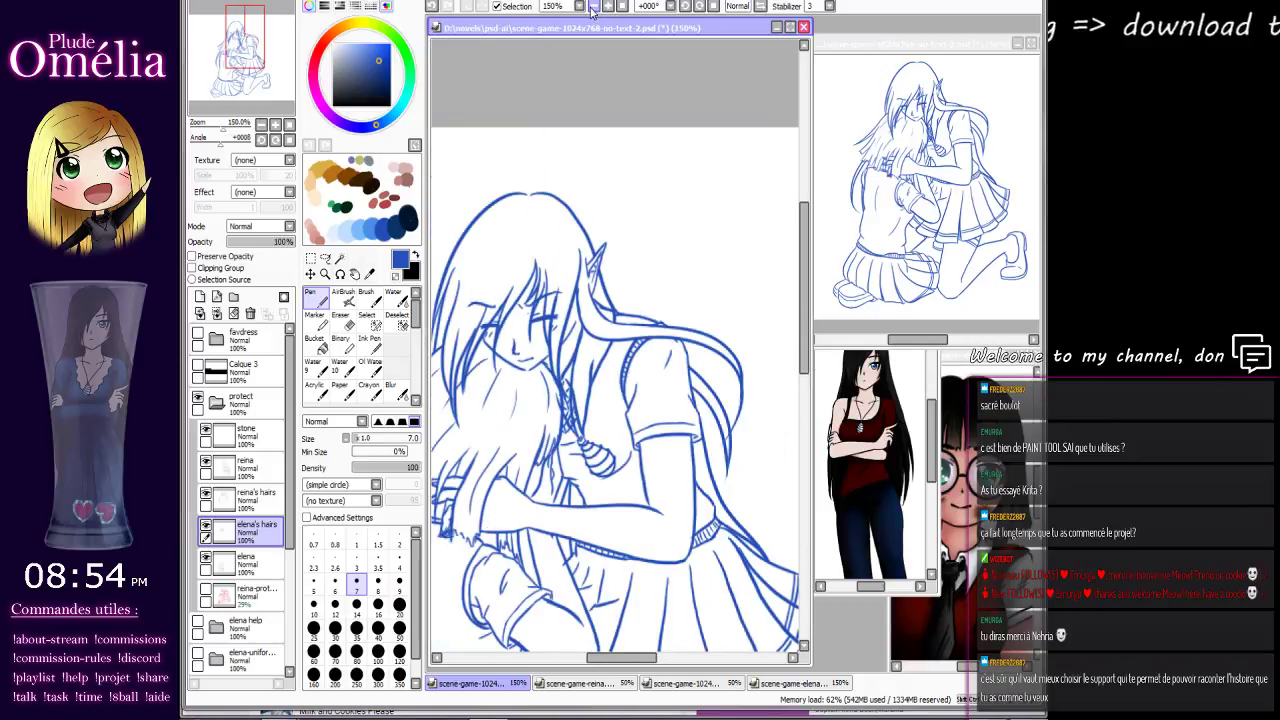
{"action": "left_click_drag", "start_coordinate": [514, 410], "coordinate": [592, 258]}
{"action": "left_click", "coordinate": [592, 8]}
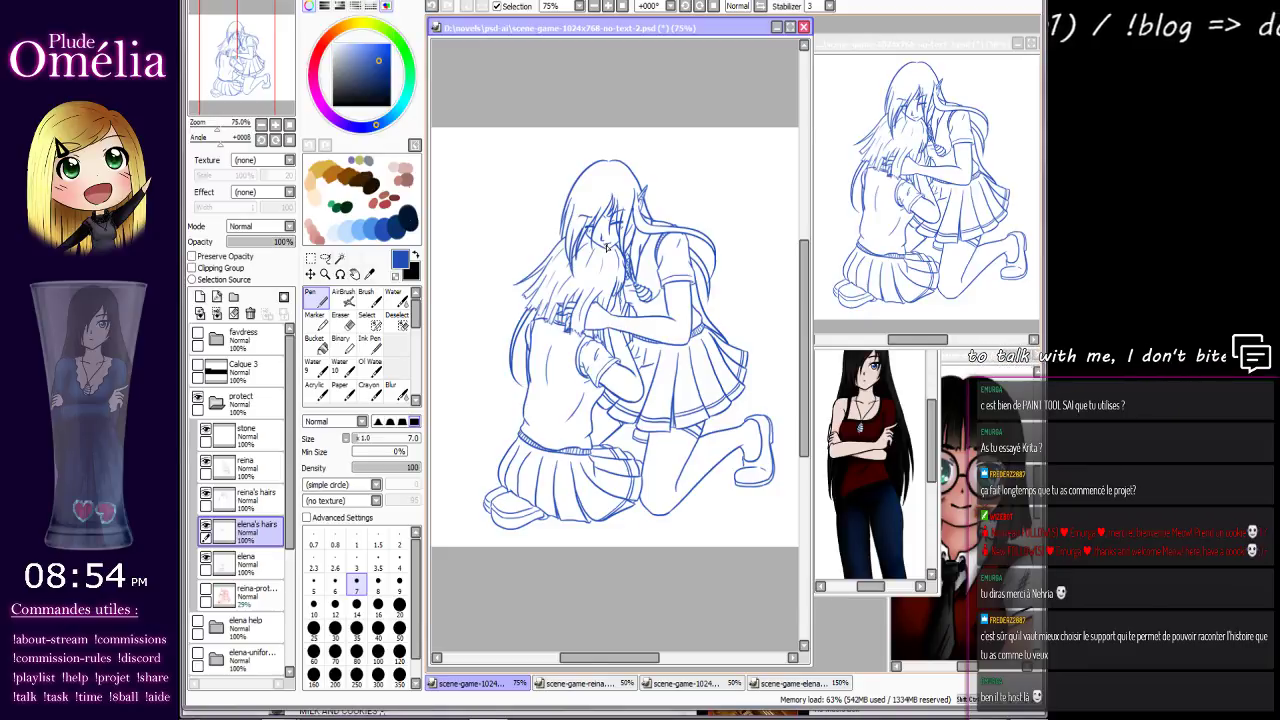
{"action": "left_click", "coordinate": [276, 126]}
{"action": "left_click", "coordinate": [276, 126]}
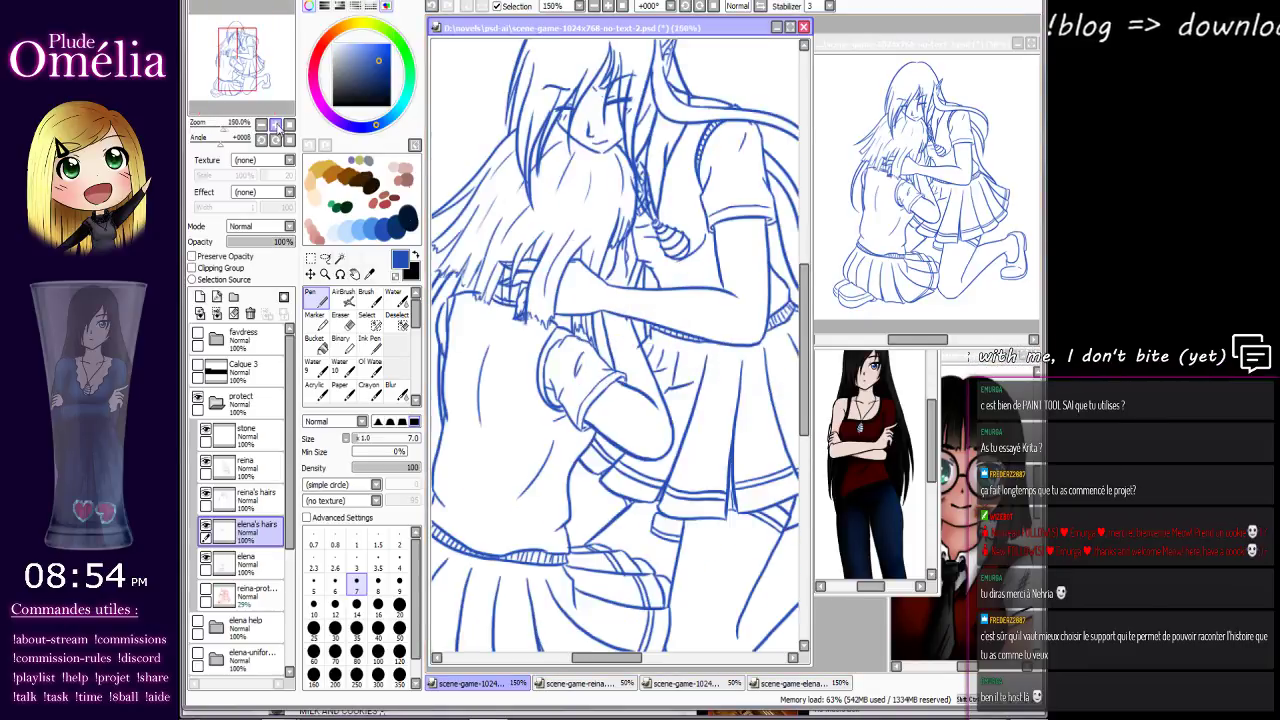
{"action": "left_click", "coordinate": [276, 126]}
{"action": "left_click", "coordinate": [276, 126]}
{"action": "left_click", "coordinate": [276, 126]}
{"action": "left_click_drag", "start_coordinate": [252, 83], "coordinate": [256, 69]}
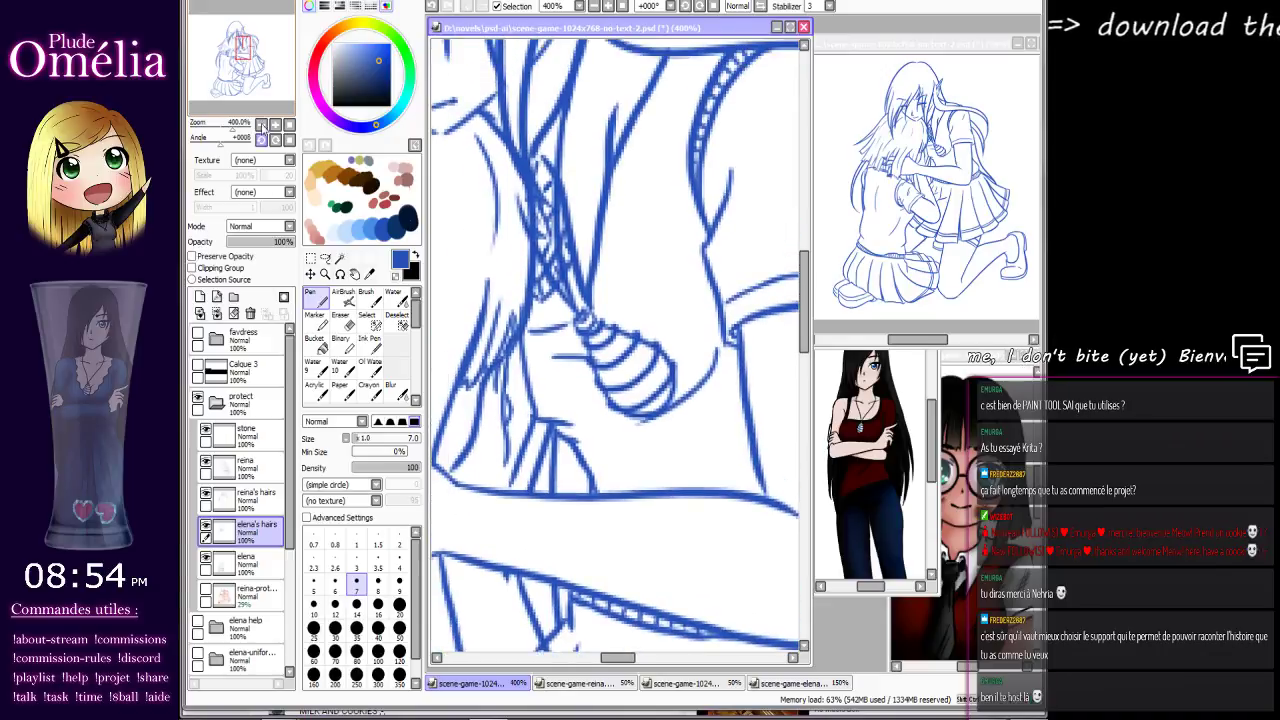
Step: Check the content of the stone layer by hiding and showing it, and make it the active layer
{"action": "left_click", "coordinate": [205, 432]}
{"action": "left_click", "coordinate": [205, 432]}
{"action": "left_click", "coordinate": [245, 436]}
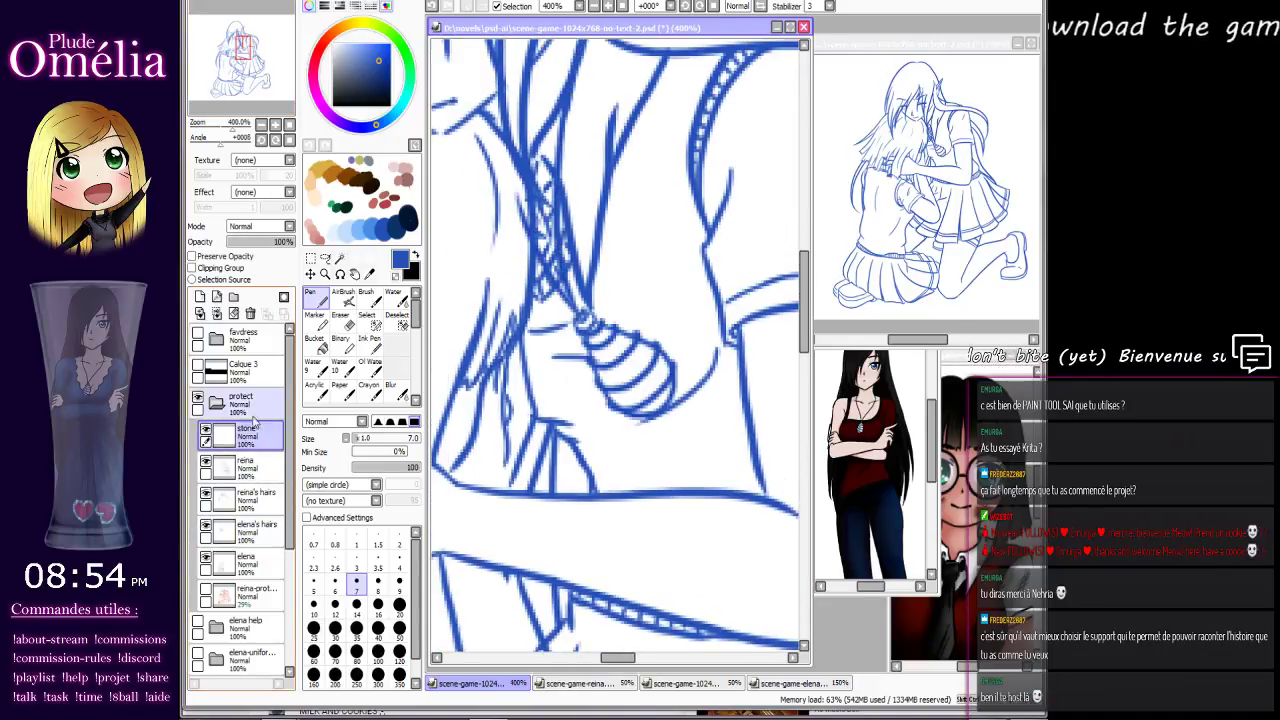
{"action": "left_click", "coordinate": [343, 320]}
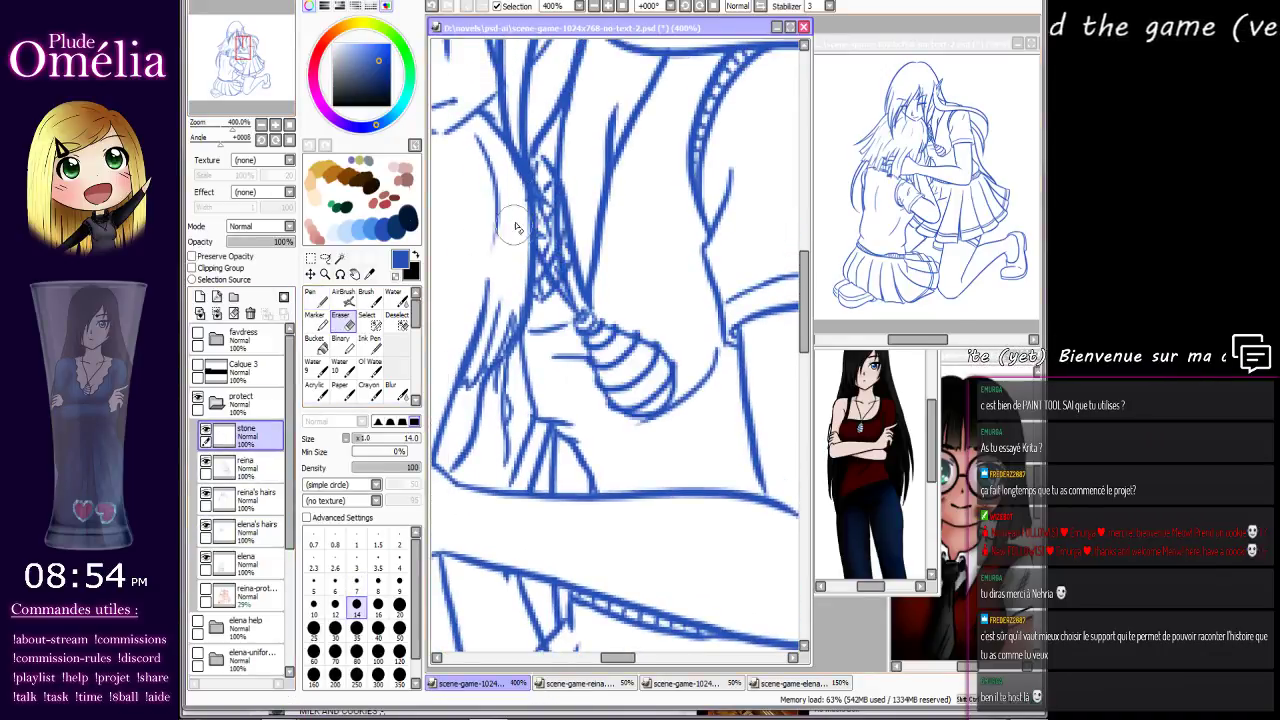
{"action": "left_click", "coordinate": [261, 122]}
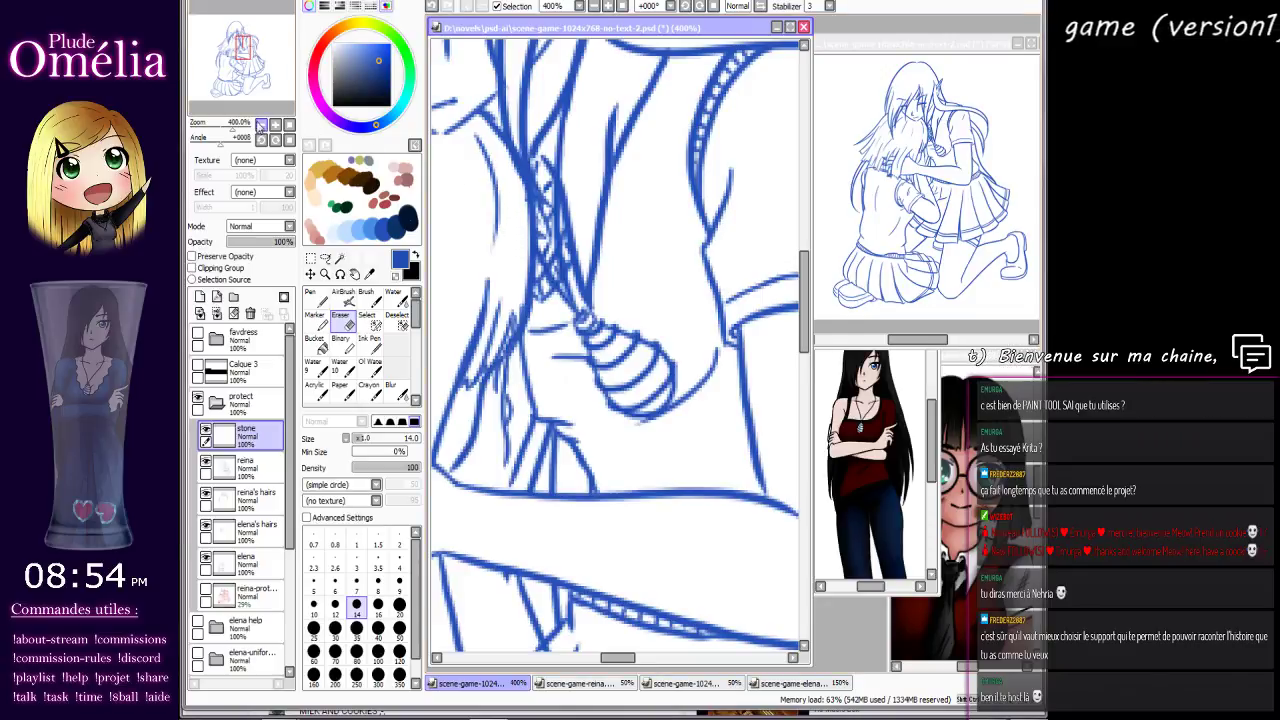
{"action": "left_click", "coordinate": [261, 122]}
{"action": "left_click", "coordinate": [261, 122]}
{"action": "left_click", "coordinate": [261, 122]}
{"action": "left_click_drag", "start_coordinate": [264, 88], "coordinate": [266, 103]}
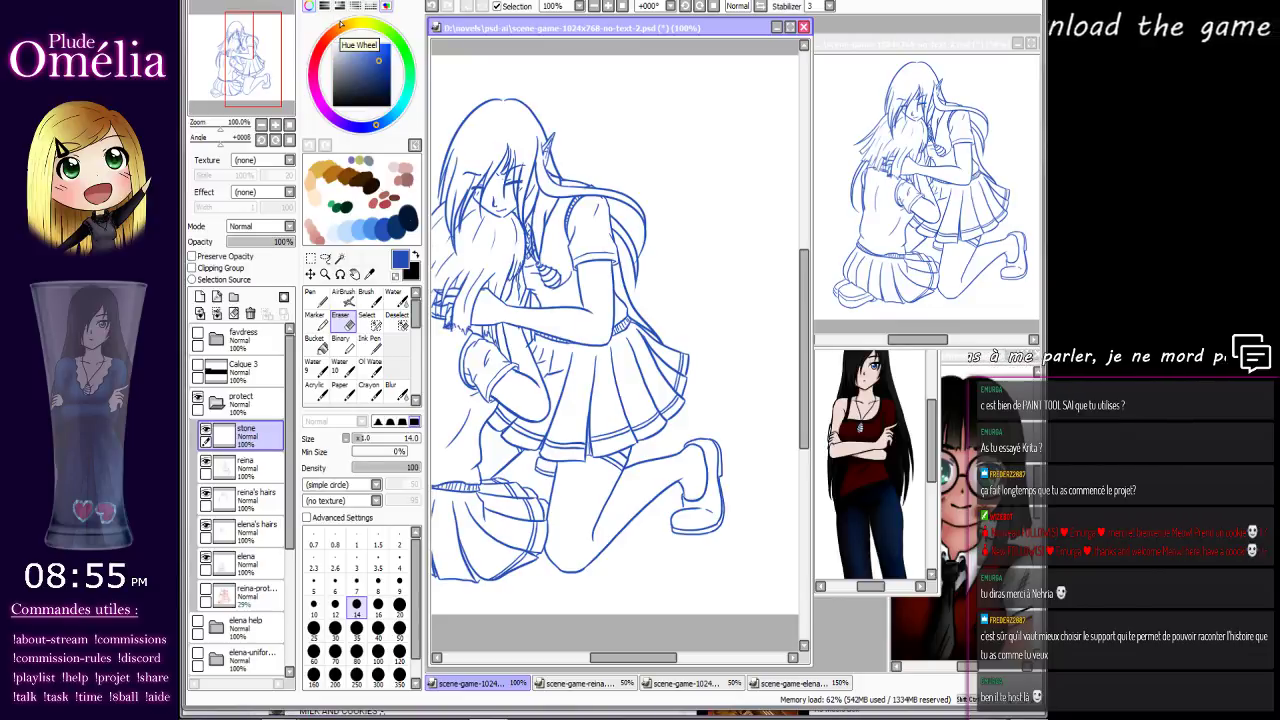
Step: Look over the embracing figures from Reina's hair down to the skirts for lines still needing cleanup
{"action": "left_click", "coordinate": [321, 300]}
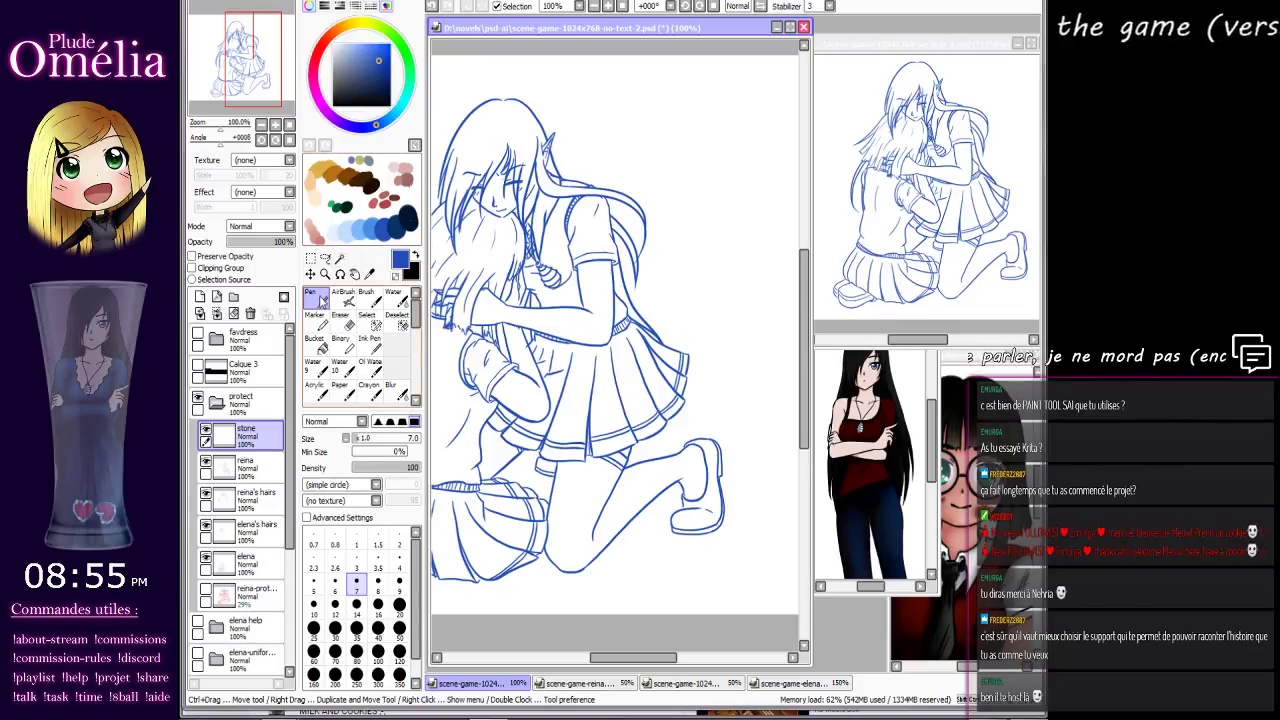
{"action": "left_click", "coordinate": [277, 123]}
{"action": "left_click", "coordinate": [277, 123]}
{"action": "left_click", "coordinate": [262, 123]}
{"action": "left_click", "coordinate": [262, 123]}
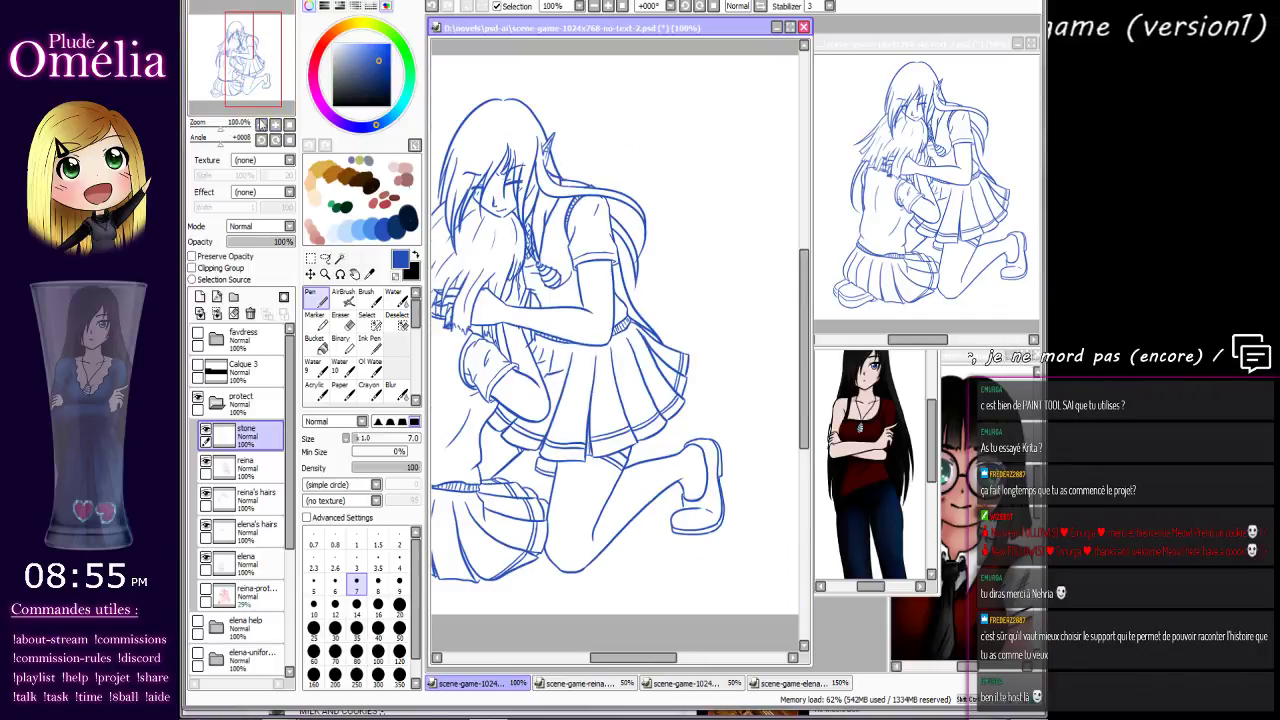
{"action": "left_click_drag", "start_coordinate": [266, 86], "coordinate": [250, 95]}
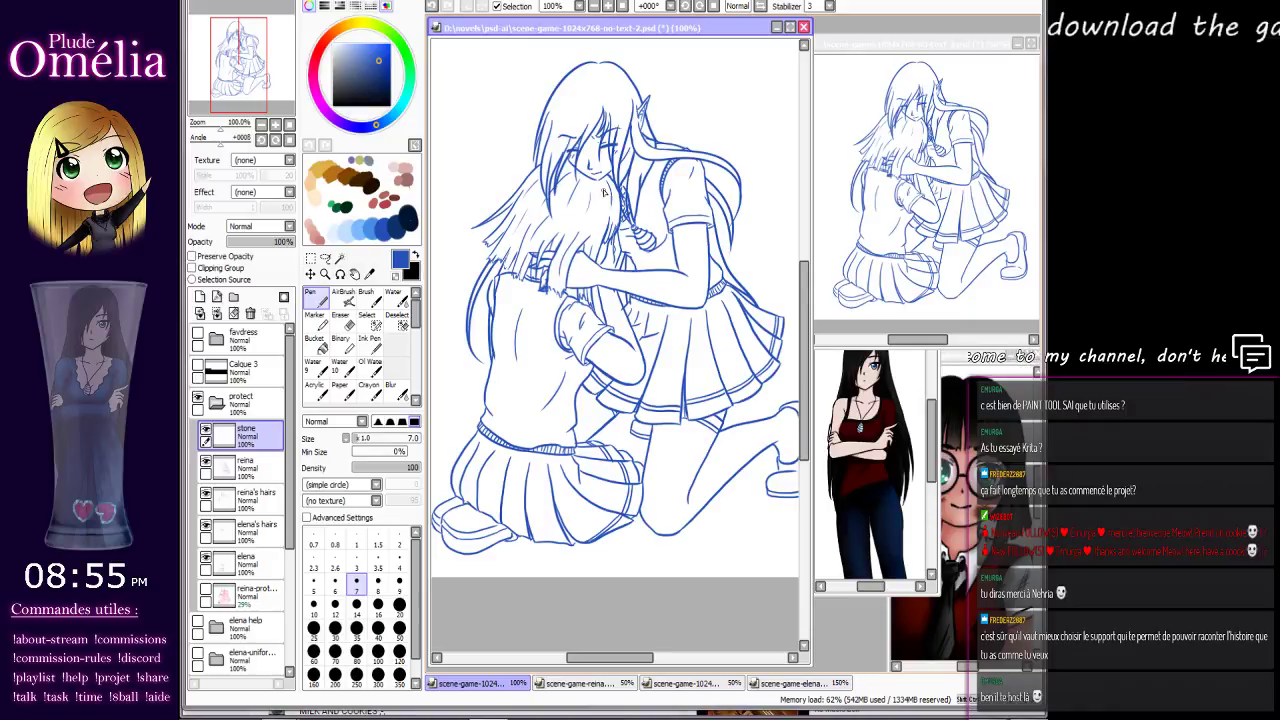
{"action": "mouse_move", "coordinate": [605, 275]}
{"action": "left_mouse_down"}
{"action": "mouse_move", "coordinate": [541, 302]}
{"action": "mouse_move", "coordinate": [603, 232]}
{"action": "left_mouse_up"}
{"action": "left_click_drag", "start_coordinate": [591, 310], "coordinate": [576, 336]}
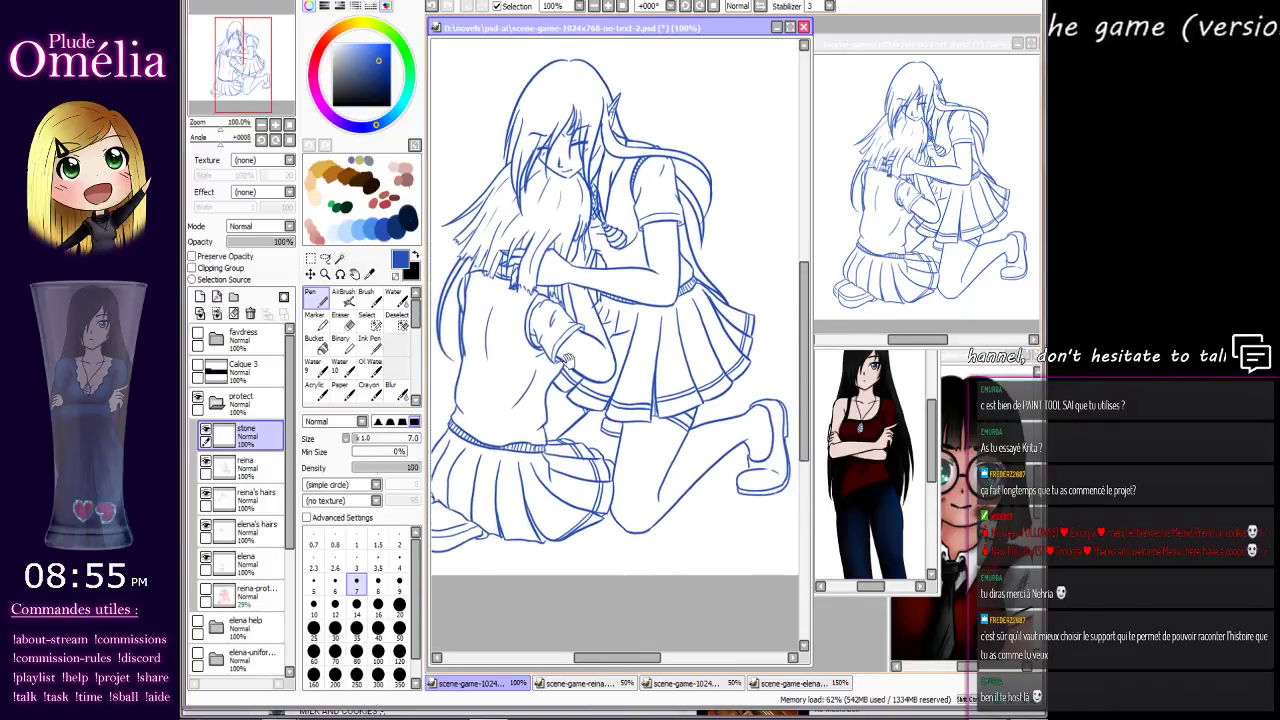
{"action": "left_click_drag", "start_coordinate": [610, 396], "coordinate": [585, 396]}
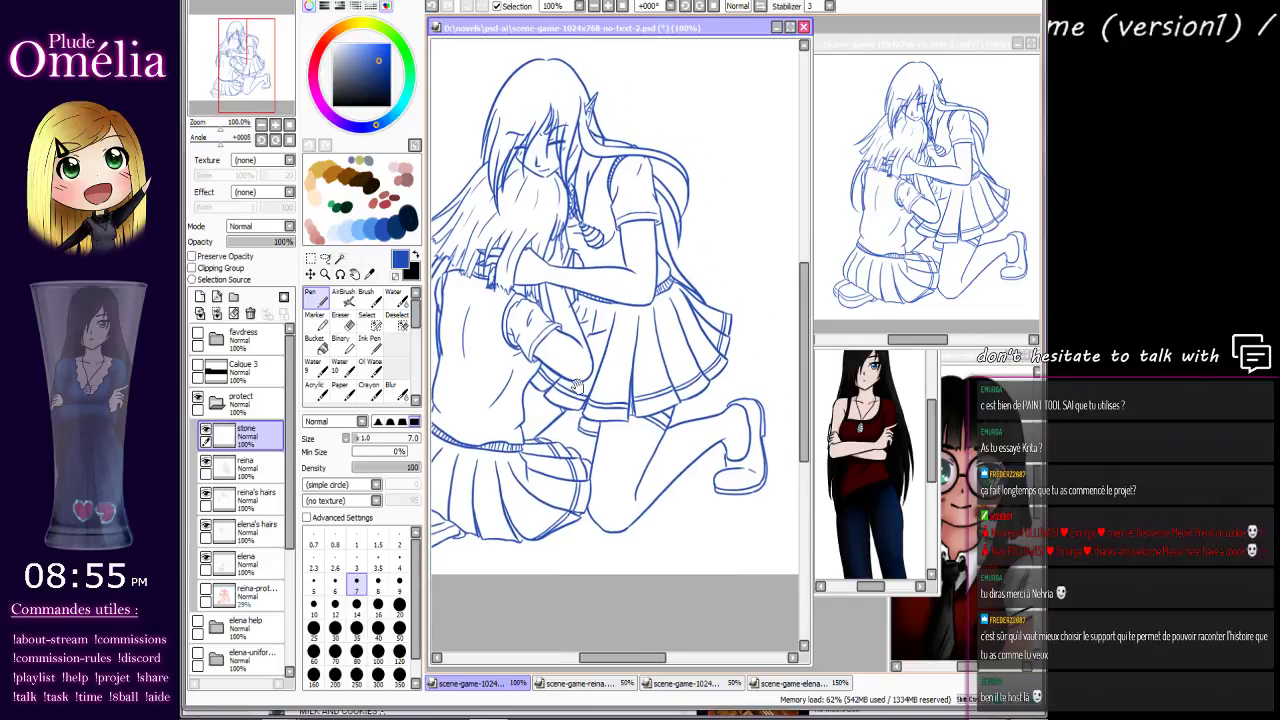
Step: Inspect the lines around Reina's forearm and Elena's sleeve, switching among the reina's hairs, elena's hairs and reina layers
{"action": "left_click", "coordinate": [245, 497]}
{"action": "left_click", "coordinate": [341, 318]}
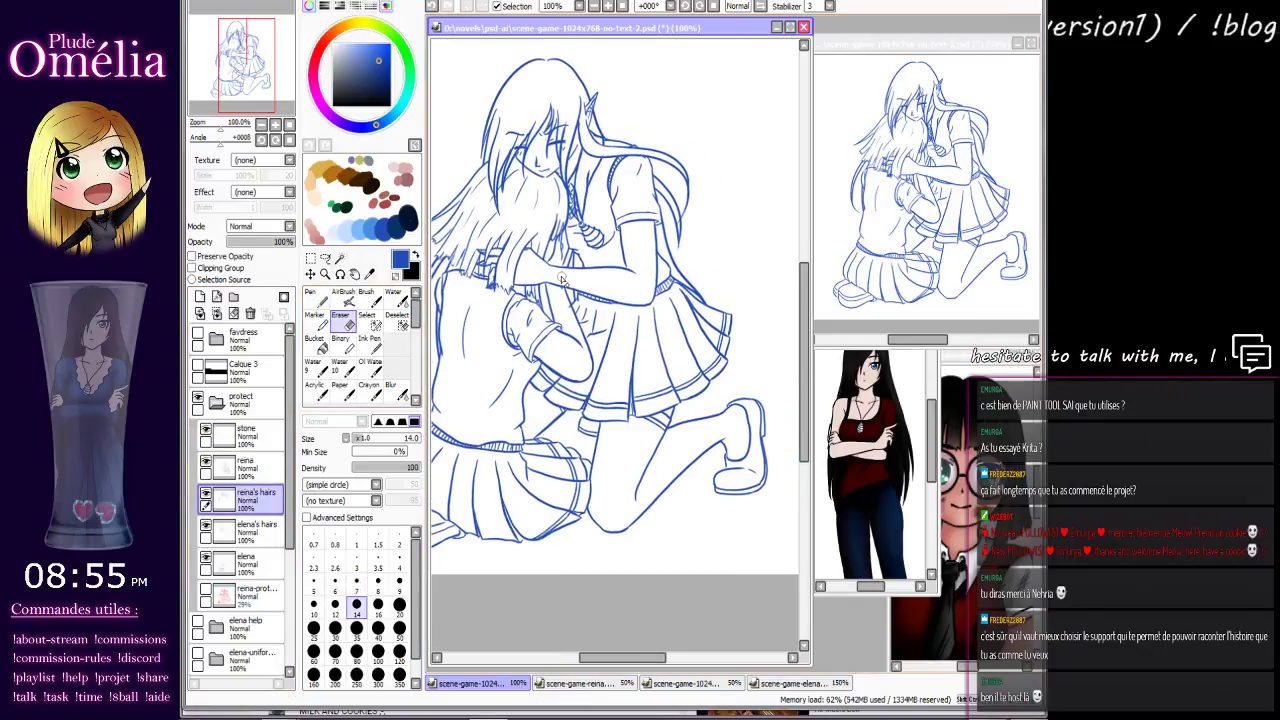
{"action": "left_click", "coordinate": [262, 527]}
{"action": "left_click", "coordinate": [256, 468]}
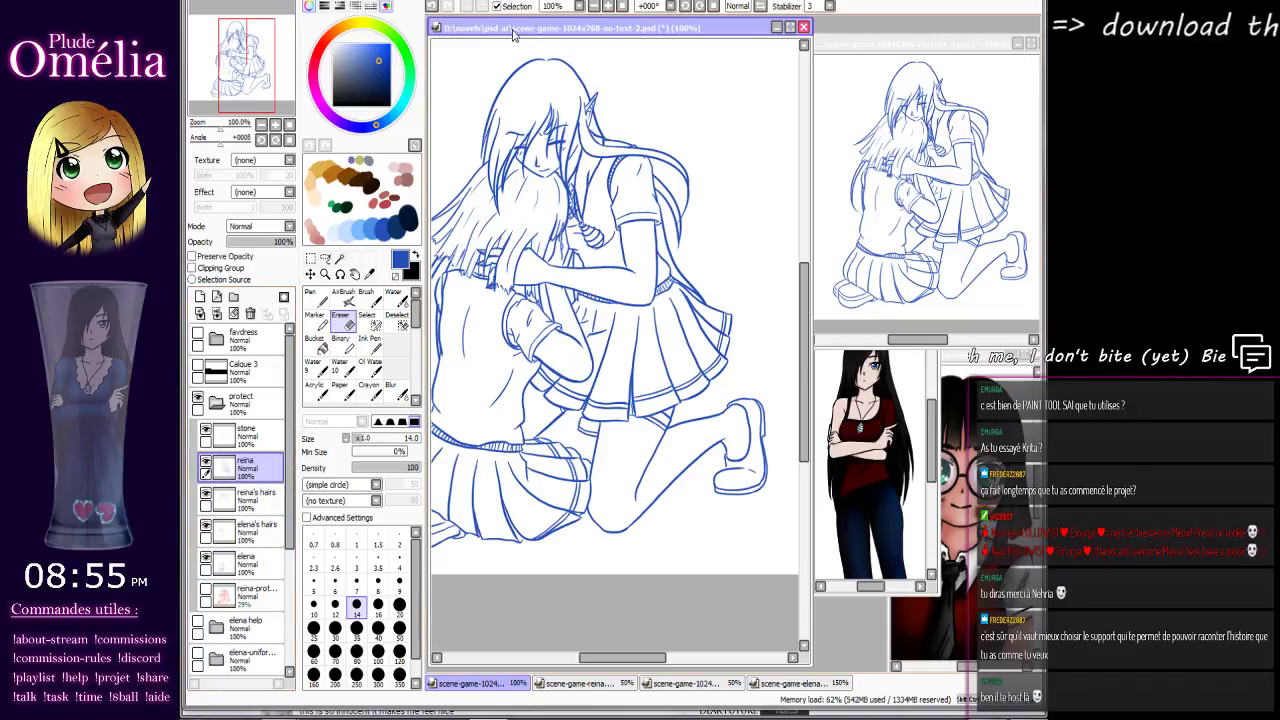
{"action": "left_click", "coordinate": [608, 6]}
{"action": "left_click", "coordinate": [608, 6]}
{"action": "left_click", "coordinate": [608, 6]}
{"action": "left_click_drag", "start_coordinate": [539, 269], "coordinate": [748, 320]}
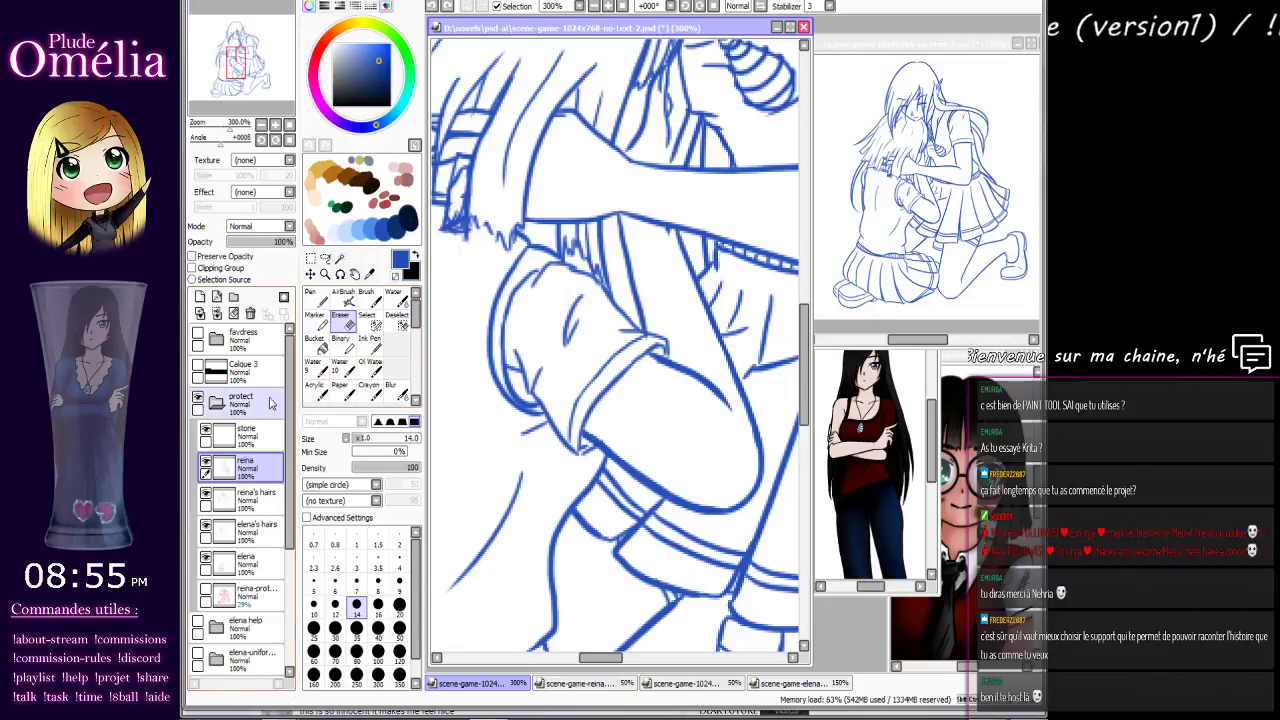
{"action": "left_click", "coordinate": [245, 497]}
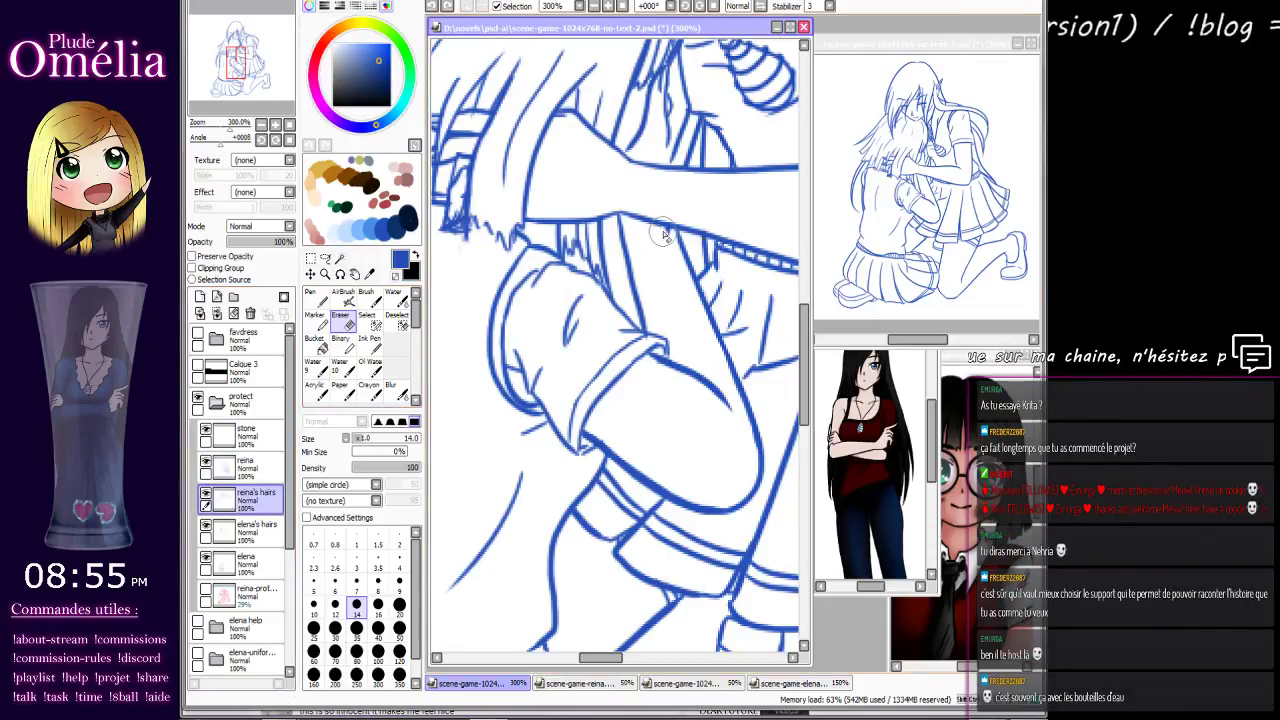
{"action": "left_click_drag", "start_coordinate": [721, 300], "coordinate": [654, 406]}
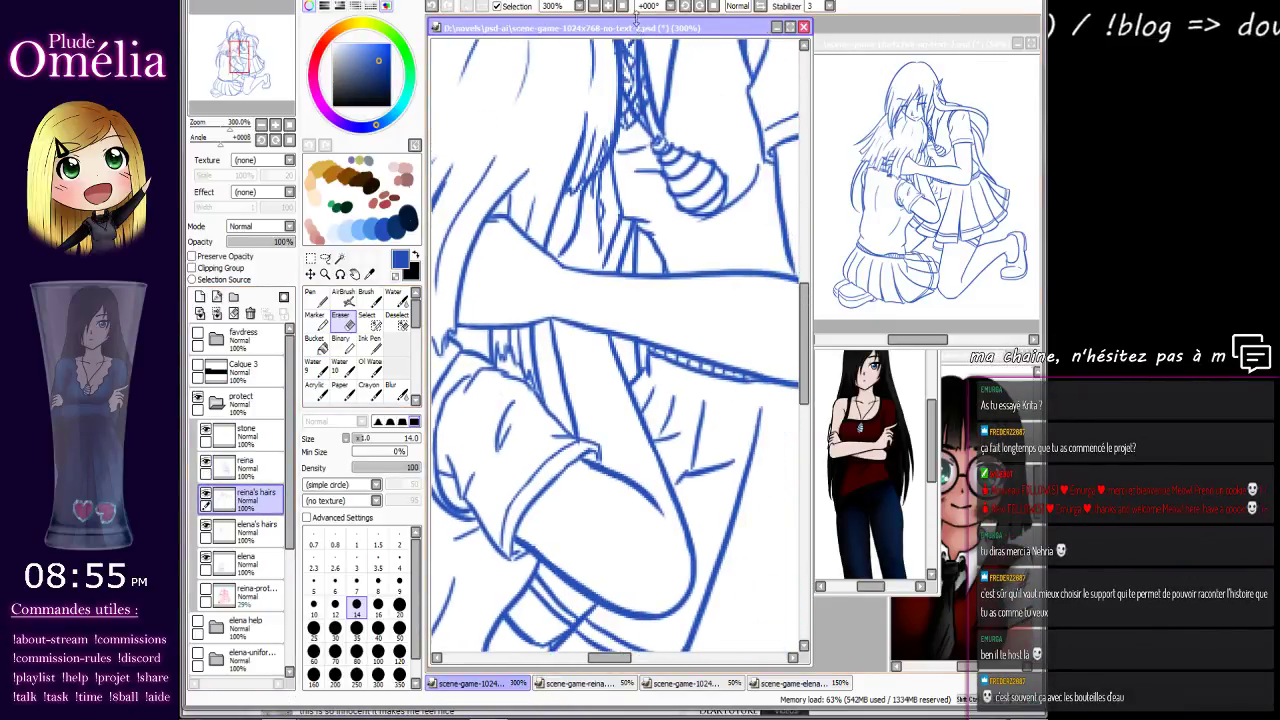
{"action": "scroll", "coordinate": [610, 254], "scroll_direction": "down", "scroll_amount": 5}
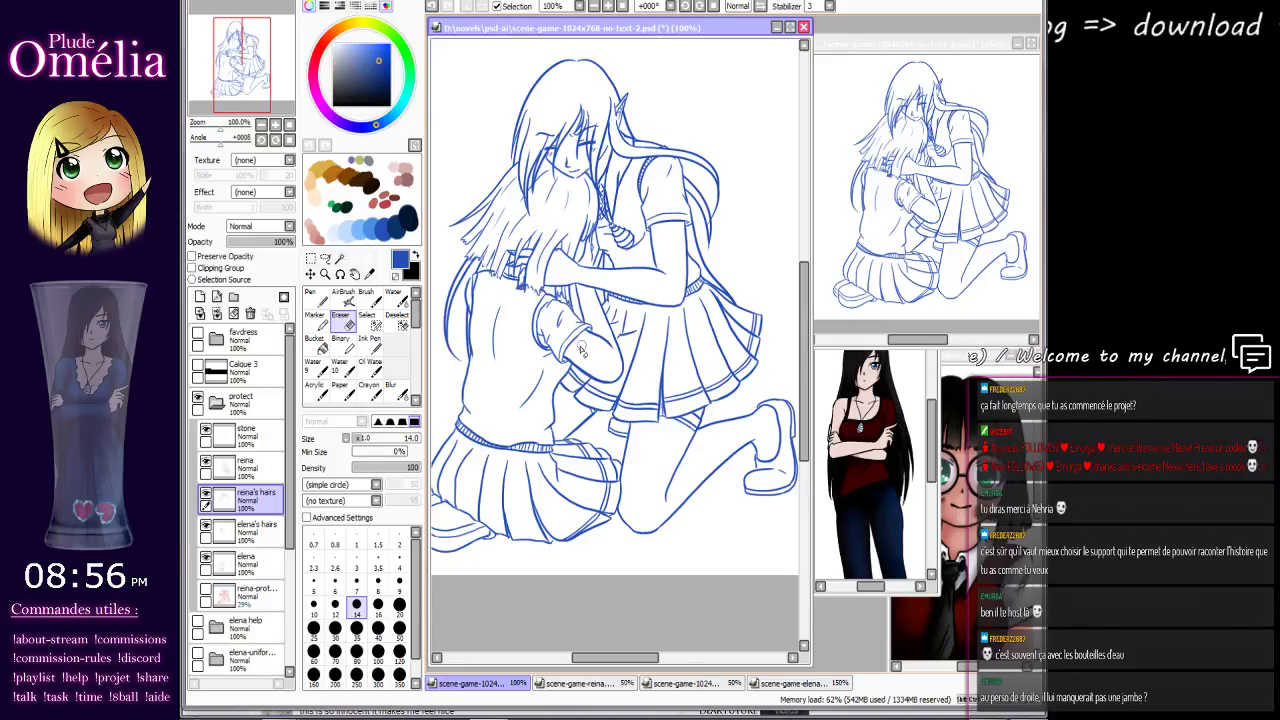
Step: Try sketching Reina's other leg across Elena's arm with the Pen on the stone layer, and undo the strokes
{"action": "left_click_drag", "start_coordinate": [645, 362], "coordinate": [728, 287]}
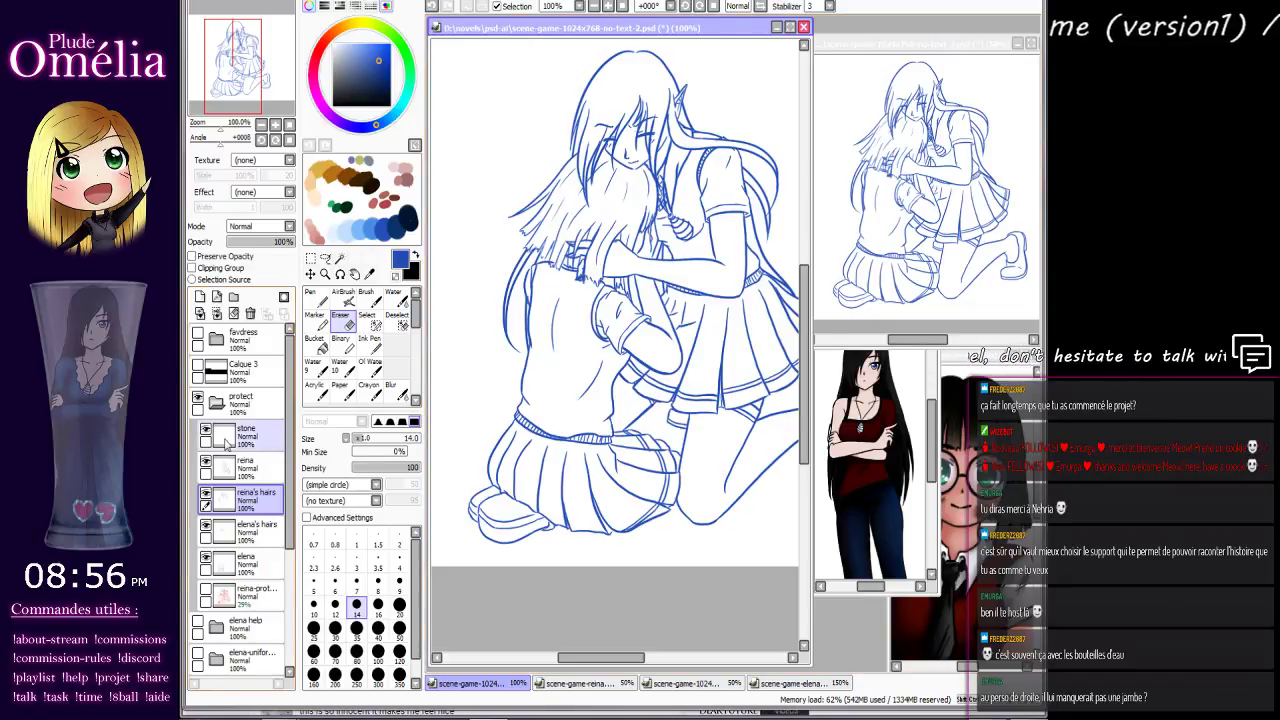
{"action": "left_click", "coordinate": [226, 443]}
{"action": "left_click", "coordinate": [311, 296]}
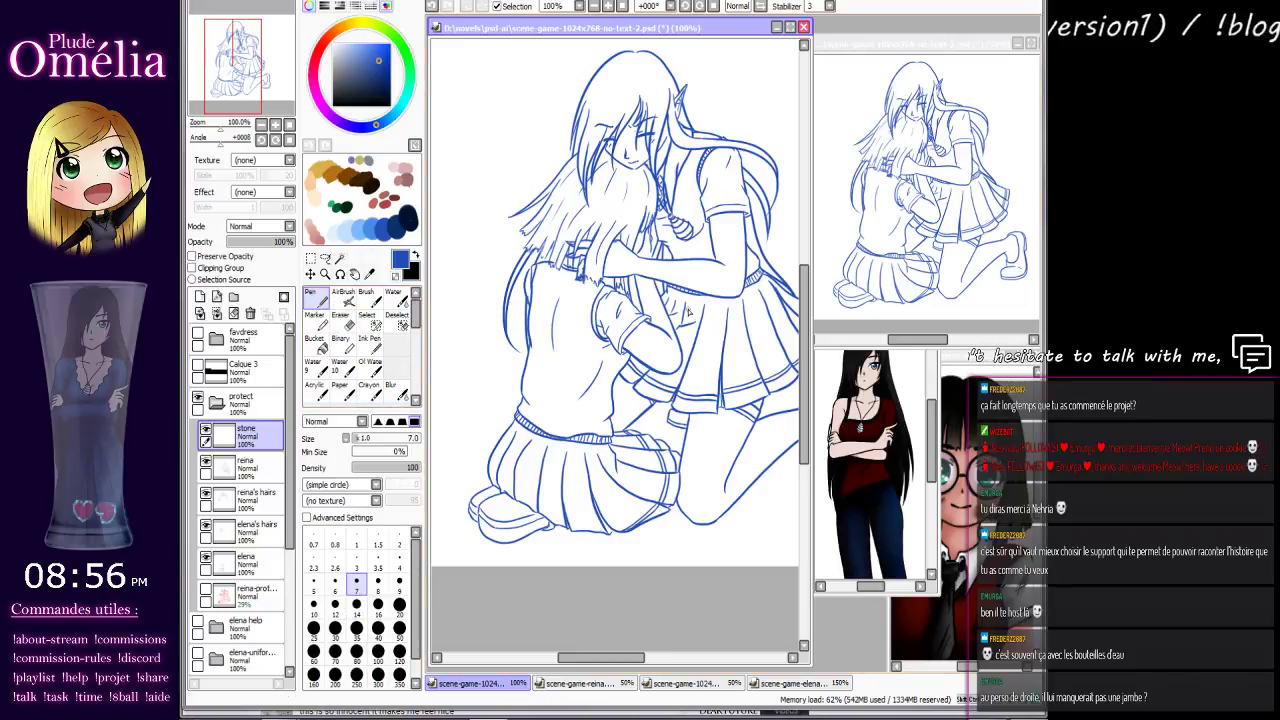
{"action": "mouse_move", "coordinate": [691, 309]}
{"action": "left_mouse_down"}
{"action": "mouse_move", "coordinate": [571, 426]}
{"action": "mouse_move", "coordinate": [704, 350]}
{"action": "left_mouse_up"}
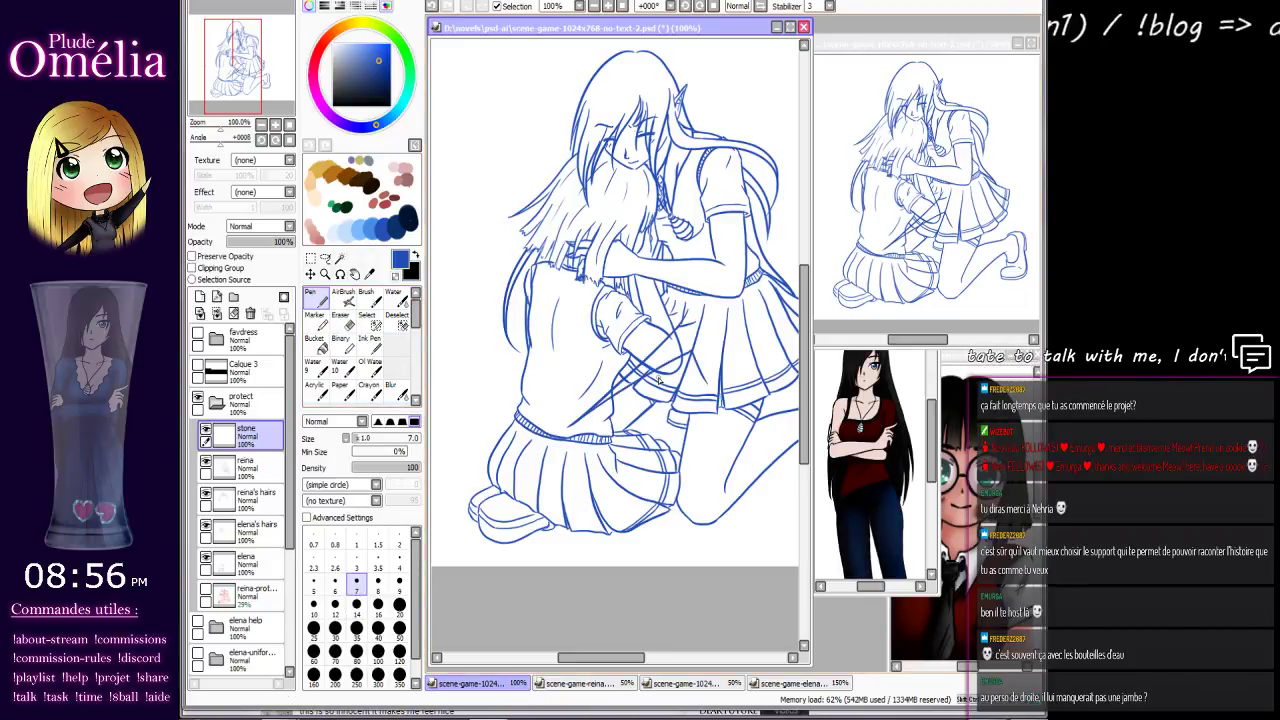
{"action": "key", "text": "ctrl+z"}
{"action": "key", "text": "ctrl+z"}
{"action": "mouse_move", "coordinate": [682, 308]}
{"action": "left_mouse_down"}
{"action": "mouse_move", "coordinate": [575, 428]}
{"action": "mouse_move", "coordinate": [707, 350]}
{"action": "left_mouse_up"}
{"action": "left_click_drag", "start_coordinate": [707, 350], "coordinate": [711, 391]}
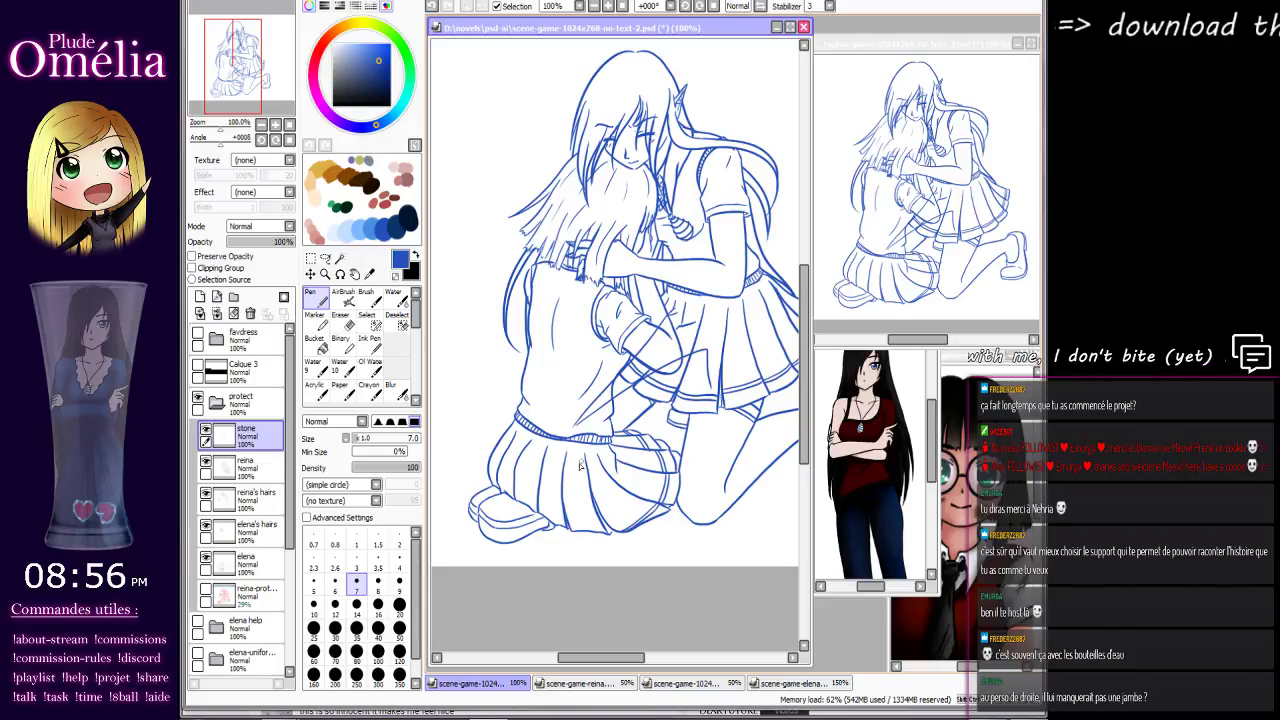
{"action": "left_click_drag", "start_coordinate": [722, 389], "coordinate": [684, 410]}
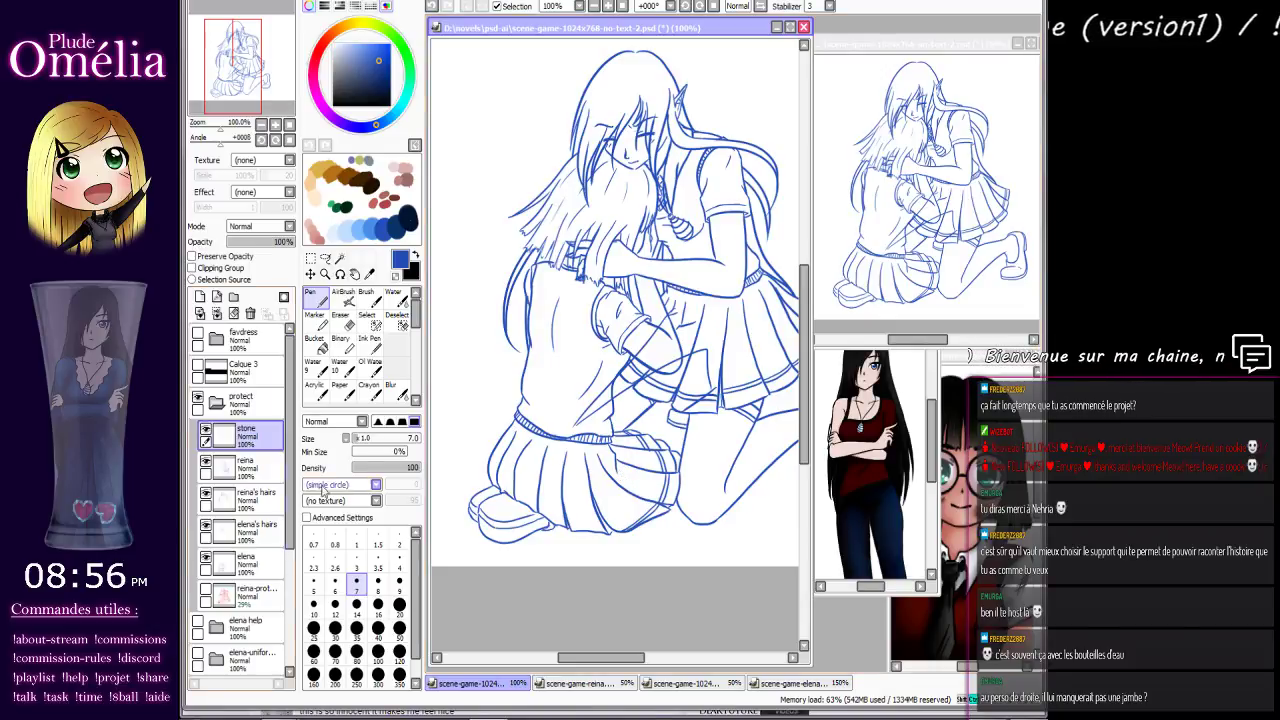
{"action": "key", "text": "ctrl+z"}
{"action": "key", "text": "ctrl+z"}
{"action": "key", "text": "ctrl+z"}
{"action": "key", "text": "ctrl+z"}
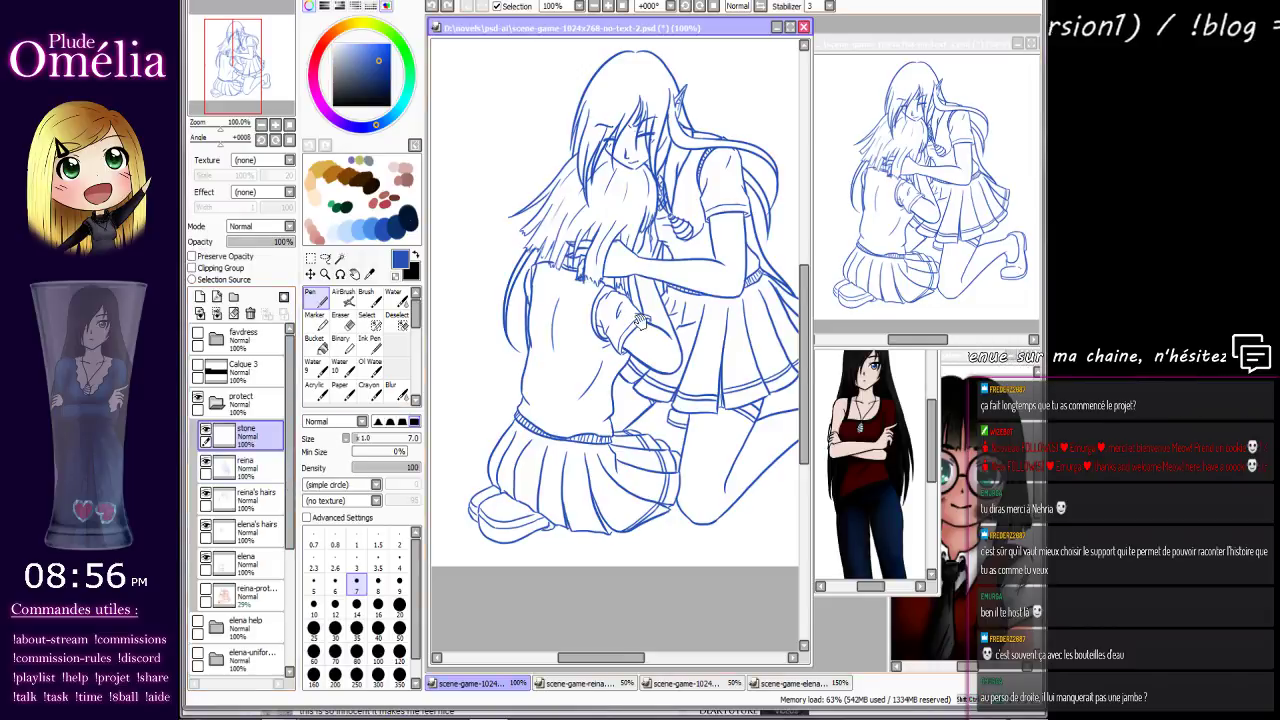
{"action": "left_click_drag", "start_coordinate": [674, 324], "coordinate": [616, 329]}
{"action": "left_click_drag", "start_coordinate": [620, 285], "coordinate": [622, 285]}
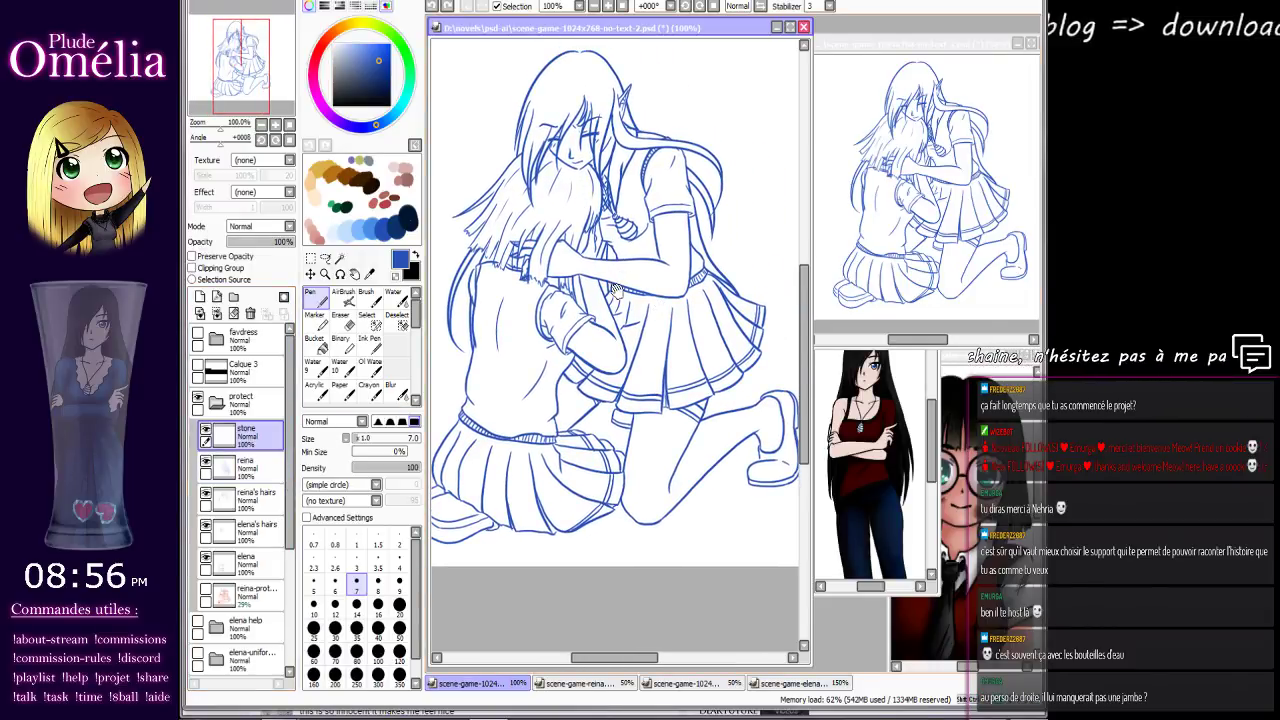
{"action": "left_click_drag", "start_coordinate": [612, 288], "coordinate": [636, 369]}
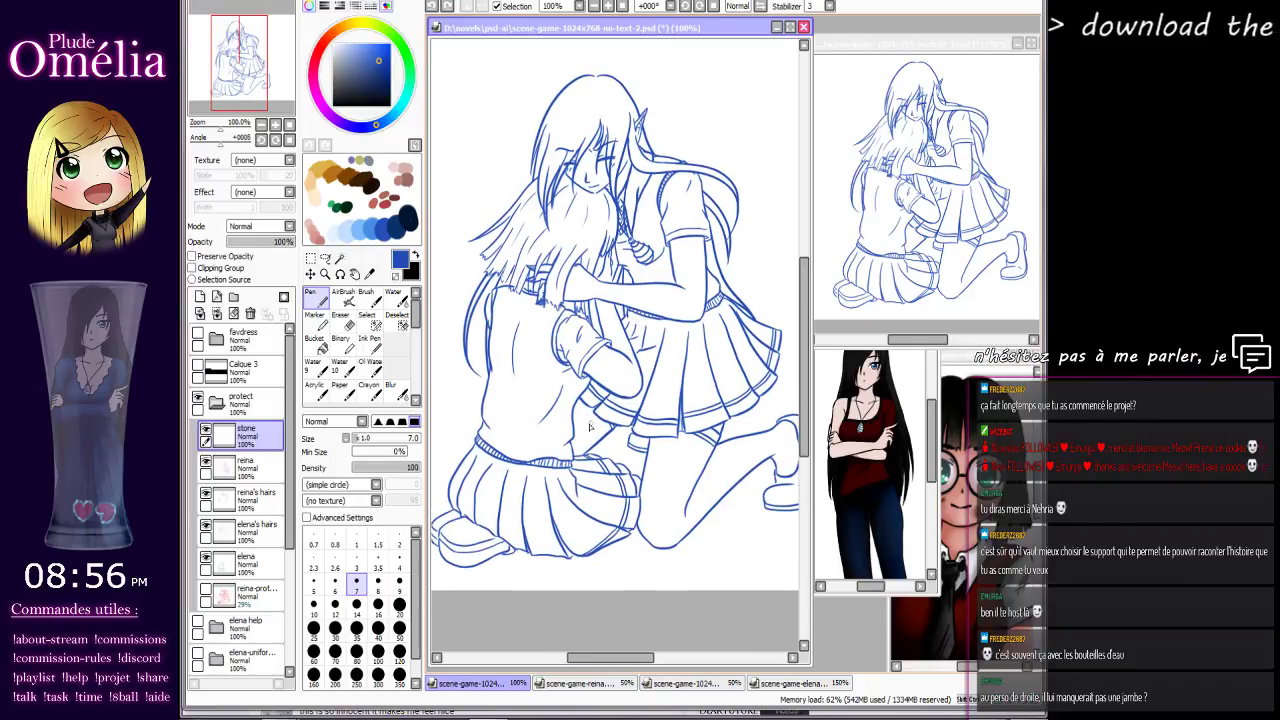
{"action": "mouse_move", "coordinate": [584, 390]}
{"action": "left_mouse_down"}
{"action": "mouse_move", "coordinate": [600, 366]}
{"action": "mouse_move", "coordinate": [596, 381]}
{"action": "left_mouse_up"}
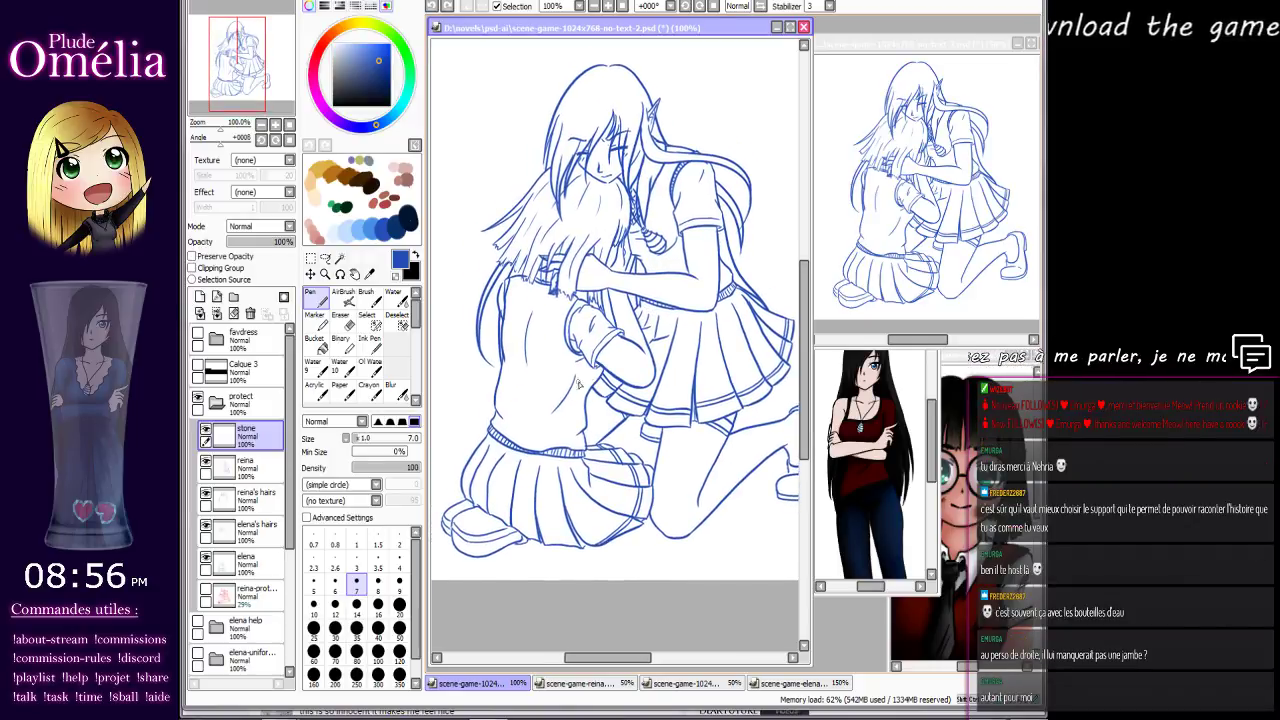
Step: Collapse and hide the protect folder, and make the elena help folder visible instead
{"action": "left_click", "coordinate": [262, 125]}
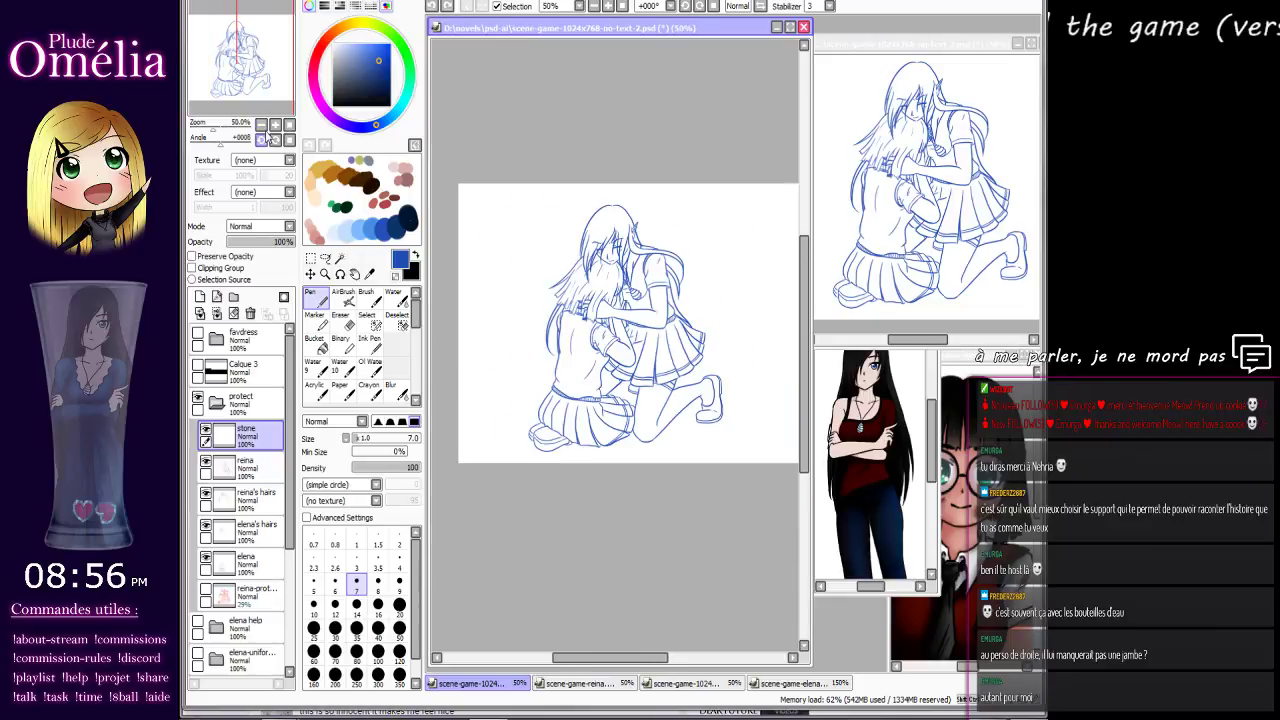
{"action": "left_click_drag", "start_coordinate": [560, 320], "coordinate": [526, 302]}
{"action": "left_click", "coordinate": [214, 404]}
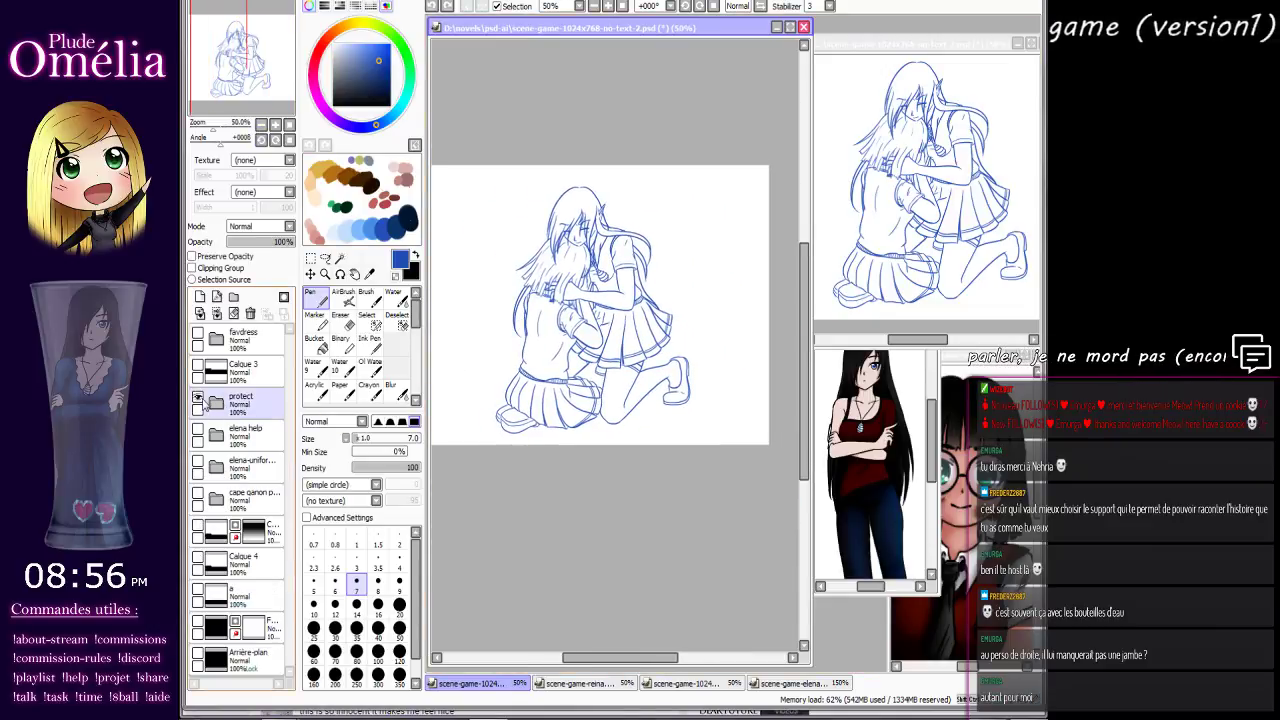
{"action": "left_click", "coordinate": [199, 398]}
{"action": "left_click", "coordinate": [199, 398]}
{"action": "left_click", "coordinate": [198, 429]}
{"action": "left_click", "coordinate": [198, 397]}
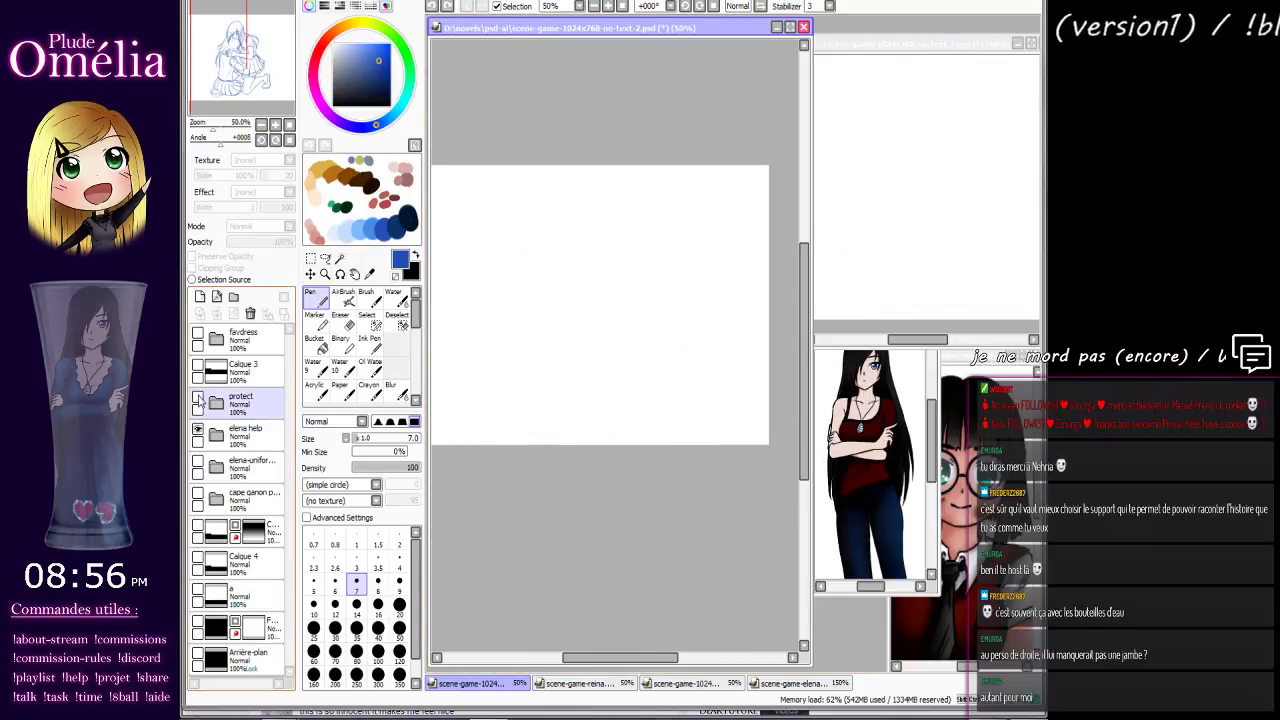
Step: Expand the elena help folder and show its Layer3, Layer2, lineart and elena-help sketch layers
{"action": "left_click", "coordinate": [214, 433]}
{"action": "left_click", "coordinate": [215, 435]}
{"action": "left_click", "coordinate": [206, 462]}
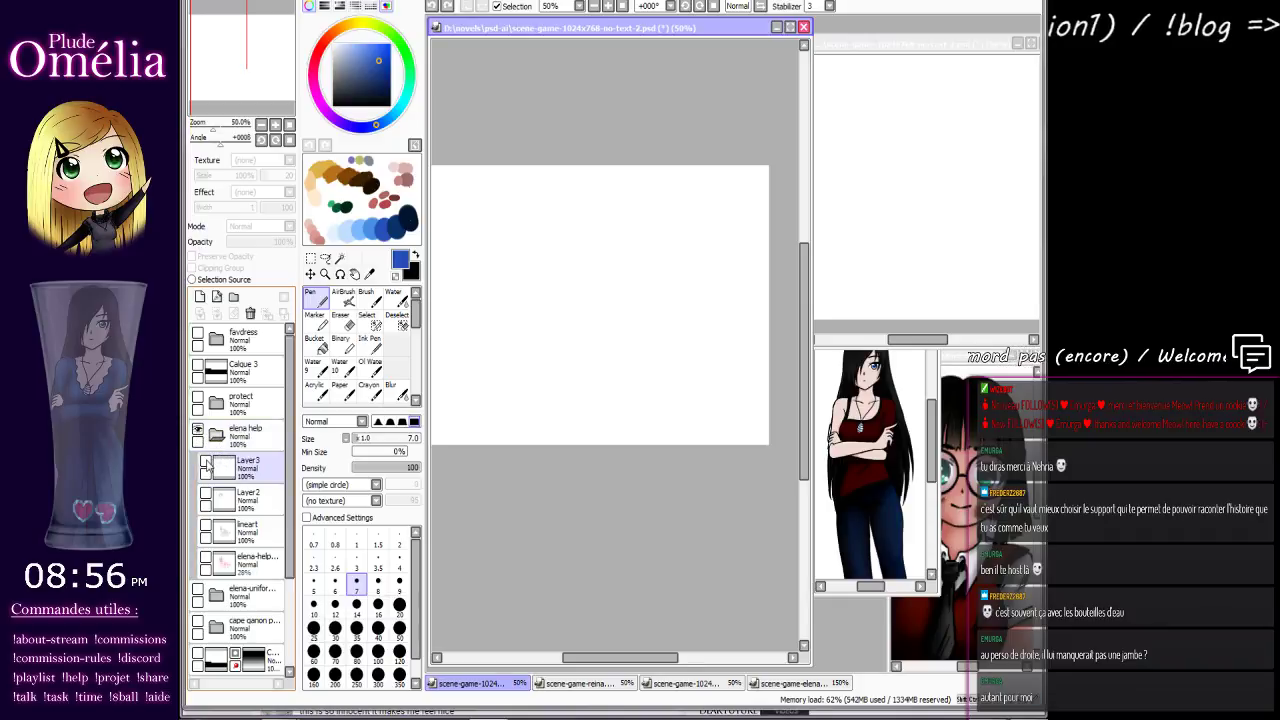
{"action": "left_click", "coordinate": [206, 493]}
{"action": "left_click", "coordinate": [206, 524]}
{"action": "left_click", "coordinate": [205, 526]}
{"action": "left_click", "coordinate": [205, 558]}
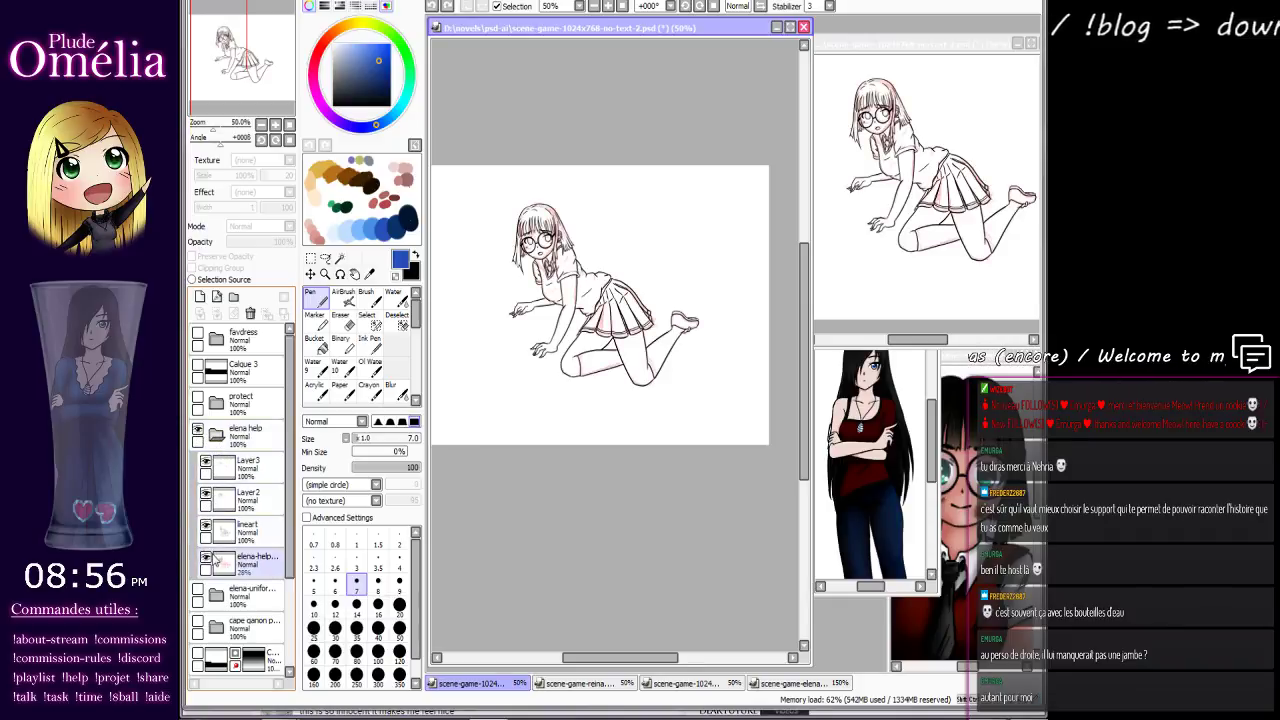
Step: Hide the elena-help sketch layer, and expand the protect folder and make it visible again
{"action": "left_click", "coordinate": [206, 558]}
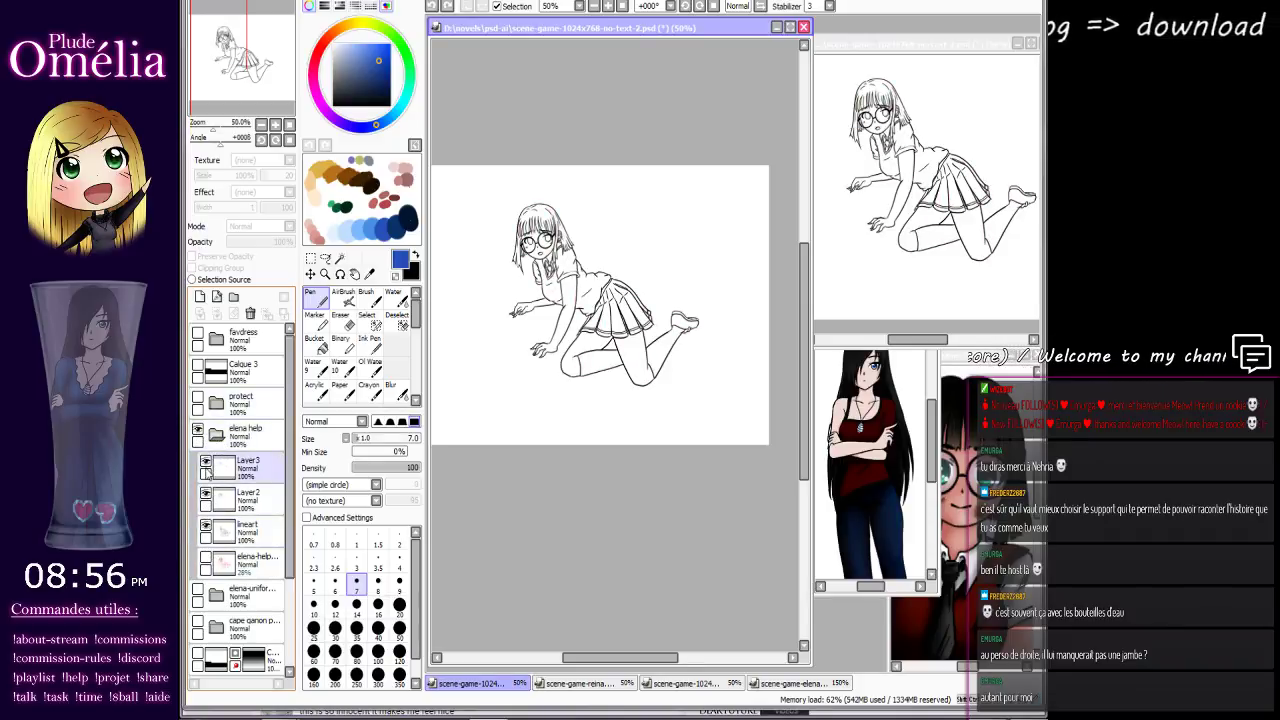
{"action": "left_click", "coordinate": [211, 406]}
{"action": "left_click", "coordinate": [199, 400]}
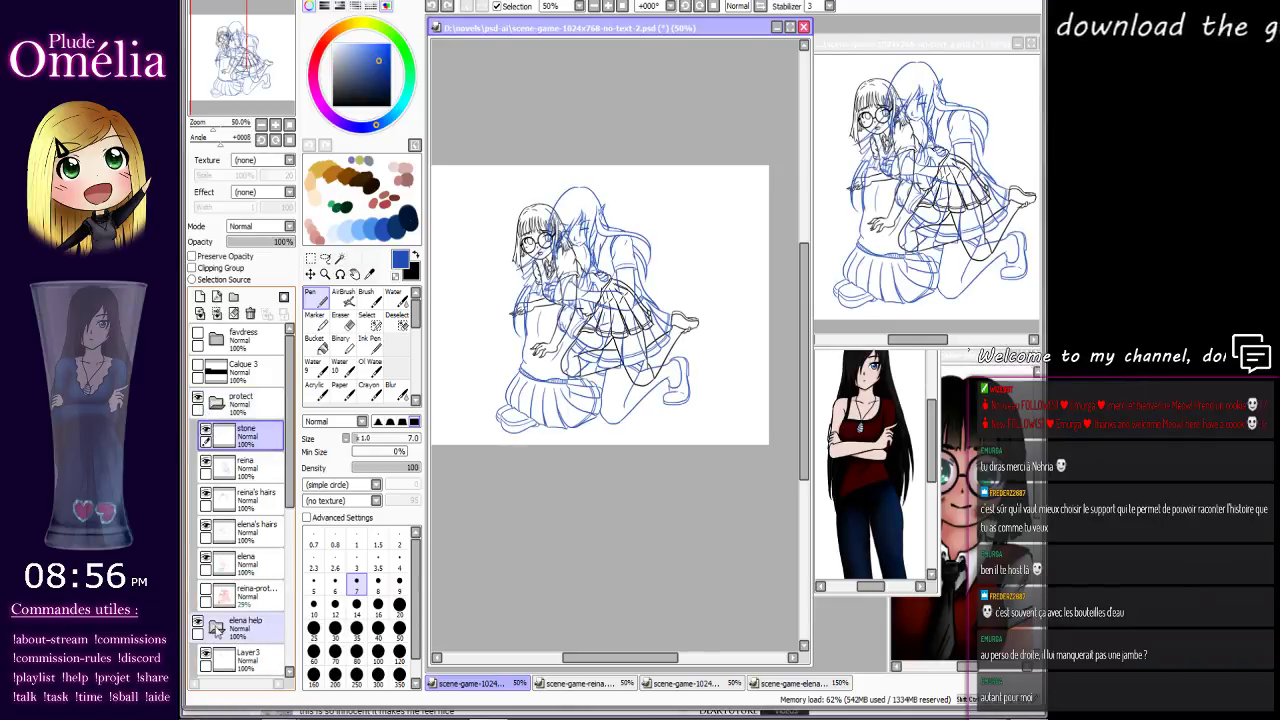
Step: Turn the elena layer's blue lines black with a Hue and Saturation luminescence of -100, and hide the elena help folder
{"action": "left_click", "coordinate": [216, 566]}
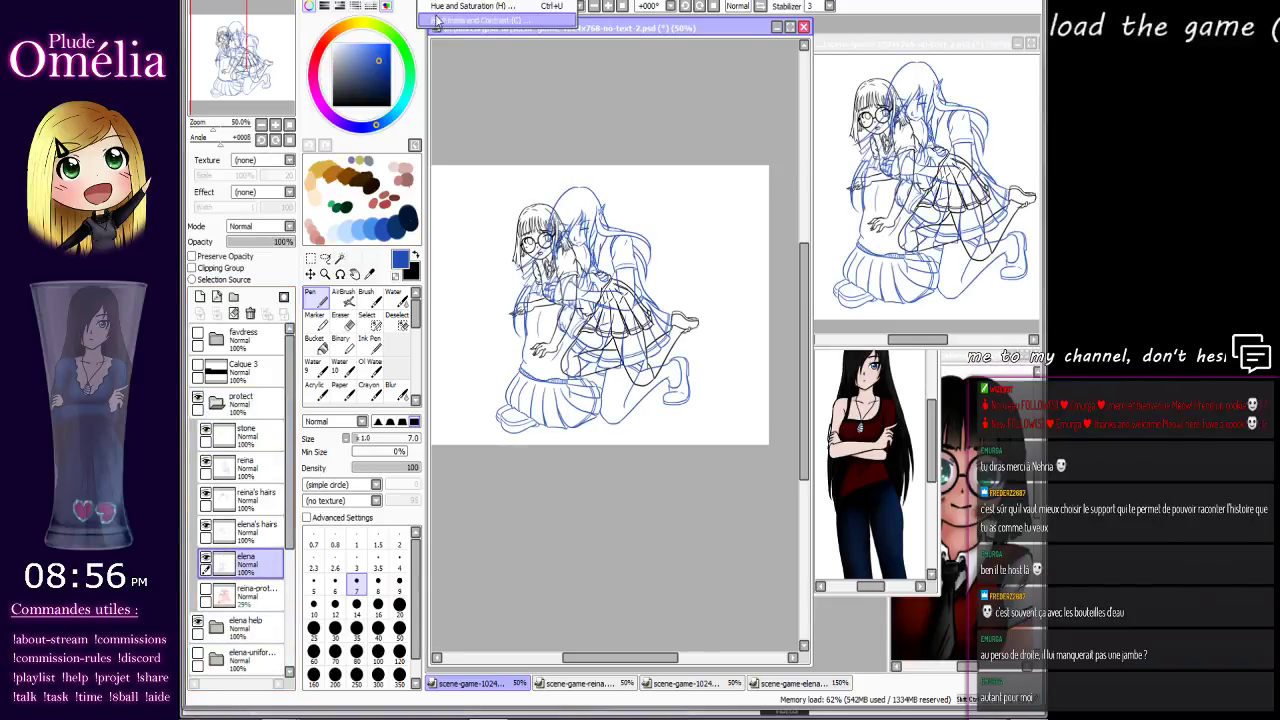
{"action": "key", "text": "ctrl+u"}
{"action": "left_click_drag", "start_coordinate": [926, 80], "coordinate": [822, 80]}
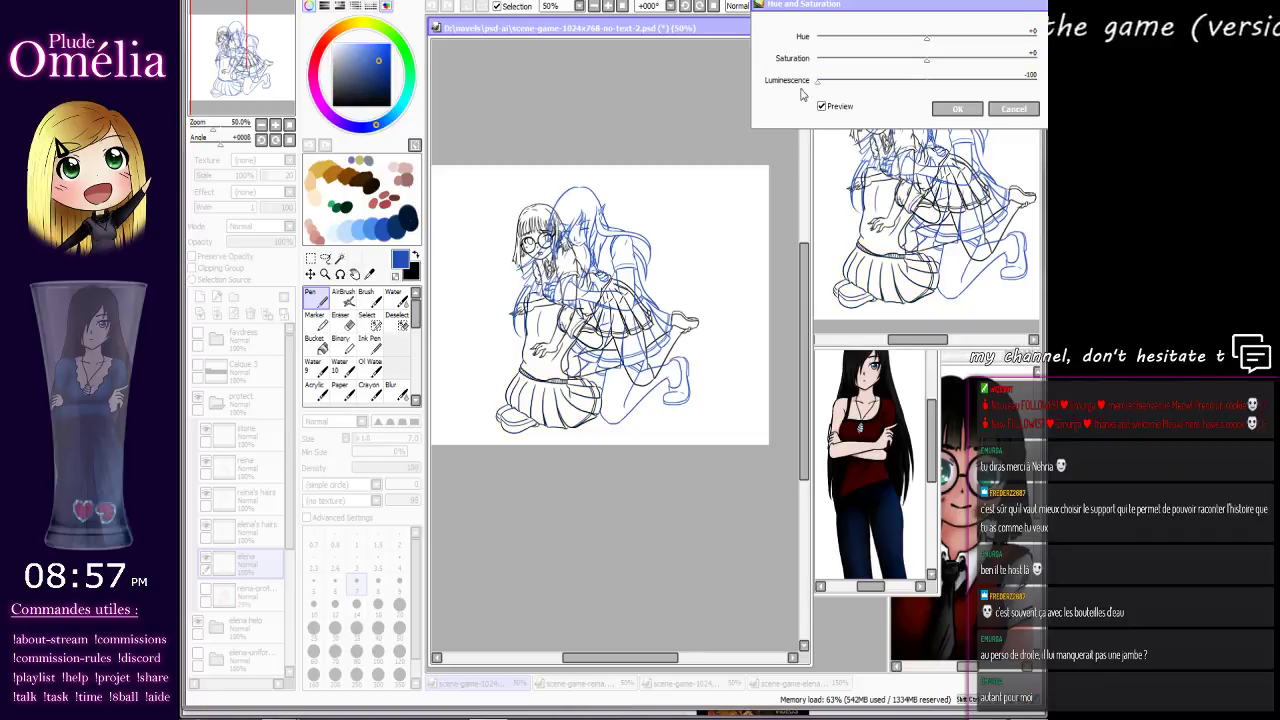
{"action": "left_click", "coordinate": [957, 108]}
{"action": "left_click", "coordinate": [198, 621]}
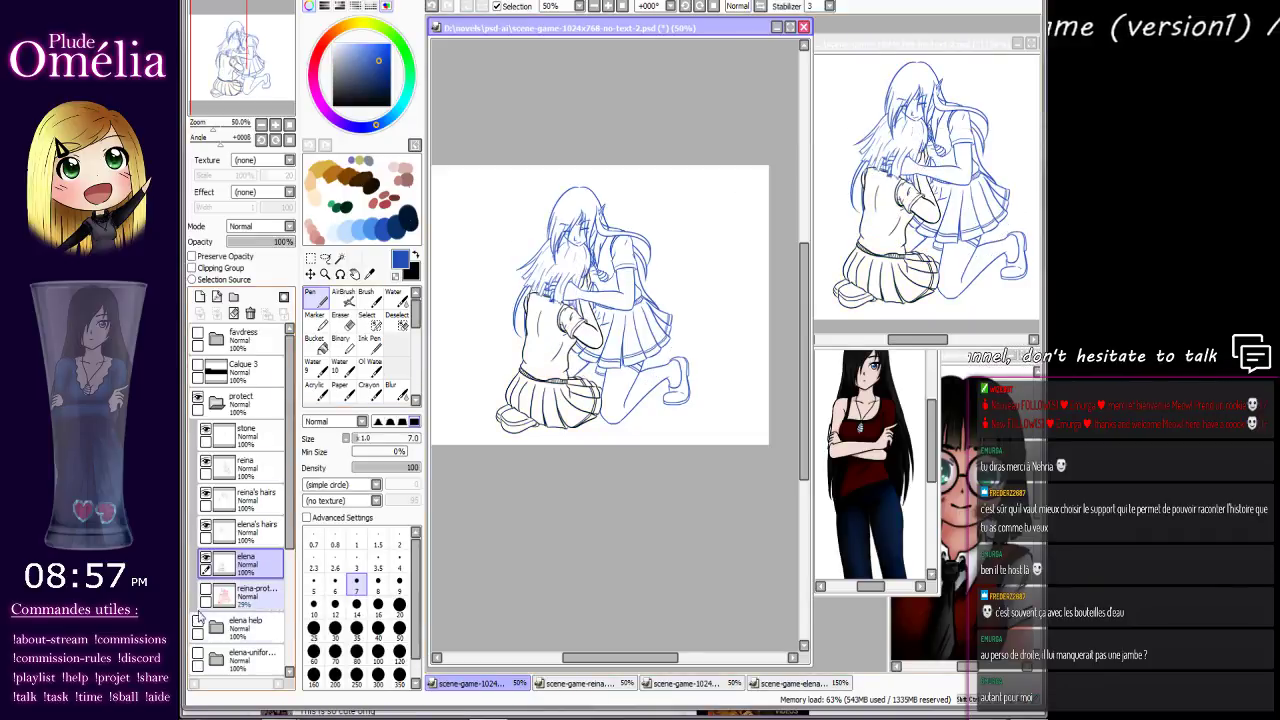
Step: Blacken the lines on the elena's hairs layer by lowering the luminescence to its minimum in Hue and Saturation
{"action": "left_click", "coordinate": [231, 526]}
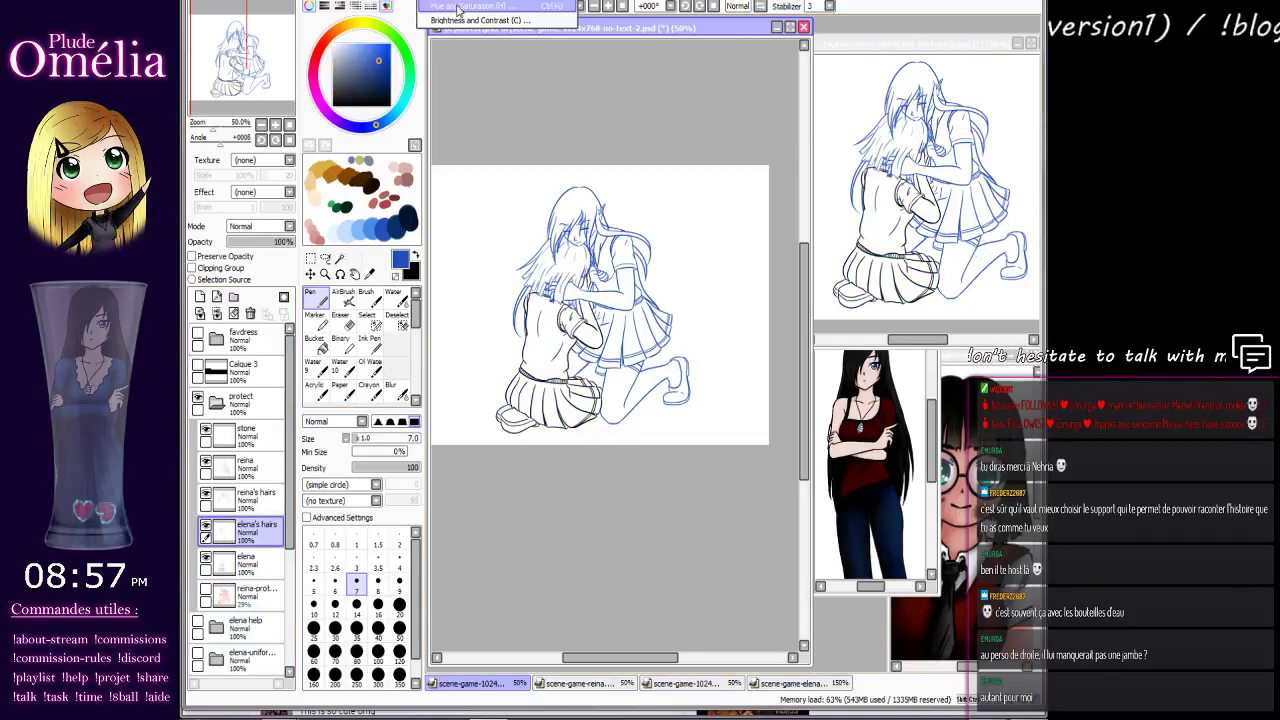
{"action": "key", "text": "ctrl+u"}
{"action": "left_click_drag", "start_coordinate": [926, 80], "coordinate": [820, 80]}
{"action": "key", "text": "Return"}
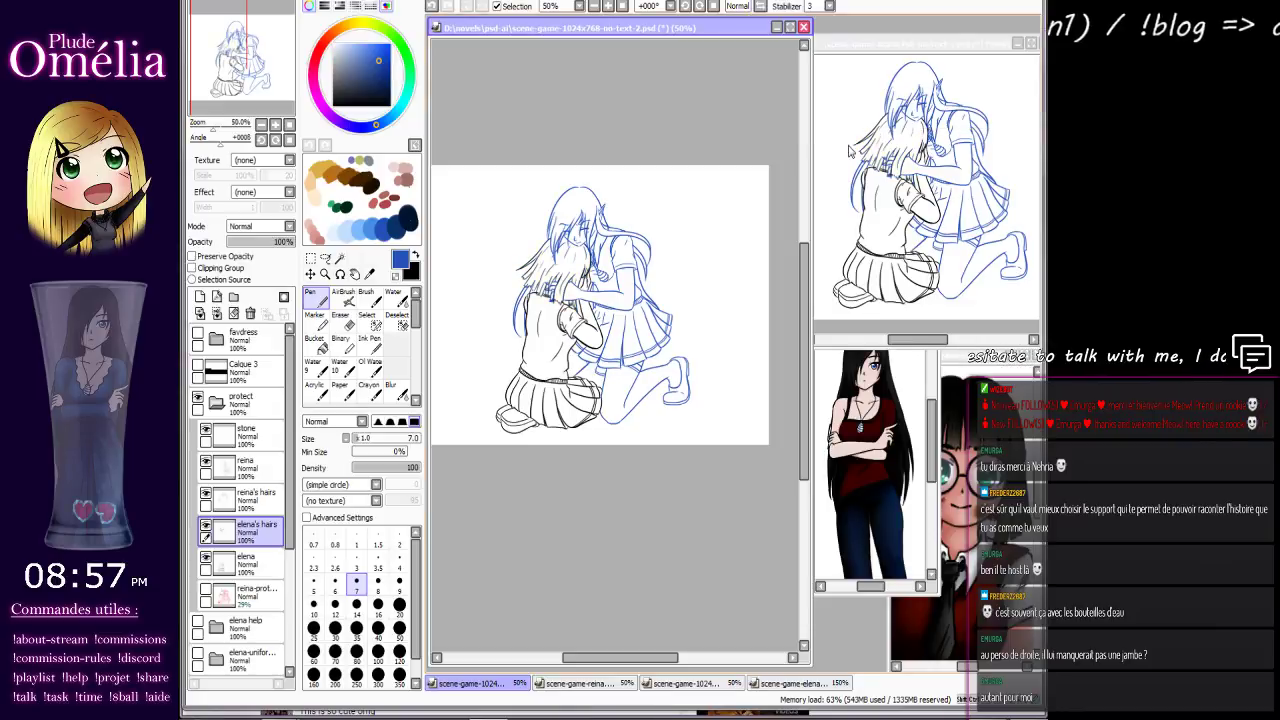
Step: Blacken the lines on the reina's hairs layer by lowering the luminescence to its minimum in Hue and Saturation
{"action": "left_click", "coordinate": [240, 496]}
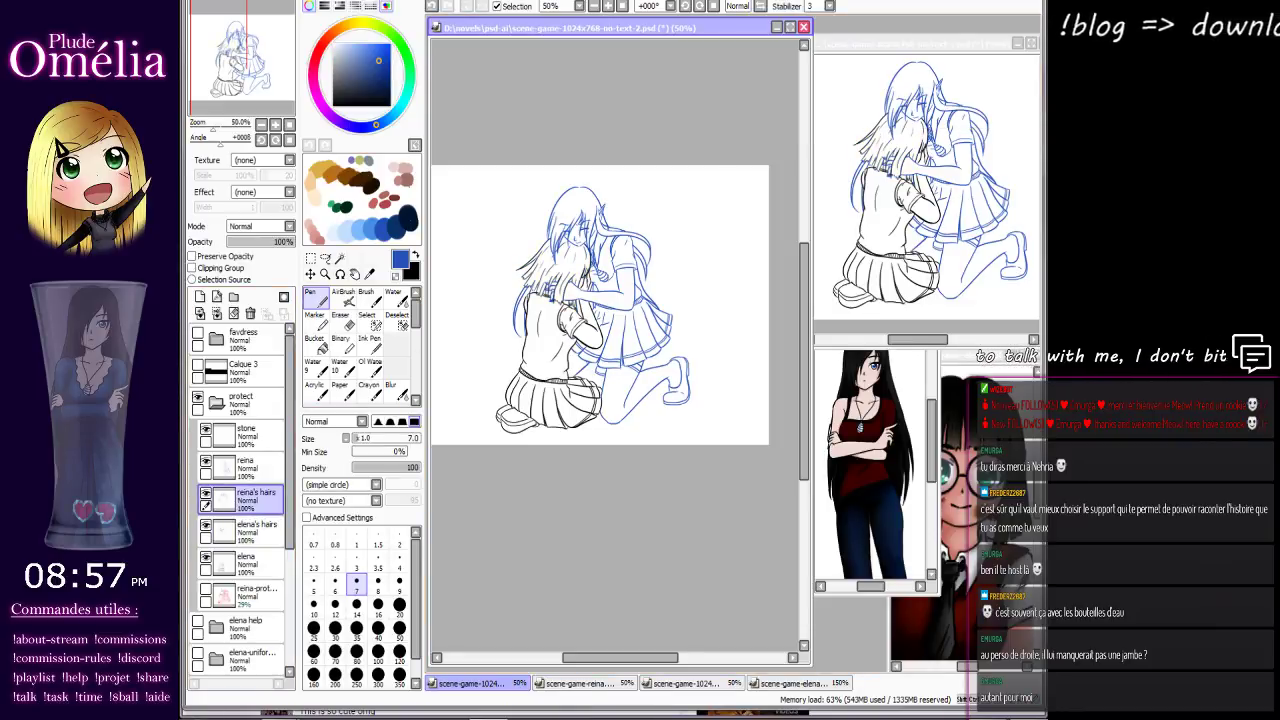
{"action": "left_click", "coordinate": [450, 2]}
{"action": "left_click", "coordinate": [452, 7]}
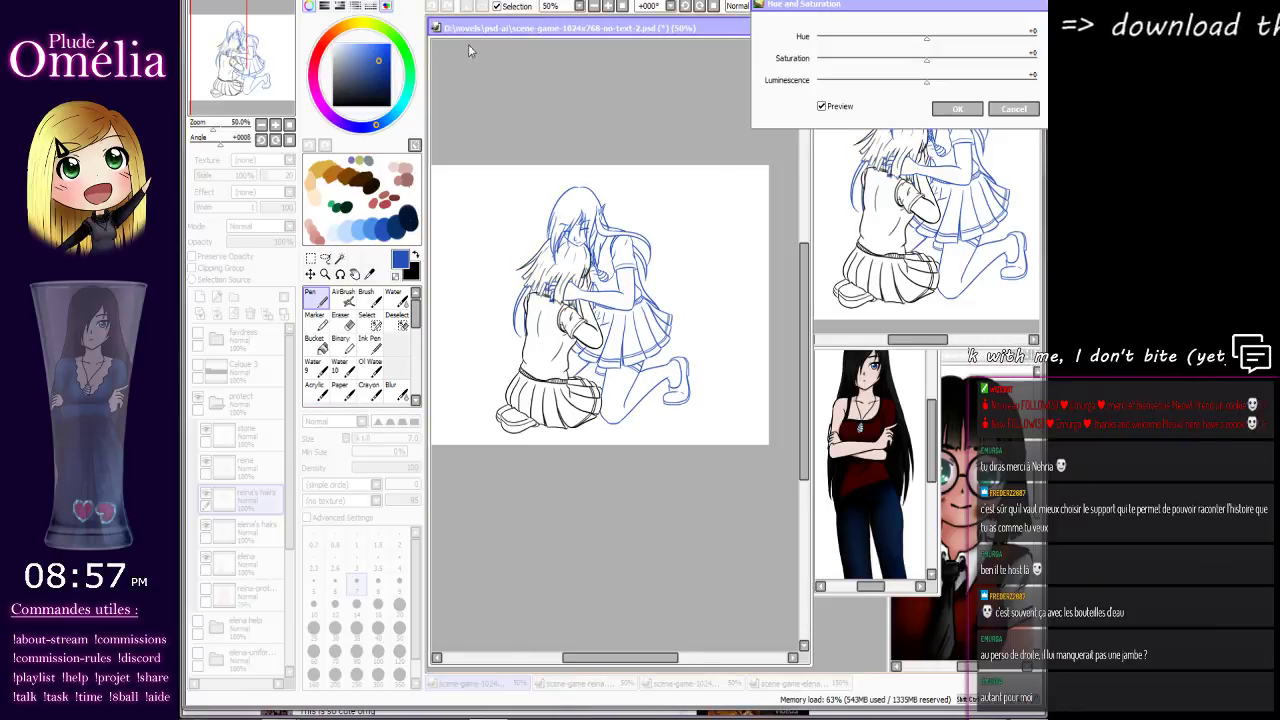
{"action": "left_click", "coordinate": [818, 81]}
{"action": "left_click", "coordinate": [957, 108]}
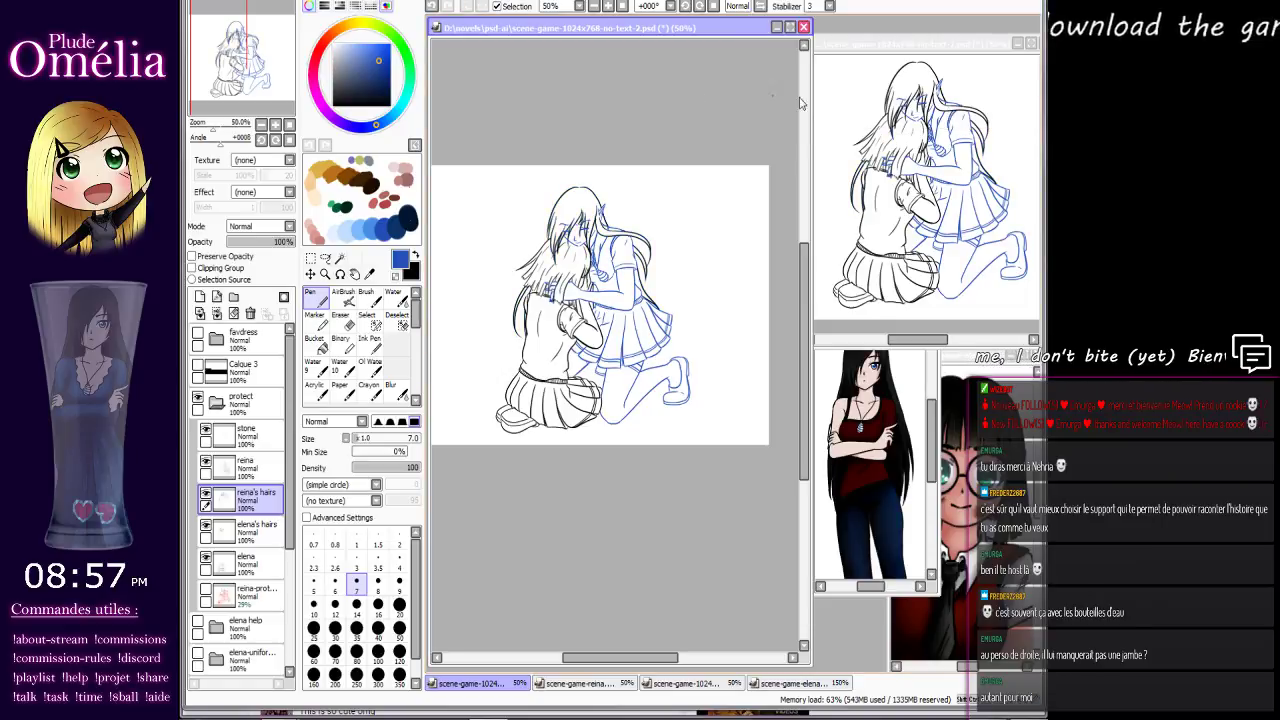
Step: Blacken the lines on the reina layer by strongly lowering the luminescence in Hue and Saturation
{"action": "left_click", "coordinate": [240, 468]}
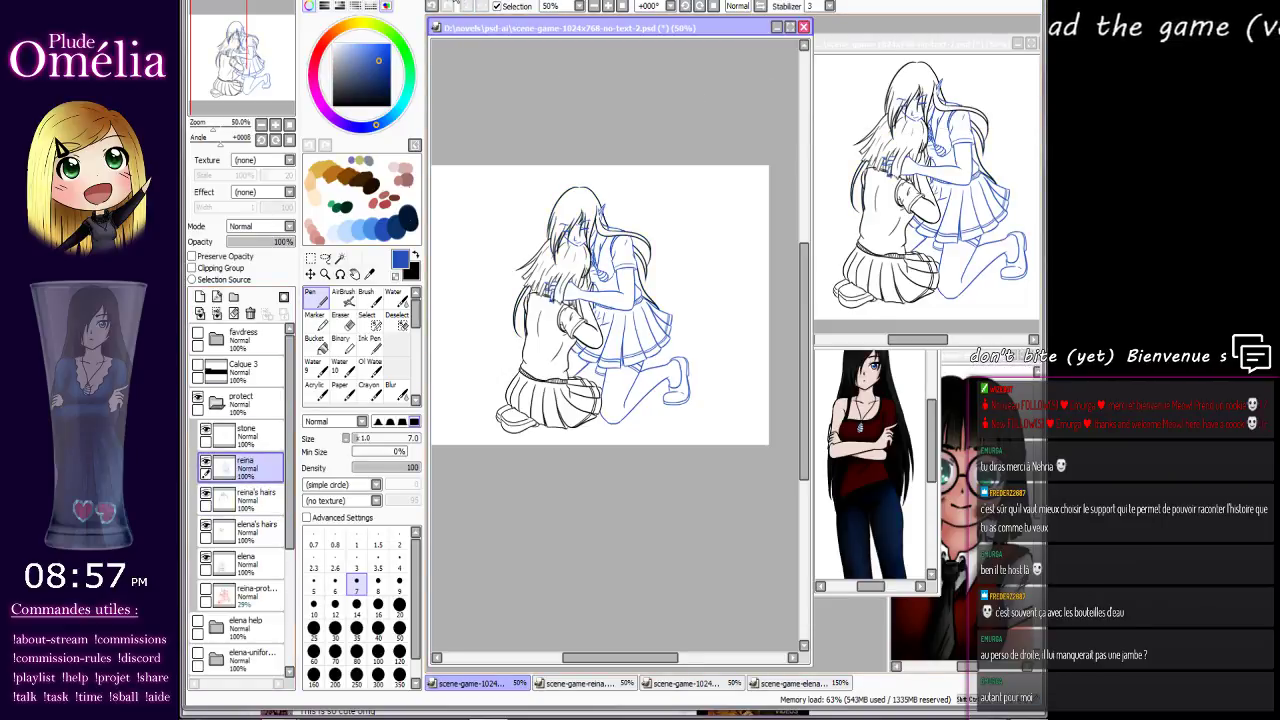
{"action": "left_click", "coordinate": [450, 3]}
{"action": "left_click", "coordinate": [455, 8]}
{"action": "left_click", "coordinate": [818, 81]}
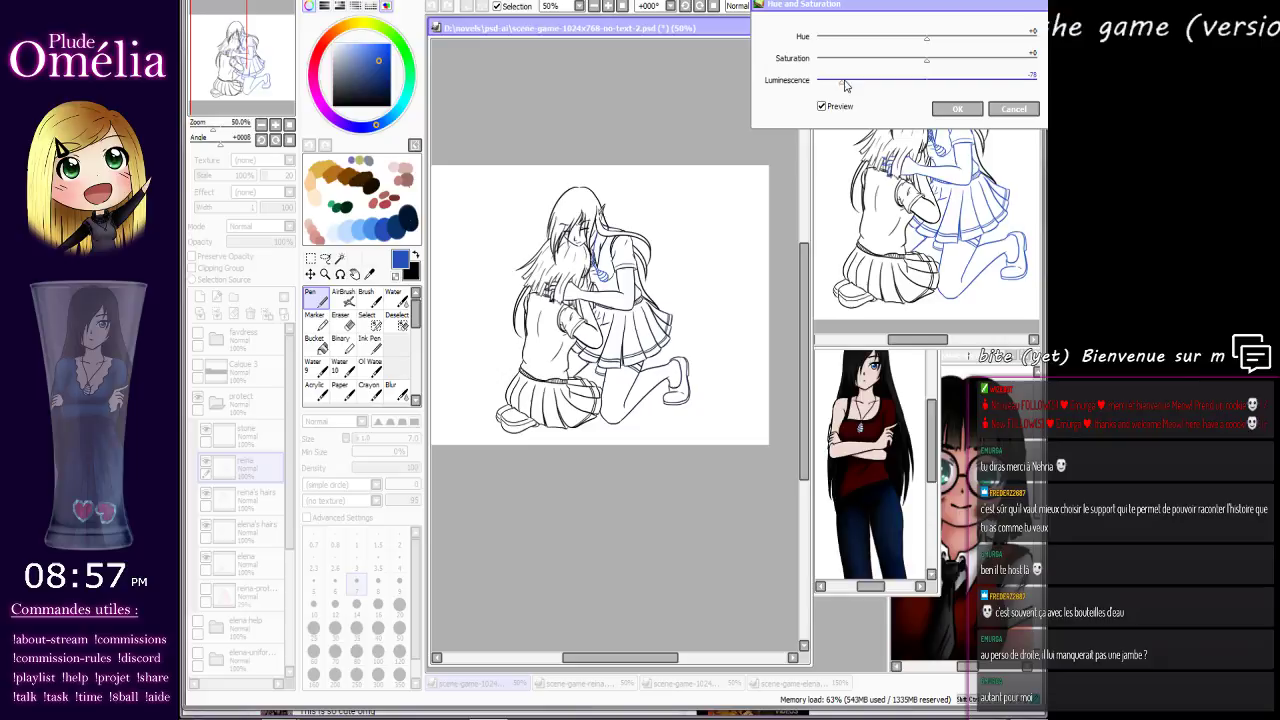
{"action": "left_click", "coordinate": [957, 108]}
Step: Blacken the pendant lines on the stone layer with a Hue and Saturation luminescence of -100
{"action": "left_click", "coordinate": [240, 435]}
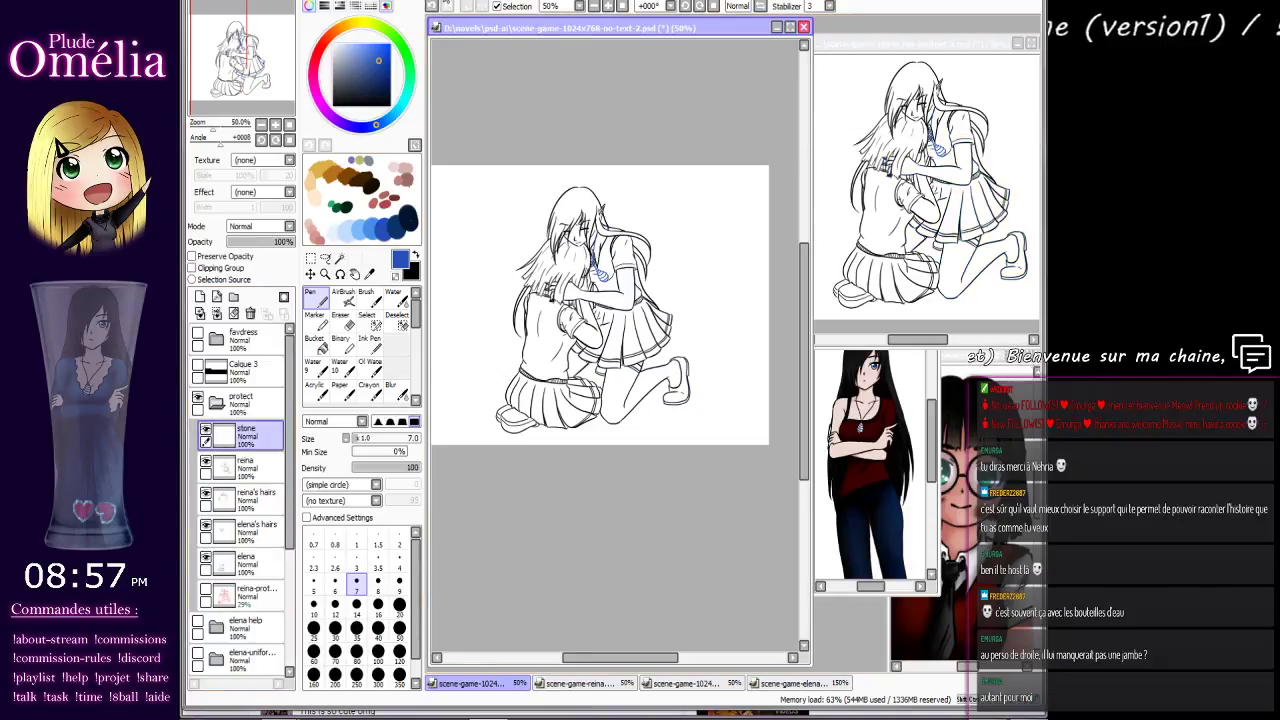
{"action": "left_click", "coordinate": [450, 3]}
{"action": "left_click", "coordinate": [455, 8]}
{"action": "left_click", "coordinate": [818, 81]}
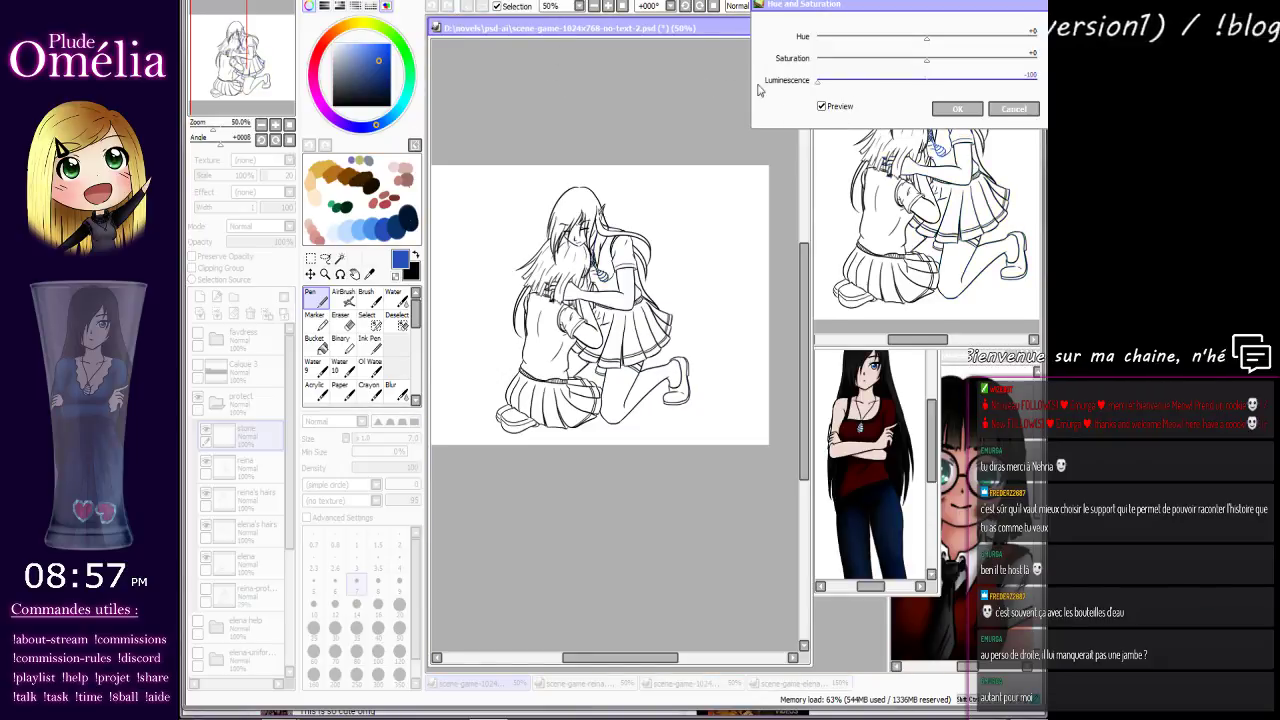
{"action": "left_click", "coordinate": [957, 108]}
{"action": "left_click_drag", "start_coordinate": [501, 330], "coordinate": [540, 322]}
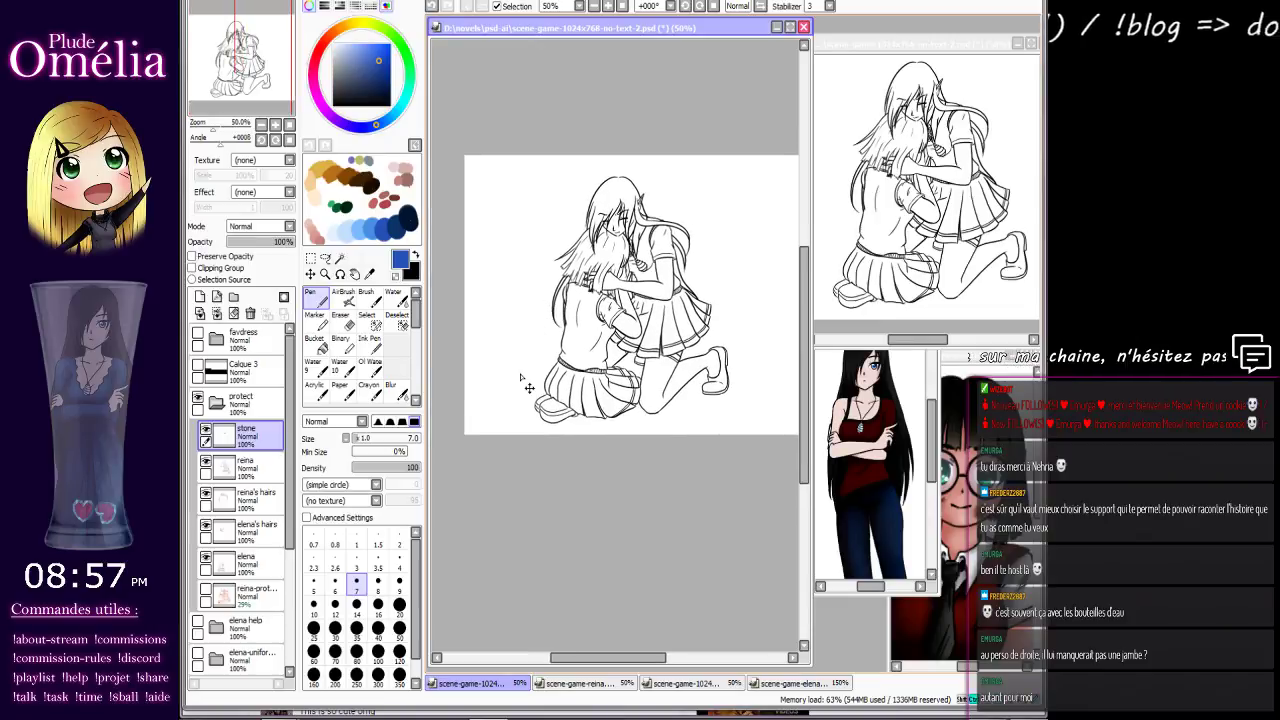
Step: Create a layer folder above the stone layer inside the protect folder and name it lineart
{"action": "left_click", "coordinate": [218, 403]}
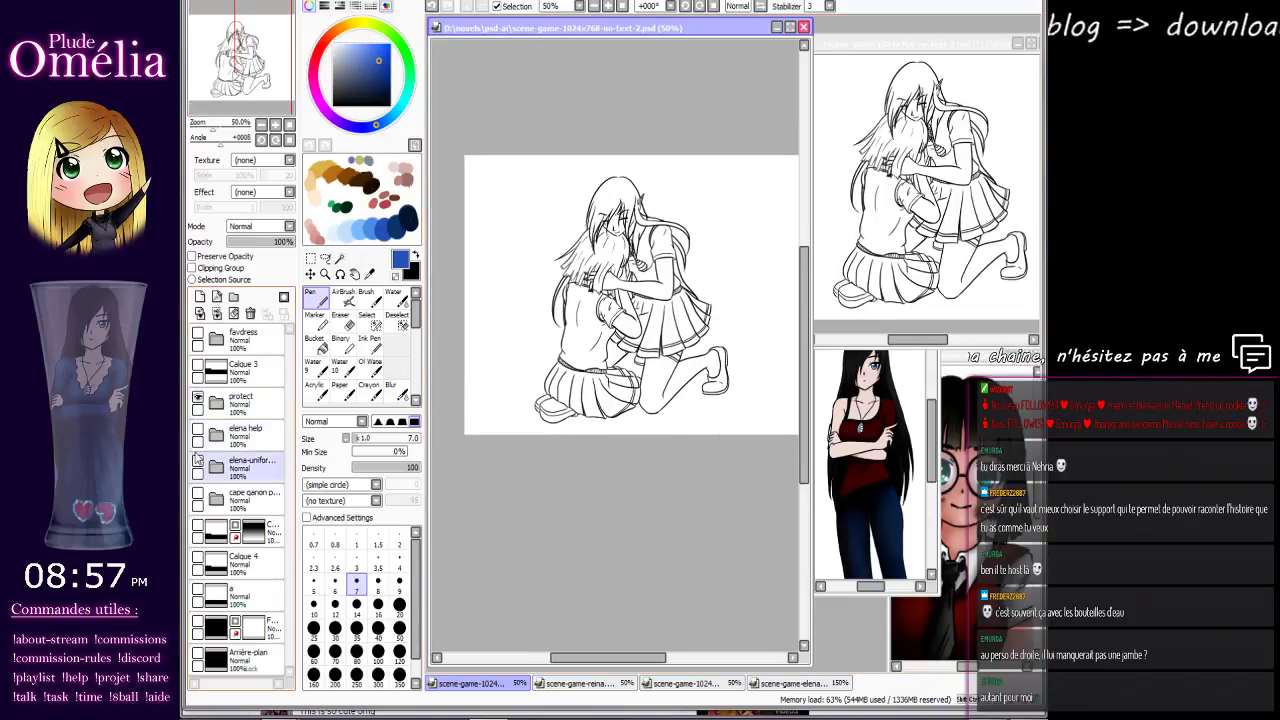
{"action": "left_click", "coordinate": [217, 402]}
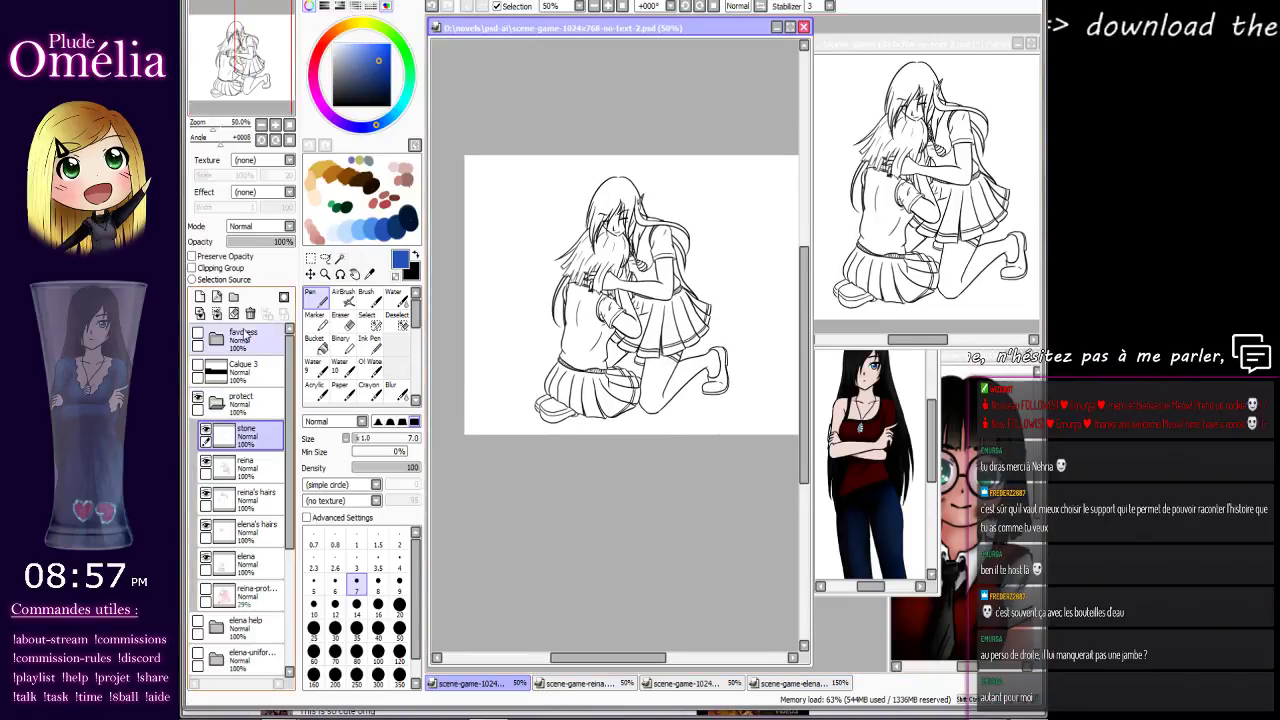
{"action": "left_click", "coordinate": [233, 297]}
{"action": "double_click", "coordinate": [230, 436]}
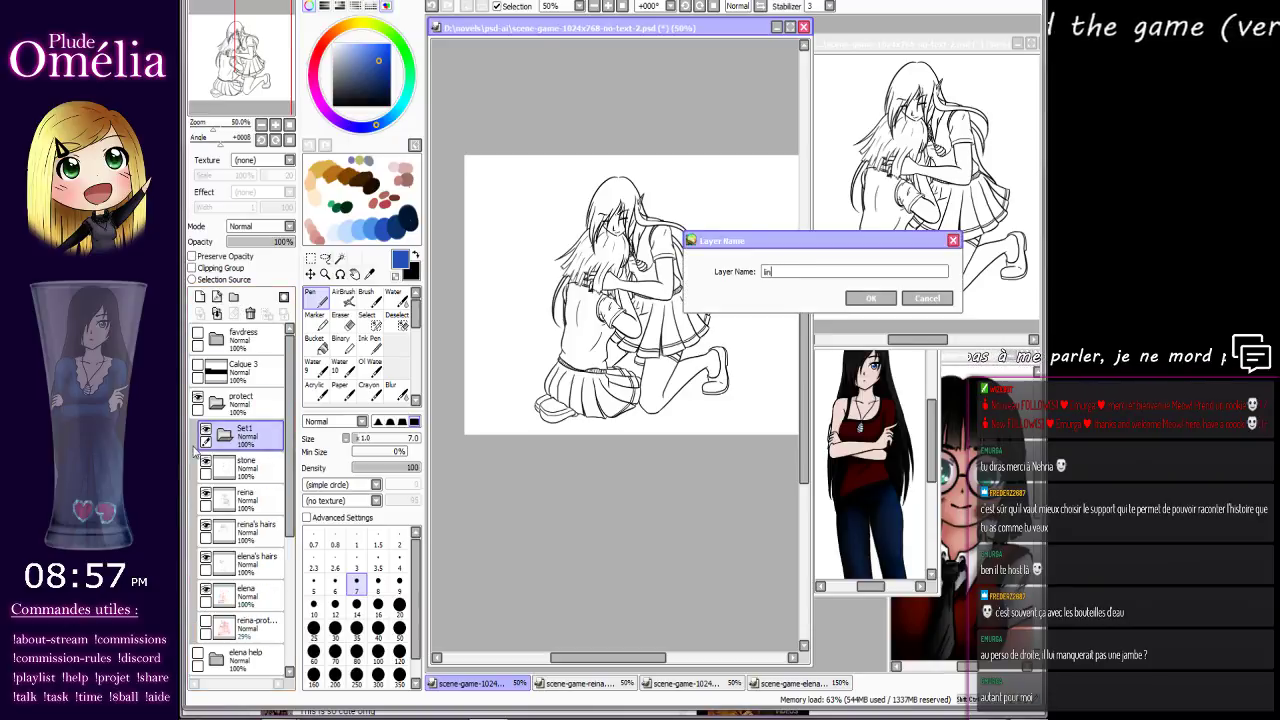
{"action": "type", "text": "linear"}
{"action": "key", "text": "Return"}
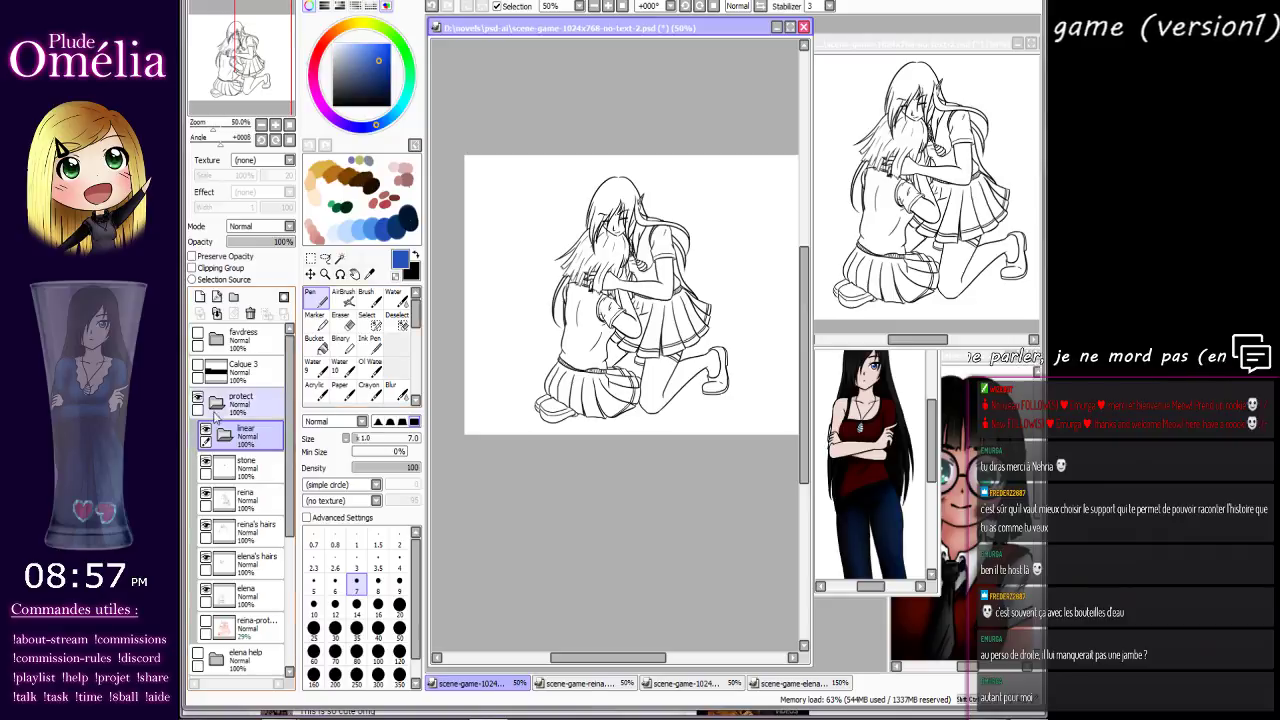
{"action": "double_click", "coordinate": [245, 436]}
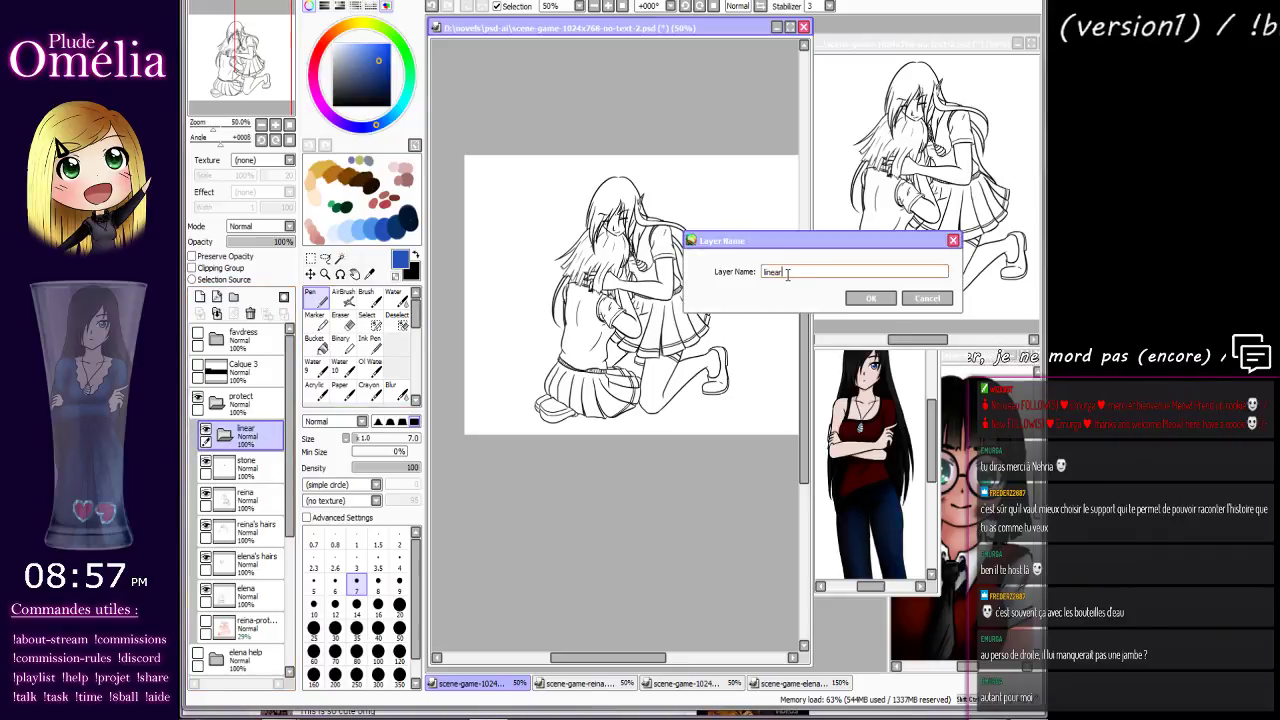
{"action": "key", "text": "Return"}
Step: Move the stone, reina, reina's hairs, elena's hairs and elena layers into the protect folder's lineart folder, and collapse it
{"action": "left_click_drag", "start_coordinate": [267, 464], "coordinate": [258, 438]}
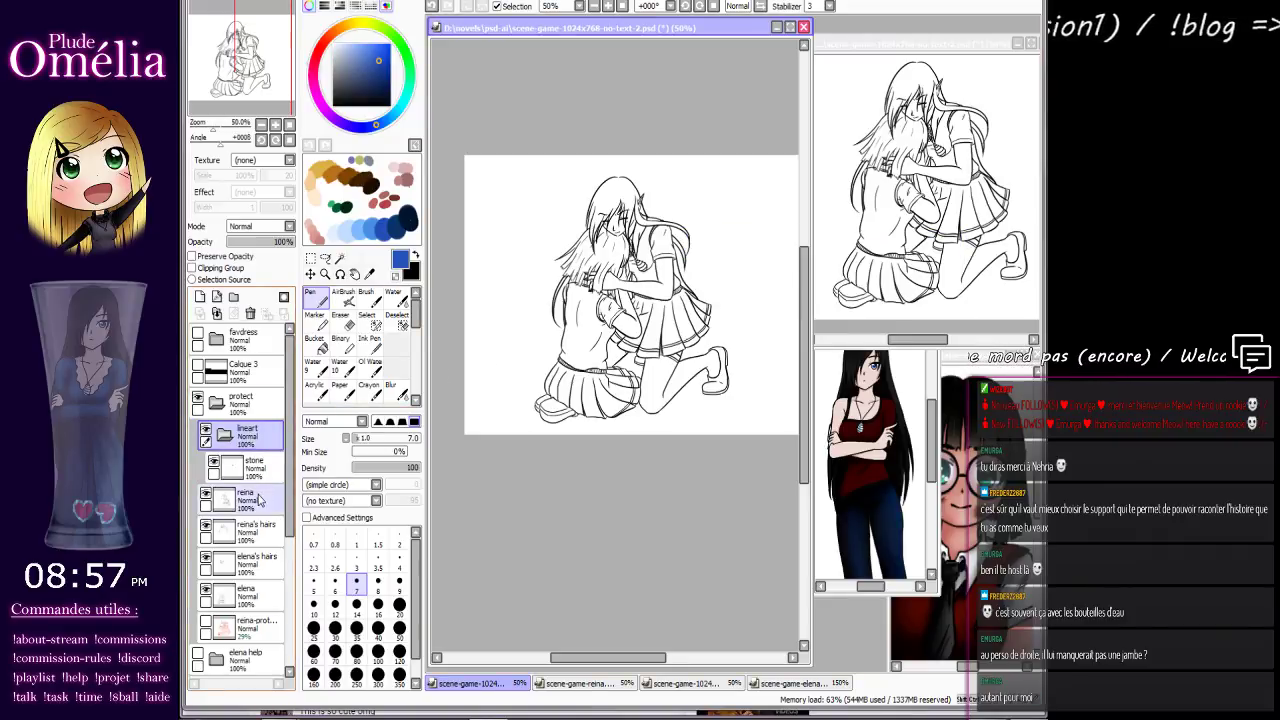
{"action": "left_click_drag", "start_coordinate": [262, 501], "coordinate": [266, 485]}
{"action": "left_click_drag", "start_coordinate": [264, 532], "coordinate": [264, 516]}
{"action": "left_click_drag", "start_coordinate": [257, 560], "coordinate": [258, 547]}
{"action": "left_click_drag", "start_coordinate": [257, 595], "coordinate": [263, 575]}
{"action": "left_click", "coordinate": [225, 436]}
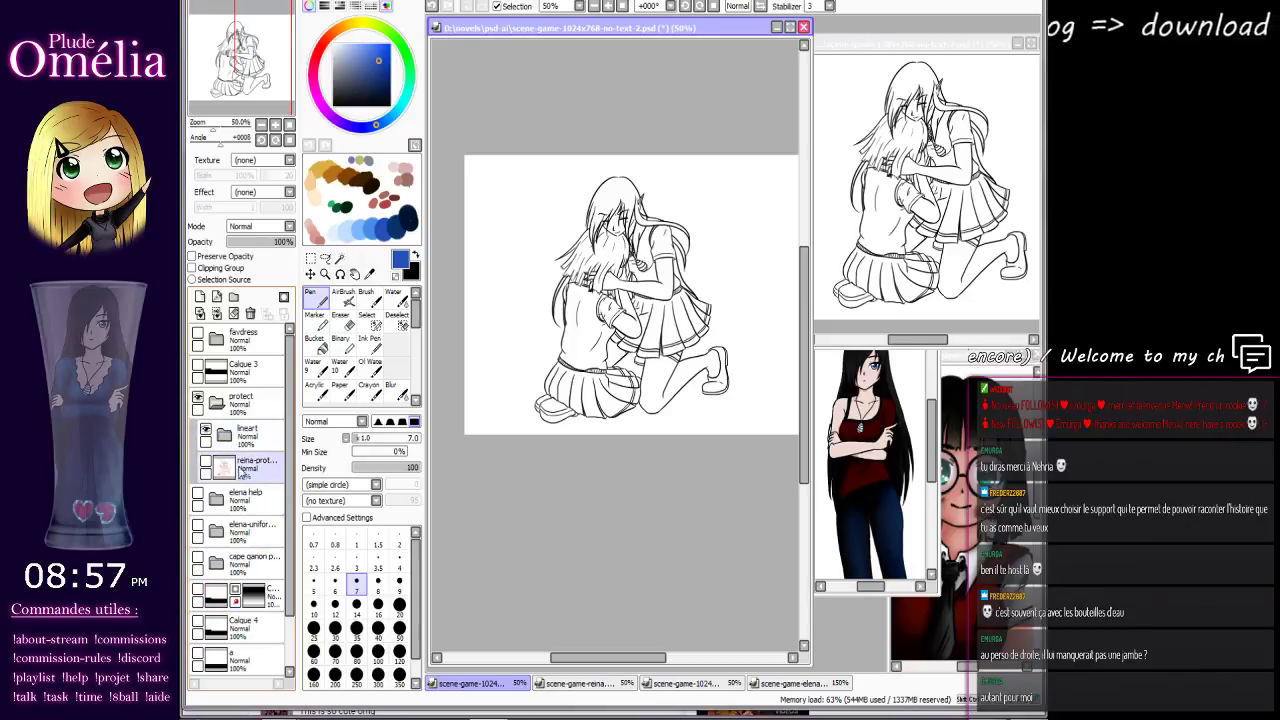
Step: Expand and select the elena help folder, hide the protect folder and make elena help visible
{"action": "left_click", "coordinate": [220, 503]}
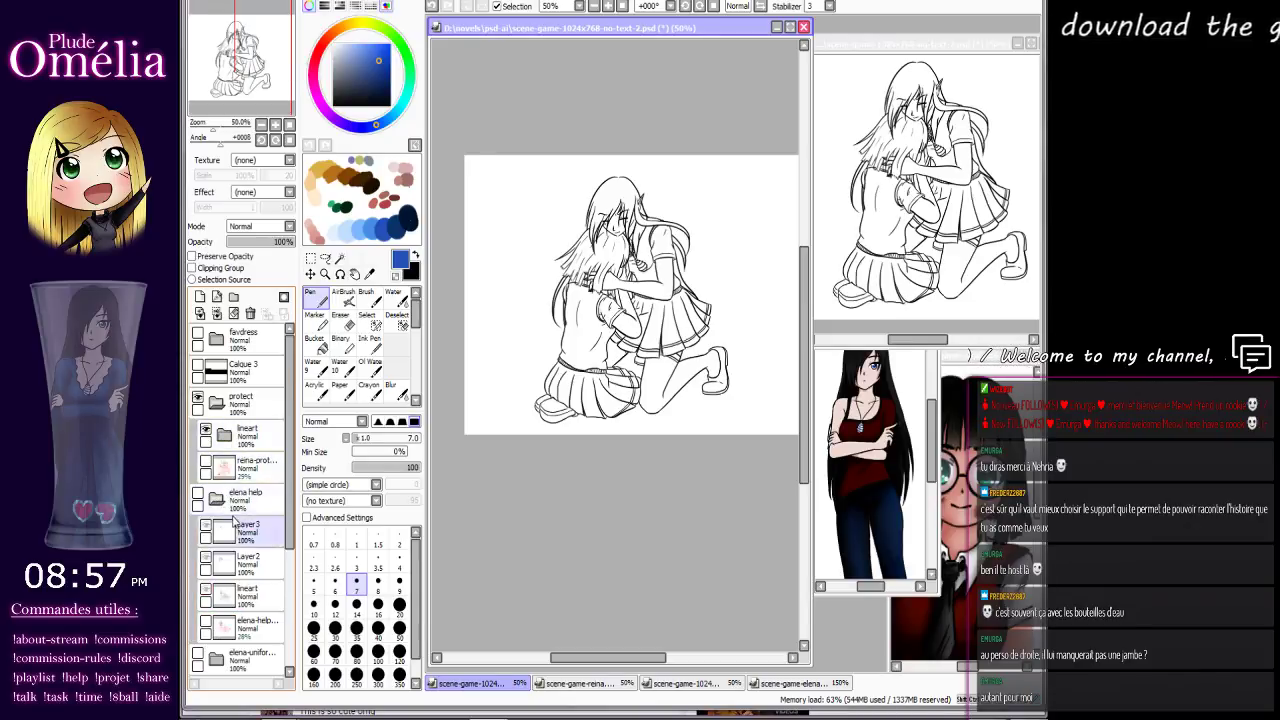
{"action": "left_click", "coordinate": [250, 508]}
{"action": "left_click", "coordinate": [197, 398]}
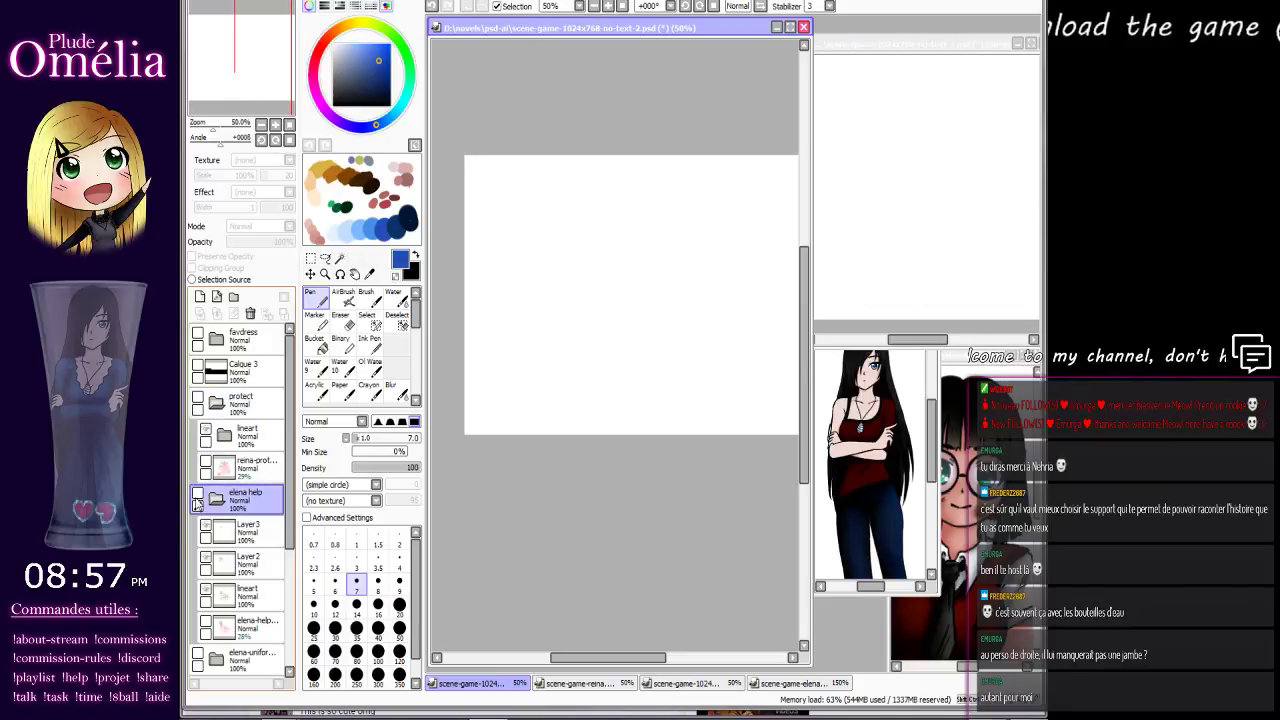
{"action": "left_click", "coordinate": [198, 497]}
Step: Create a new layer folder, move it to the top inside the elena help folder and name it lineart
{"action": "left_click", "coordinate": [234, 299]}
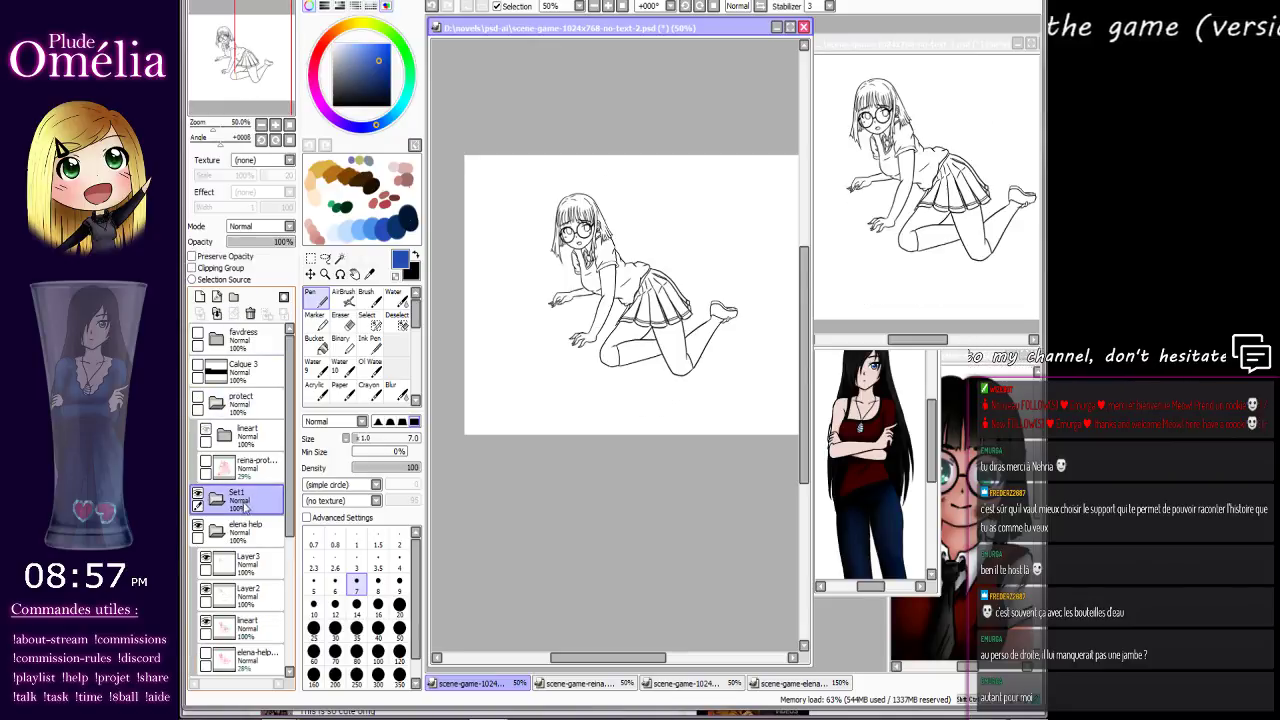
{"action": "left_click_drag", "start_coordinate": [246, 502], "coordinate": [253, 541]}
{"action": "double_click", "coordinate": [238, 538]}
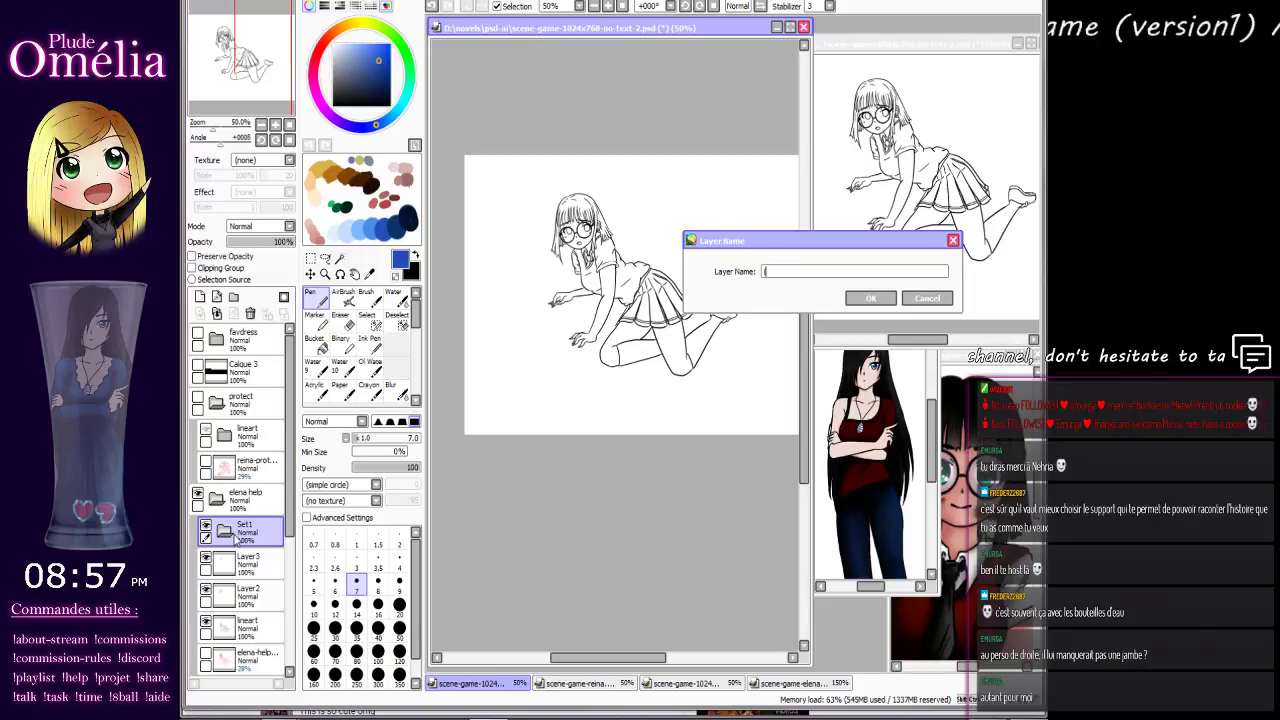
{"action": "key", "text": "Return"}
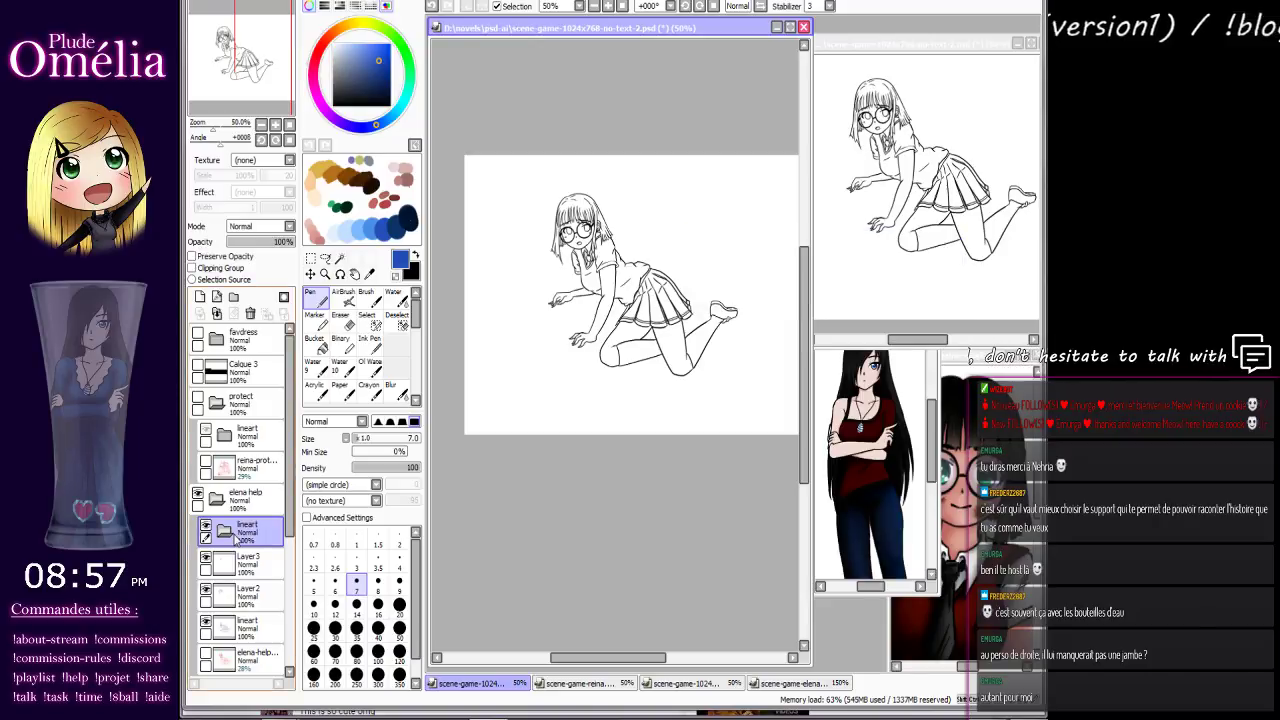
Step: Move Layer3, Layer2 and the lineart layer into elena help's lineart folder, and add a new layer above the elena-help sketch
{"action": "scroll", "coordinate": [255, 494], "scroll_direction": "down", "scroll_amount": 3}
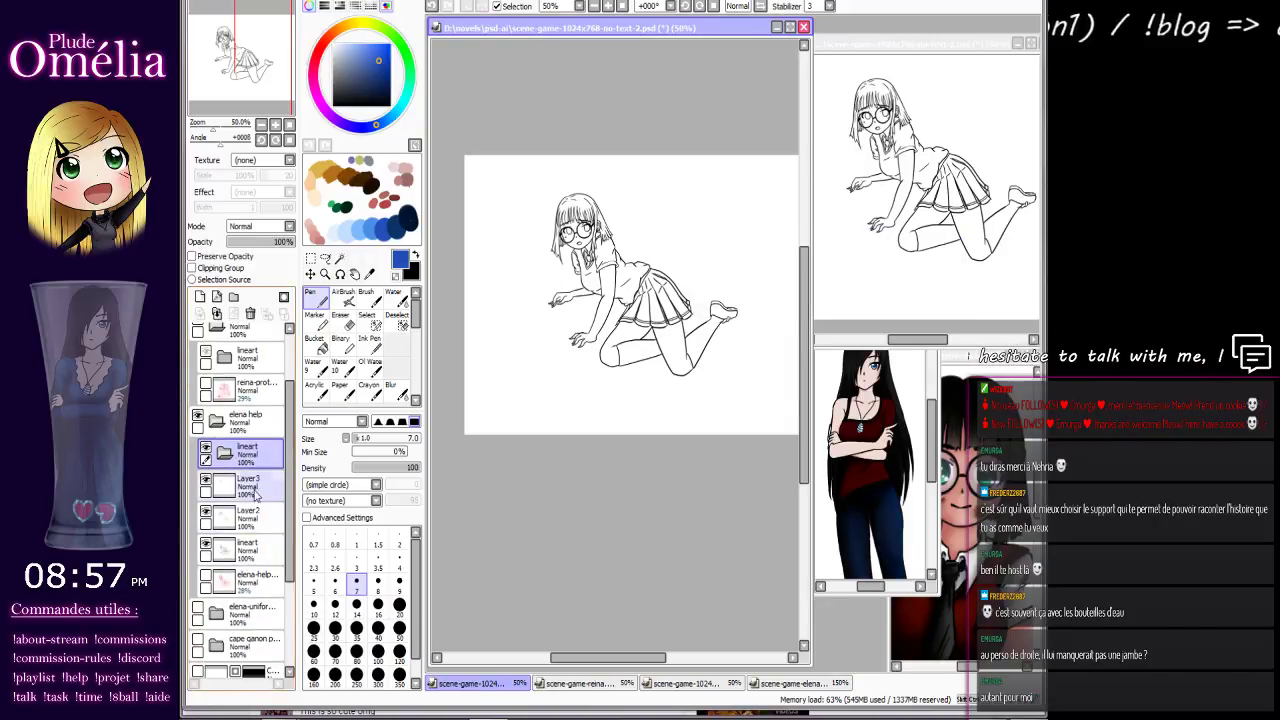
{"action": "left_click_drag", "start_coordinate": [256, 493], "coordinate": [271, 464]}
{"action": "left_click_drag", "start_coordinate": [257, 520], "coordinate": [268, 497]}
{"action": "left_click_drag", "start_coordinate": [260, 548], "coordinate": [269, 525]}
{"action": "left_click", "coordinate": [224, 453]}
{"action": "left_click", "coordinate": [247, 481]}
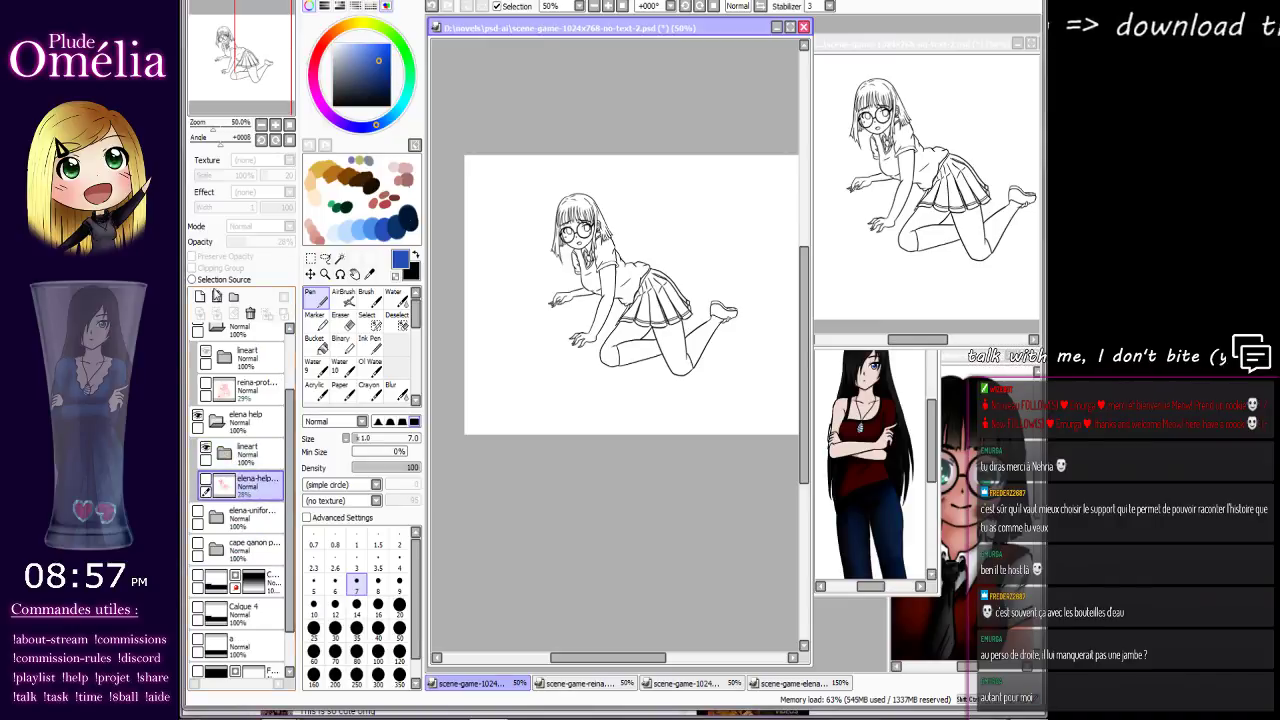
{"action": "left_click", "coordinate": [200, 297]}
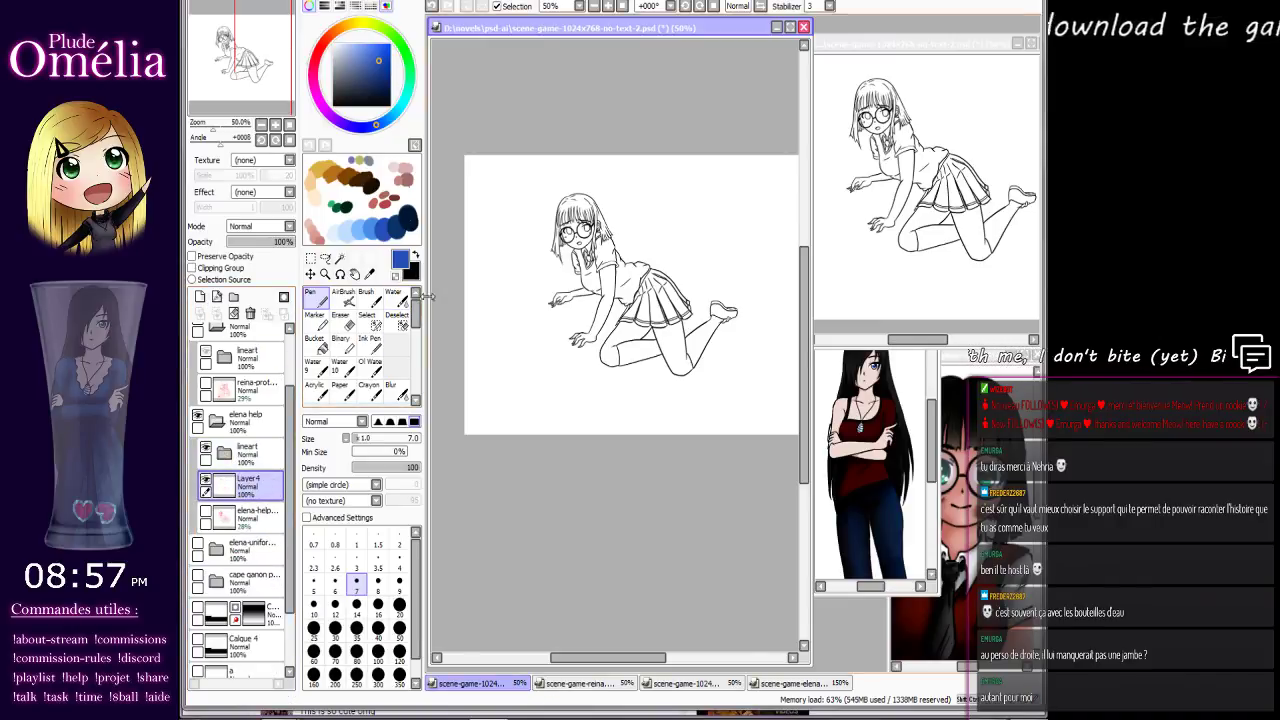
Step: Bring the scene-game-elena.psd reference window beside the canvas and zoom it out to 75% to show Elena's uniform
{"action": "left_click_drag", "start_coordinate": [957, 354], "coordinate": [899, 303]}
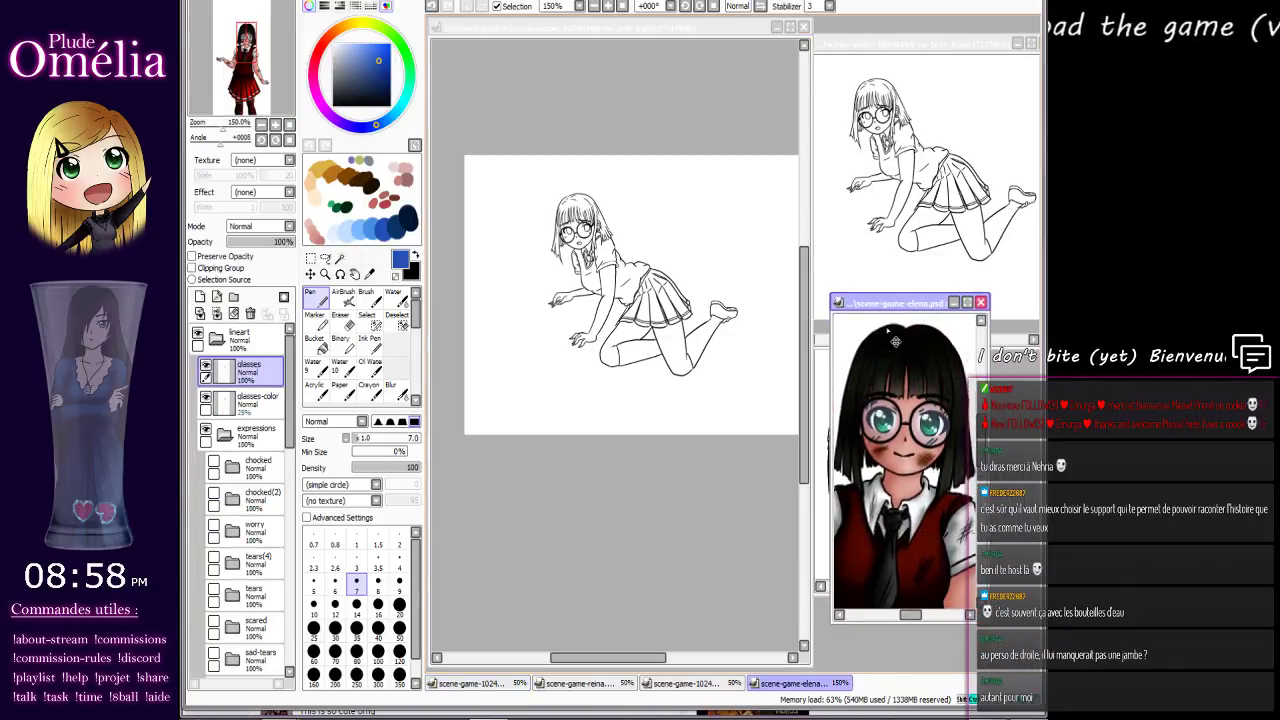
{"action": "scroll", "coordinate": [880, 420], "scroll_direction": "down", "scroll_amount": 1}
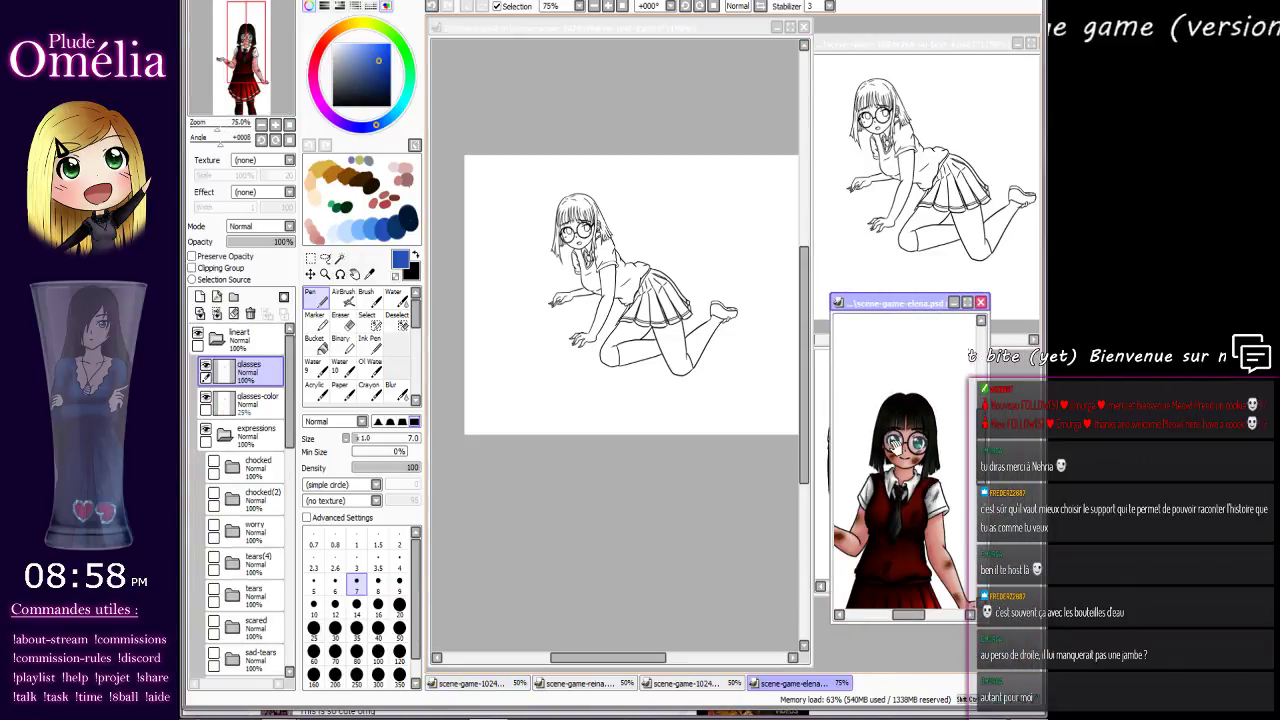
{"action": "scroll", "coordinate": [904, 364], "scroll_direction": "down", "scroll_amount": 1}
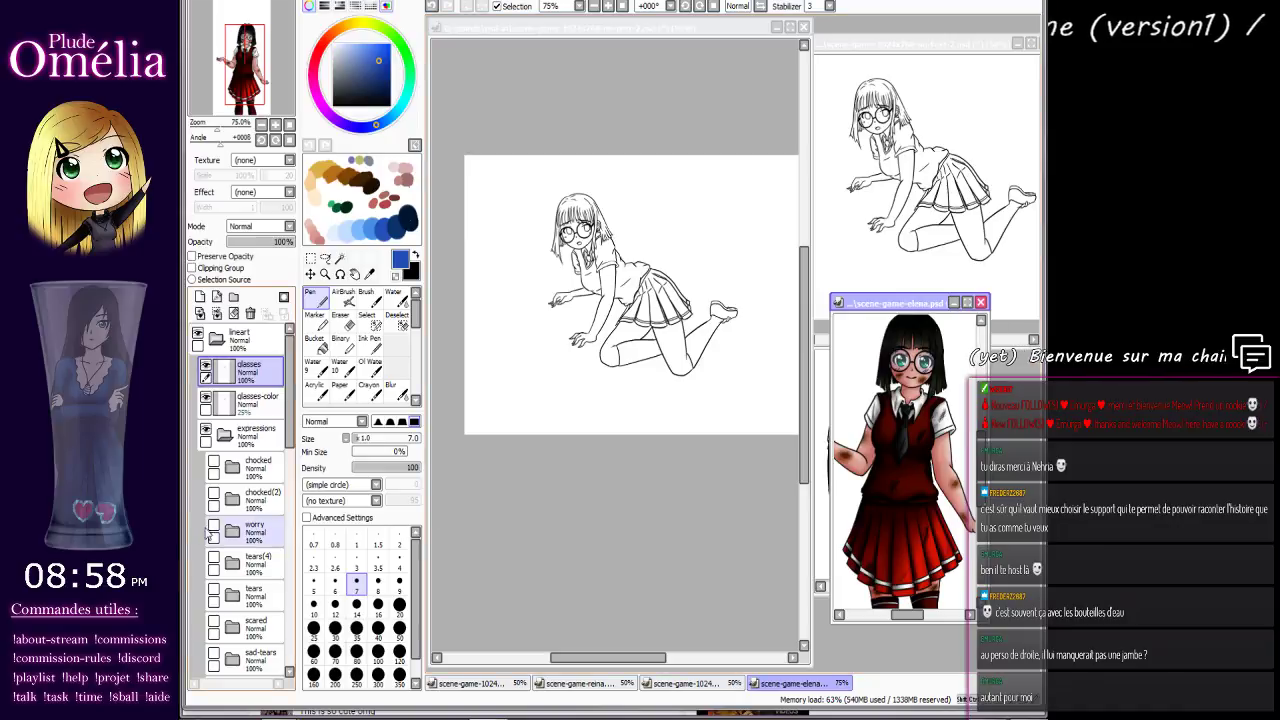
Step: Hide the reference's glasses and glasses-color layers, and the scratches folder inside its colors folder
{"action": "left_click", "coordinate": [206, 367]}
{"action": "left_click", "coordinate": [206, 397]}
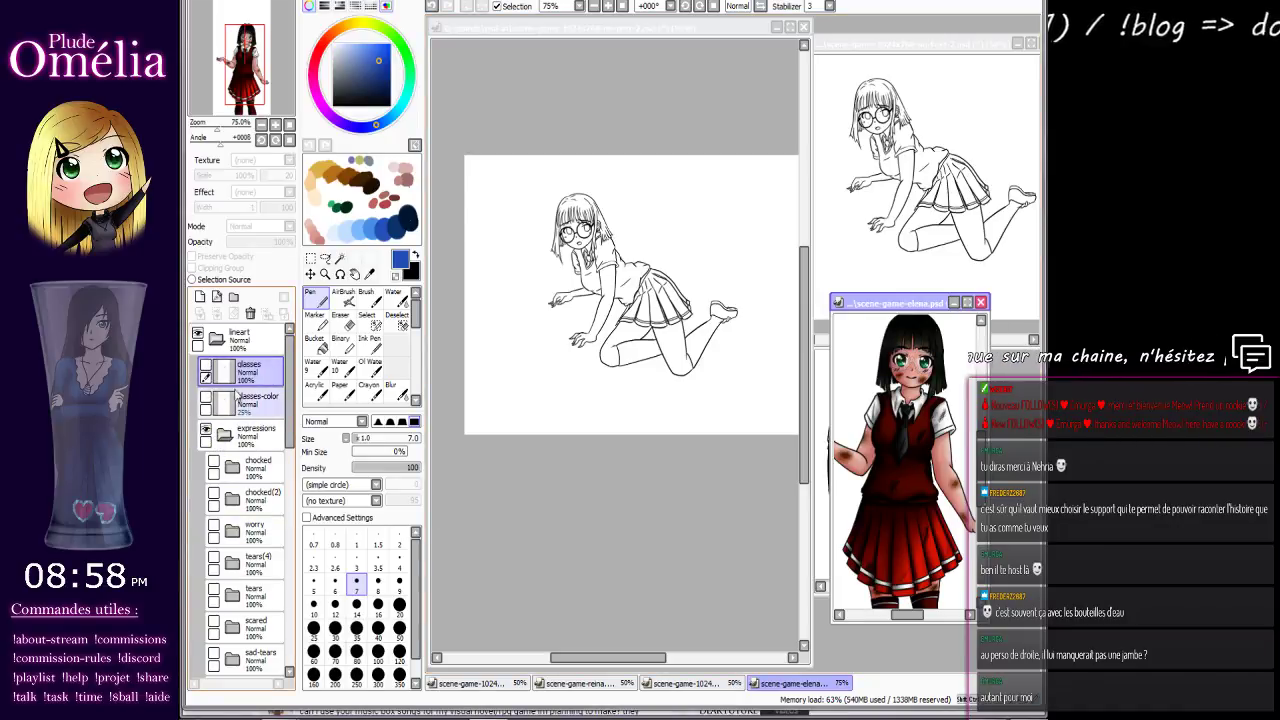
{"action": "left_click_drag", "start_coordinate": [288, 384], "coordinate": [287, 481]}
{"action": "scroll", "coordinate": [287, 483], "scroll_direction": "down", "scroll_amount": 5}
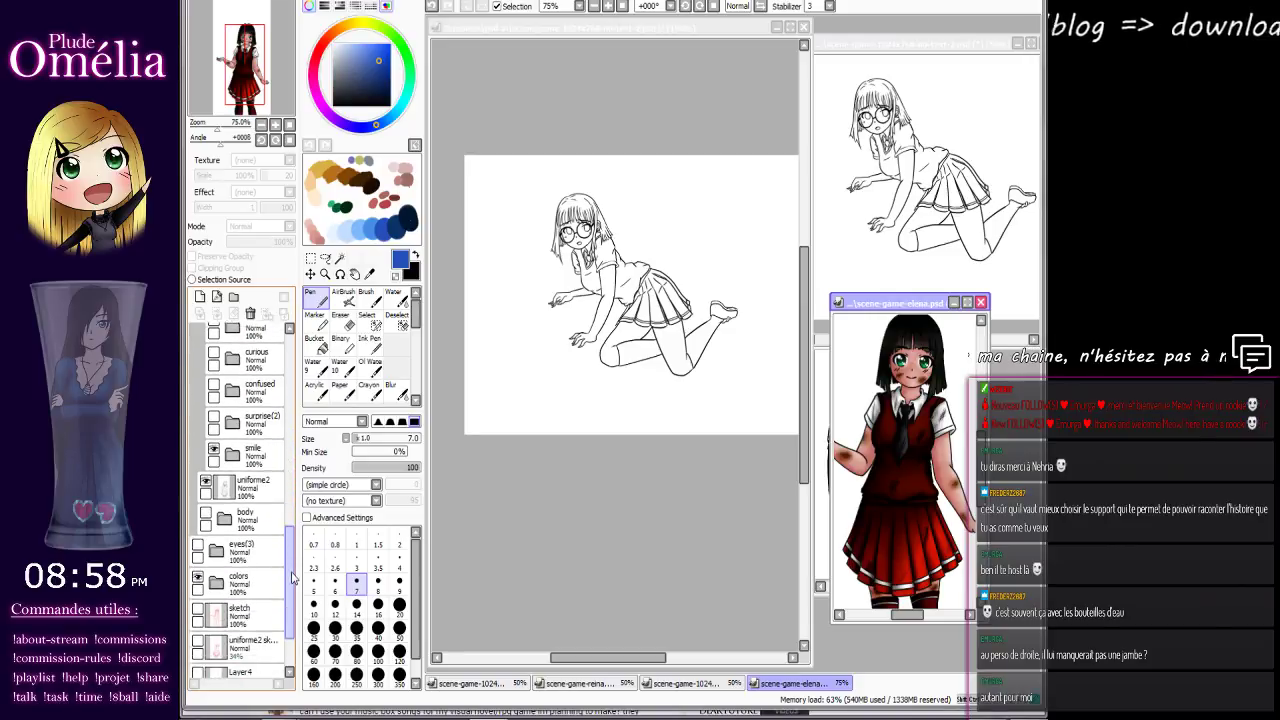
{"action": "left_click", "coordinate": [216, 456]}
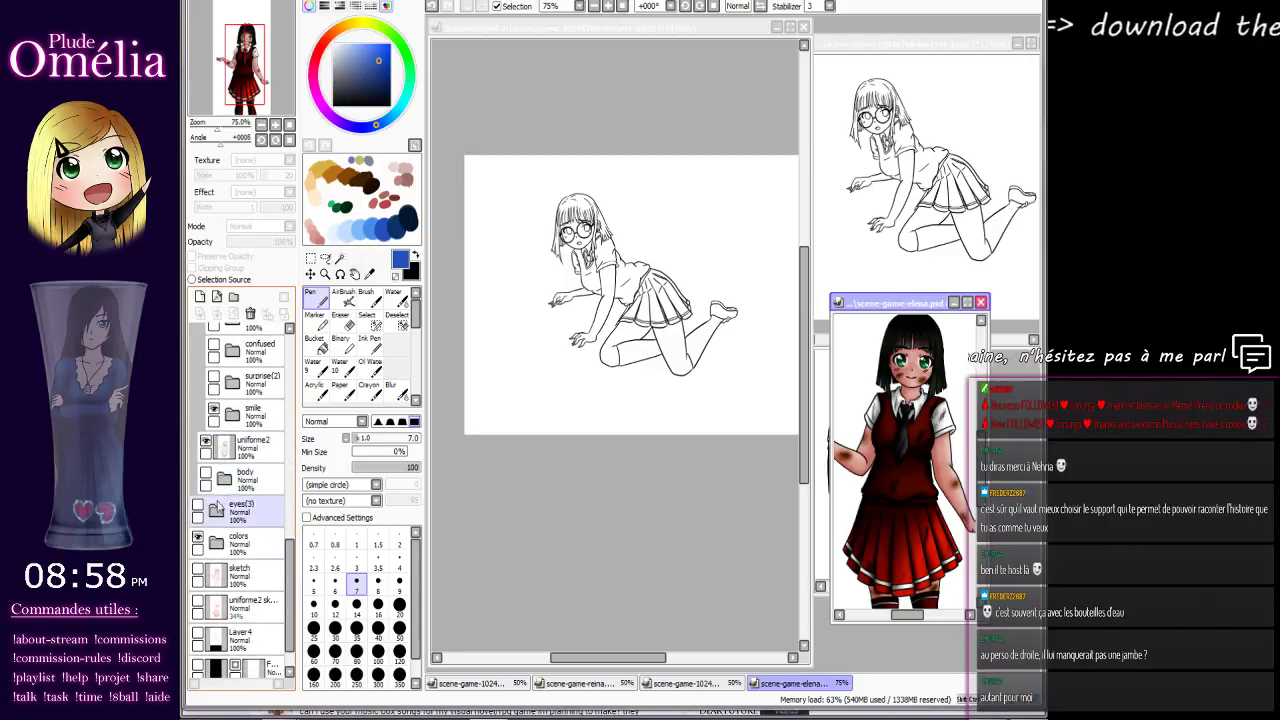
{"action": "left_click", "coordinate": [213, 546]}
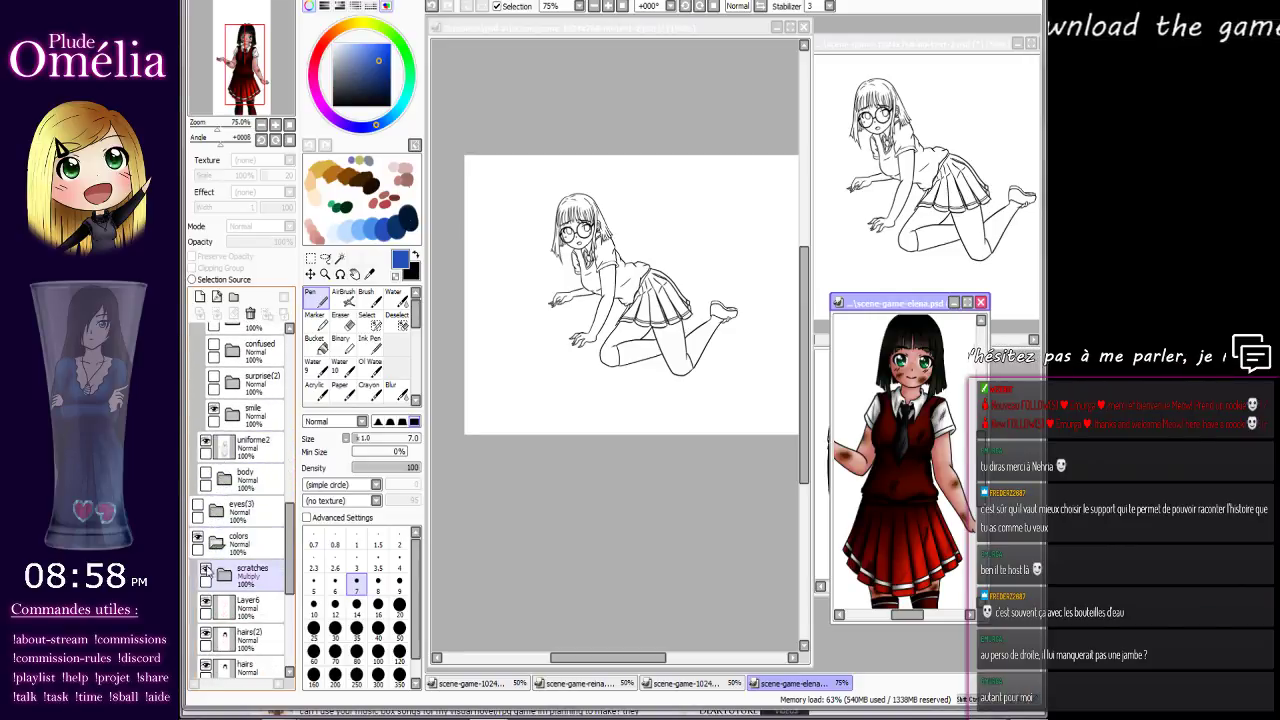
{"action": "left_click", "coordinate": [205, 571]}
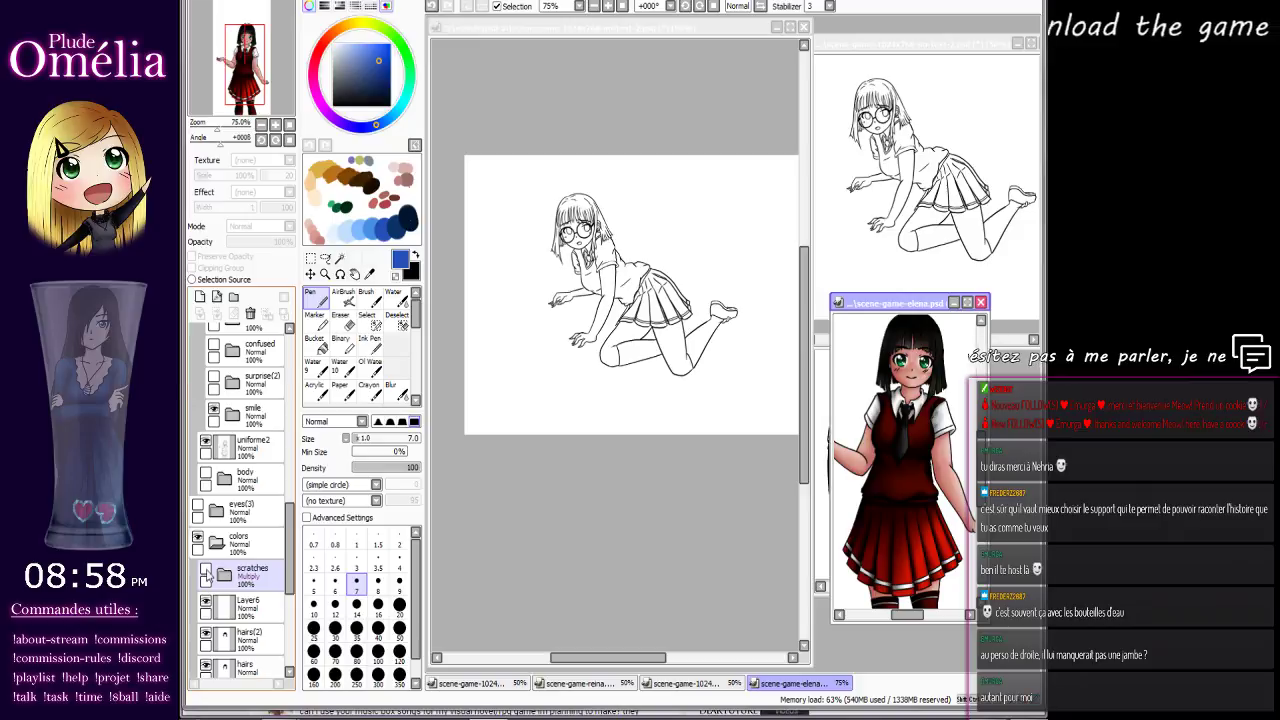
Step: Enlarge the reference to 150% on Elena's face and uniform top, and show the glasses layer again
{"action": "double_click", "coordinate": [275, 124]}
{"action": "left_click_drag", "start_coordinate": [247, 64], "coordinate": [246, 48]}
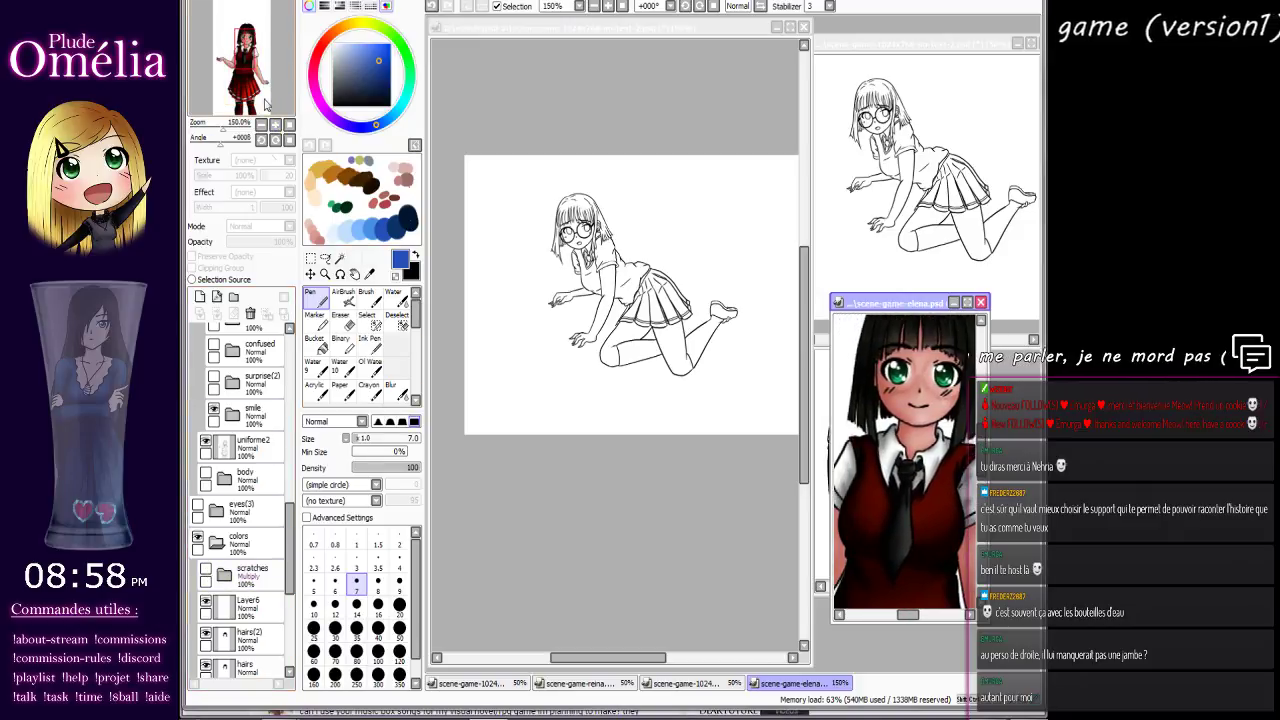
{"action": "scroll", "coordinate": [289, 357], "scroll_direction": "up", "scroll_amount": 5}
{"action": "left_click", "coordinate": [206, 366]}
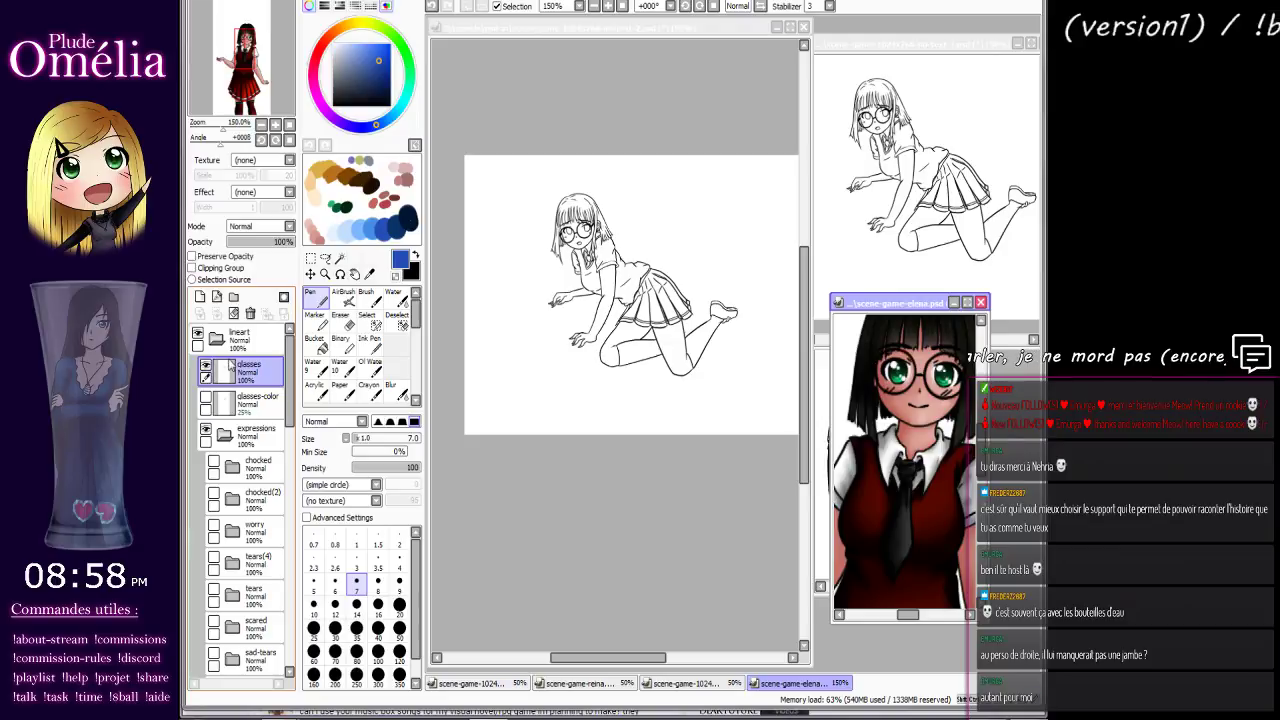
Step: Collapse the lineart and colors folders of the reference drawing
{"action": "left_click", "coordinate": [224, 343]}
{"action": "left_click", "coordinate": [256, 371]}
{"action": "left_click", "coordinate": [224, 398]}
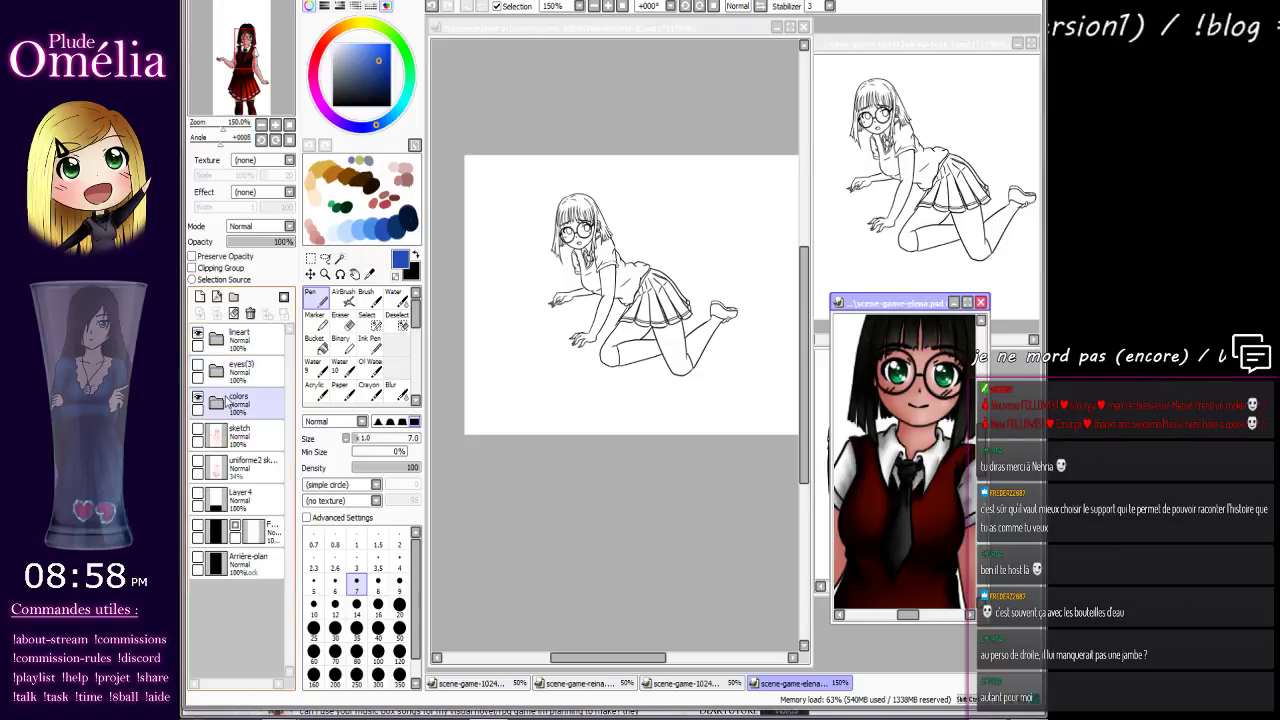
Step: Return to scene-game-1024x768-no-text-2.psd and select the lineart layer inside elena help's lineart folder
{"action": "left_click", "coordinate": [517, 160]}
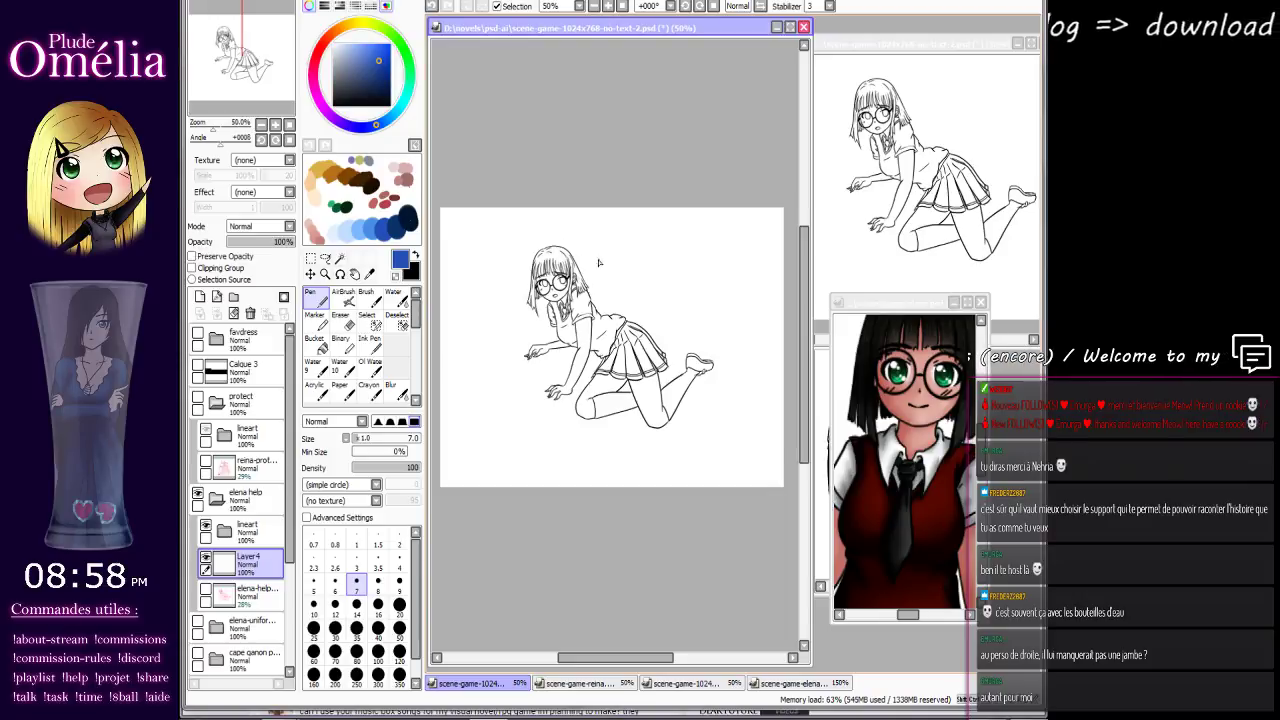
{"action": "scroll", "coordinate": [598, 263], "scroll_direction": "up", "scroll_amount": 4}
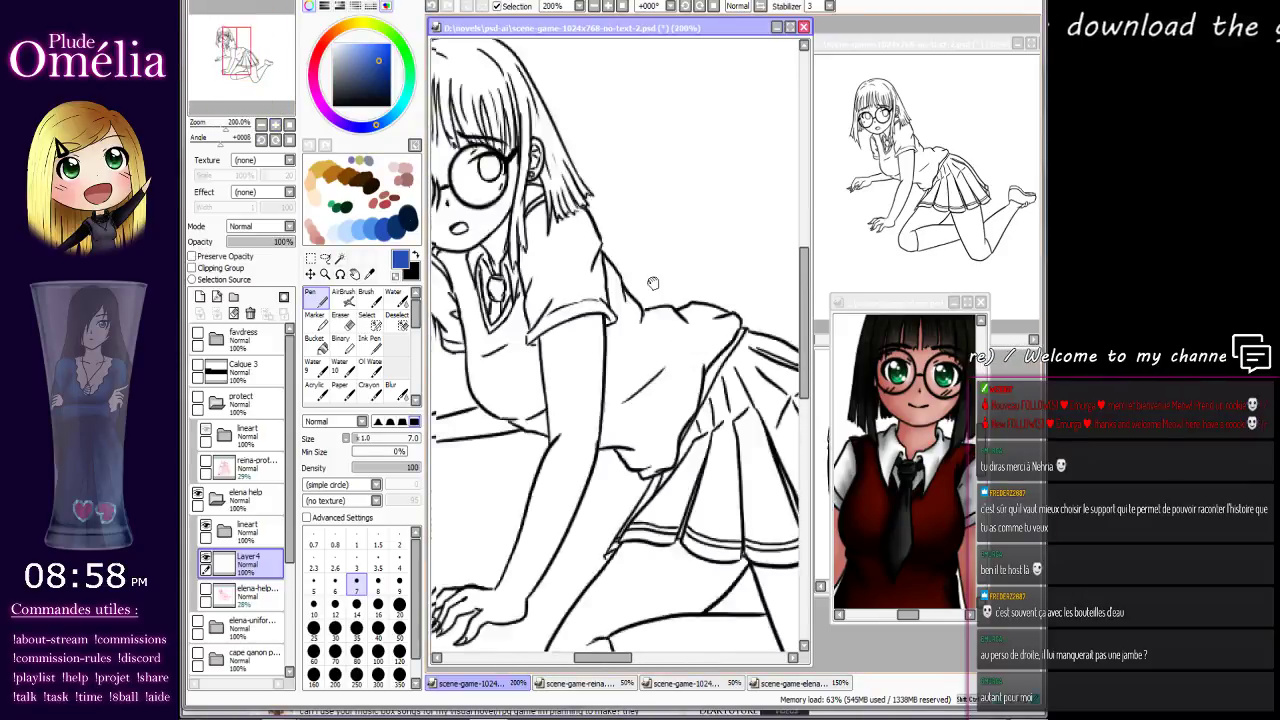
{"action": "left_click_drag", "start_coordinate": [652, 283], "coordinate": [707, 353]}
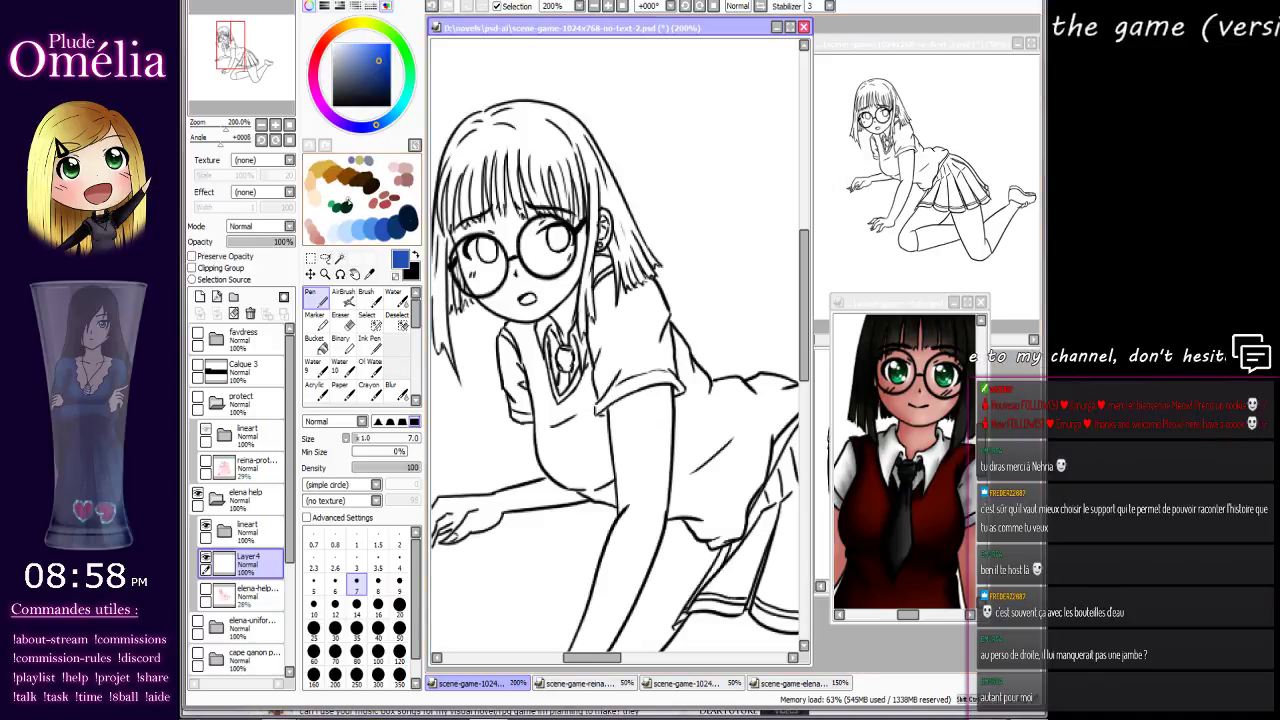
{"action": "left_click", "coordinate": [276, 126]}
{"action": "left_click_drag", "start_coordinate": [438, 350], "coordinate": [545, 285]}
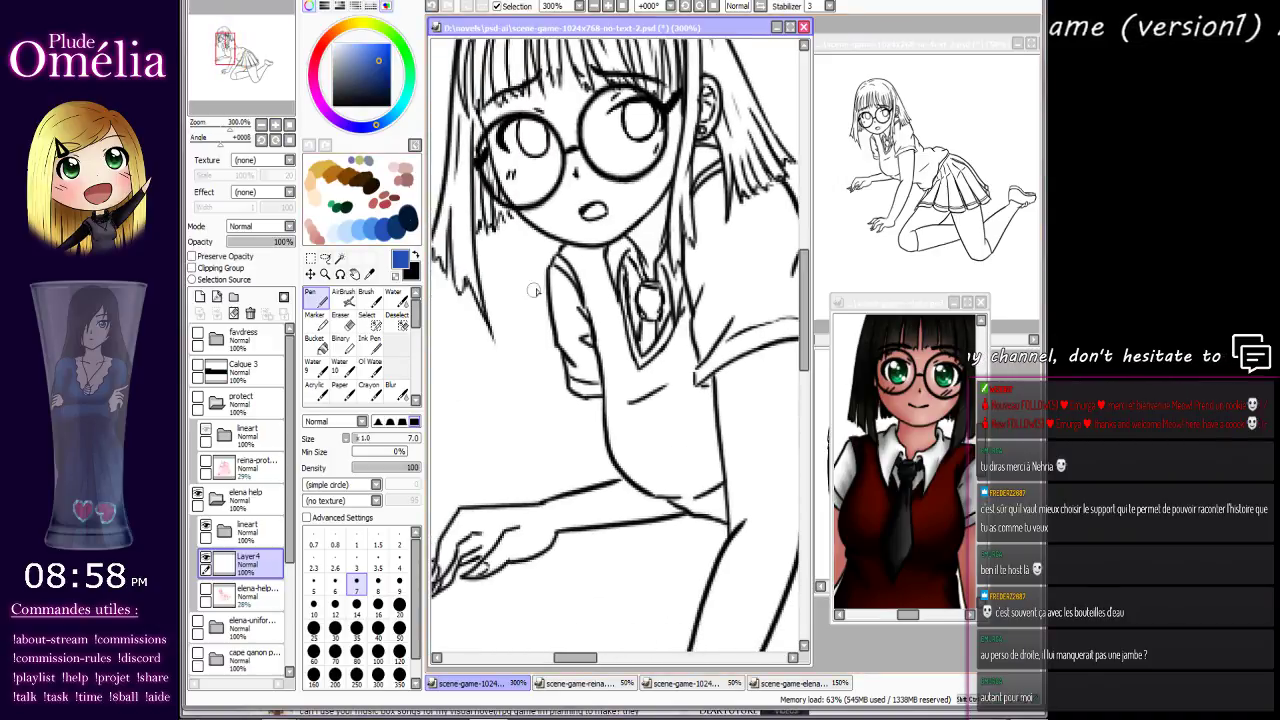
{"action": "left_click", "coordinate": [246, 532]}
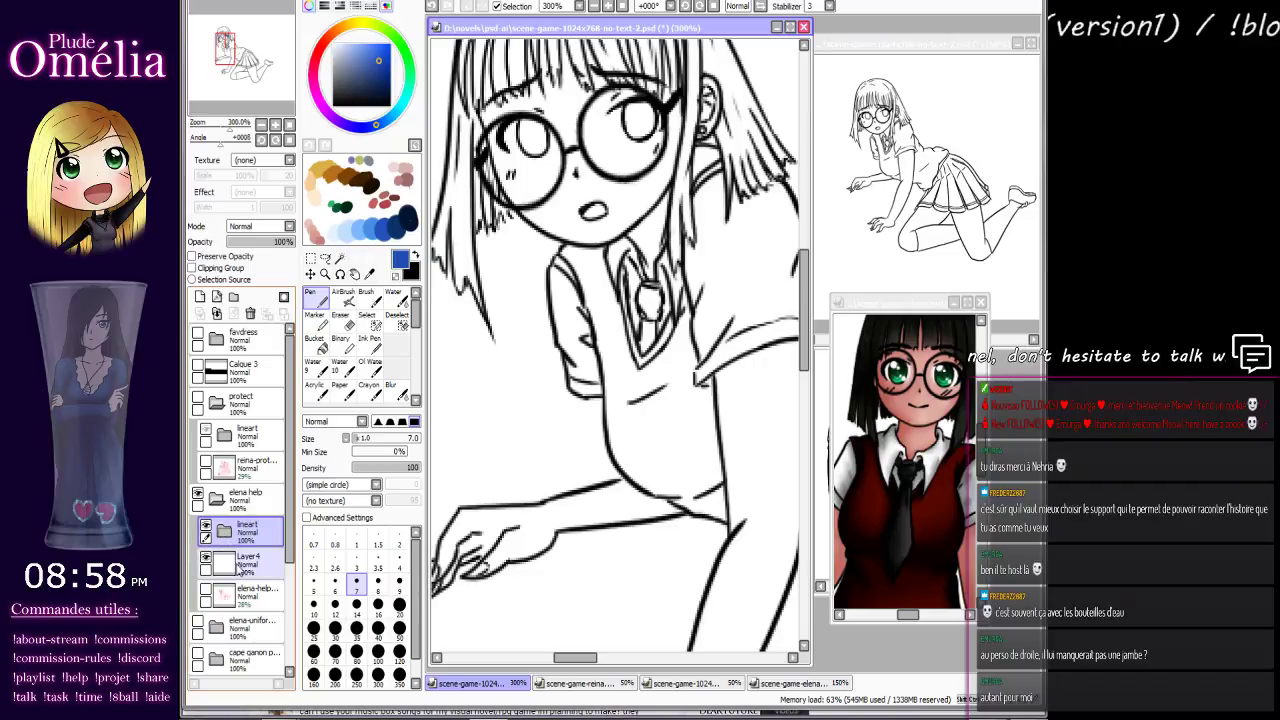
{"action": "left_click", "coordinate": [225, 532]}
{"action": "left_click", "coordinate": [245, 622]}
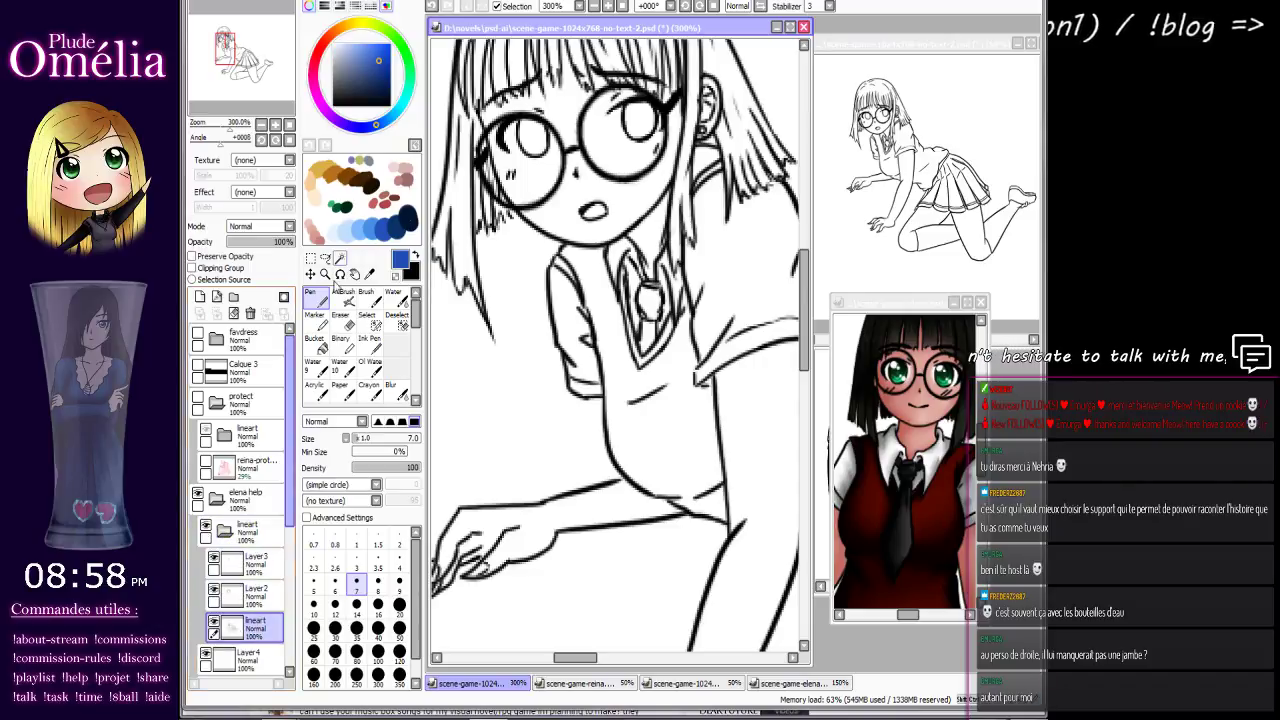
Step: Switch the drawing colour to black and touch up Elena's chest outline beside the far sleeve on the lineart layer
{"action": "left_click", "coordinate": [285, 139]}
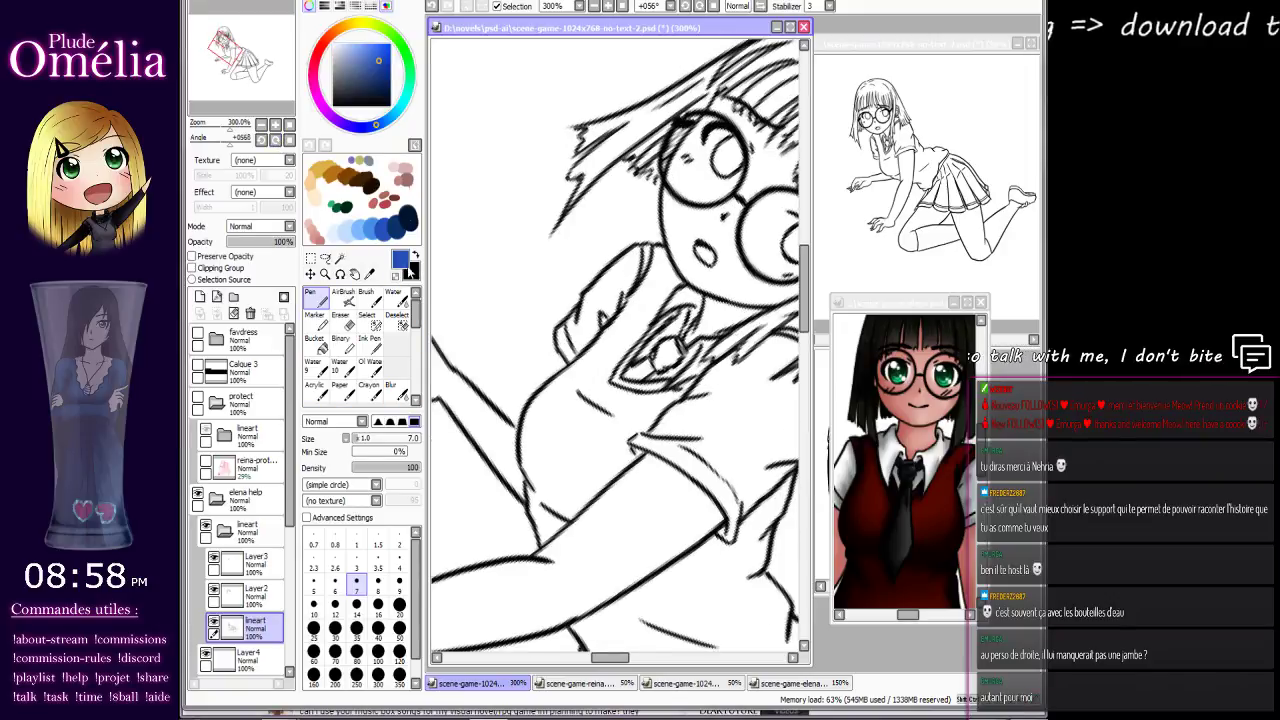
{"action": "key", "text": "x"}
{"action": "mouse_move", "coordinate": [557, 355]}
{"action": "left_mouse_down"}
{"action": "mouse_move", "coordinate": [524, 410]}
{"action": "mouse_move", "coordinate": [630, 512]}
{"action": "left_mouse_up"}
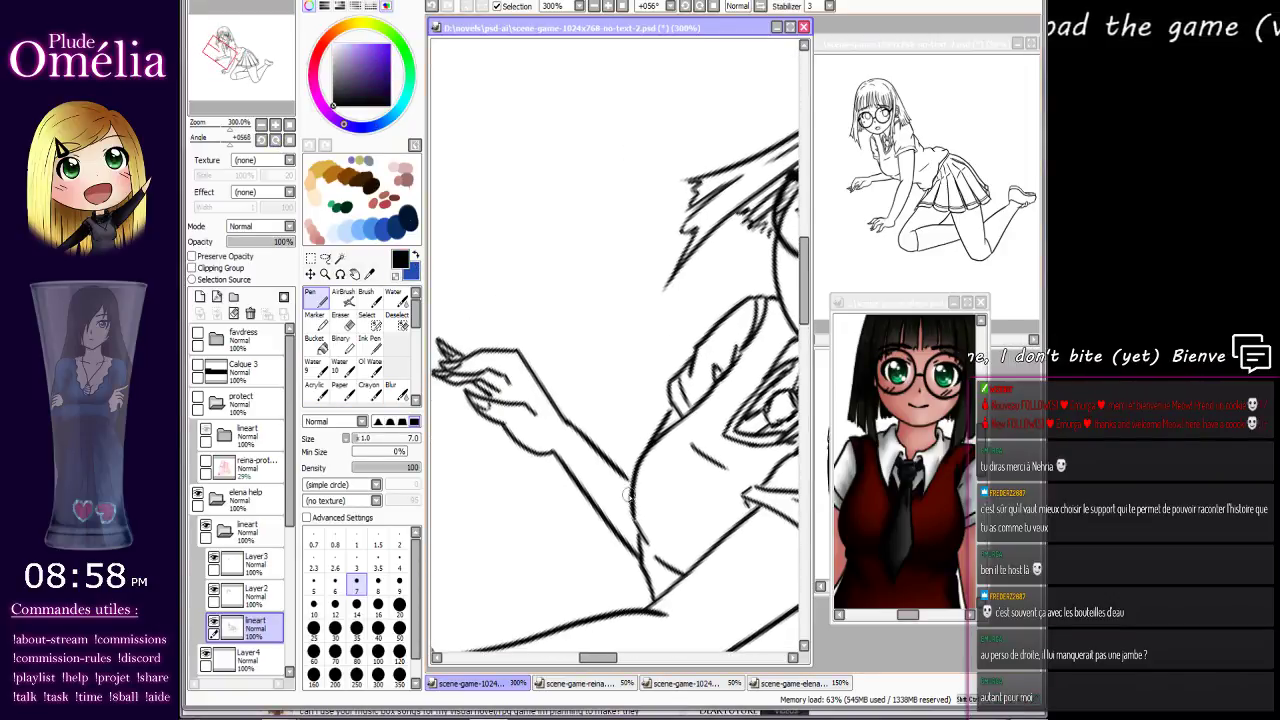
{"action": "left_click_drag", "start_coordinate": [676, 405], "coordinate": [655, 452]}
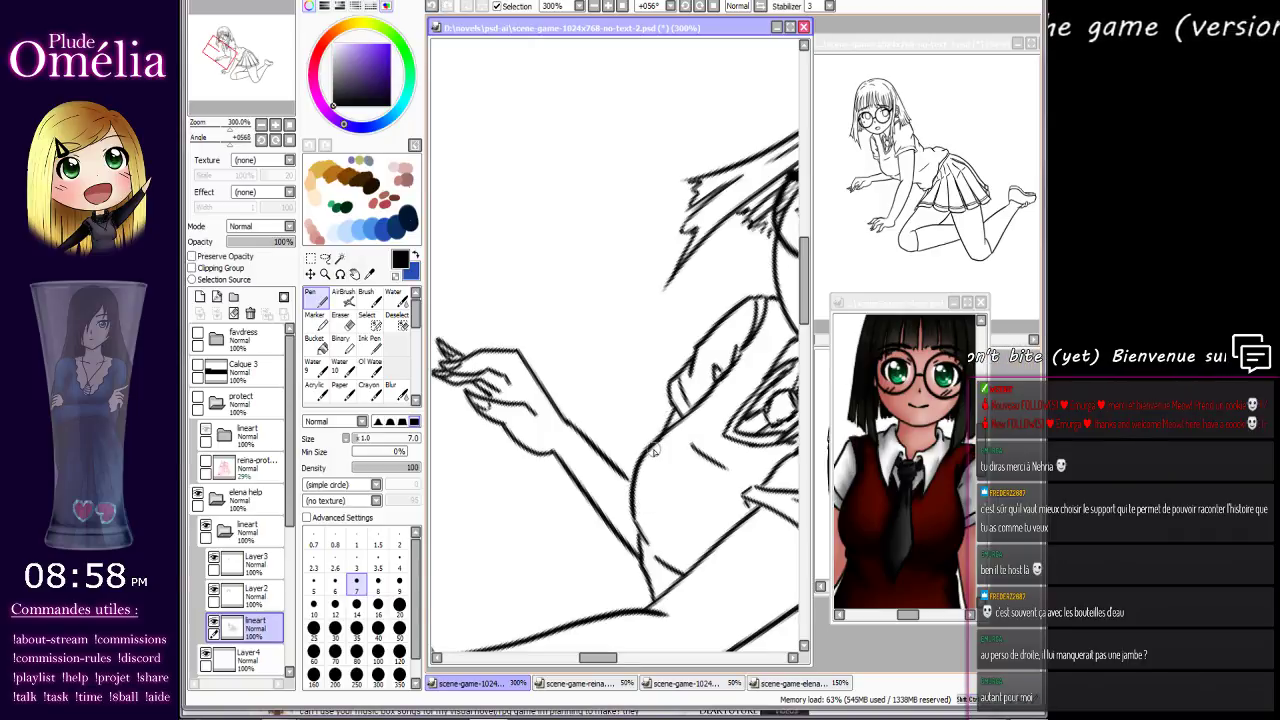
Step: Examine Elena's line art close up around the head and torso, and as a whole figure at 100%
{"action": "left_click", "coordinate": [620, 7]}
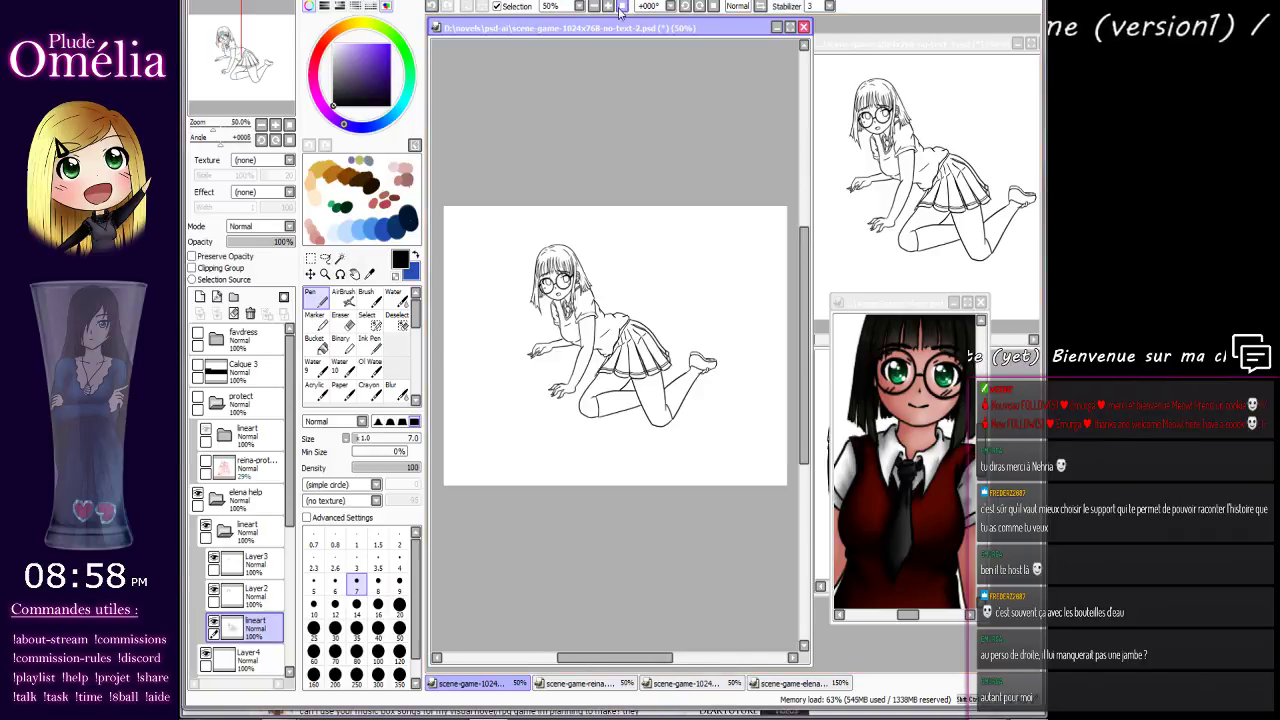
{"action": "left_click", "coordinate": [609, 7]}
{"action": "left_click", "coordinate": [609, 7]}
{"action": "left_click", "coordinate": [609, 7]}
{"action": "left_click", "coordinate": [609, 7]}
{"action": "left_click", "coordinate": [609, 7]}
{"action": "left_click_drag", "start_coordinate": [584, 297], "coordinate": [815, 446]}
{"action": "left_click", "coordinate": [261, 125]}
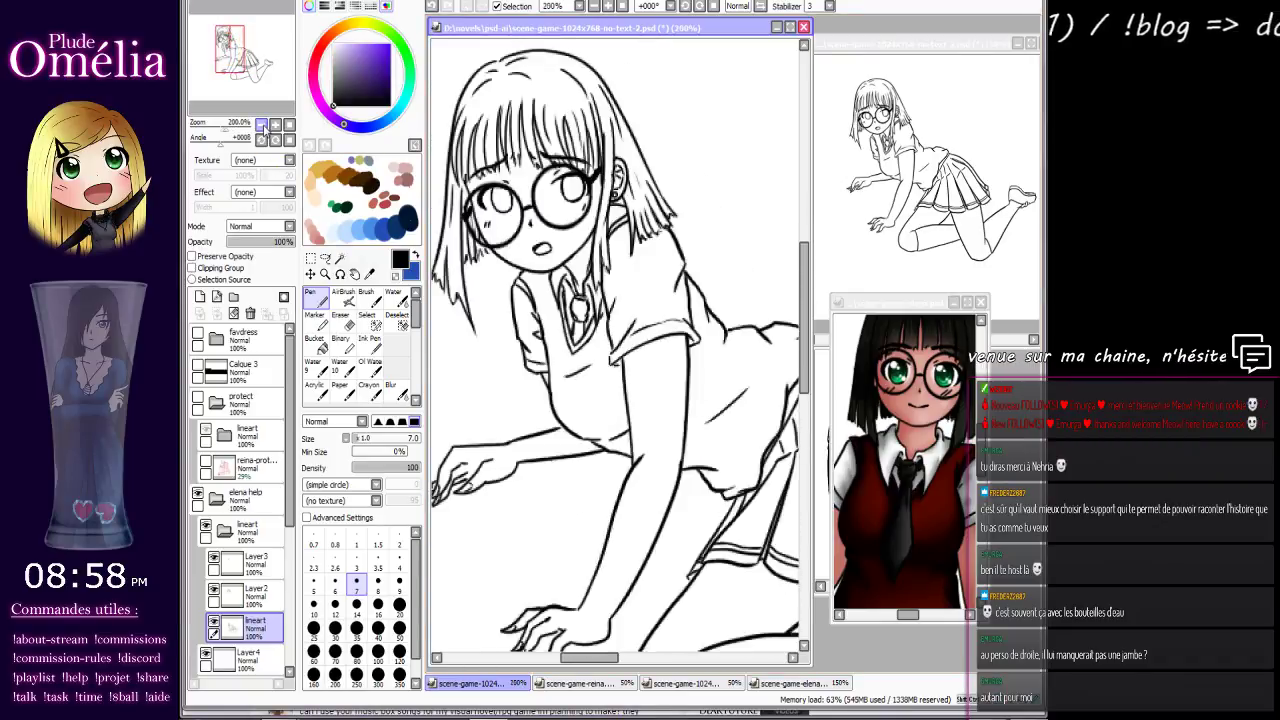
{"action": "left_click", "coordinate": [261, 125]}
{"action": "left_click", "coordinate": [261, 125]}
{"action": "left_click_drag", "start_coordinate": [560, 348], "coordinate": [518, 352]}
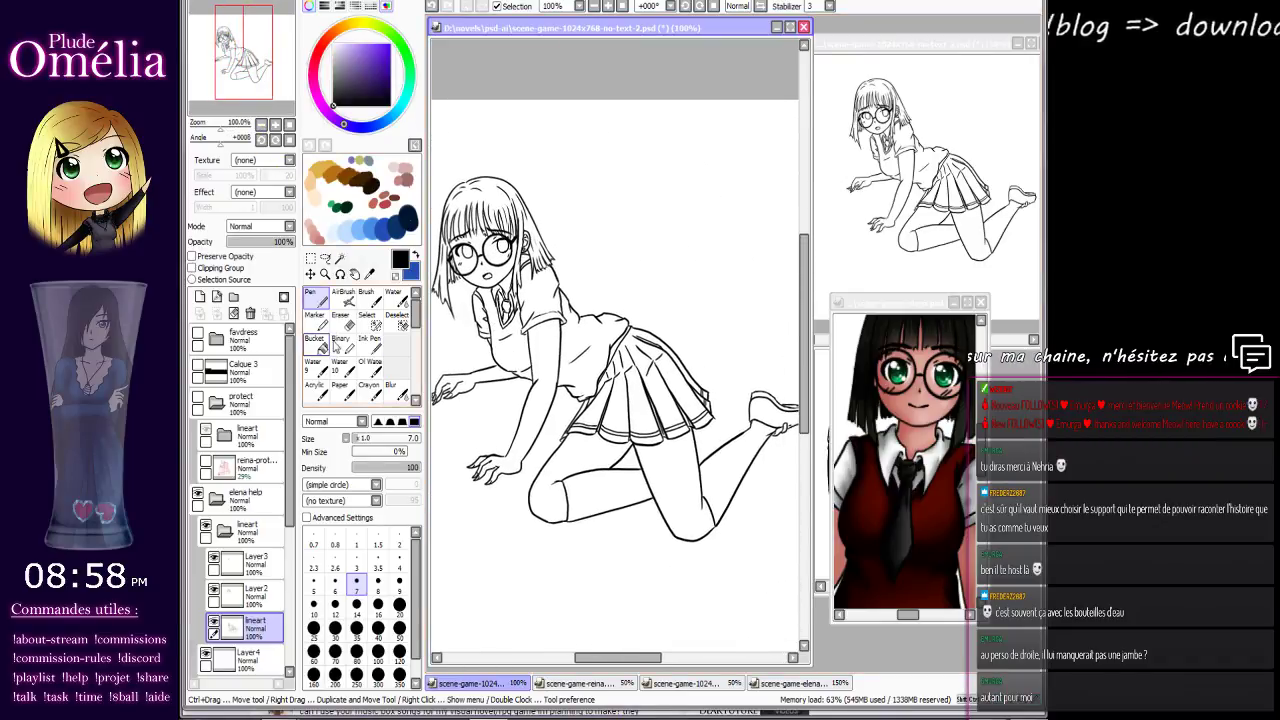
Step: Collapse elena help's lineart folder and rename Layer4 as colo
{"action": "left_click", "coordinate": [224, 534]}
{"action": "left_click", "coordinate": [226, 570]}
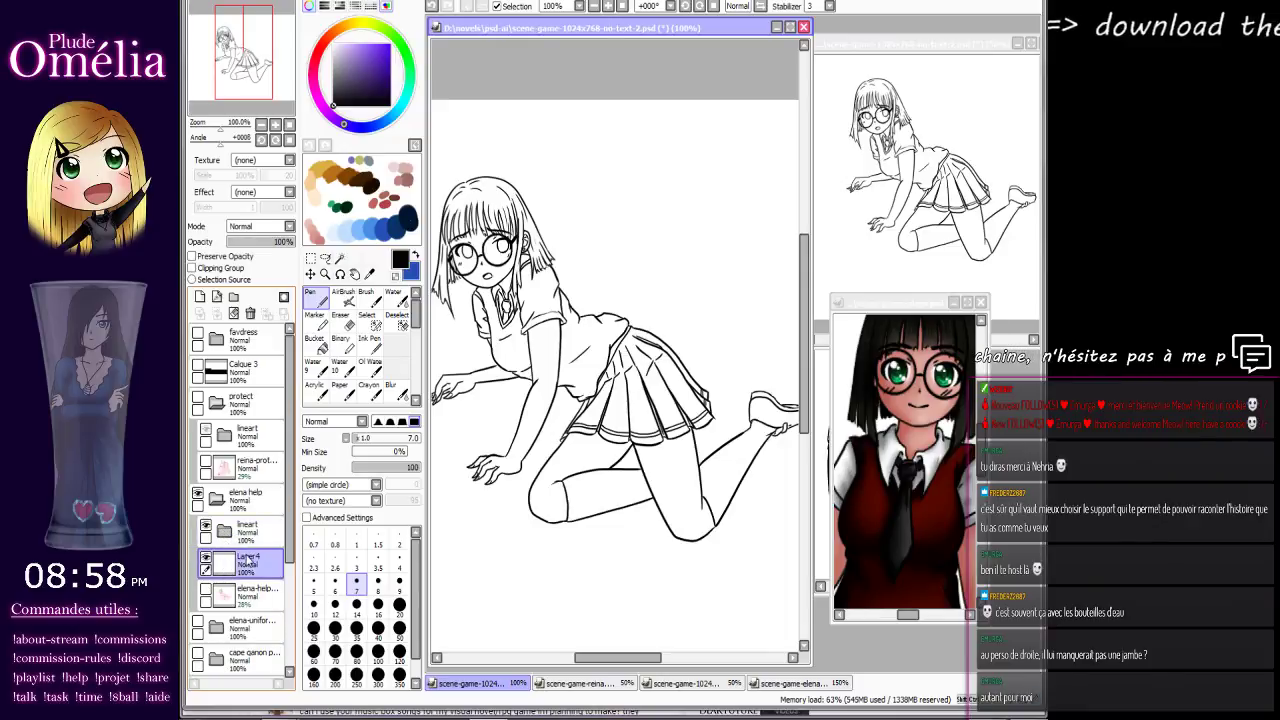
{"action": "double_click", "coordinate": [226, 568]}
{"action": "type", "text": "colo"}
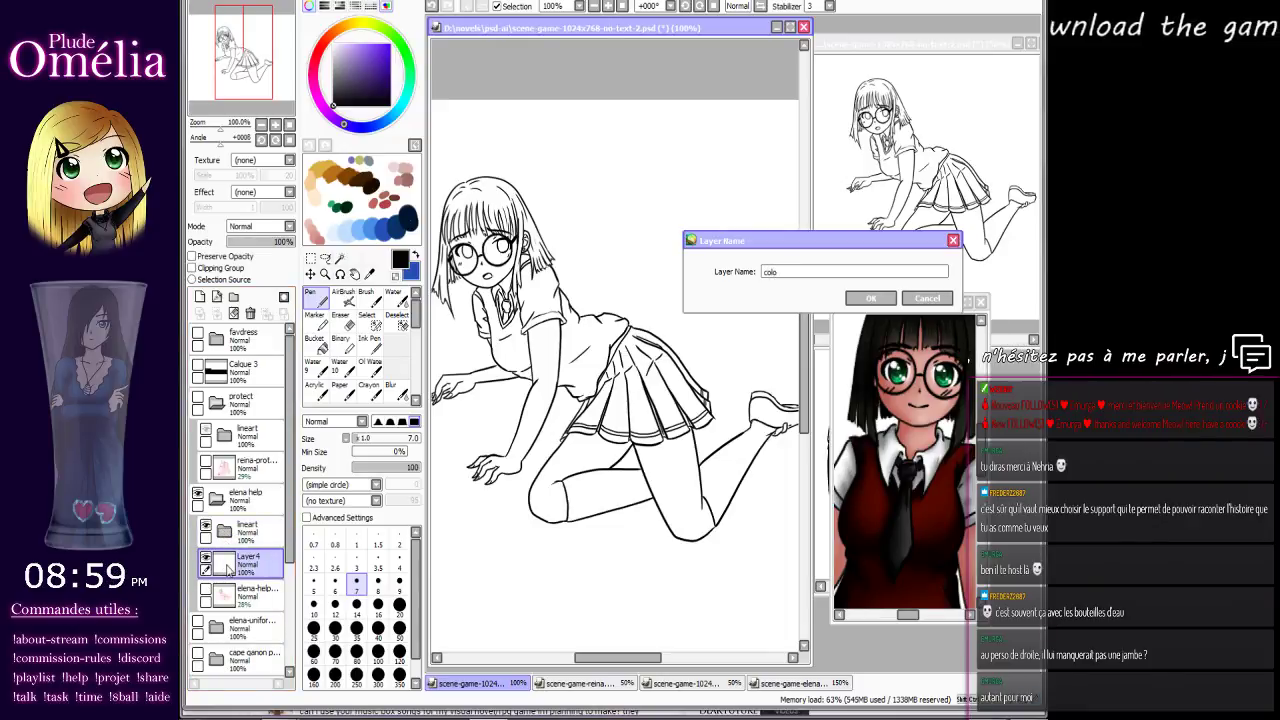
{"action": "key", "text": "Return"}
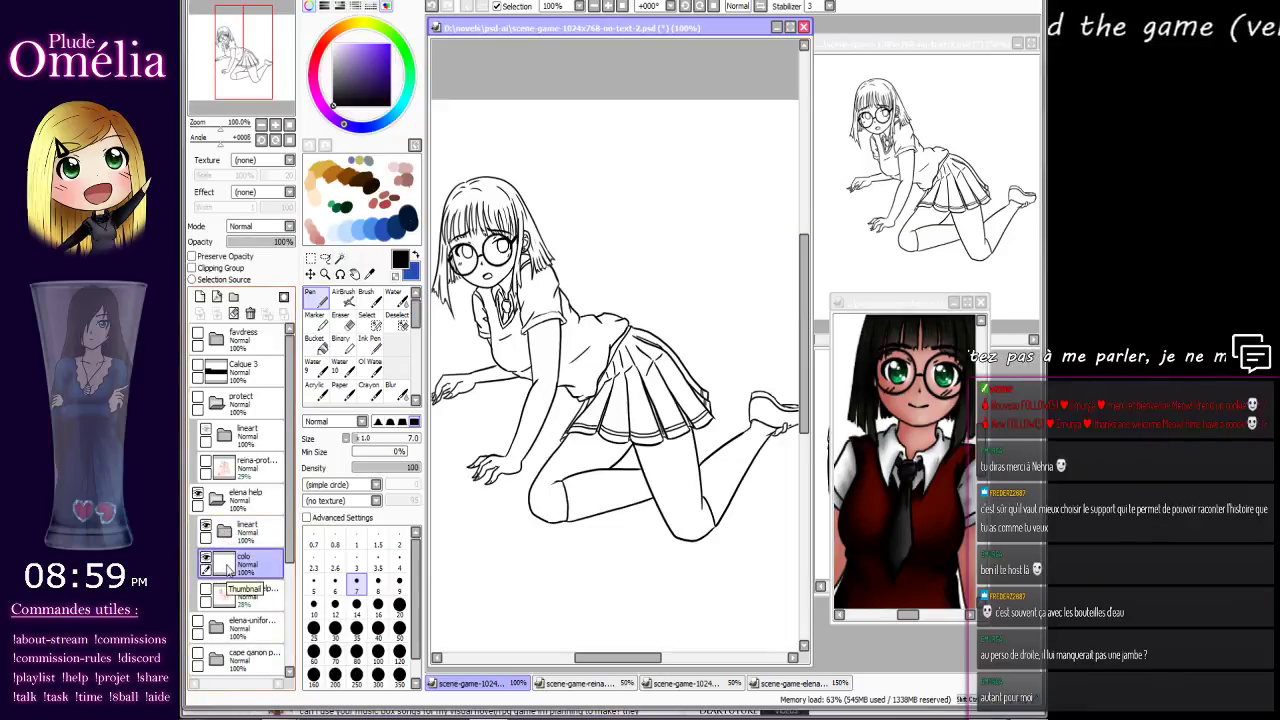
Step: Center the reference window on Elena's head and expand its colors folder to reach the hair layers
{"action": "left_click", "coordinate": [907, 313]}
{"action": "left_click_drag", "start_coordinate": [900, 409], "coordinate": [872, 466]}
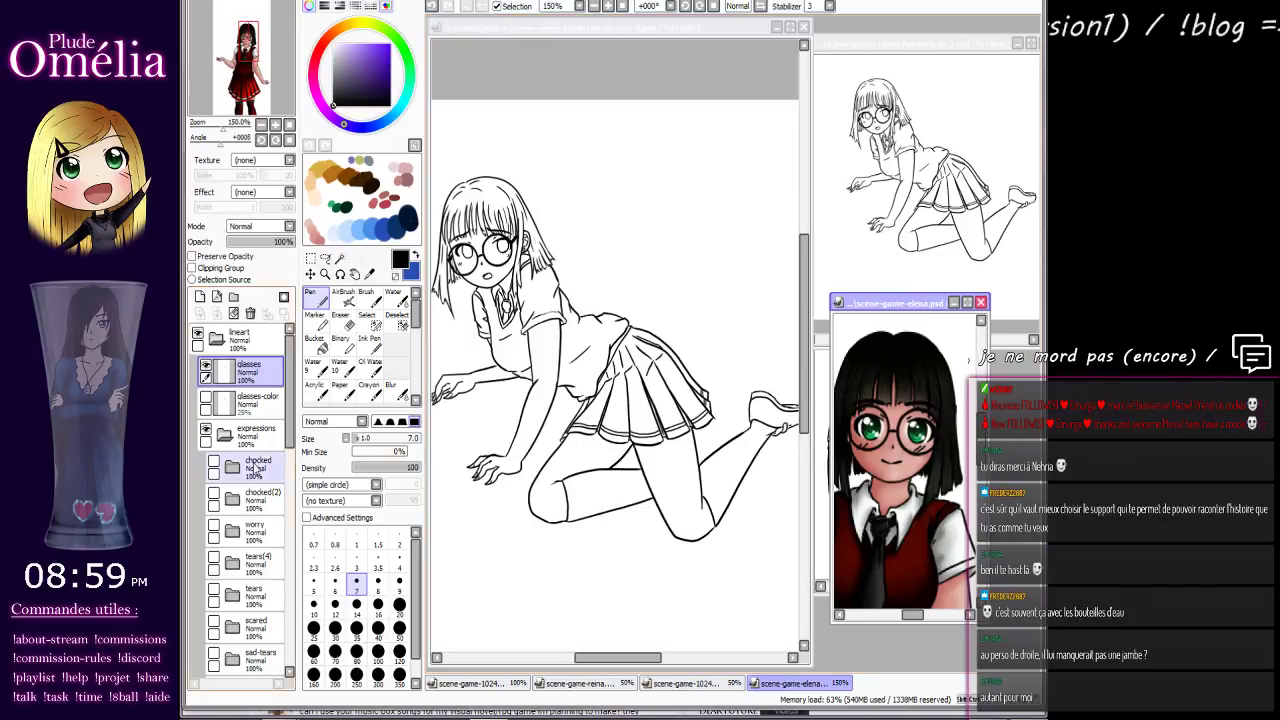
{"action": "left_click_drag", "start_coordinate": [288, 416], "coordinate": [287, 572]}
{"action": "scroll", "coordinate": [288, 577], "scroll_direction": "down", "scroll_amount": 4}
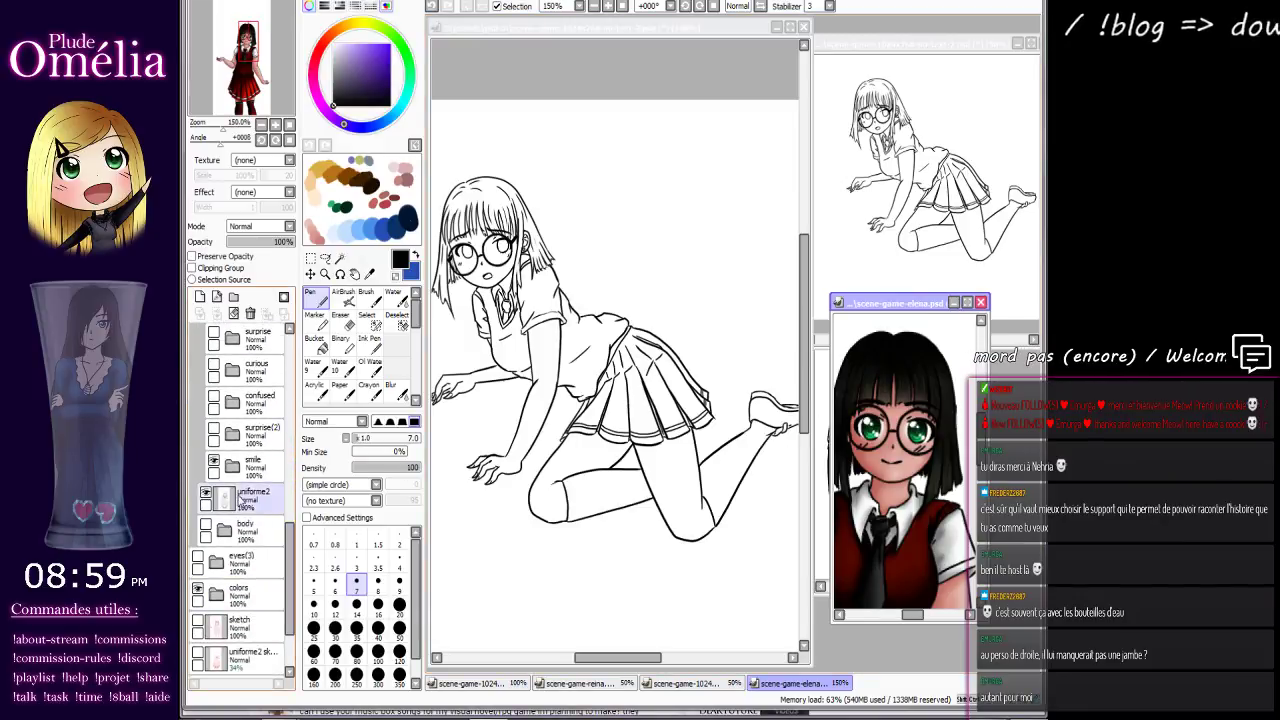
{"action": "scroll", "coordinate": [293, 575], "scroll_direction": "down", "scroll_amount": 5}
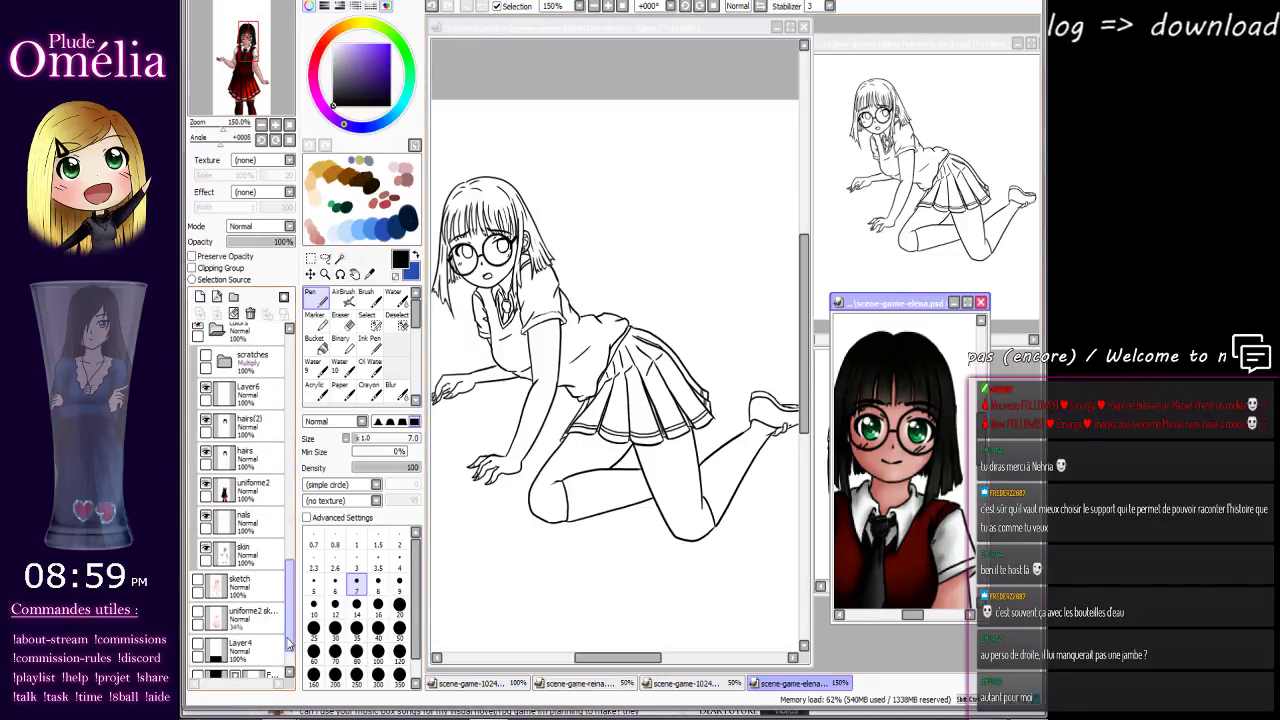
Step: Check the reference's hairs(2) and hairs layers, select hairs(2), and pick the near-black hair colour from the drawing
{"action": "left_click", "coordinate": [215, 424]}
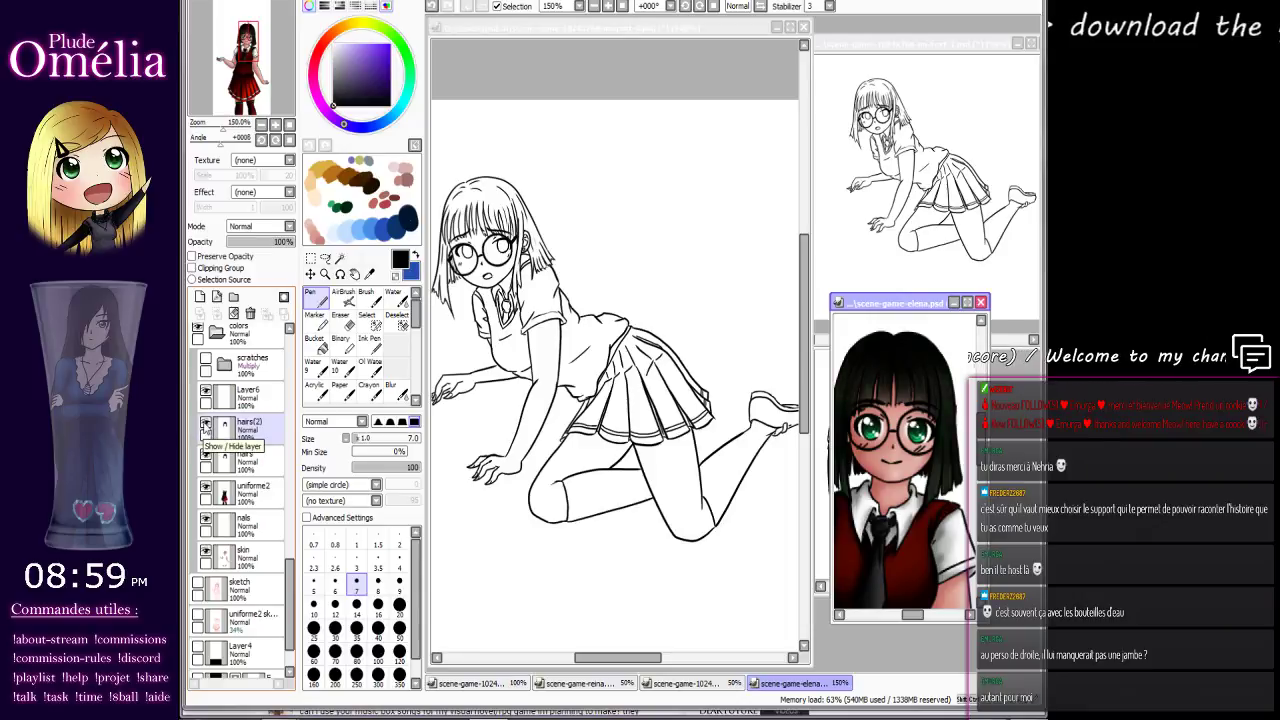
{"action": "left_click", "coordinate": [205, 424]}
{"action": "left_click", "coordinate": [206, 425]}
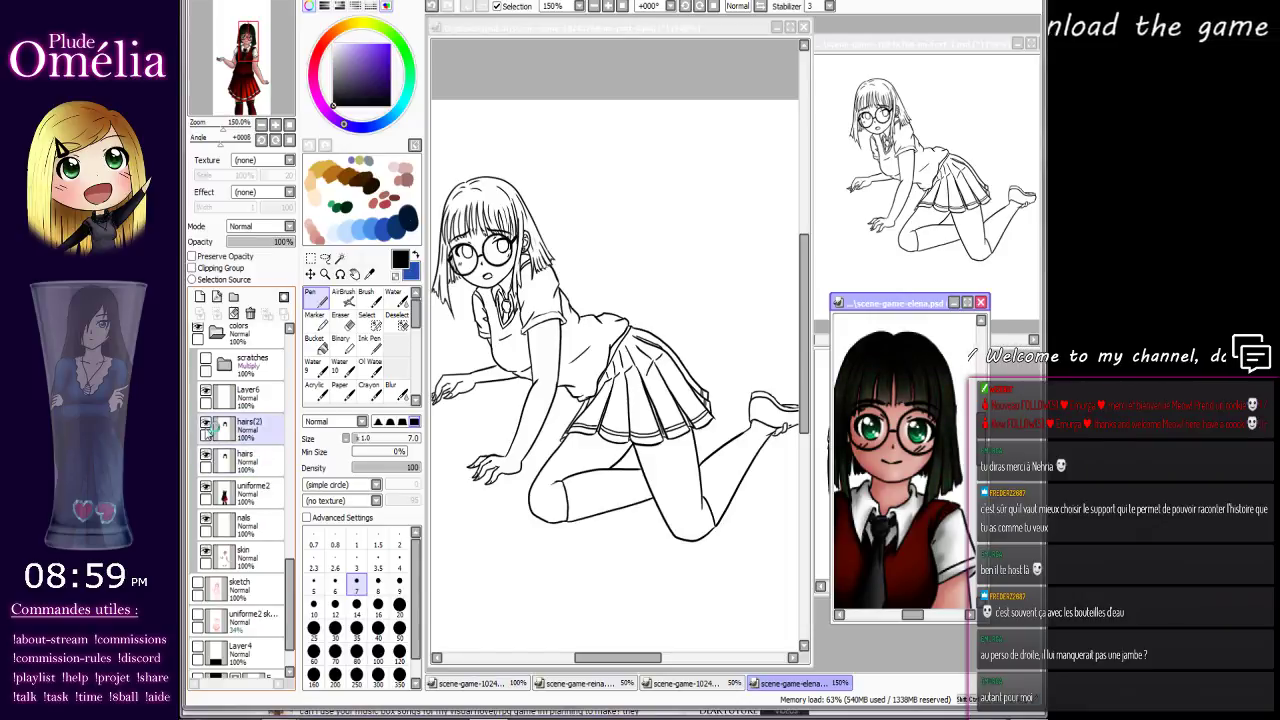
{"action": "left_click", "coordinate": [208, 457]}
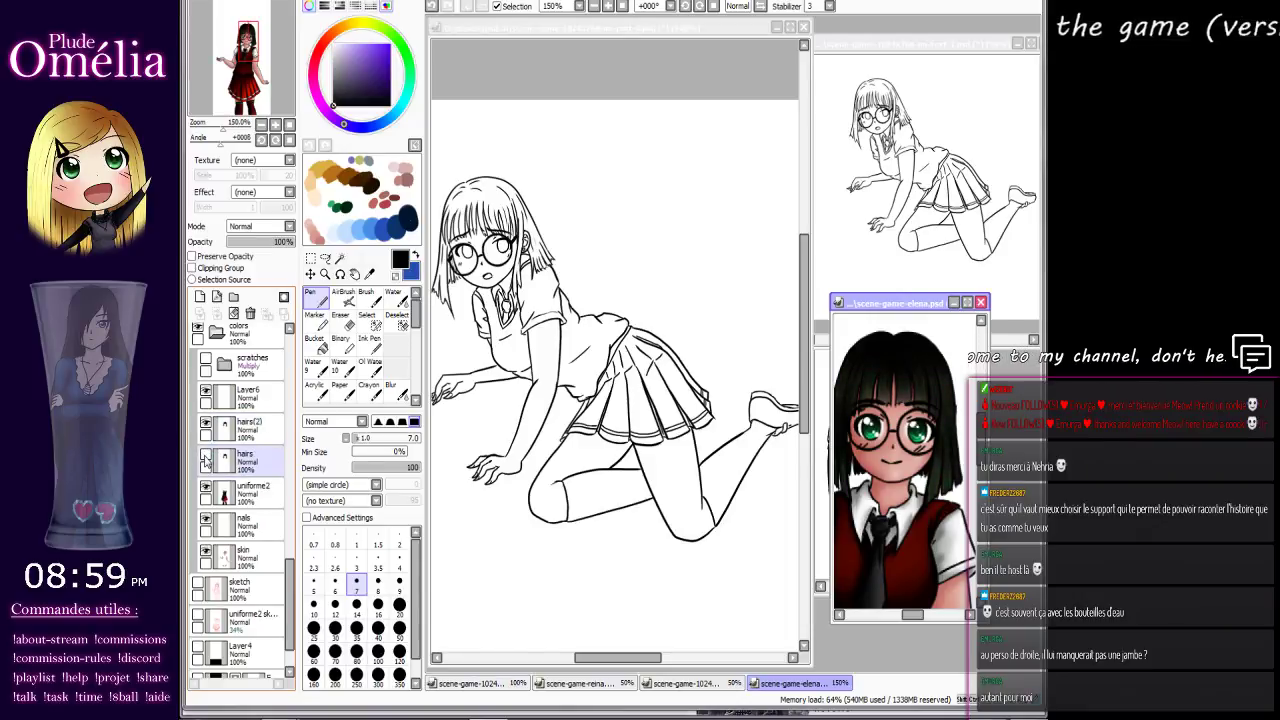
{"action": "left_click", "coordinate": [210, 428]}
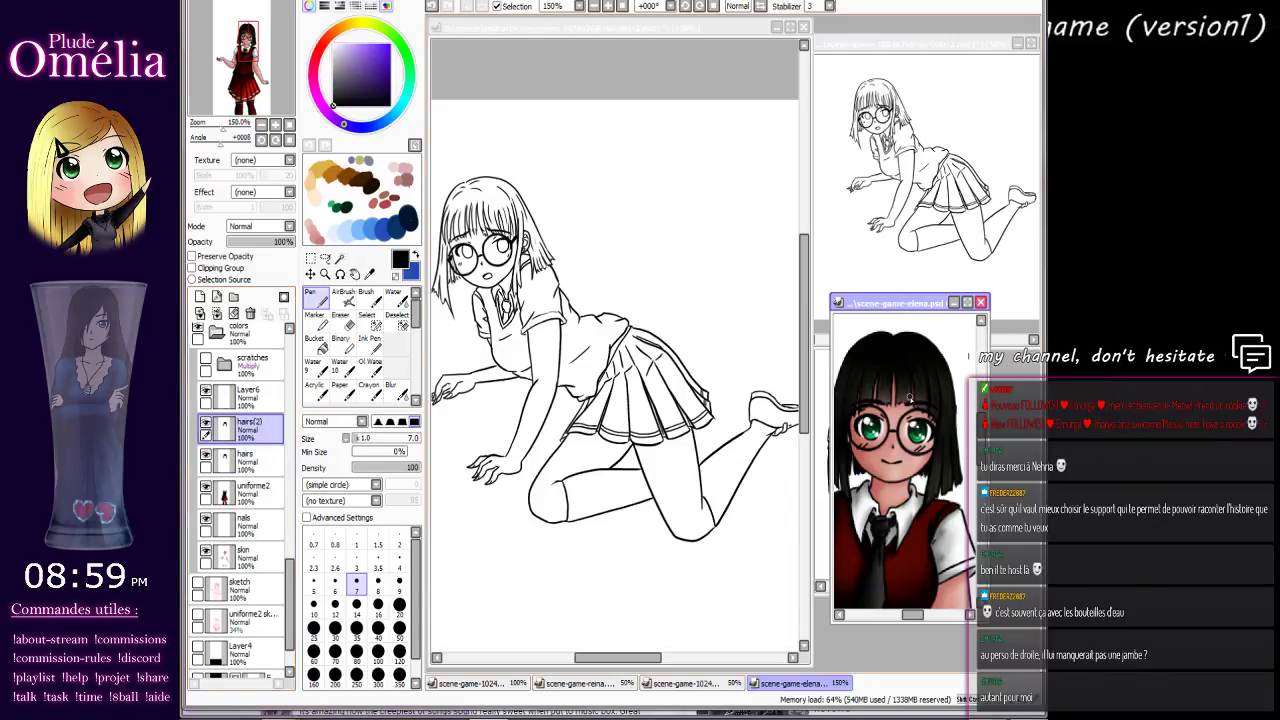
{"action": "right_click", "coordinate": [891, 344]}
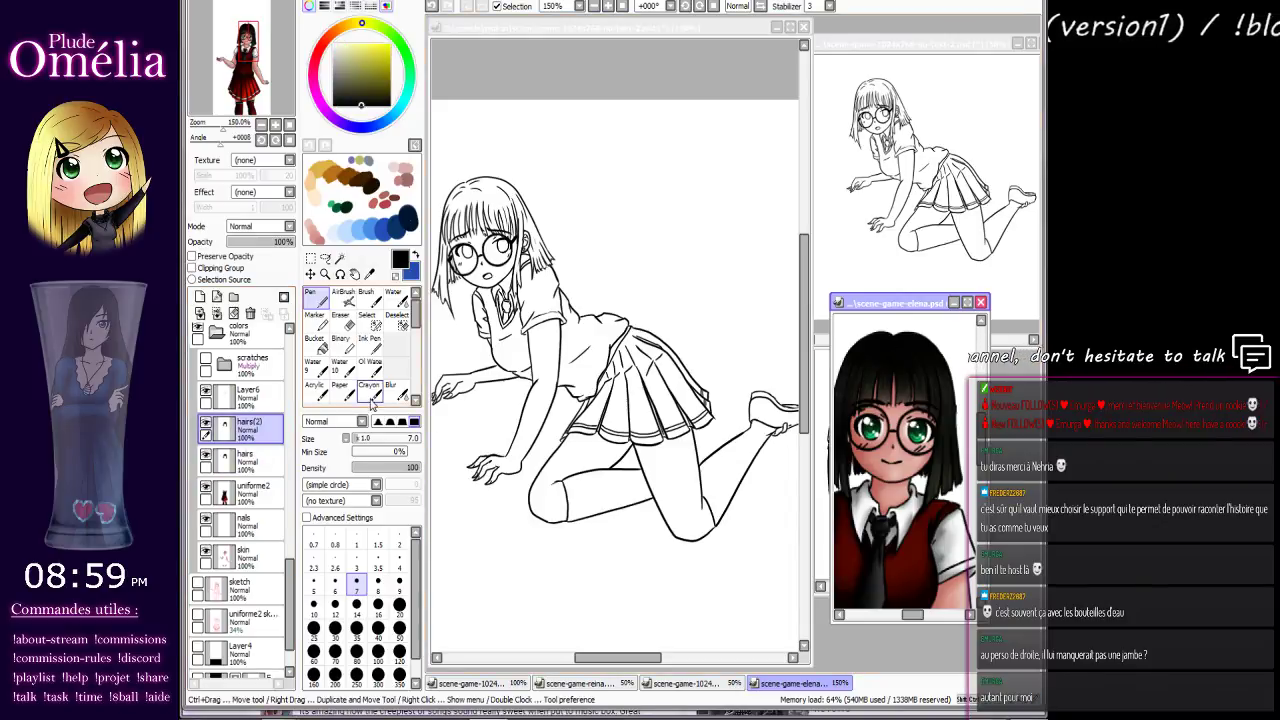
Step: Paint a near-black patch at the crown of Elena's hair on the scene's colo layer with a size 35 pen
{"action": "left_click", "coordinate": [513, 31]}
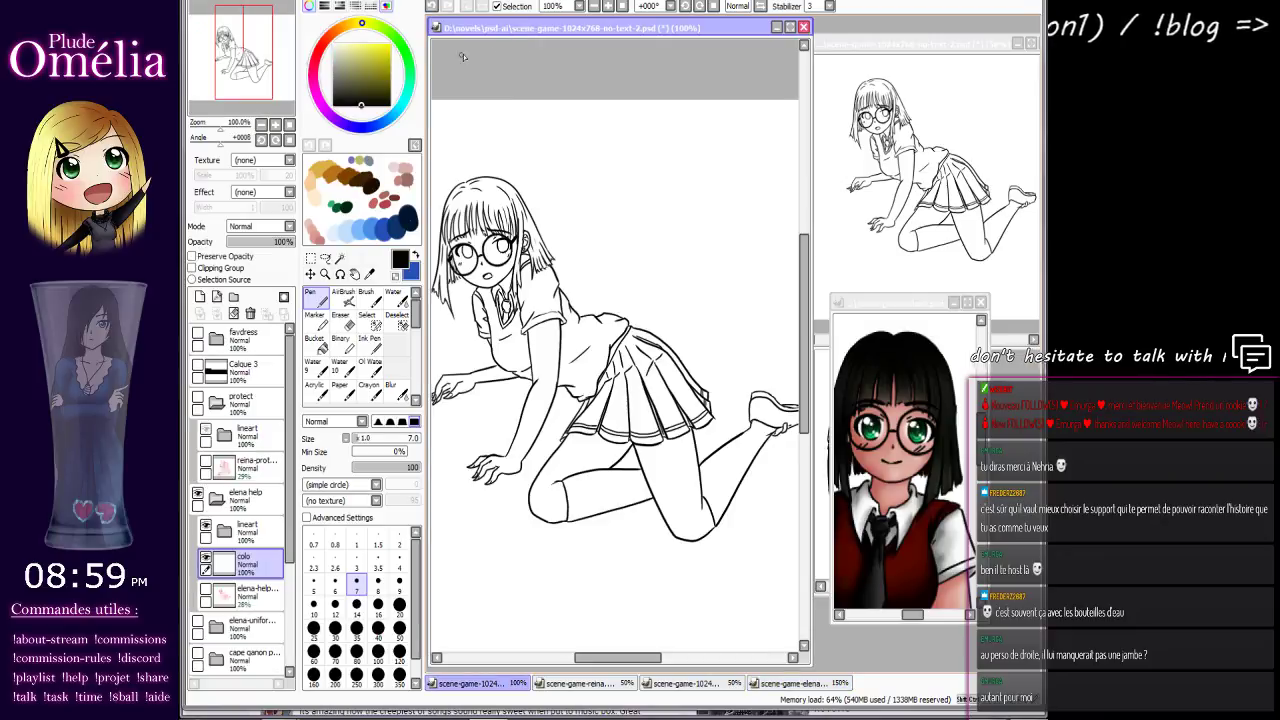
{"action": "left_click", "coordinate": [274, 126]}
{"action": "left_click", "coordinate": [274, 126]}
{"action": "left_click", "coordinate": [274, 126]}
{"action": "left_click_drag", "start_coordinate": [517, 237], "coordinate": [849, 496]}
{"action": "mouse_move", "coordinate": [553, 298]}
{"action": "left_mouse_down"}
{"action": "mouse_move", "coordinate": [617, 284]}
{"action": "mouse_move", "coordinate": [611, 320]}
{"action": "left_mouse_up"}
{"action": "left_click", "coordinate": [607, 7]}
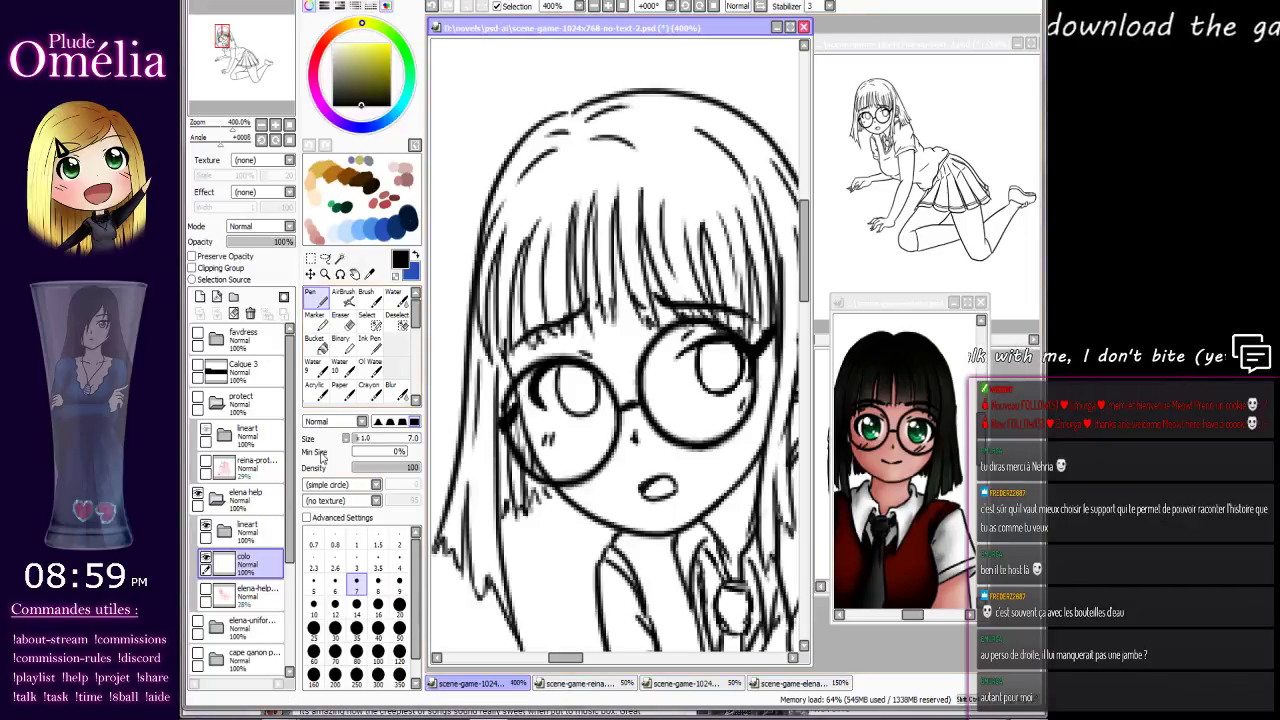
{"action": "left_click", "coordinate": [356, 620]}
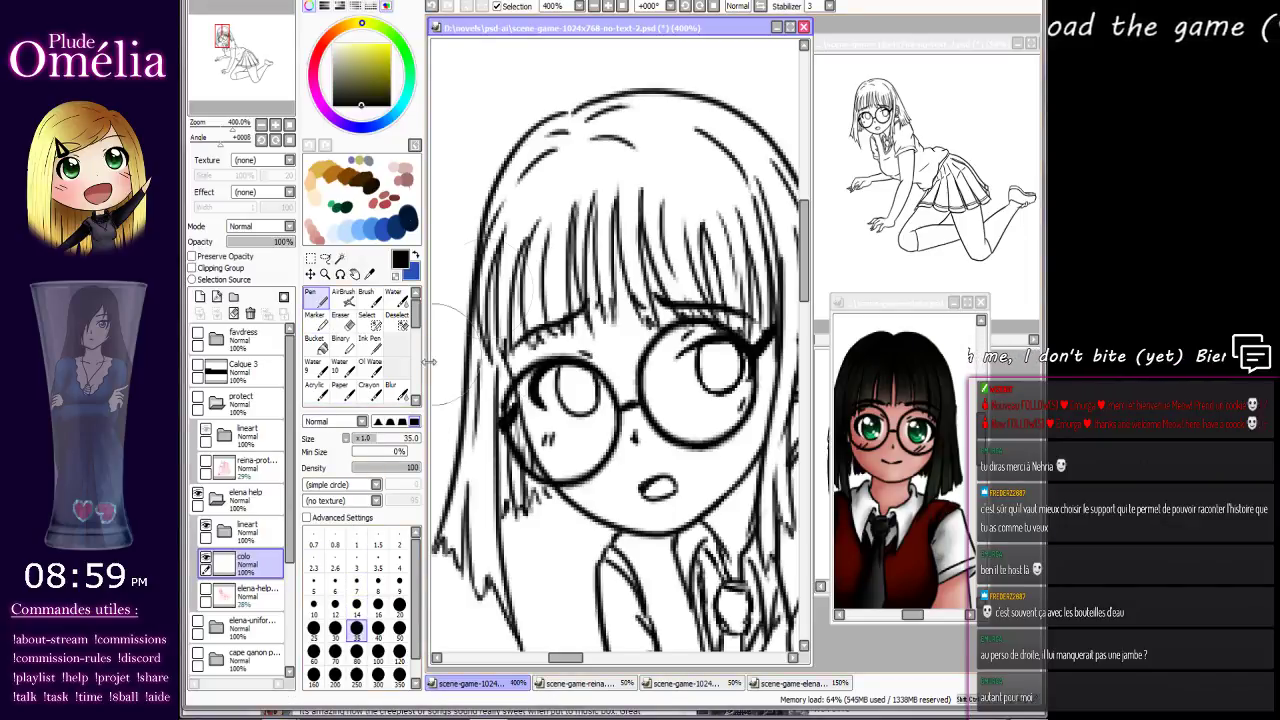
{"action": "left_click", "coordinate": [572, 147]}
{"action": "mouse_move", "coordinate": [567, 152]}
{"action": "left_mouse_down"}
{"action": "mouse_move", "coordinate": [570, 134]}
{"action": "mouse_move", "coordinate": [546, 140]}
{"action": "left_mouse_up"}
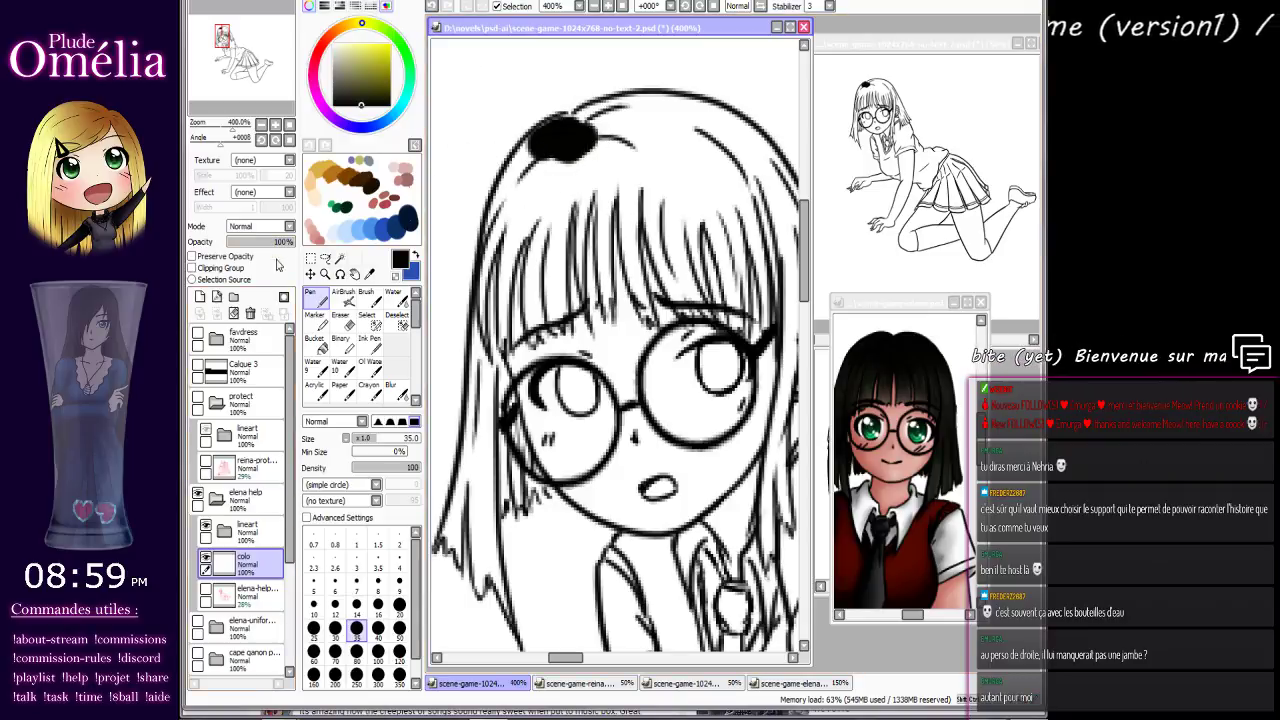
Step: Lower the colo layer's opacity to 56% and paint the top of Elena's hair and upper fringe near-black
{"action": "left_click_drag", "start_coordinate": [288, 242], "coordinate": [268, 246]}
{"action": "mouse_move", "coordinate": [543, 129]}
{"action": "left_mouse_down"}
{"action": "mouse_move", "coordinate": [549, 178]}
{"action": "mouse_move", "coordinate": [545, 143]}
{"action": "mouse_move", "coordinate": [521, 217]}
{"action": "mouse_move", "coordinate": [547, 238]}
{"action": "mouse_move", "coordinate": [542, 301]}
{"action": "mouse_move", "coordinate": [585, 163]}
{"action": "mouse_move", "coordinate": [581, 195]}
{"action": "mouse_move", "coordinate": [605, 173]}
{"action": "mouse_move", "coordinate": [627, 188]}
{"action": "mouse_move", "coordinate": [605, 144]}
{"action": "mouse_move", "coordinate": [623, 148]}
{"action": "mouse_move", "coordinate": [623, 127]}
{"action": "mouse_move", "coordinate": [600, 127]}
{"action": "mouse_move", "coordinate": [726, 151]}
{"action": "mouse_move", "coordinate": [697, 157]}
{"action": "mouse_move", "coordinate": [672, 190]}
{"action": "left_mouse_up"}
{"action": "mouse_move", "coordinate": [672, 200]}
{"action": "left_mouse_down"}
{"action": "mouse_move", "coordinate": [556, 152]}
{"action": "mouse_move", "coordinate": [584, 243]}
{"action": "mouse_move", "coordinate": [579, 180]}
{"action": "mouse_move", "coordinate": [566, 212]}
{"action": "mouse_move", "coordinate": [583, 262]}
{"action": "mouse_move", "coordinate": [575, 163]}
{"action": "mouse_move", "coordinate": [599, 150]}
{"action": "mouse_move", "coordinate": [633, 220]}
{"action": "mouse_move", "coordinate": [621, 160]}
{"action": "mouse_move", "coordinate": [634, 257]}
{"action": "mouse_move", "coordinate": [624, 160]}
{"action": "mouse_move", "coordinate": [631, 228]}
{"action": "mouse_move", "coordinate": [641, 108]}
{"action": "mouse_move", "coordinate": [619, 108]}
{"action": "mouse_move", "coordinate": [702, 195]}
{"action": "left_mouse_up"}
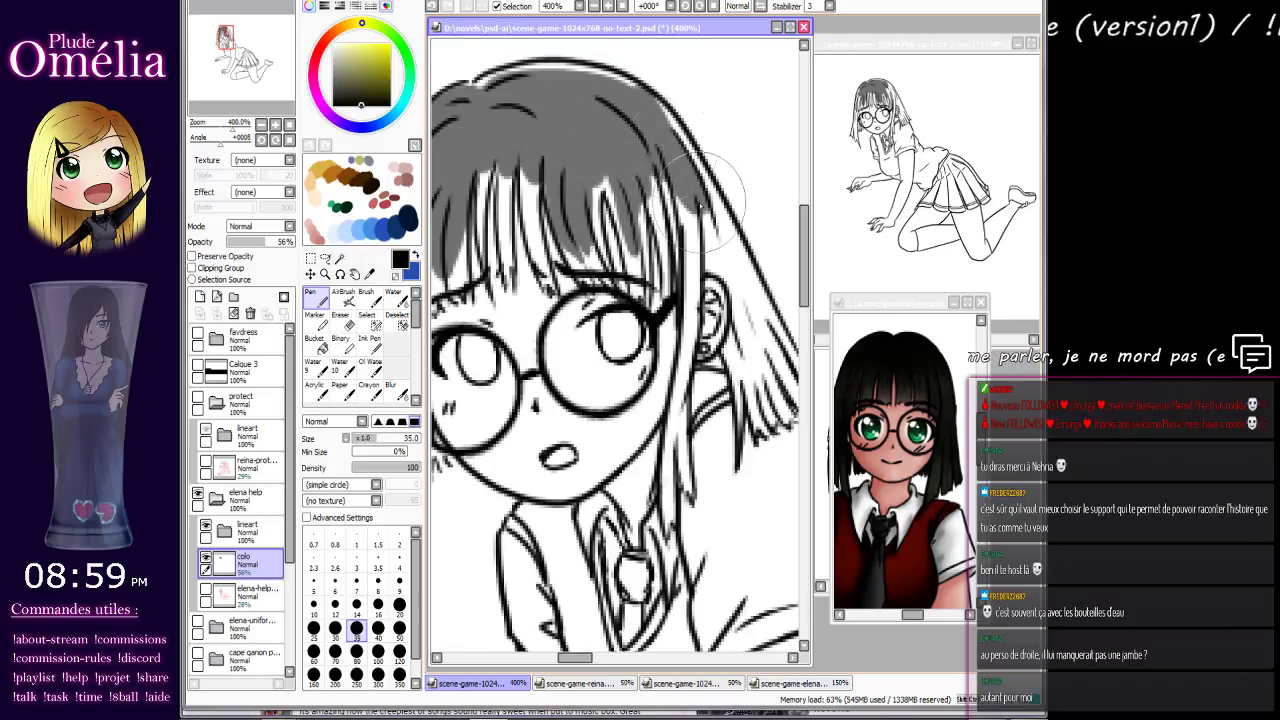
Step: Block in the long side locks on both sides of Elena's face with the size 35 pen
{"action": "left_click_drag", "start_coordinate": [732, 260], "coordinate": [671, 243]}
{"action": "left_click_drag", "start_coordinate": [676, 316], "coordinate": [668, 360]}
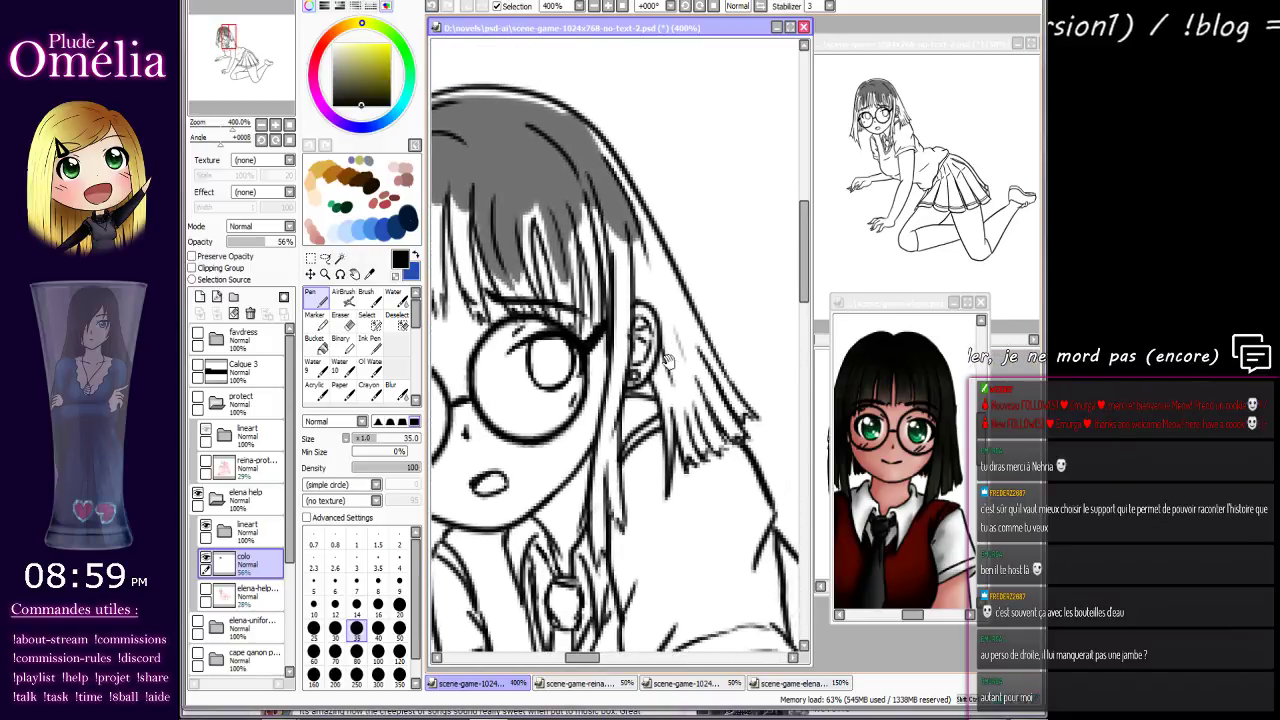
{"action": "mouse_move", "coordinate": [610, 240]}
{"action": "left_mouse_down"}
{"action": "mouse_move", "coordinate": [580, 145]}
{"action": "mouse_move", "coordinate": [615, 192]}
{"action": "mouse_move", "coordinate": [636, 255]}
{"action": "mouse_move", "coordinate": [615, 218]}
{"action": "mouse_move", "coordinate": [625, 268]}
{"action": "mouse_move", "coordinate": [623, 215]}
{"action": "mouse_move", "coordinate": [598, 155]}
{"action": "mouse_move", "coordinate": [720, 390]}
{"action": "mouse_move", "coordinate": [673, 292]}
{"action": "mouse_move", "coordinate": [720, 420]}
{"action": "mouse_move", "coordinate": [690, 355]}
{"action": "mouse_move", "coordinate": [682, 405]}
{"action": "mouse_move", "coordinate": [667, 310]}
{"action": "mouse_move", "coordinate": [653, 278]}
{"action": "mouse_move", "coordinate": [628, 300]}
{"action": "mouse_move", "coordinate": [631, 276]}
{"action": "mouse_move", "coordinate": [612, 348]}
{"action": "mouse_move", "coordinate": [614, 400]}
{"action": "left_mouse_up"}
{"action": "left_click_drag", "start_coordinate": [504, 434], "coordinate": [660, 347]}
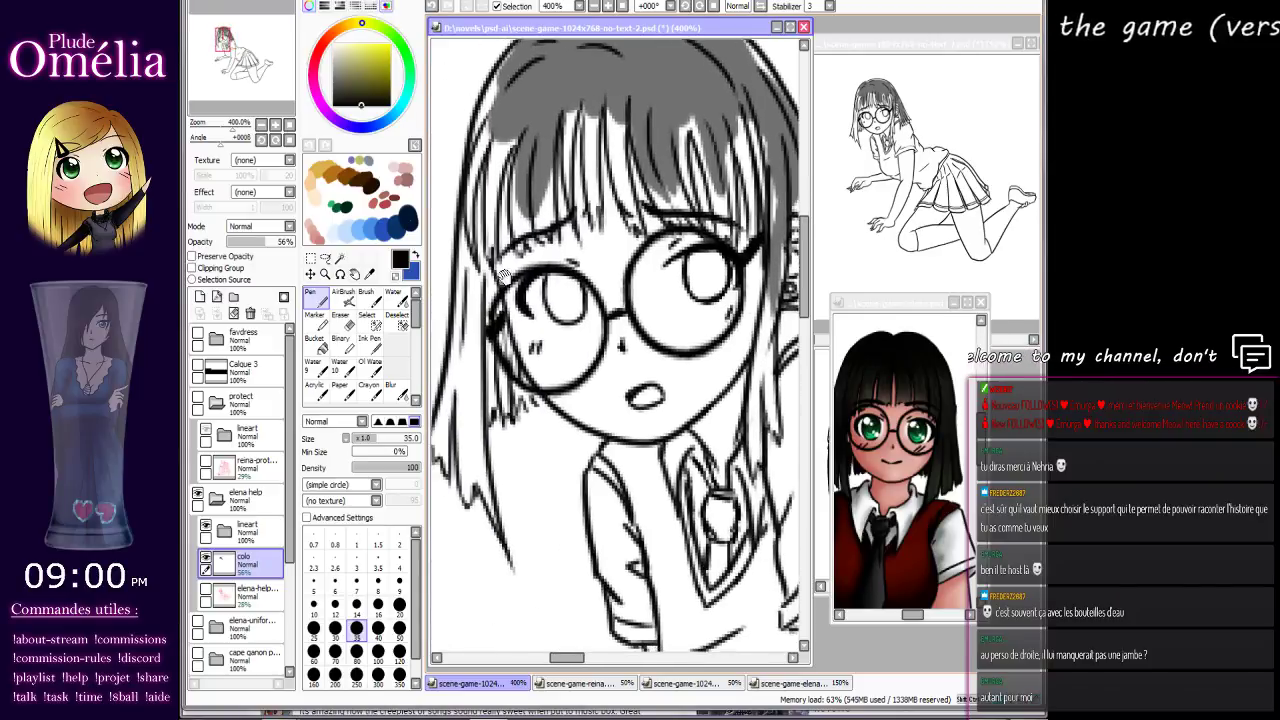
{"action": "left_click_drag", "start_coordinate": [504, 277], "coordinate": [556, 227]}
{"action": "mouse_move", "coordinate": [552, 80]}
{"action": "left_mouse_down"}
{"action": "mouse_move", "coordinate": [531, 196]}
{"action": "mouse_move", "coordinate": [537, 147]}
{"action": "mouse_move", "coordinate": [529, 163]}
{"action": "mouse_move", "coordinate": [529, 275]}
{"action": "mouse_move", "coordinate": [529, 202]}
{"action": "mouse_move", "coordinate": [551, 311]}
{"action": "mouse_move", "coordinate": [538, 322]}
{"action": "mouse_move", "coordinate": [529, 263]}
{"action": "mouse_move", "coordinate": [532, 466]}
{"action": "left_mouse_up"}
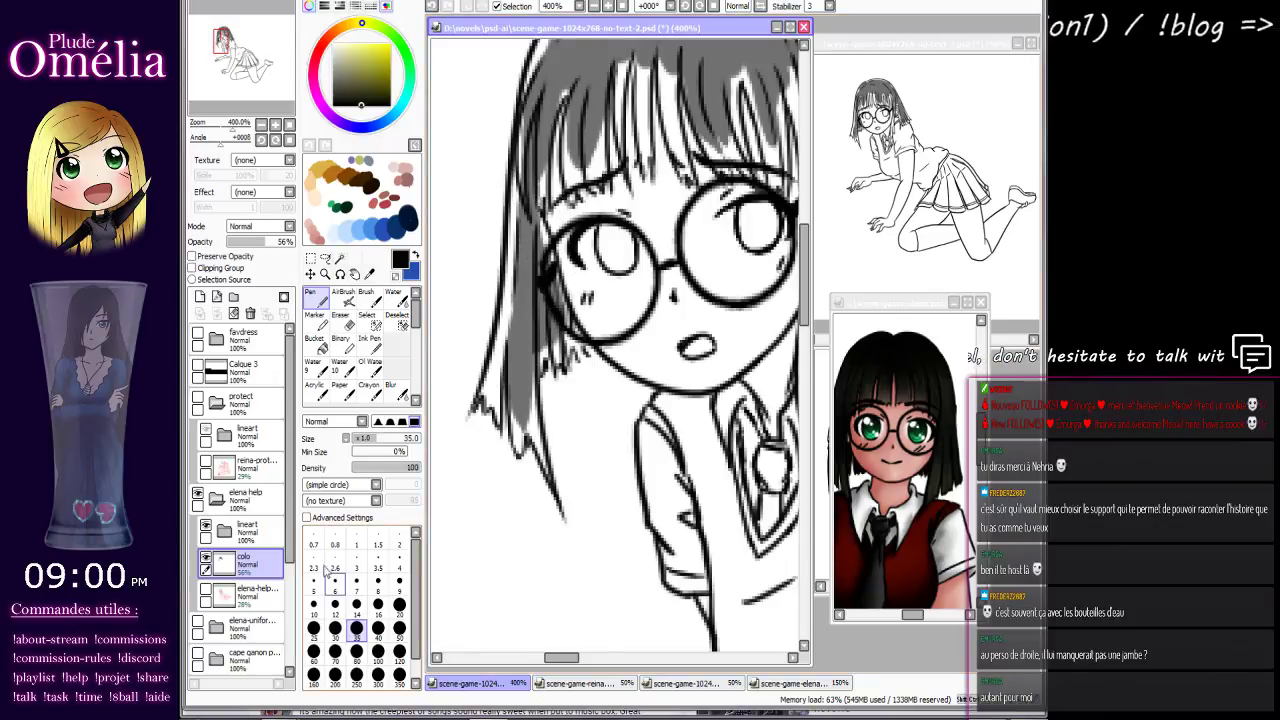
Step: Fill the outer edge of the long lock on the glasses-hinge side, down to its tips, with a size 7 pen
{"action": "left_click", "coordinate": [356, 580]}
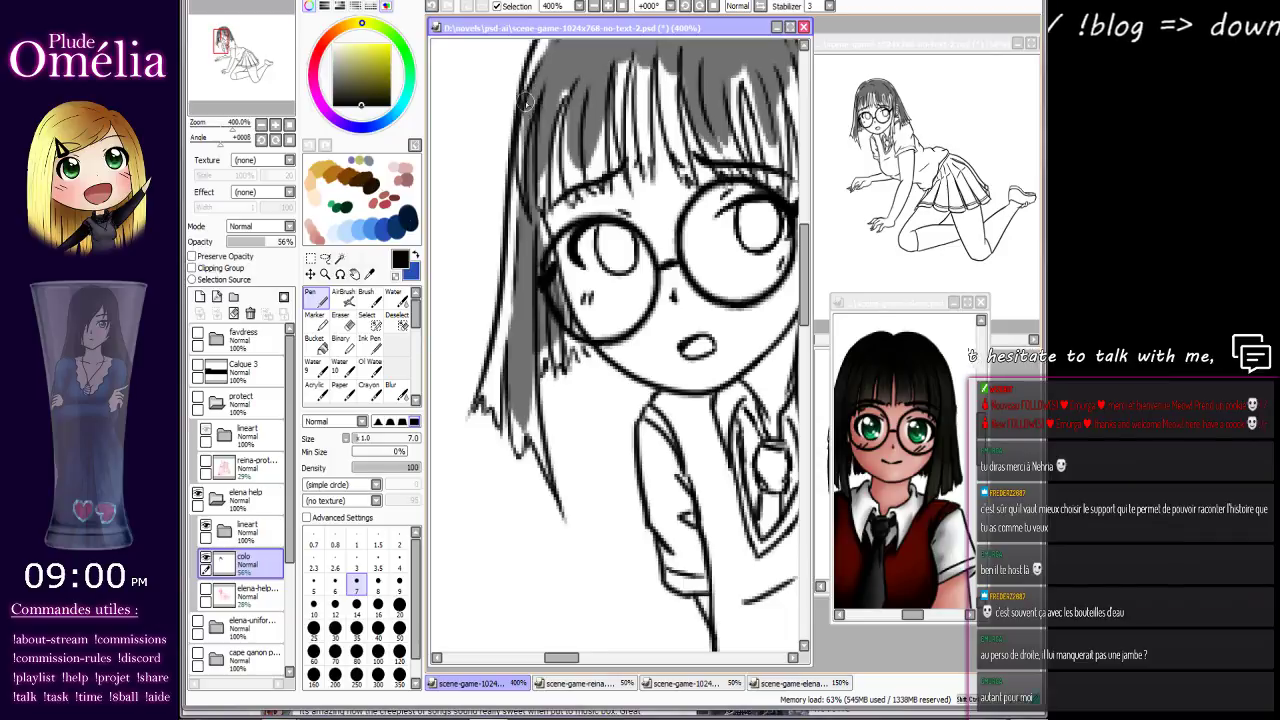
{"action": "left_click_drag", "start_coordinate": [527, 100], "coordinate": [514, 196]}
{"action": "left_click_drag", "start_coordinate": [523, 123], "coordinate": [502, 355]}
{"action": "mouse_move", "coordinate": [506, 295]}
{"action": "left_mouse_down"}
{"action": "mouse_move", "coordinate": [477, 405]}
{"action": "mouse_move", "coordinate": [492, 376]}
{"action": "mouse_move", "coordinate": [480, 416]}
{"action": "left_mouse_up"}
{"action": "left_click_drag", "start_coordinate": [502, 372], "coordinate": [497, 420]}
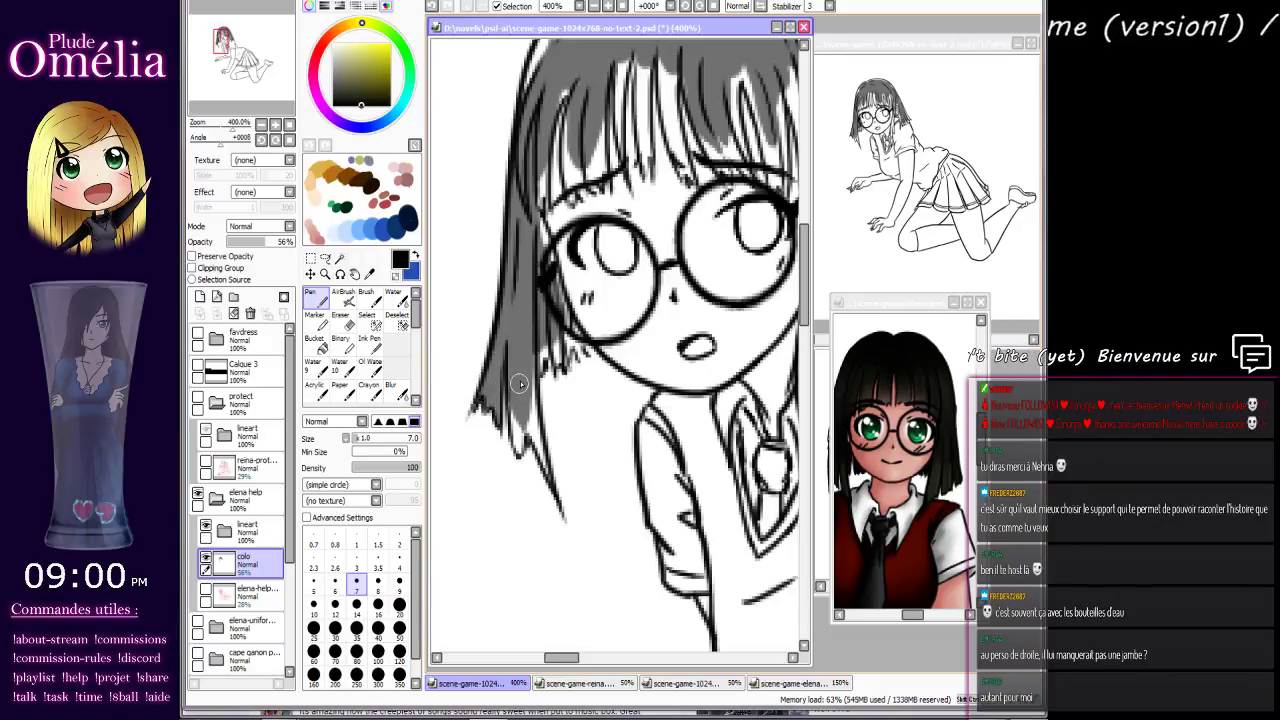
Step: Fill the pointed lower tips of that side lock and the short strands beside the glasses
{"action": "mouse_move", "coordinate": [520, 384]}
{"action": "left_mouse_down"}
{"action": "mouse_move", "coordinate": [512, 428]}
{"action": "mouse_move", "coordinate": [532, 440]}
{"action": "left_mouse_up"}
{"action": "left_click_drag", "start_coordinate": [528, 344], "coordinate": [532, 440]}
{"action": "mouse_move", "coordinate": [530, 377]}
{"action": "left_mouse_down"}
{"action": "mouse_move", "coordinate": [538, 460]}
{"action": "mouse_move", "coordinate": [526, 424]}
{"action": "mouse_move", "coordinate": [545, 458]}
{"action": "left_mouse_up"}
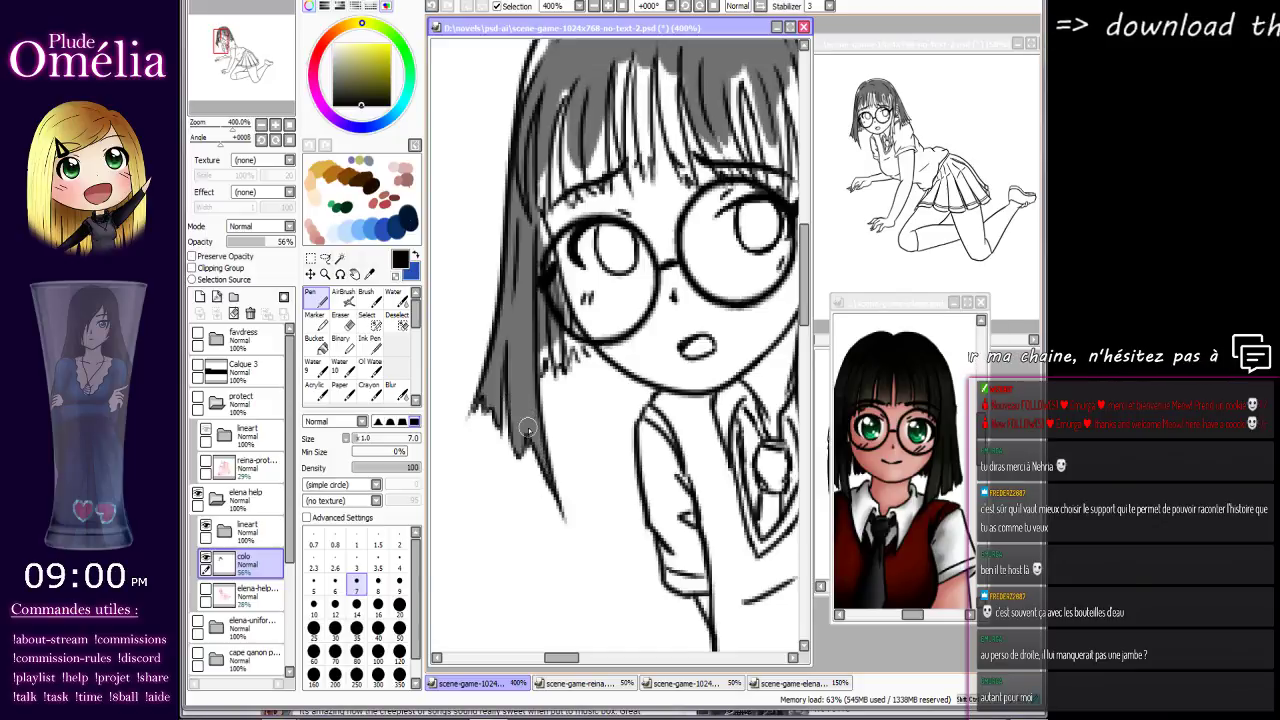
{"action": "left_click_drag", "start_coordinate": [556, 378], "coordinate": [519, 445]}
{"action": "mouse_move", "coordinate": [510, 386]}
{"action": "left_mouse_down"}
{"action": "mouse_move", "coordinate": [504, 426]}
{"action": "mouse_move", "coordinate": [511, 403]}
{"action": "mouse_move", "coordinate": [524, 421]}
{"action": "mouse_move", "coordinate": [524, 391]}
{"action": "mouse_move", "coordinate": [529, 411]}
{"action": "mouse_move", "coordinate": [539, 403]}
{"action": "mouse_move", "coordinate": [499, 264]}
{"action": "left_mouse_up"}
{"action": "mouse_move", "coordinate": [515, 298]}
{"action": "left_mouse_down"}
{"action": "mouse_move", "coordinate": [485, 372]}
{"action": "mouse_move", "coordinate": [520, 322]}
{"action": "left_mouse_up"}
{"action": "left_click_drag", "start_coordinate": [516, 294], "coordinate": [509, 285]}
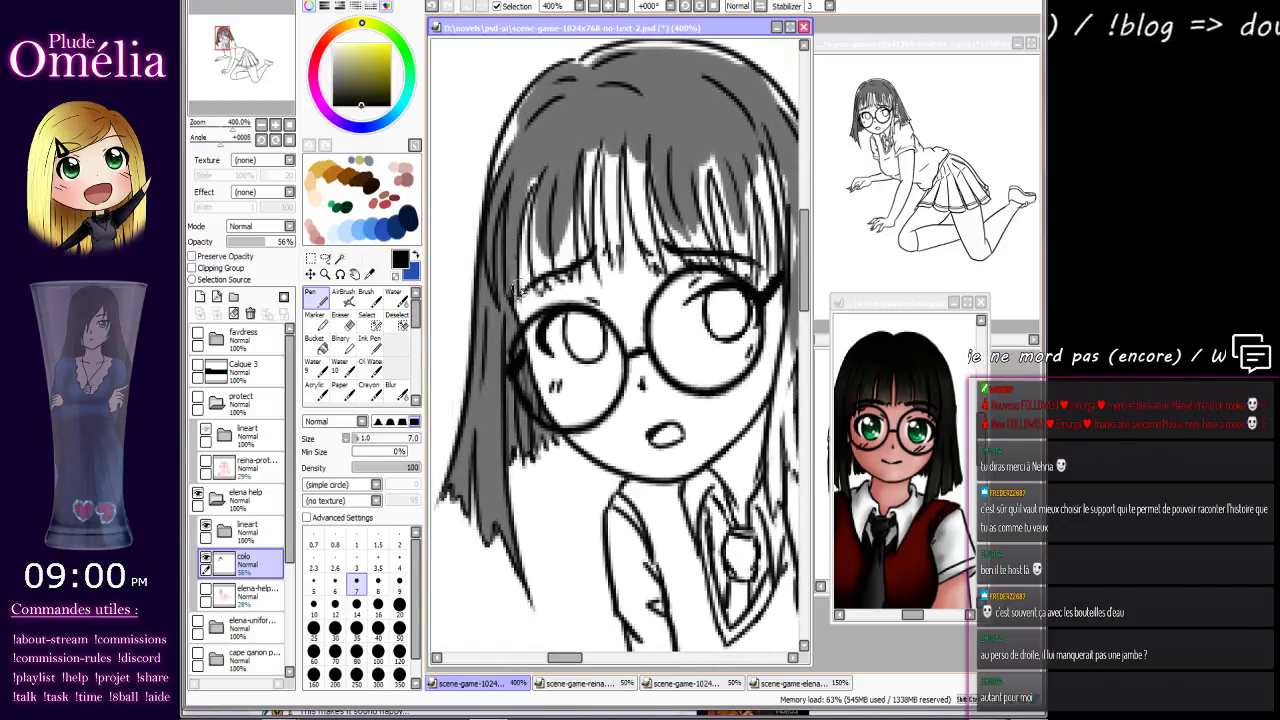
Step: Fill the white gaps at the temple strands and along the outer contour of the crown
{"action": "left_click_drag", "start_coordinate": [539, 174], "coordinate": [518, 226]}
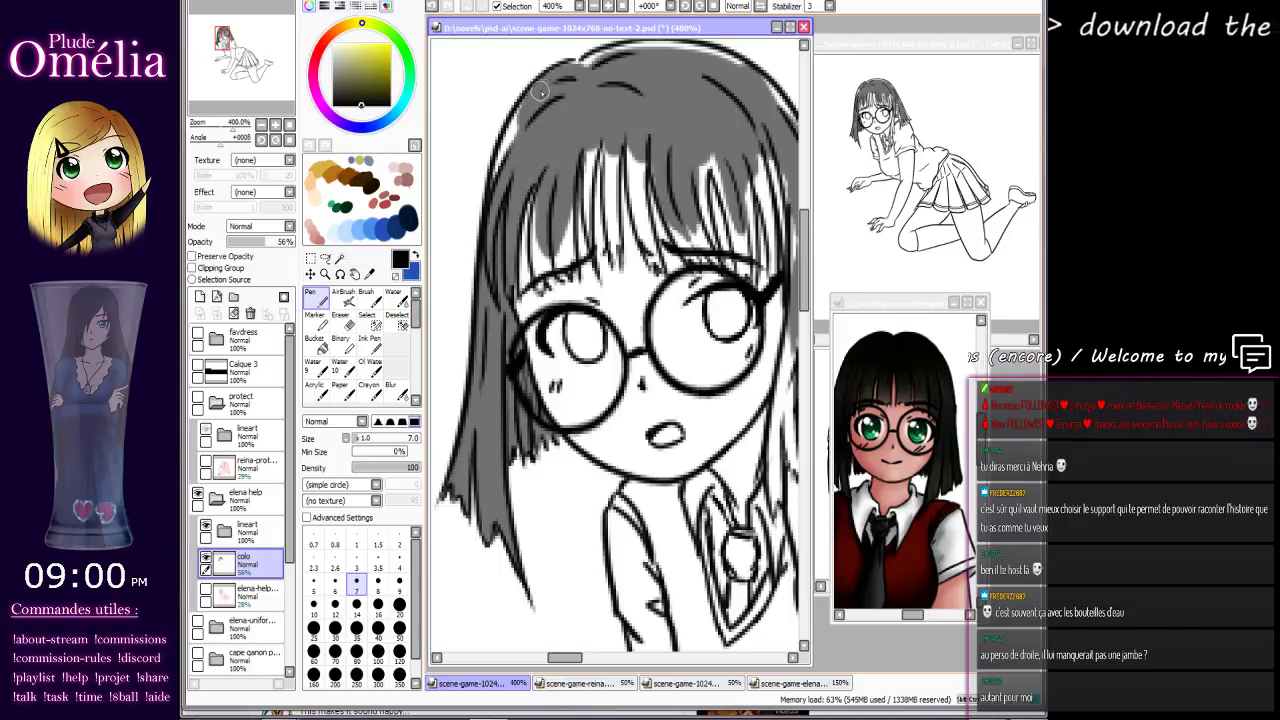
{"action": "mouse_move", "coordinate": [540, 90]}
{"action": "left_mouse_down"}
{"action": "mouse_move", "coordinate": [505, 150]}
{"action": "mouse_move", "coordinate": [486, 295]}
{"action": "left_mouse_up"}
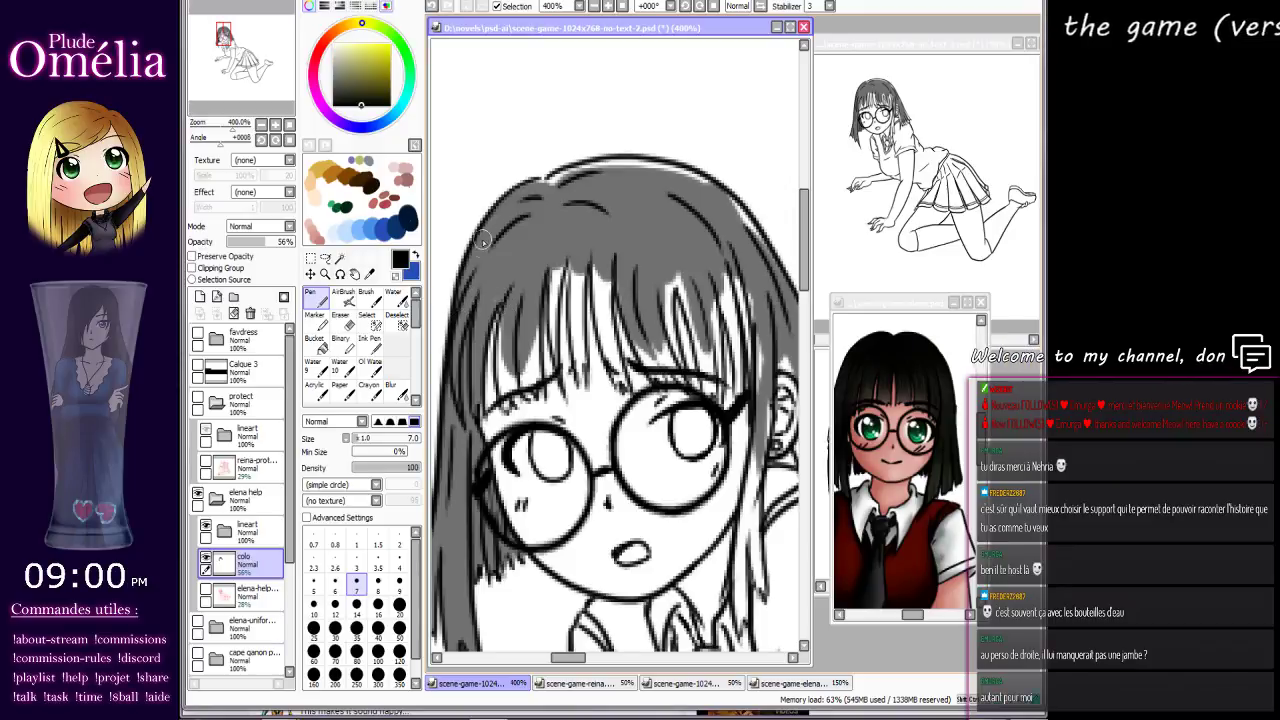
{"action": "mouse_move", "coordinate": [535, 188]}
{"action": "left_mouse_down"}
{"action": "mouse_move", "coordinate": [641, 167]}
{"action": "mouse_move", "coordinate": [720, 194]}
{"action": "mouse_move", "coordinate": [746, 224]}
{"action": "mouse_move", "coordinate": [742, 321]}
{"action": "mouse_move", "coordinate": [646, 207]}
{"action": "mouse_move", "coordinate": [683, 238]}
{"action": "left_mouse_up"}
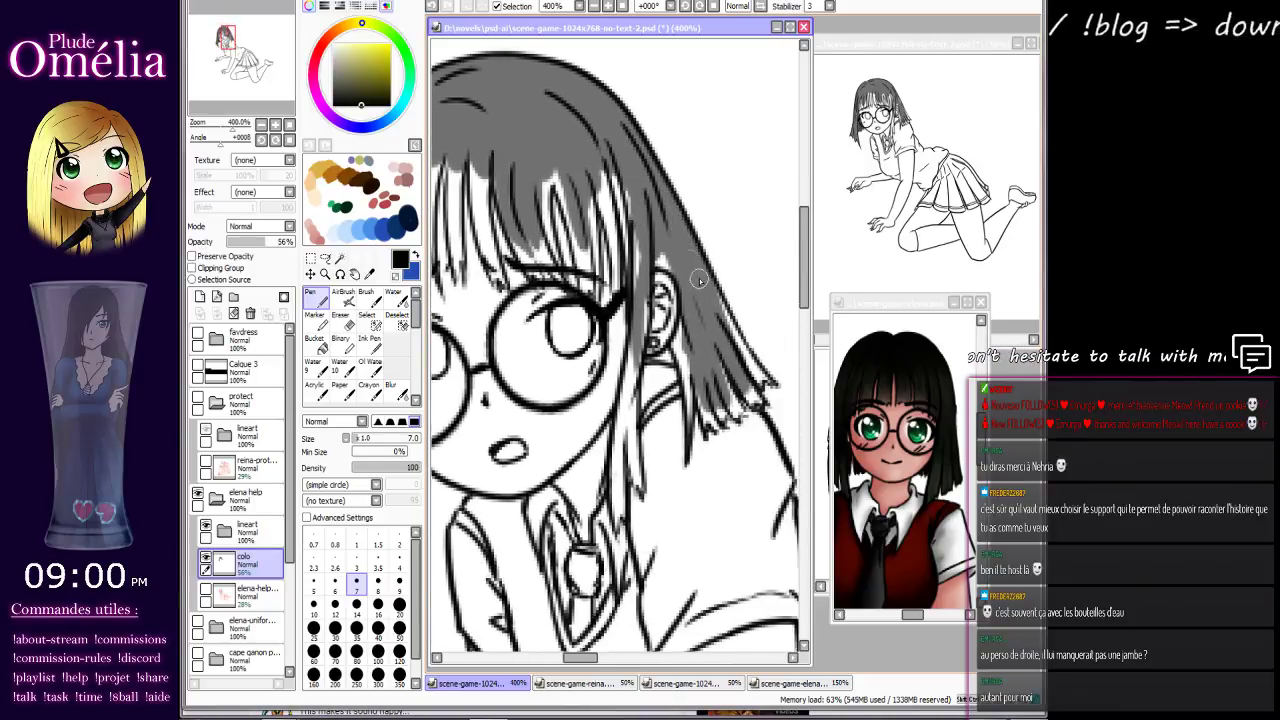
Step: Fill the hair behind Elena's ear, covering its outer edge, jagged tips and the area around the ear
{"action": "mouse_move", "coordinate": [708, 287]}
{"action": "left_mouse_down"}
{"action": "mouse_move", "coordinate": [770, 380]}
{"action": "mouse_move", "coordinate": [736, 353]}
{"action": "mouse_move", "coordinate": [748, 386]}
{"action": "left_mouse_up"}
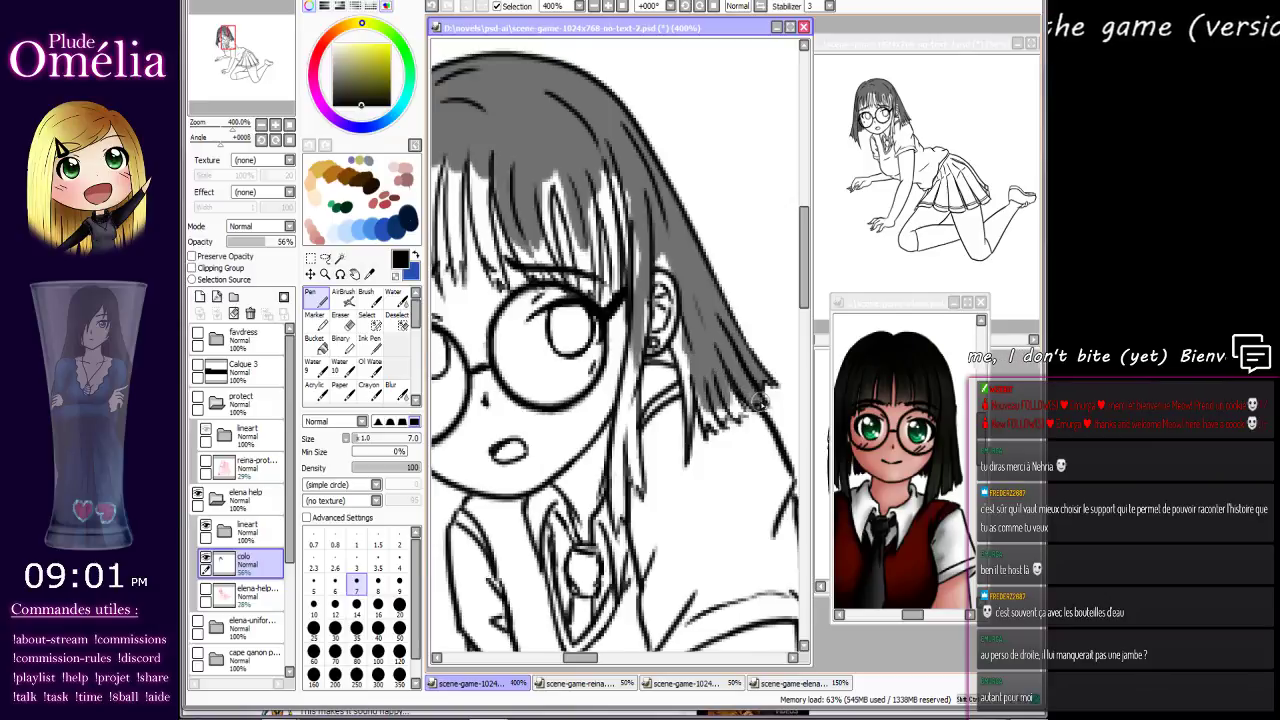
{"action": "left_click_drag", "start_coordinate": [726, 386], "coordinate": [738, 404]}
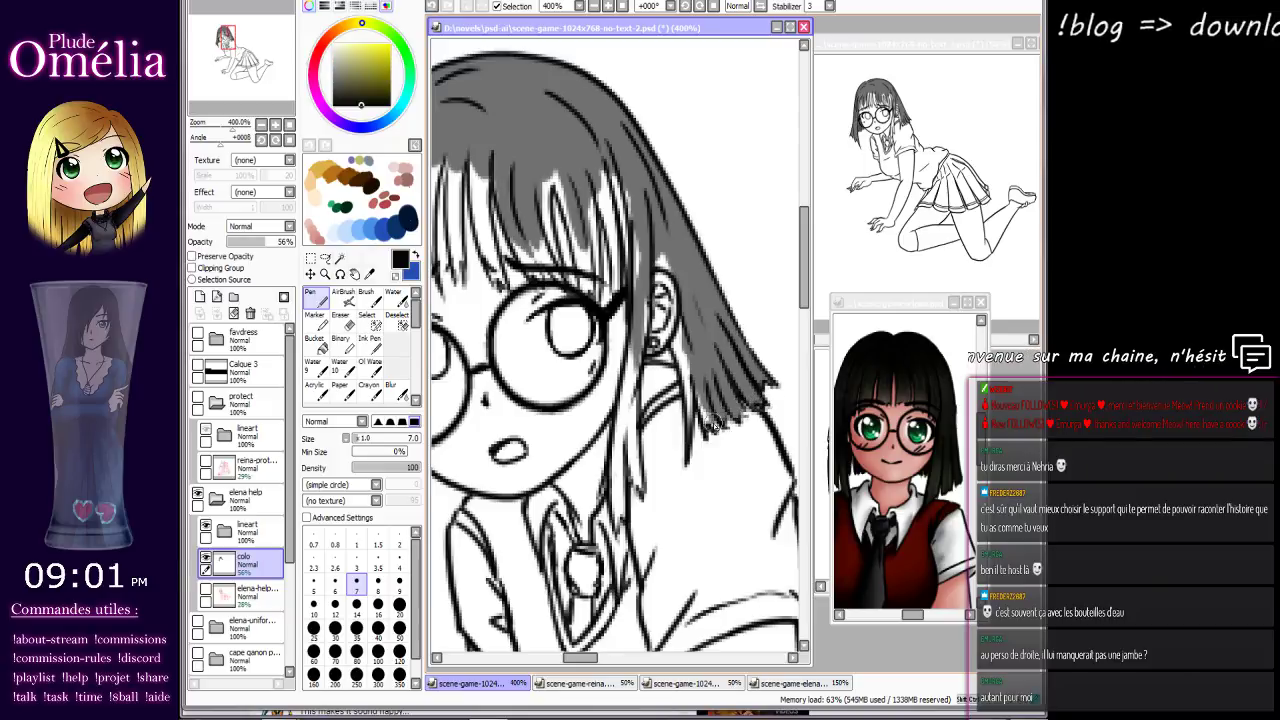
{"action": "left_click_drag", "start_coordinate": [714, 428], "coordinate": [696, 390]}
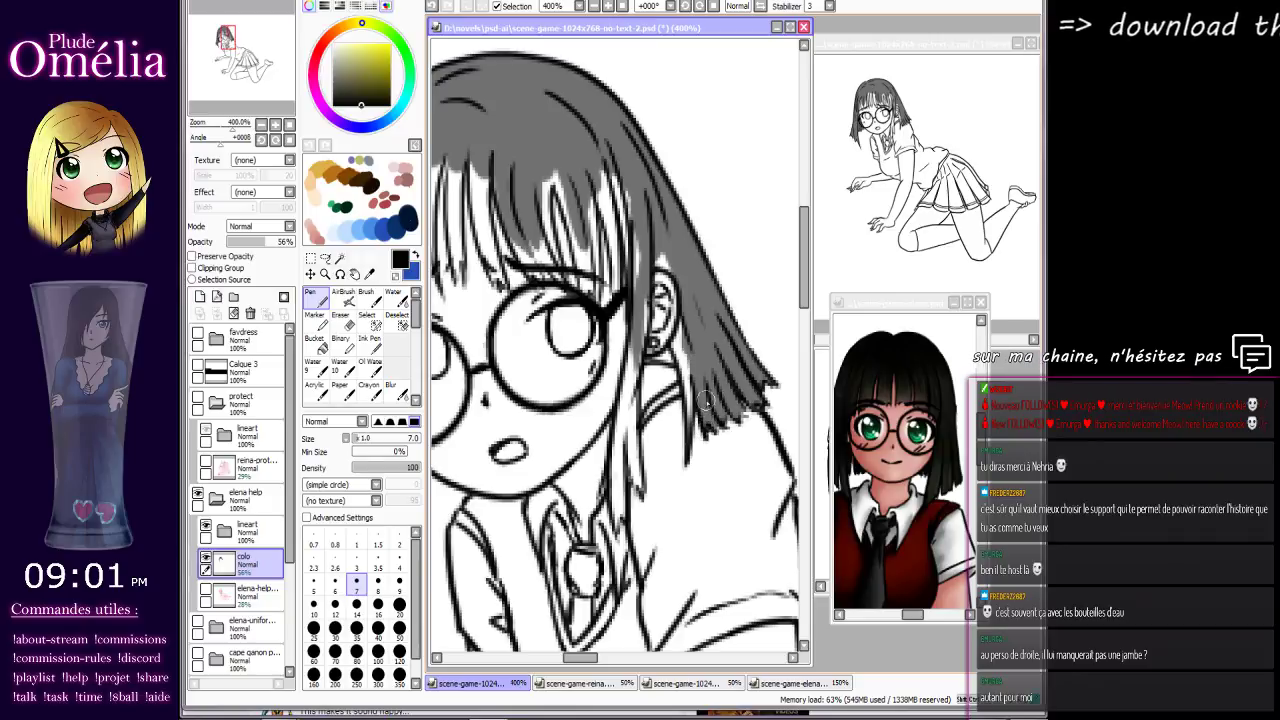
{"action": "left_click_drag", "start_coordinate": [686, 437], "coordinate": [676, 332]}
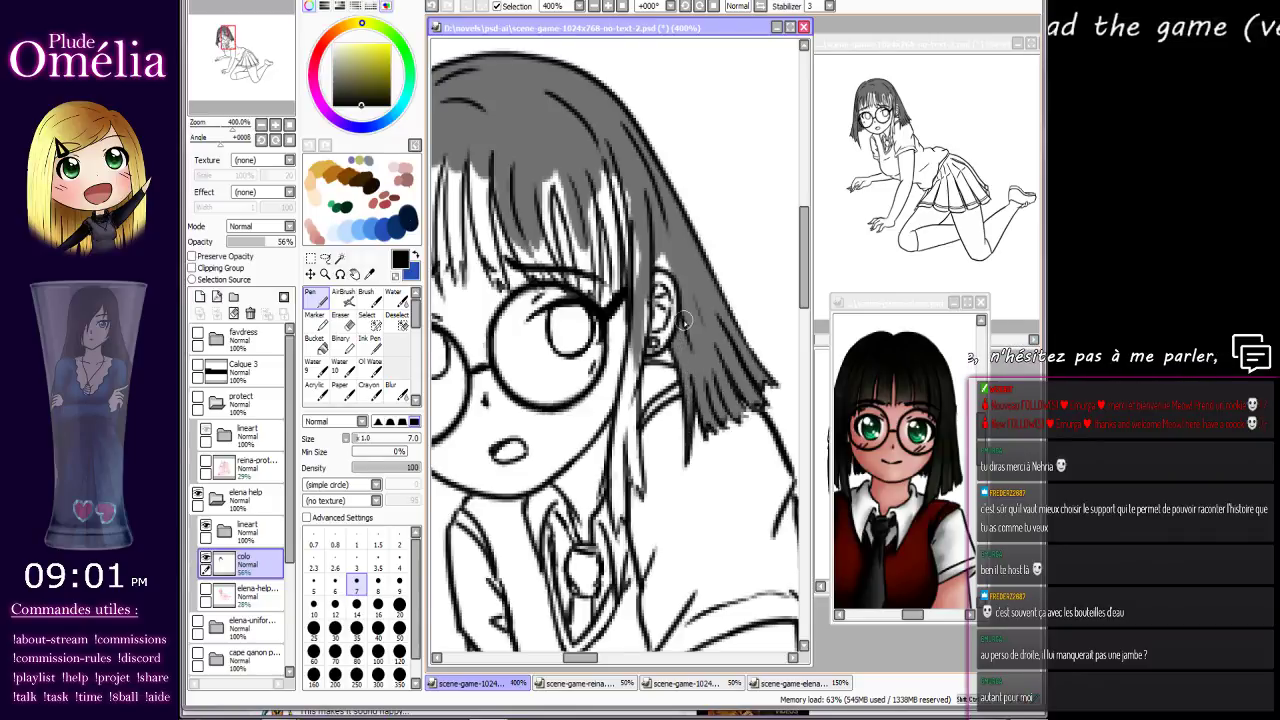
{"action": "left_click_drag", "start_coordinate": [658, 267], "coordinate": [715, 287]}
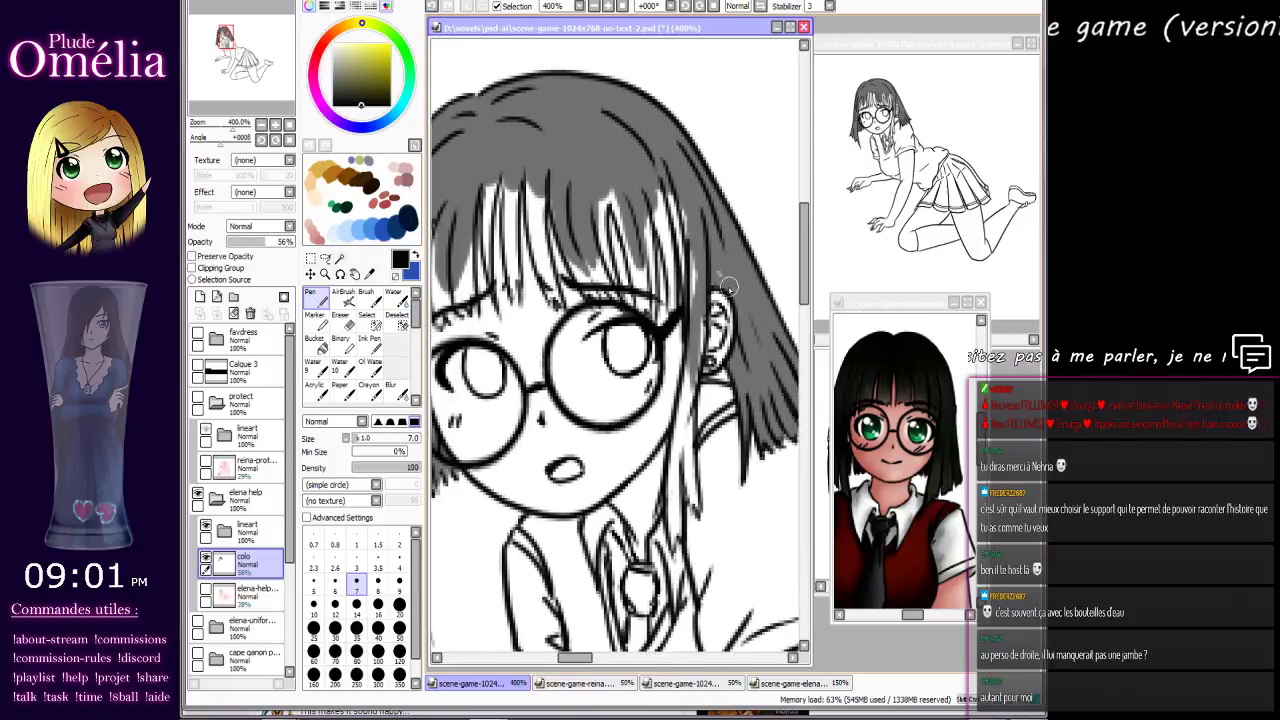
Step: Zoom to 600% and paint the thin front lock running past the ear towards the collar
{"action": "left_click", "coordinate": [609, 7]}
{"action": "left_click_drag", "start_coordinate": [692, 329], "coordinate": [653, 268]}
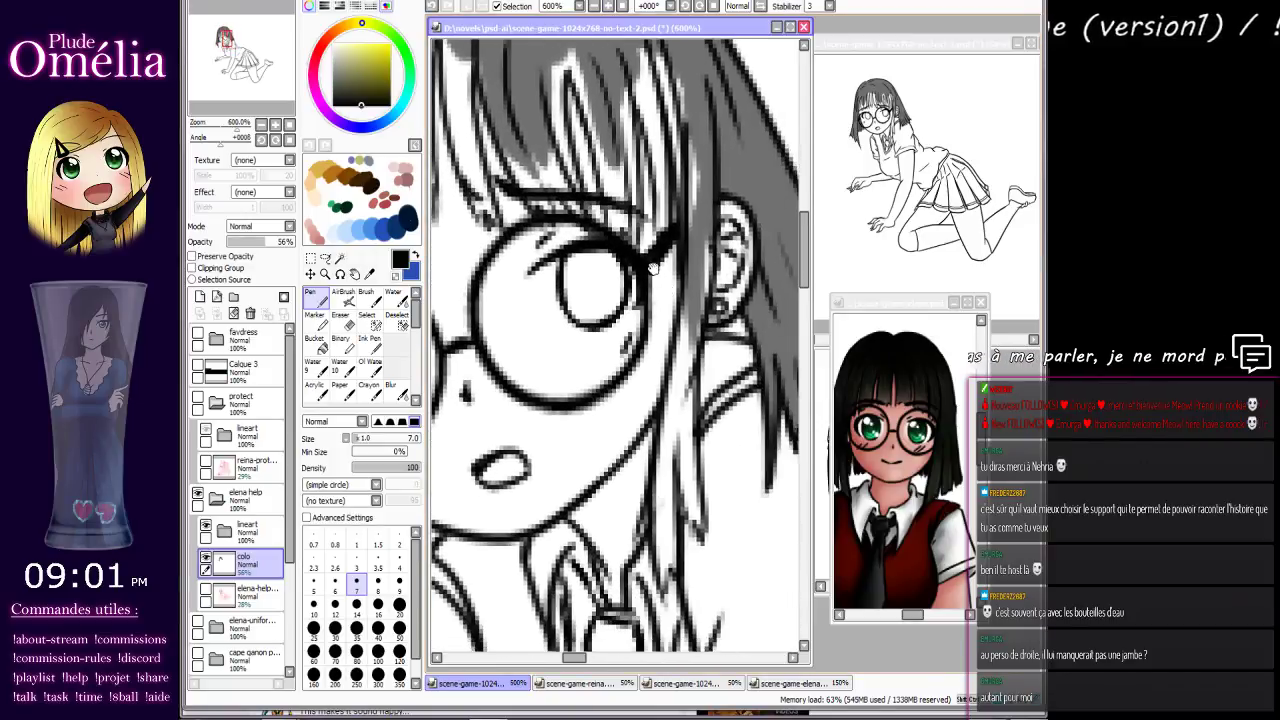
{"action": "mouse_move", "coordinate": [677, 68]}
{"action": "left_mouse_down"}
{"action": "mouse_move", "coordinate": [694, 188]}
{"action": "mouse_move", "coordinate": [686, 328]}
{"action": "left_mouse_up"}
{"action": "mouse_move", "coordinate": [705, 195]}
{"action": "left_mouse_down"}
{"action": "mouse_move", "coordinate": [666, 501]}
{"action": "mouse_move", "coordinate": [628, 341]}
{"action": "mouse_move", "coordinate": [621, 418]}
{"action": "left_mouse_up"}
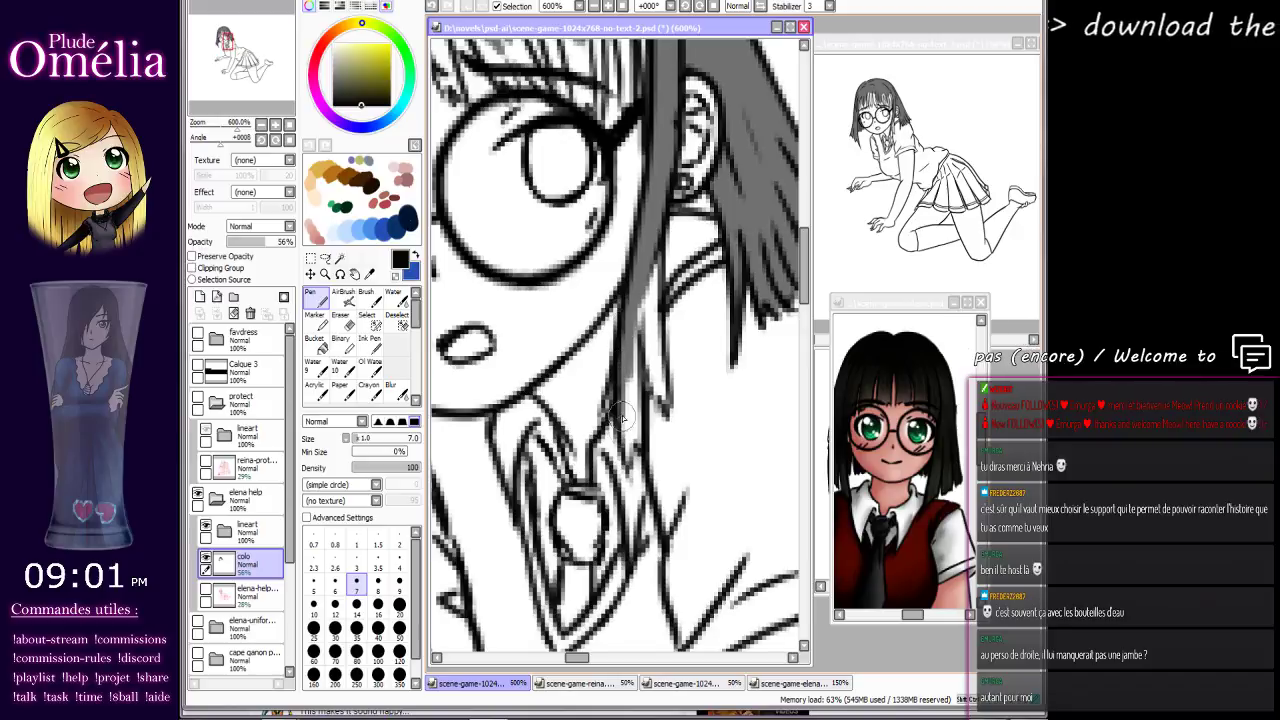
{"action": "left_click_drag", "start_coordinate": [622, 372], "coordinate": [628, 465]}
{"action": "left_click_drag", "start_coordinate": [624, 418], "coordinate": [627, 457]}
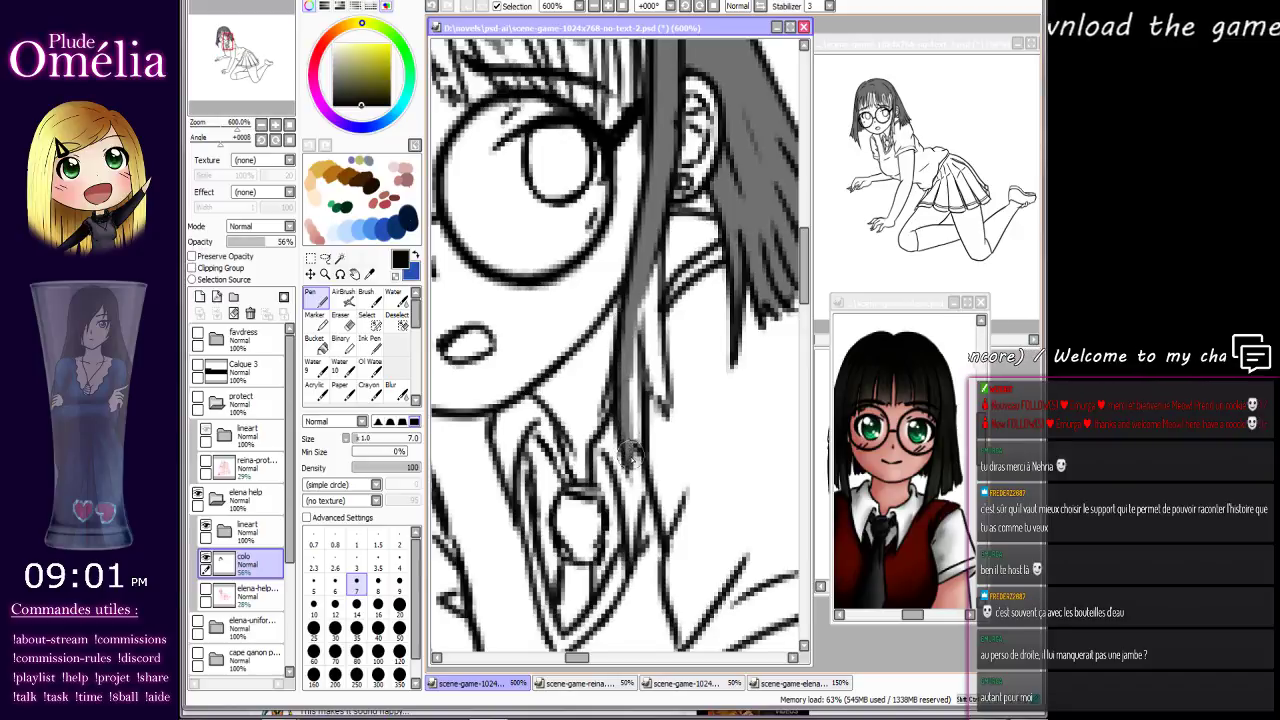
Step: Fill the remaining gaps and pointed ends of the front lock beside the jaw and neck
{"action": "left_click_drag", "start_coordinate": [631, 394], "coordinate": [631, 448]}
{"action": "left_click_drag", "start_coordinate": [628, 338], "coordinate": [624, 440]}
{"action": "left_click_drag", "start_coordinate": [630, 295], "coordinate": [624, 415]}
{"action": "left_click_drag", "start_coordinate": [628, 350], "coordinate": [630, 445]}
{"action": "left_click_drag", "start_coordinate": [640, 284], "coordinate": [652, 386]}
{"action": "mouse_move", "coordinate": [650, 326]}
{"action": "left_mouse_down"}
{"action": "mouse_move", "coordinate": [664, 404]}
{"action": "mouse_move", "coordinate": [662, 356]}
{"action": "left_mouse_up"}
{"action": "left_click_drag", "start_coordinate": [638, 234], "coordinate": [658, 345]}
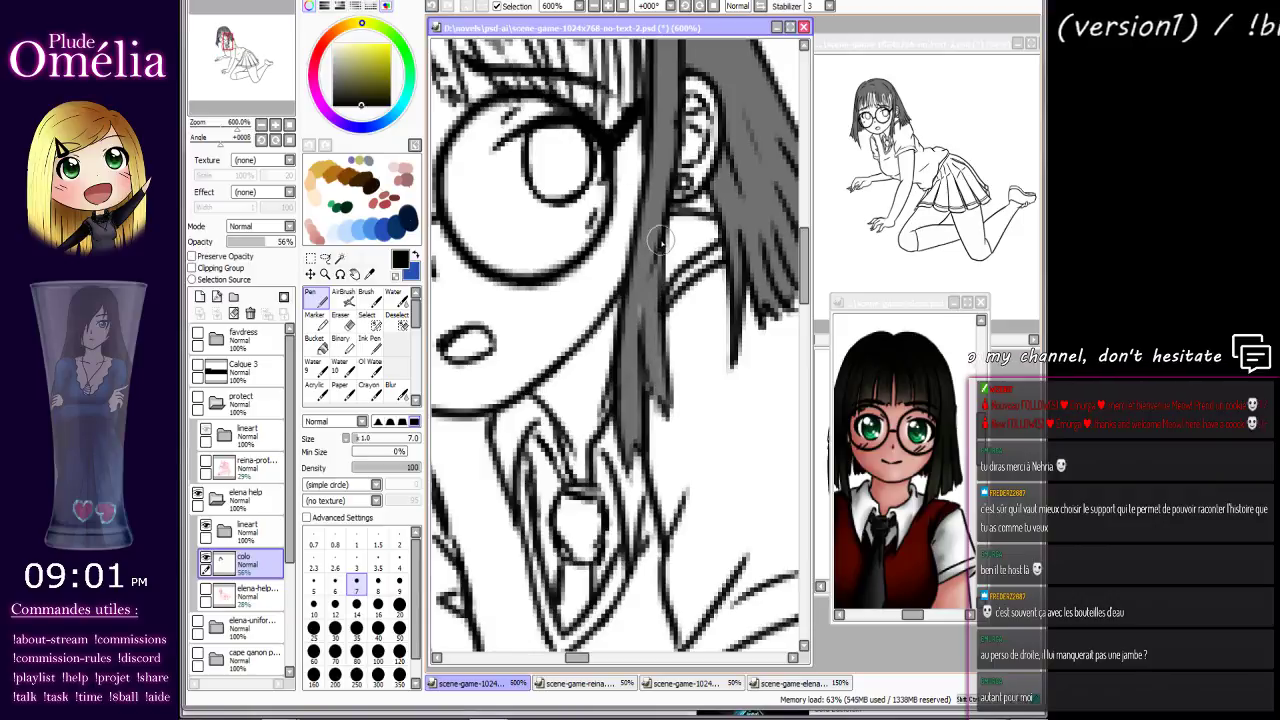
{"action": "mouse_move", "coordinate": [668, 312]}
{"action": "left_mouse_down"}
{"action": "mouse_move", "coordinate": [608, 440]}
{"action": "mouse_move", "coordinate": [616, 361]}
{"action": "left_mouse_up"}
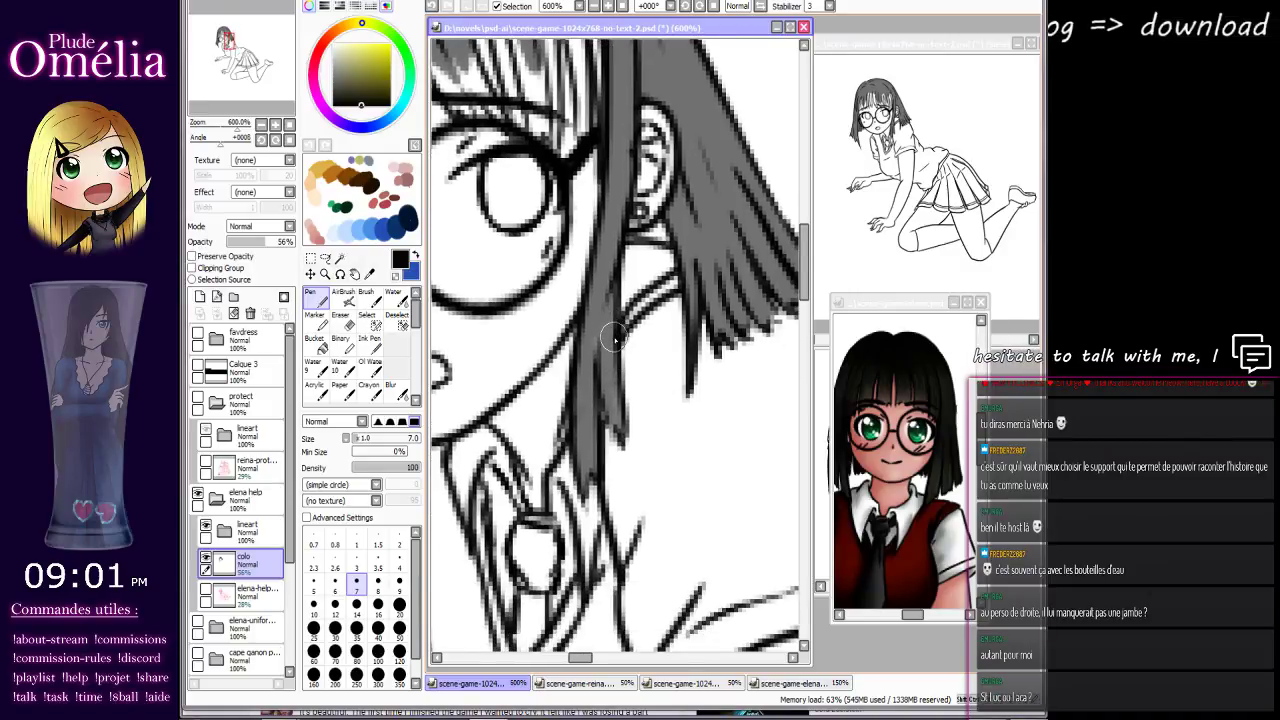
{"action": "left_click_drag", "start_coordinate": [612, 340], "coordinate": [612, 290]}
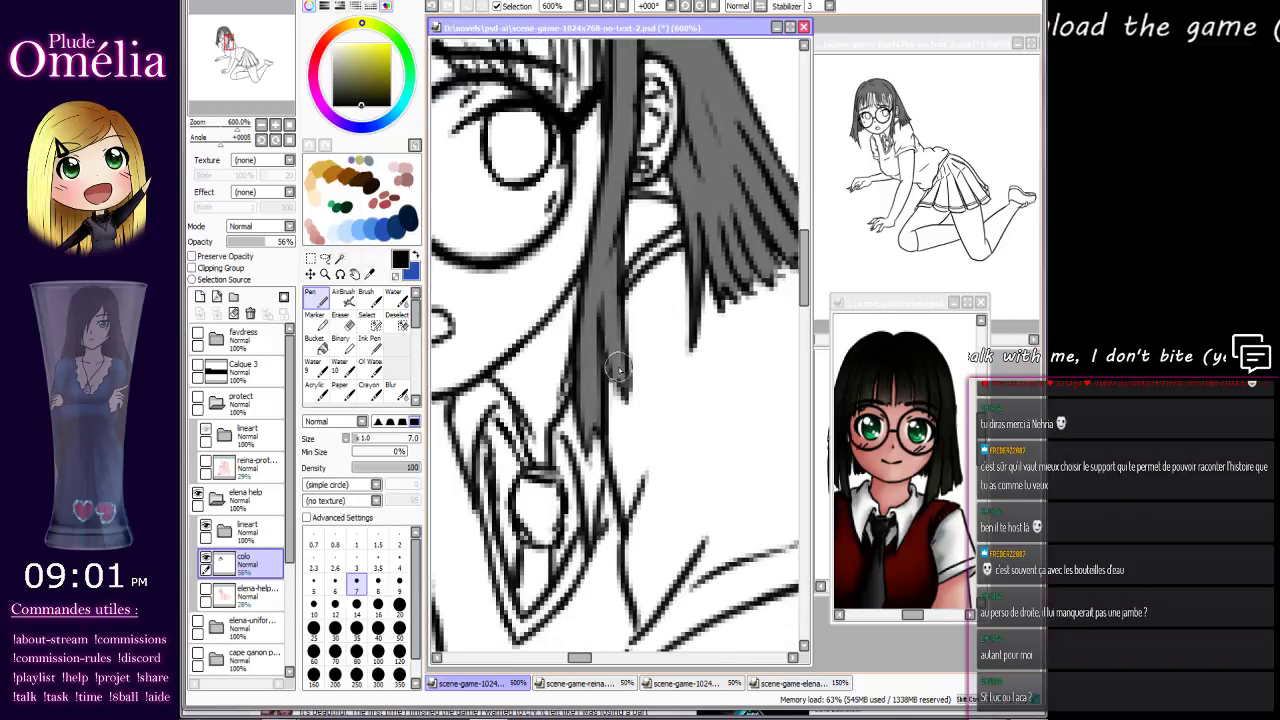
Step: Fill the fringe strands at the temple on the ear side, down to the glasses frame
{"action": "scroll", "coordinate": [608, 336], "scroll_direction": "up", "scroll_amount": 5}
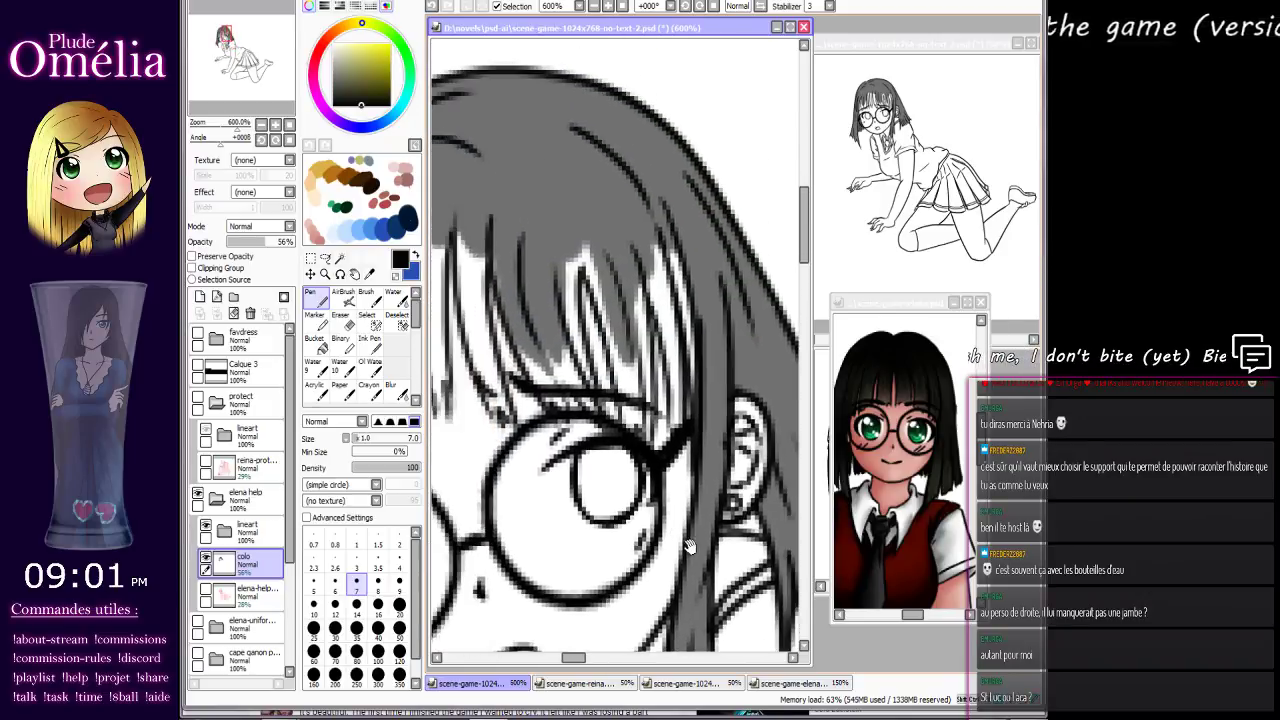
{"action": "left_click_drag", "start_coordinate": [658, 218], "coordinate": [700, 440]}
{"action": "left_click_drag", "start_coordinate": [655, 240], "coordinate": [662, 318]}
{"action": "left_click_drag", "start_coordinate": [640, 268], "coordinate": [672, 355]}
{"action": "left_click_drag", "start_coordinate": [650, 295], "coordinate": [682, 398]}
{"action": "left_click_drag", "start_coordinate": [658, 325], "coordinate": [686, 425]}
{"action": "left_click_drag", "start_coordinate": [675, 377], "coordinate": [677, 432]}
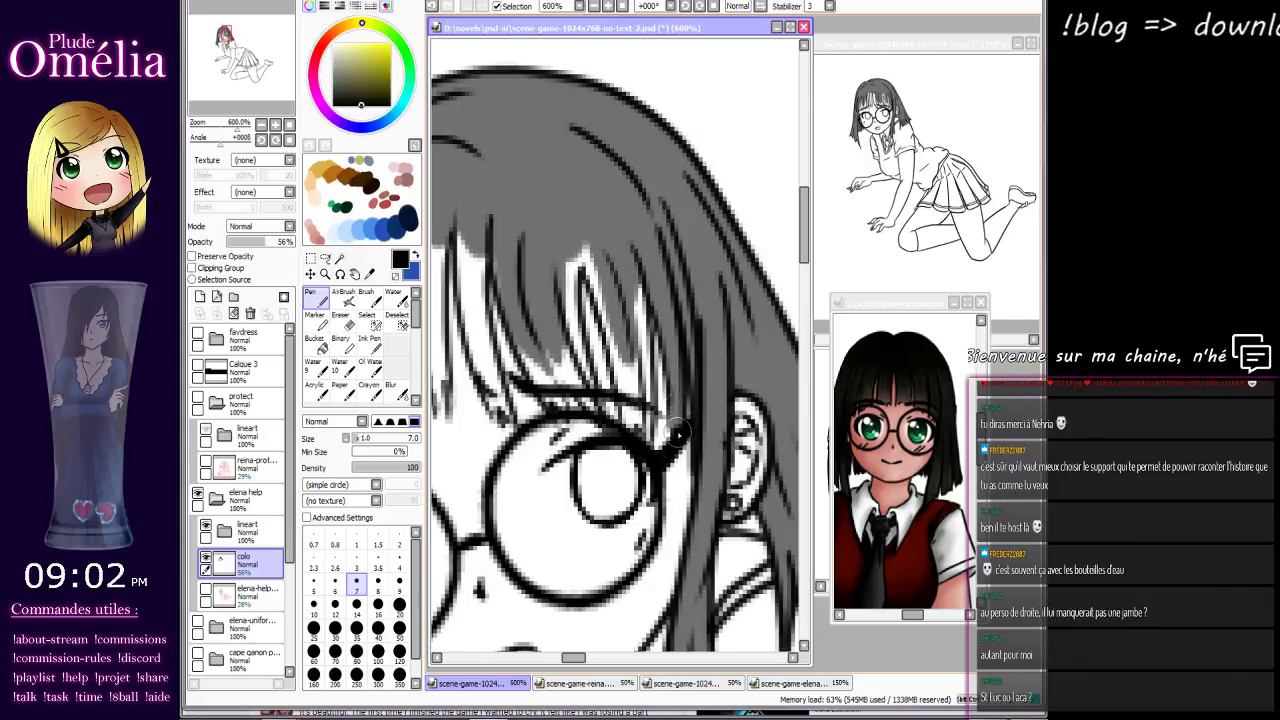
Step: Fill the white gaps between the fringe strands above the outer half of the ear-side eyebrow
{"action": "left_click_drag", "start_coordinate": [674, 356], "coordinate": [718, 370]}
{"action": "left_click_drag", "start_coordinate": [672, 262], "coordinate": [688, 362]}
{"action": "mouse_move", "coordinate": [683, 298]}
{"action": "left_mouse_down"}
{"action": "mouse_move", "coordinate": [693, 414]}
{"action": "mouse_move", "coordinate": [675, 322]}
{"action": "mouse_move", "coordinate": [685, 435]}
{"action": "left_mouse_up"}
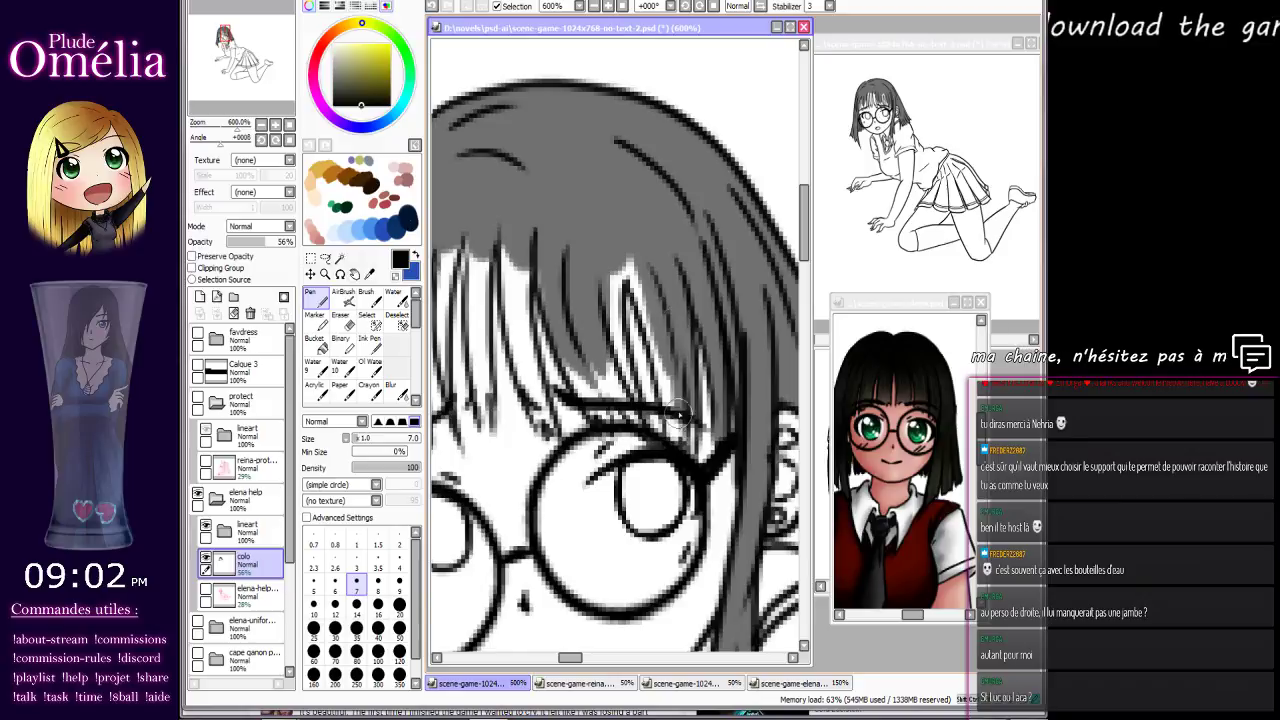
{"action": "left_click_drag", "start_coordinate": [673, 376], "coordinate": [668, 430]}
{"action": "left_click_drag", "start_coordinate": [646, 312], "coordinate": [680, 414]}
{"action": "left_click_drag", "start_coordinate": [622, 256], "coordinate": [662, 336]}
{"action": "left_click_drag", "start_coordinate": [665, 398], "coordinate": [710, 331]}
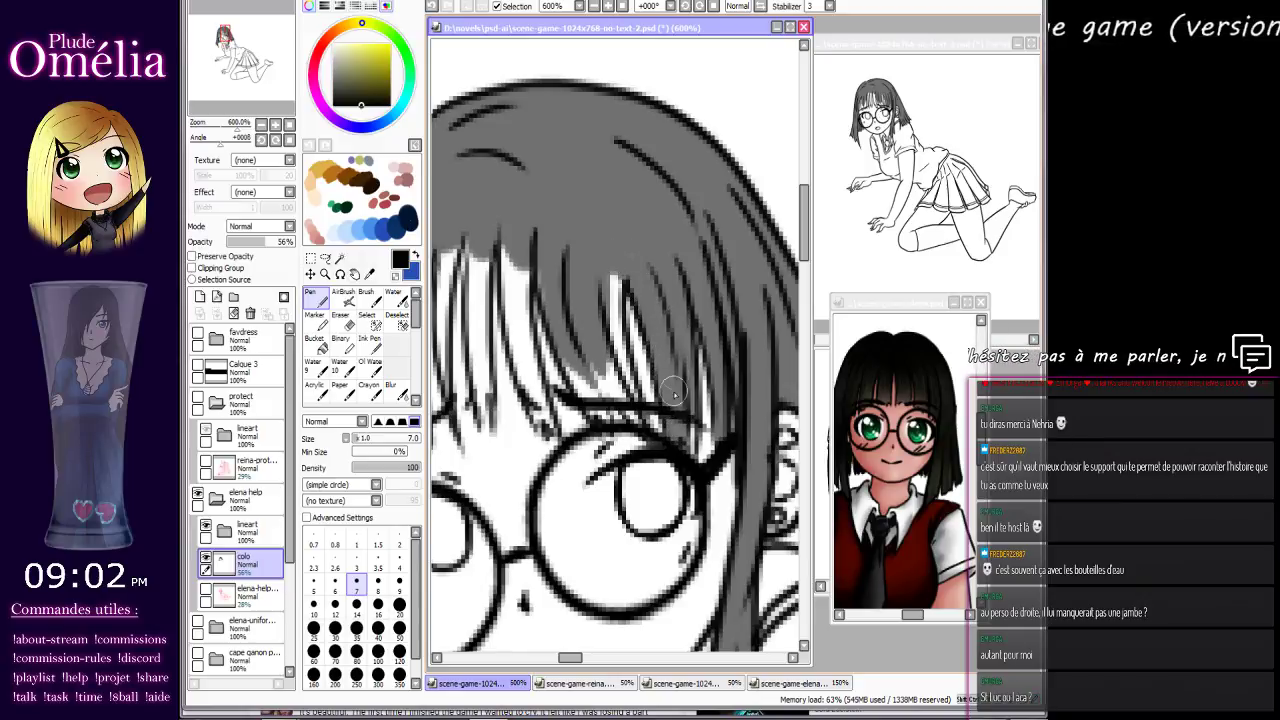
Step: Fill the fringe strands above the inner end of the ear-side eyebrow, down to their tips
{"action": "left_click_drag", "start_coordinate": [664, 195], "coordinate": [667, 258]}
{"action": "mouse_move", "coordinate": [661, 217]}
{"action": "left_mouse_down"}
{"action": "mouse_move", "coordinate": [662, 278]}
{"action": "mouse_move", "coordinate": [658, 230]}
{"action": "mouse_move", "coordinate": [681, 321]}
{"action": "mouse_move", "coordinate": [656, 290]}
{"action": "mouse_move", "coordinate": [685, 366]}
{"action": "mouse_move", "coordinate": [647, 292]}
{"action": "mouse_move", "coordinate": [681, 368]}
{"action": "mouse_move", "coordinate": [632, 320]}
{"action": "left_mouse_up"}
{"action": "left_click_drag", "start_coordinate": [590, 254], "coordinate": [612, 337]}
{"action": "left_click_drag", "start_coordinate": [589, 294], "coordinate": [602, 324]}
{"action": "mouse_move", "coordinate": [580, 279]}
{"action": "left_mouse_down"}
{"action": "mouse_move", "coordinate": [588, 300]}
{"action": "mouse_move", "coordinate": [637, 328]}
{"action": "left_mouse_up"}
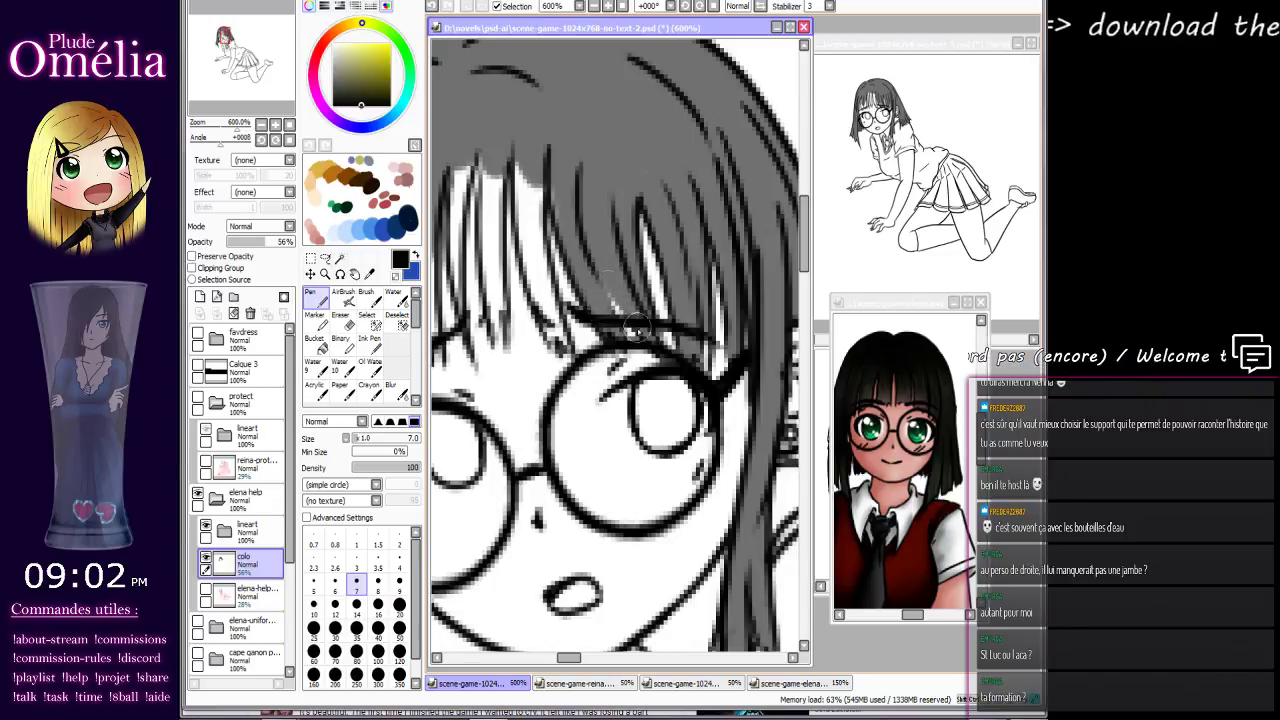
{"action": "left_click_drag", "start_coordinate": [594, 271], "coordinate": [625, 322]}
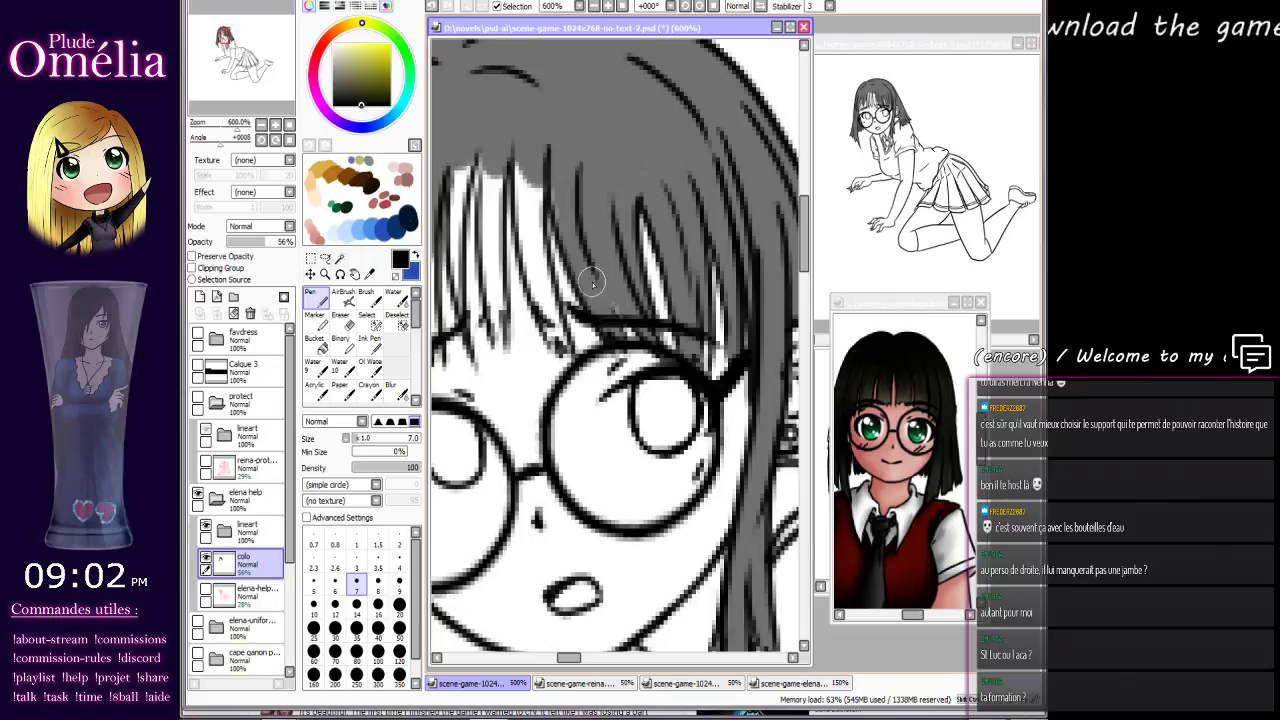
Step: Paint the fringe lock over the bridge of the nose, filling it down to its pointed ends
{"action": "mouse_move", "coordinate": [555, 200]}
{"action": "left_mouse_down"}
{"action": "mouse_move", "coordinate": [561, 218]}
{"action": "mouse_move", "coordinate": [560, 187]}
{"action": "mouse_move", "coordinate": [580, 261]}
{"action": "mouse_move", "coordinate": [561, 210]}
{"action": "mouse_move", "coordinate": [543, 232]}
{"action": "left_mouse_up"}
{"action": "left_click_drag", "start_coordinate": [534, 168], "coordinate": [529, 272]}
{"action": "left_click_drag", "start_coordinate": [519, 214], "coordinate": [539, 300]}
{"action": "mouse_move", "coordinate": [518, 238]}
{"action": "left_mouse_down"}
{"action": "mouse_move", "coordinate": [527, 290]}
{"action": "mouse_move", "coordinate": [550, 302]}
{"action": "mouse_move", "coordinate": [572, 225]}
{"action": "mouse_move", "coordinate": [596, 290]}
{"action": "left_mouse_up"}
{"action": "left_click_drag", "start_coordinate": [569, 237], "coordinate": [586, 284]}
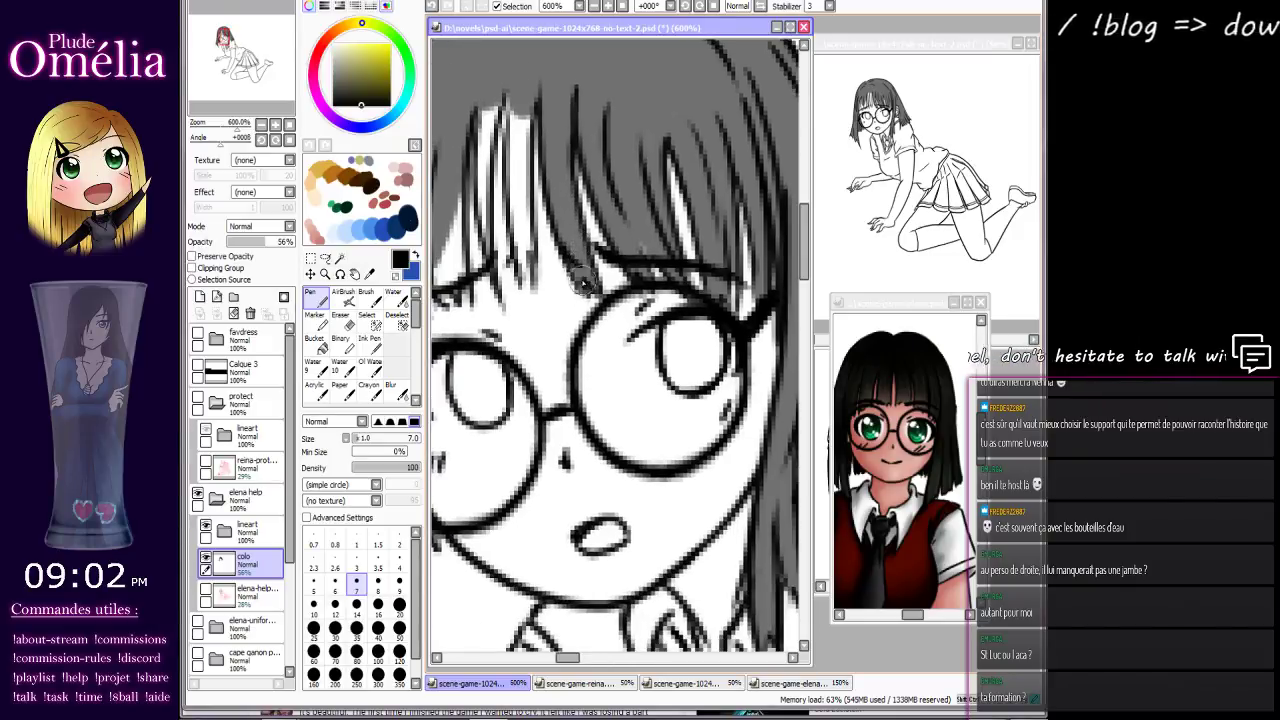
{"action": "left_click_drag", "start_coordinate": [562, 191], "coordinate": [637, 293]}
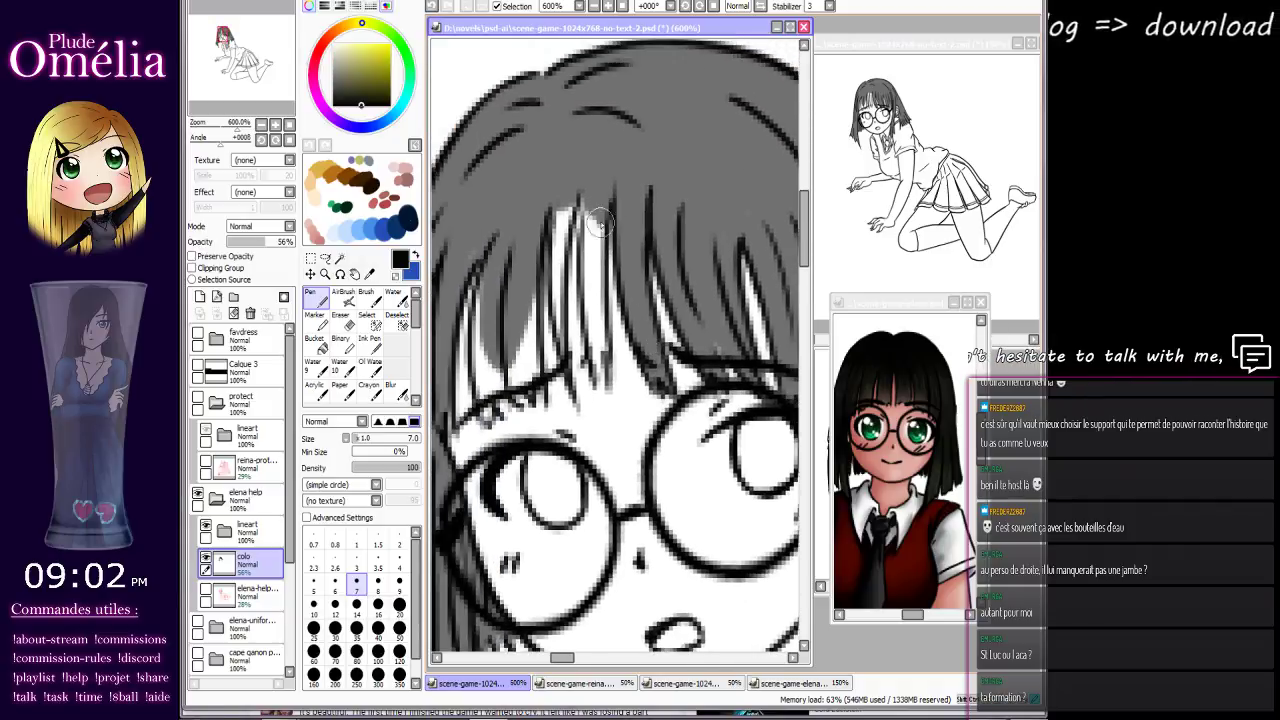
Step: Paint the narrow strands in the middle of the fringe and undo the last stroke
{"action": "left_click_drag", "start_coordinate": [602, 221], "coordinate": [602, 264]}
{"action": "left_click_drag", "start_coordinate": [582, 188], "coordinate": [592, 272]}
{"action": "left_click_drag", "start_coordinate": [578, 220], "coordinate": [596, 320]}
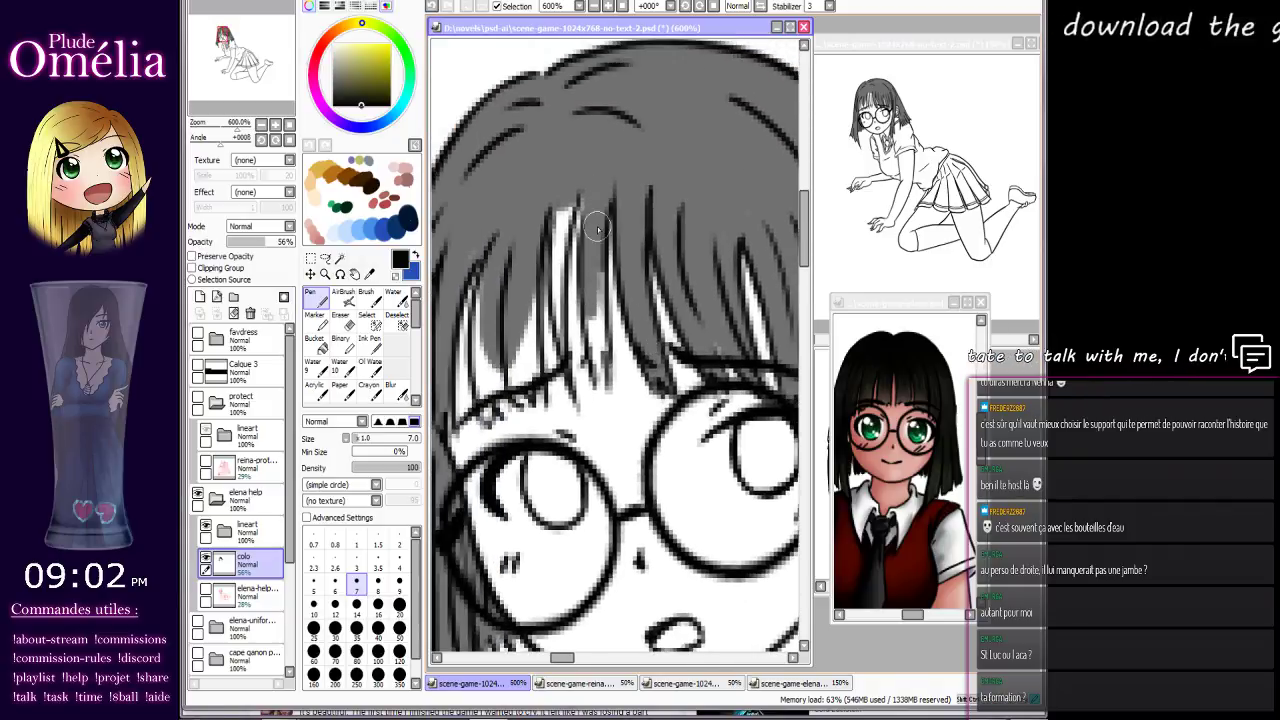
{"action": "left_click_drag", "start_coordinate": [597, 240], "coordinate": [606, 330]}
{"action": "left_click_drag", "start_coordinate": [590, 262], "coordinate": [604, 358]}
{"action": "mouse_move", "coordinate": [596, 308]}
{"action": "left_mouse_down"}
{"action": "mouse_move", "coordinate": [592, 375]}
{"action": "mouse_move", "coordinate": [602, 356]}
{"action": "mouse_move", "coordinate": [606, 392]}
{"action": "left_mouse_up"}
{"action": "key", "text": "ctrl+z"}
Step: Fill the white gap at the roots of the central fringe and the strand next to it
{"action": "left_click_drag", "start_coordinate": [598, 295], "coordinate": [677, 325]}
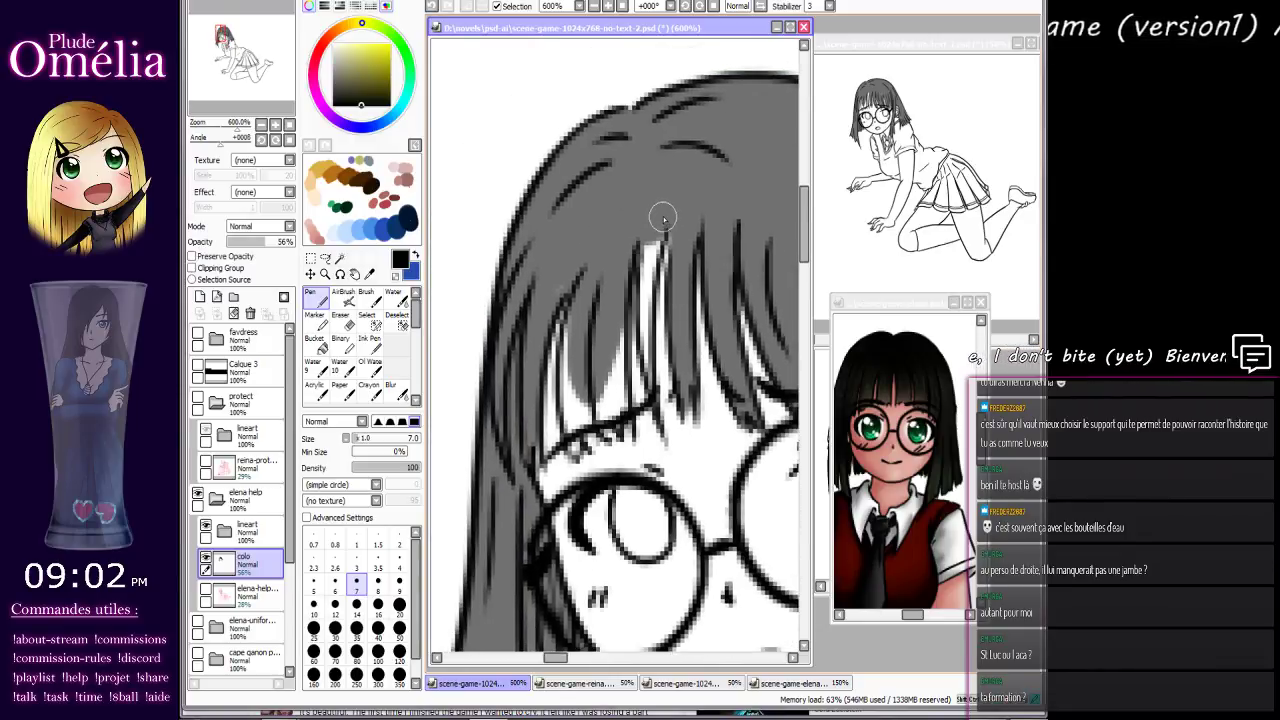
{"action": "mouse_move", "coordinate": [662, 222]}
{"action": "left_mouse_down"}
{"action": "mouse_move", "coordinate": [641, 285]}
{"action": "mouse_move", "coordinate": [652, 223]}
{"action": "mouse_move", "coordinate": [642, 340]}
{"action": "mouse_move", "coordinate": [661, 350]}
{"action": "mouse_move", "coordinate": [686, 230]}
{"action": "mouse_move", "coordinate": [641, 268]}
{"action": "left_mouse_up"}
{"action": "left_click_drag", "start_coordinate": [643, 198], "coordinate": [644, 286]}
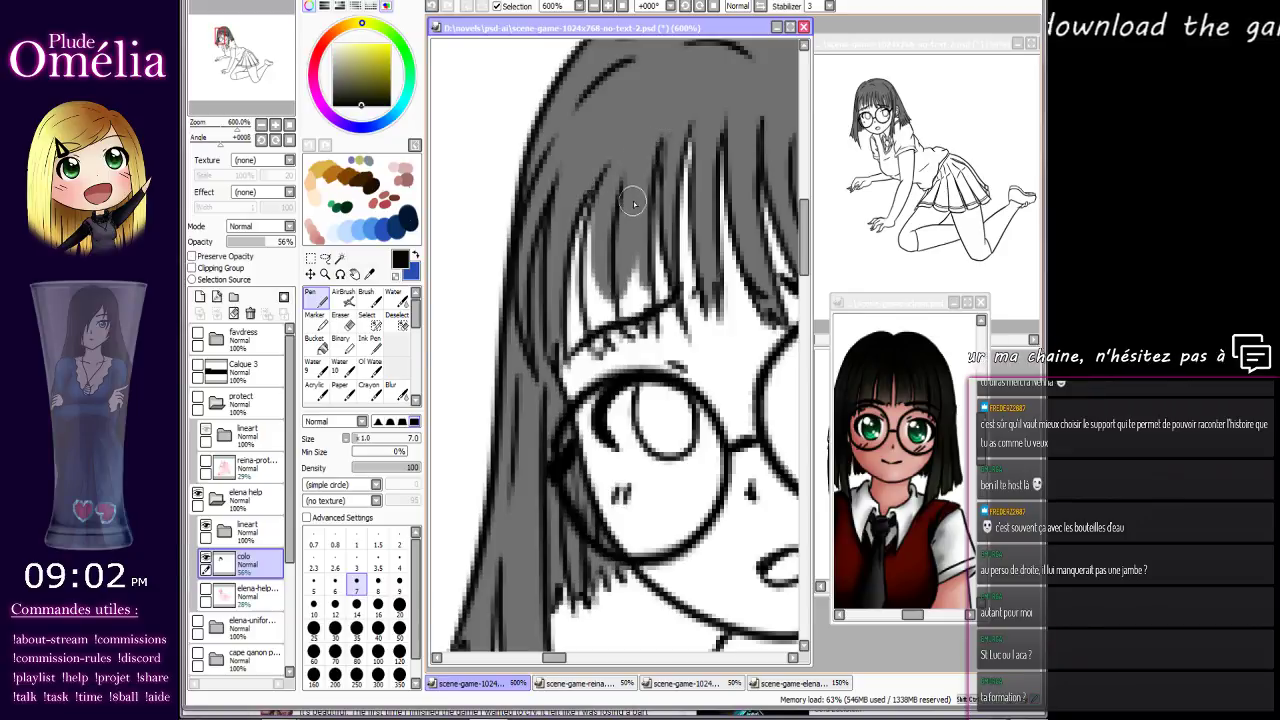
{"action": "left_click_drag", "start_coordinate": [660, 365], "coordinate": [628, 288]}
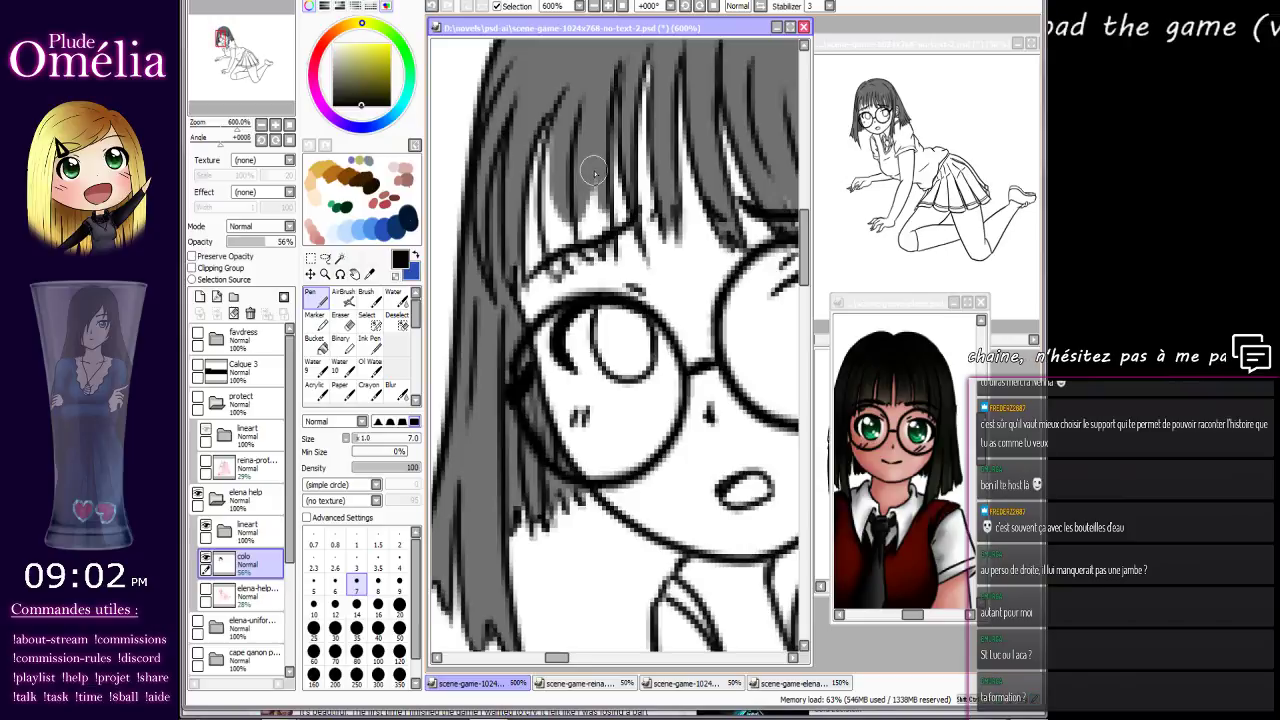
Step: Fill the fringe strands above the other eyebrow and the gaps at that temple, down to their tips
{"action": "mouse_move", "coordinate": [594, 172]}
{"action": "left_mouse_down"}
{"action": "mouse_move", "coordinate": [583, 226]}
{"action": "mouse_move", "coordinate": [604, 212]}
{"action": "mouse_move", "coordinate": [606, 200]}
{"action": "mouse_move", "coordinate": [570, 228]}
{"action": "mouse_move", "coordinate": [600, 279]}
{"action": "mouse_move", "coordinate": [580, 255]}
{"action": "mouse_move", "coordinate": [586, 333]}
{"action": "mouse_move", "coordinate": [578, 278]}
{"action": "mouse_move", "coordinate": [592, 295]}
{"action": "mouse_move", "coordinate": [582, 332]}
{"action": "mouse_move", "coordinate": [585, 320]}
{"action": "left_mouse_up"}
{"action": "left_click_drag", "start_coordinate": [610, 270], "coordinate": [616, 322]}
{"action": "left_click_drag", "start_coordinate": [549, 367], "coordinate": [557, 411]}
{"action": "mouse_move", "coordinate": [570, 298]}
{"action": "left_mouse_down"}
{"action": "mouse_move", "coordinate": [574, 246]}
{"action": "mouse_move", "coordinate": [526, 394]}
{"action": "left_mouse_up"}
{"action": "left_click_drag", "start_coordinate": [608, 348], "coordinate": [586, 125]}
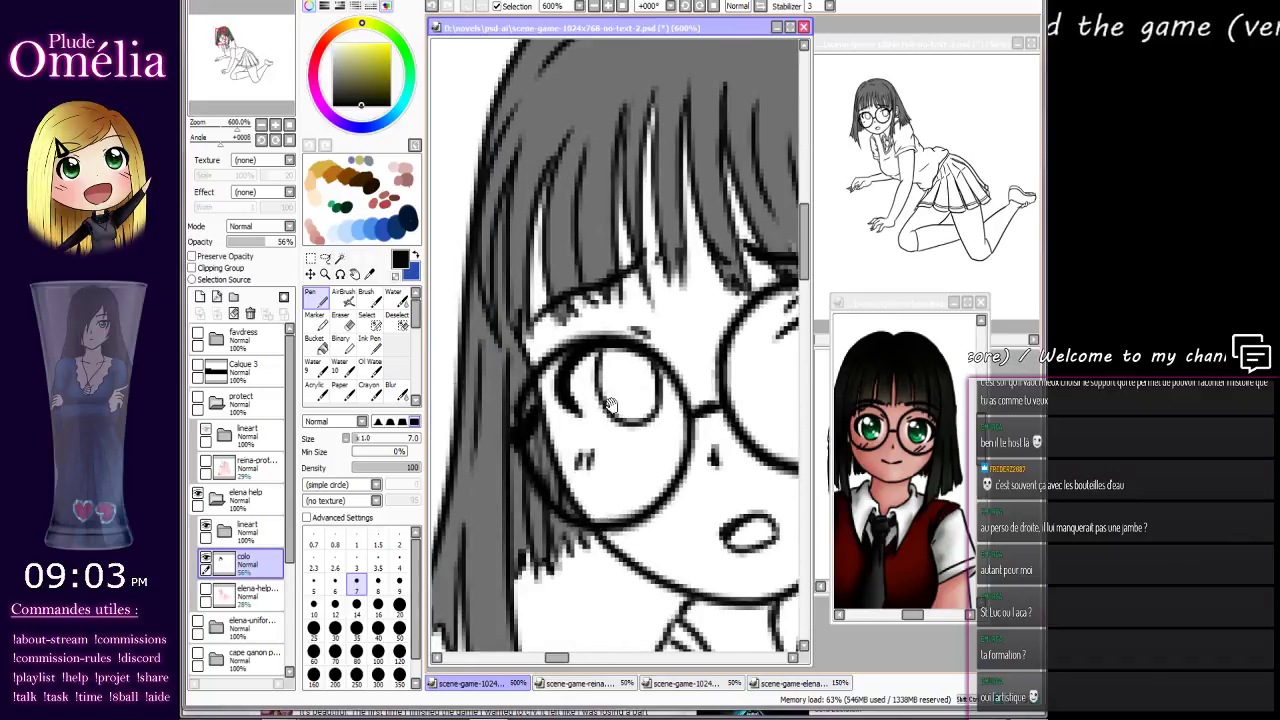
Step: Examine the filled side hair and fringe around the glasses and ear for missed spots
{"action": "left_click_drag", "start_coordinate": [612, 406], "coordinate": [600, 215]}
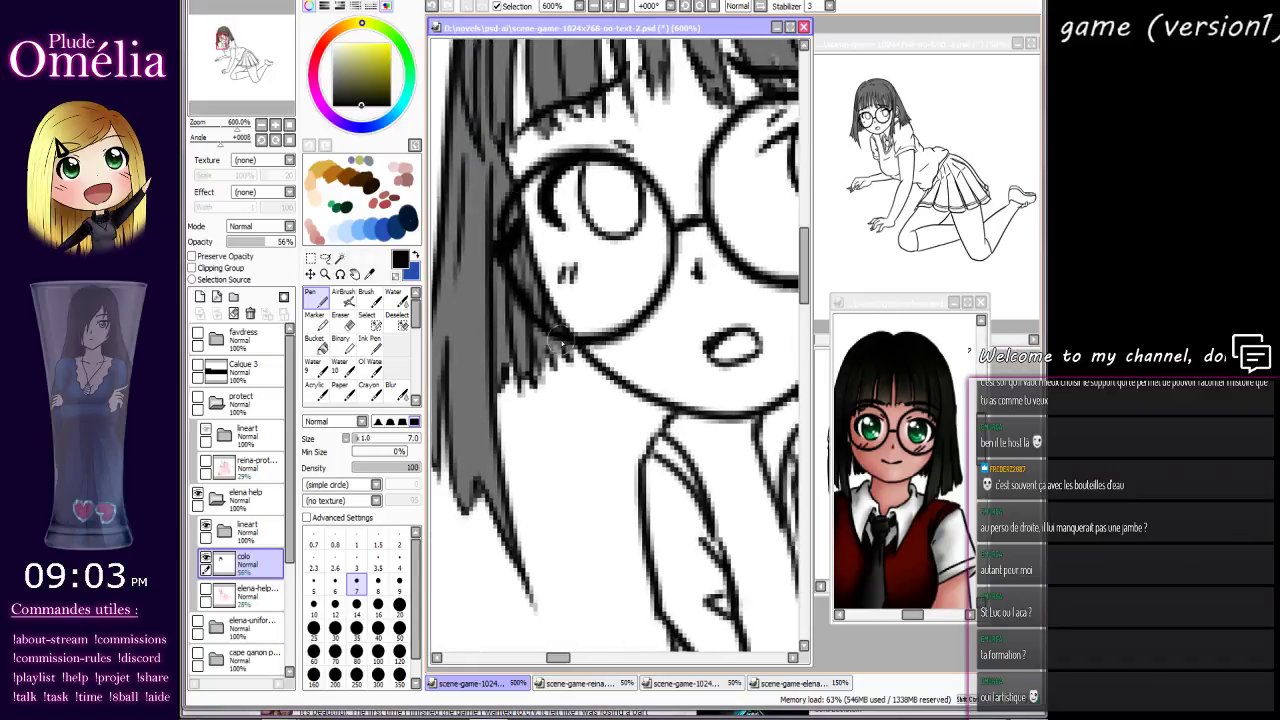
{"action": "left_click_drag", "start_coordinate": [562, 342], "coordinate": [577, 360]}
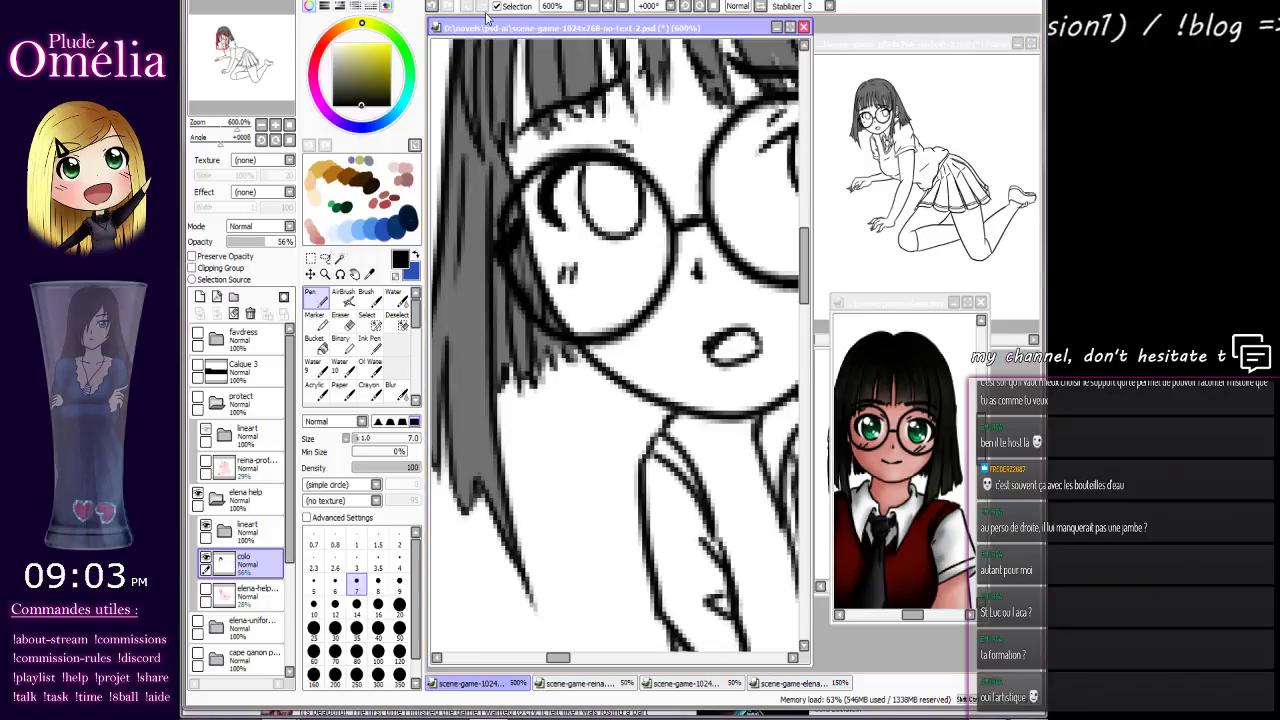
{"action": "left_click", "coordinate": [607, 8]}
{"action": "left_click", "coordinate": [607, 8]}
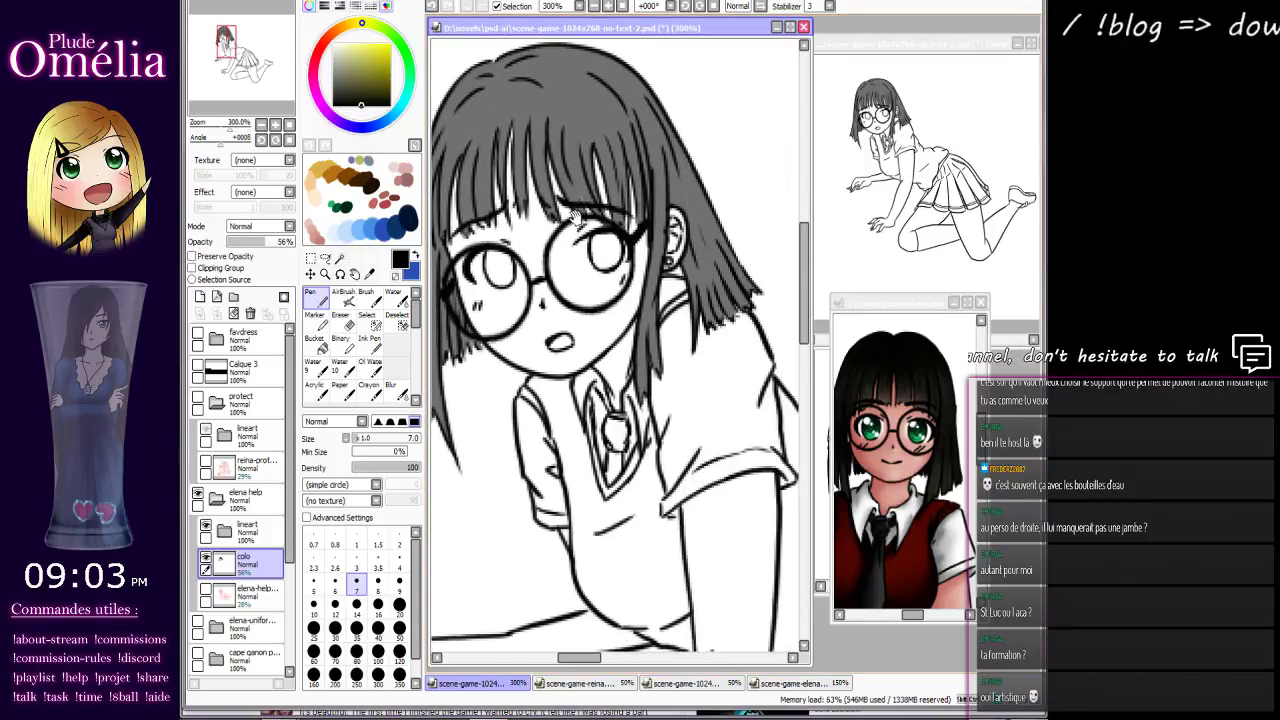
{"action": "left_click", "coordinate": [579, 7]}
{"action": "left_click", "coordinate": [608, 7]}
{"action": "left_click", "coordinate": [608, 7]}
{"action": "left_click", "coordinate": [608, 7]}
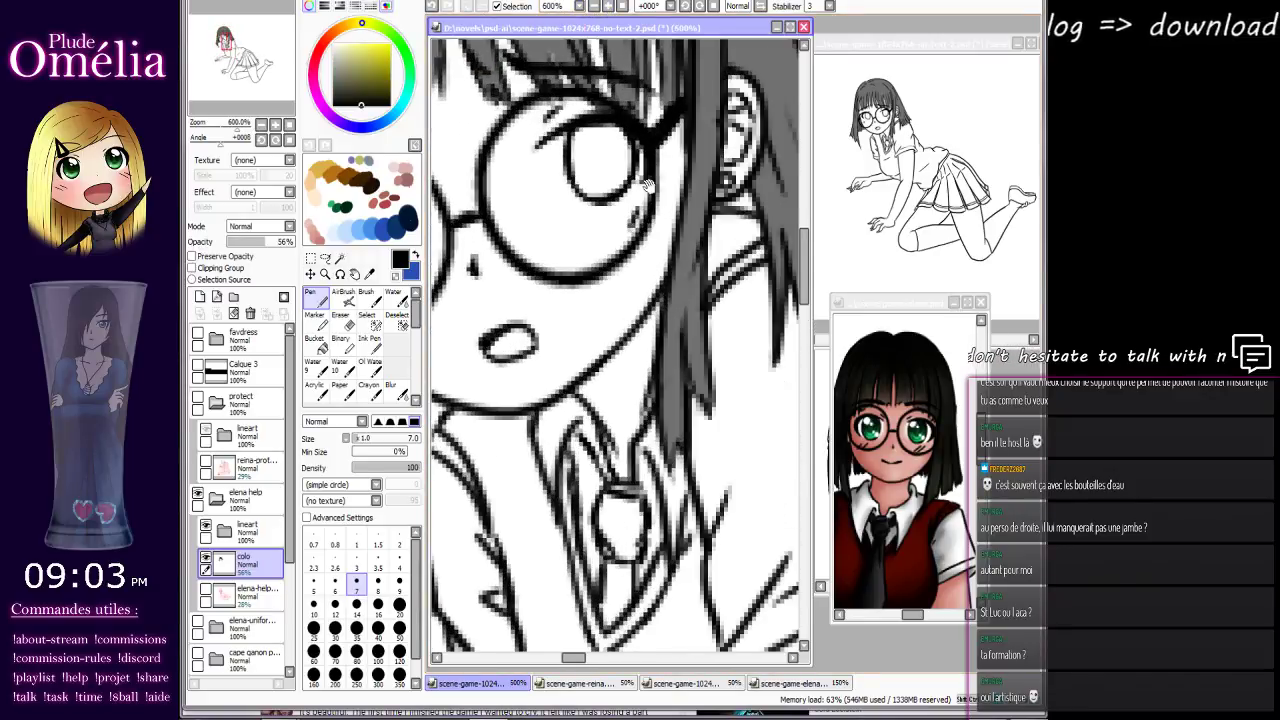
{"action": "left_click_drag", "start_coordinate": [648, 187], "coordinate": [497, 177]}
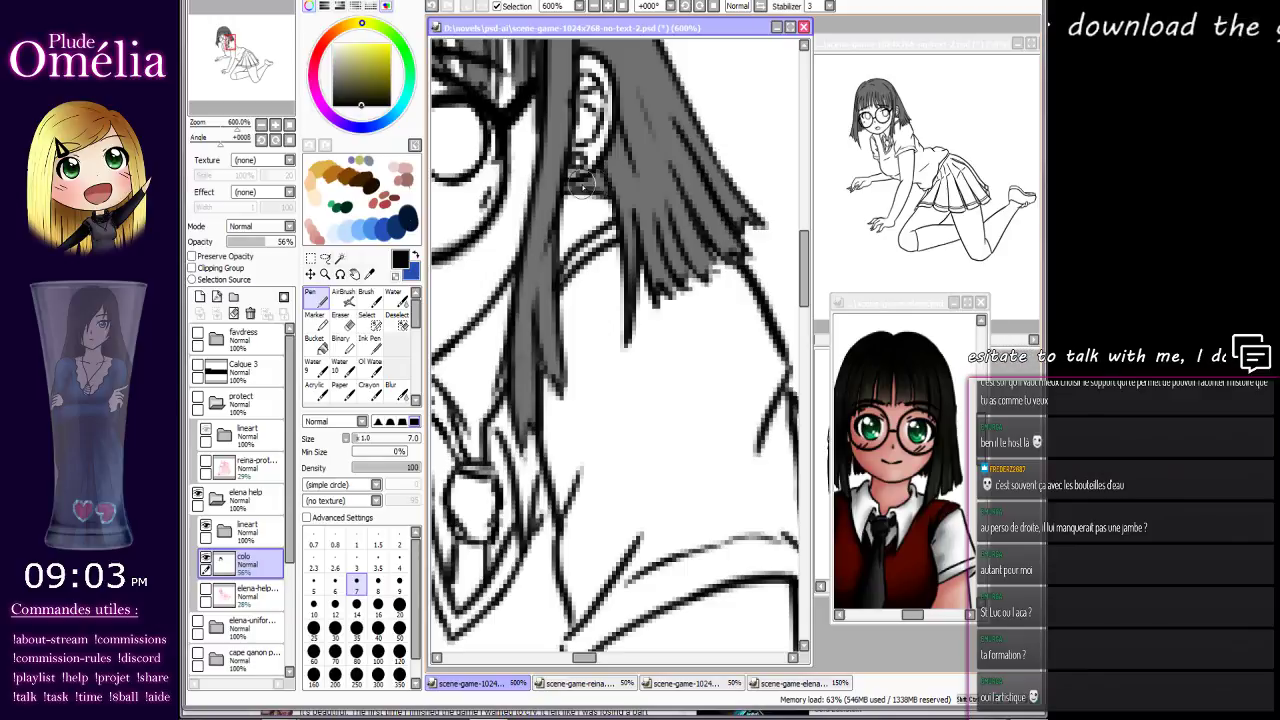
{"action": "mouse_move", "coordinate": [605, 178]}
{"action": "left_mouse_down"}
{"action": "mouse_move", "coordinate": [650, 193]}
{"action": "mouse_move", "coordinate": [622, 204]}
{"action": "mouse_move", "coordinate": [777, 215]}
{"action": "left_mouse_up"}
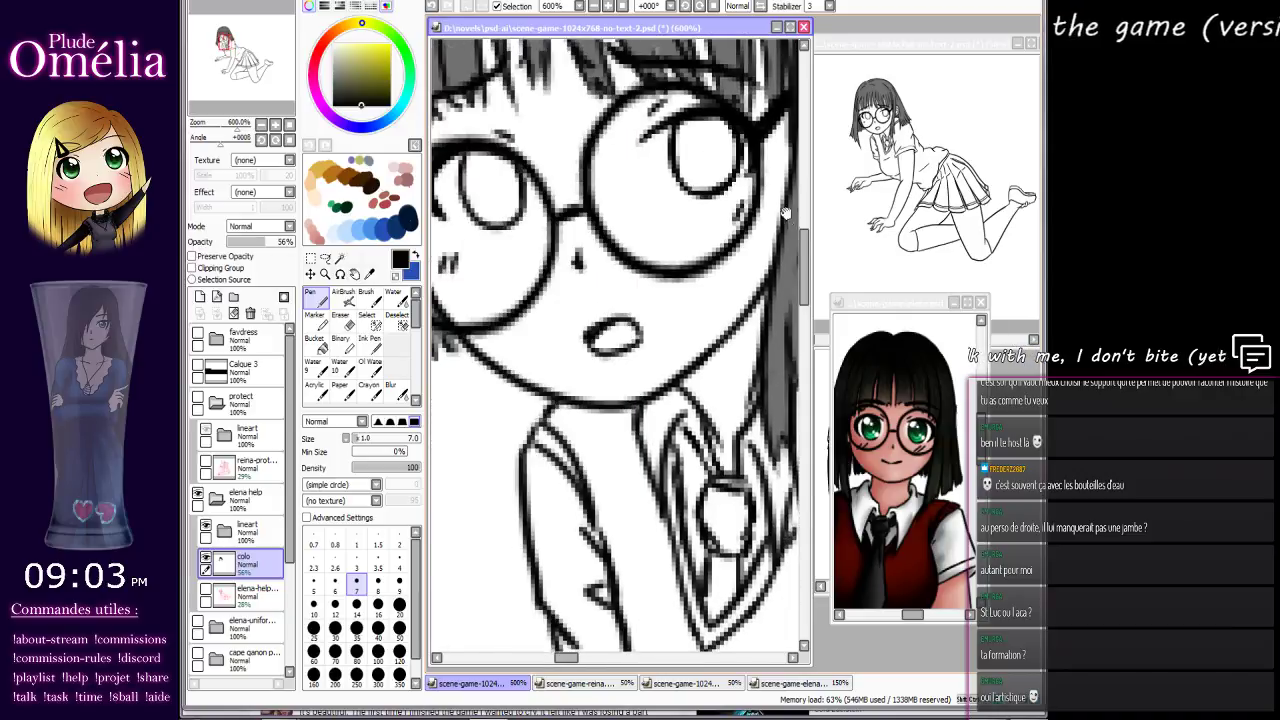
{"action": "left_click_drag", "start_coordinate": [583, 262], "coordinate": [787, 213]}
{"action": "left_click_drag", "start_coordinate": [667, 206], "coordinate": [638, 275]}
{"action": "left_click_drag", "start_coordinate": [537, 195], "coordinate": [480, 387]}
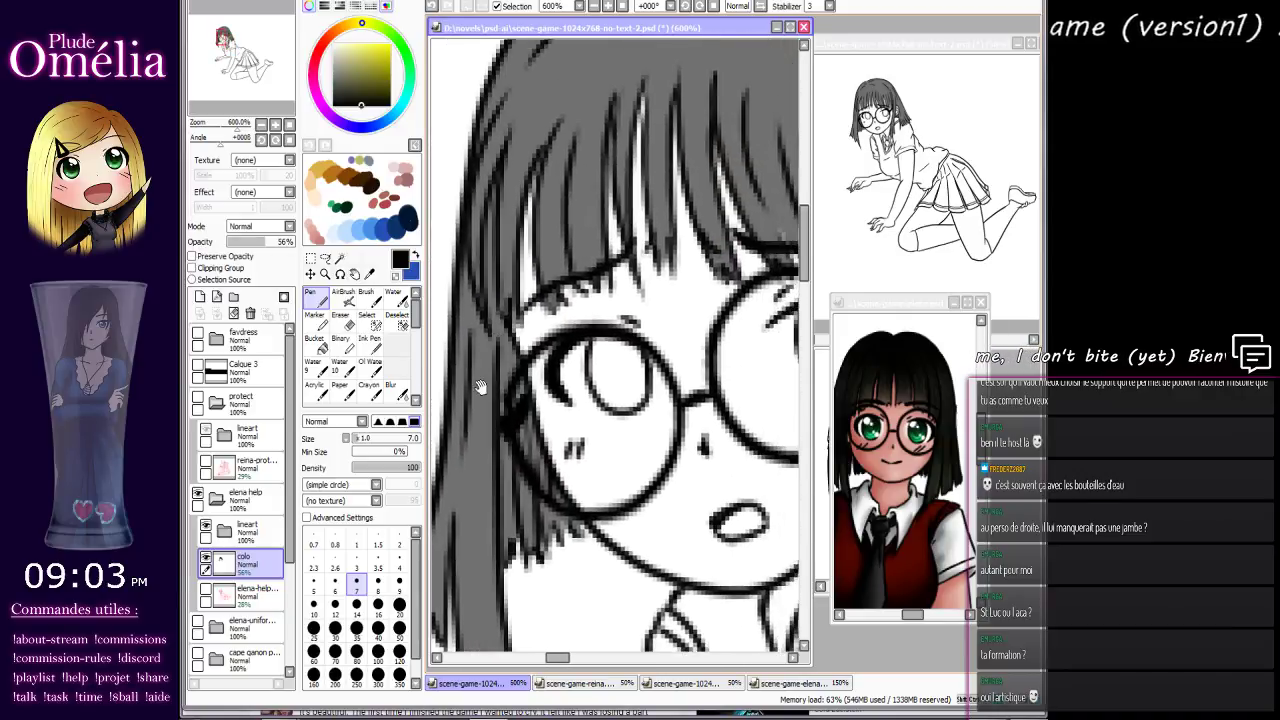
Step: Compare the hair fill across the whole head and above the eyebrow for remaining gaps
{"action": "left_click", "coordinate": [594, 6]}
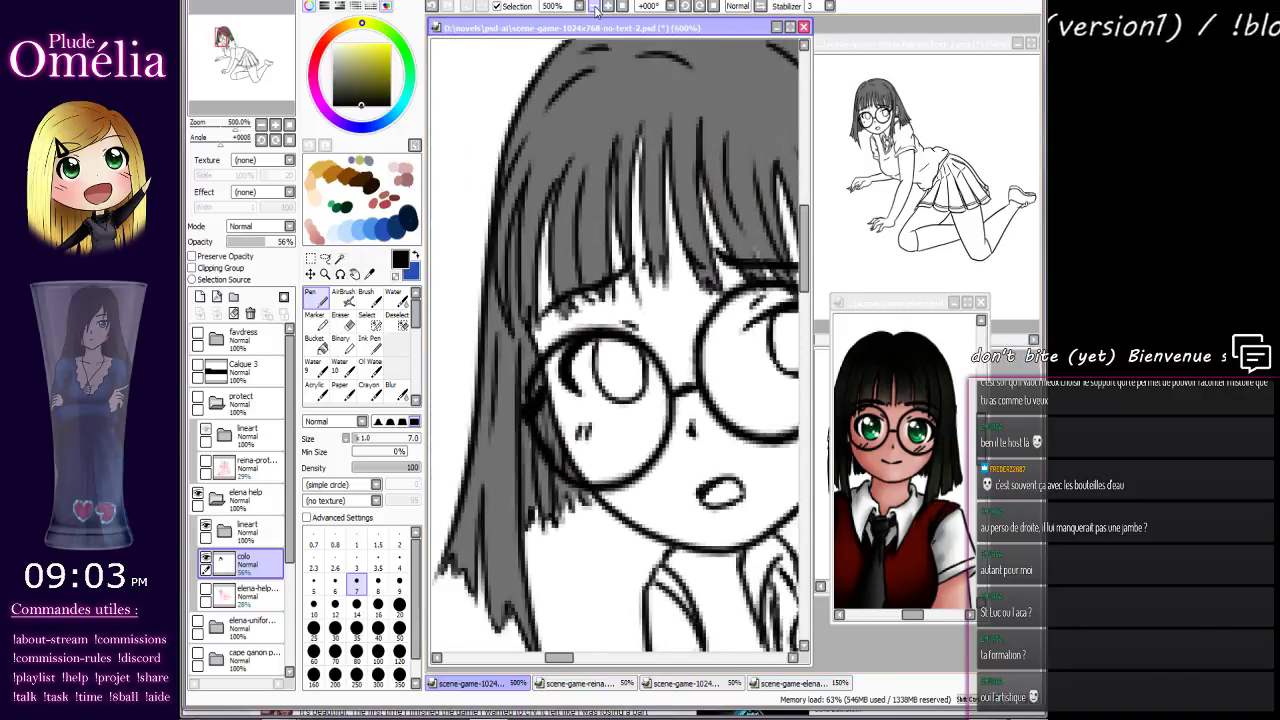
{"action": "left_click", "coordinate": [594, 6]}
{"action": "left_click", "coordinate": [594, 6]}
{"action": "left_click_drag", "start_coordinate": [627, 249], "coordinate": [509, 216]}
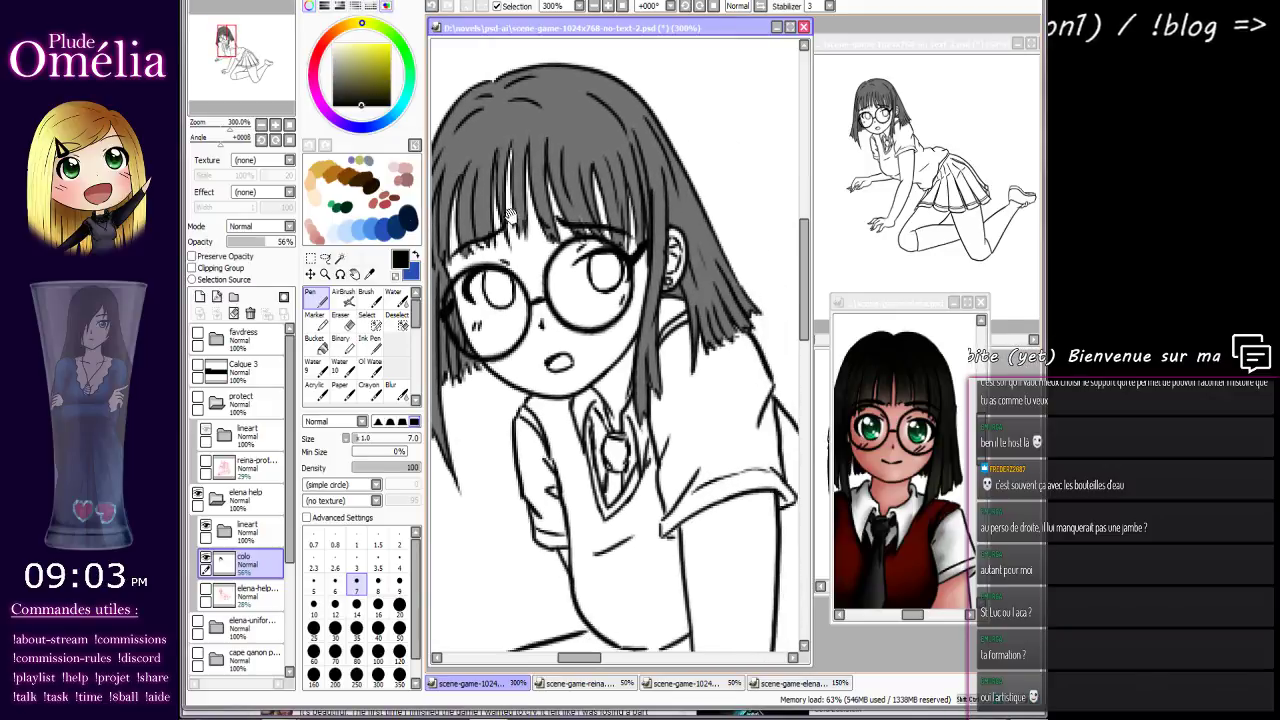
{"action": "left_click", "coordinate": [605, 8]}
{"action": "left_click", "coordinate": [605, 8]}
{"action": "left_click", "coordinate": [605, 8]}
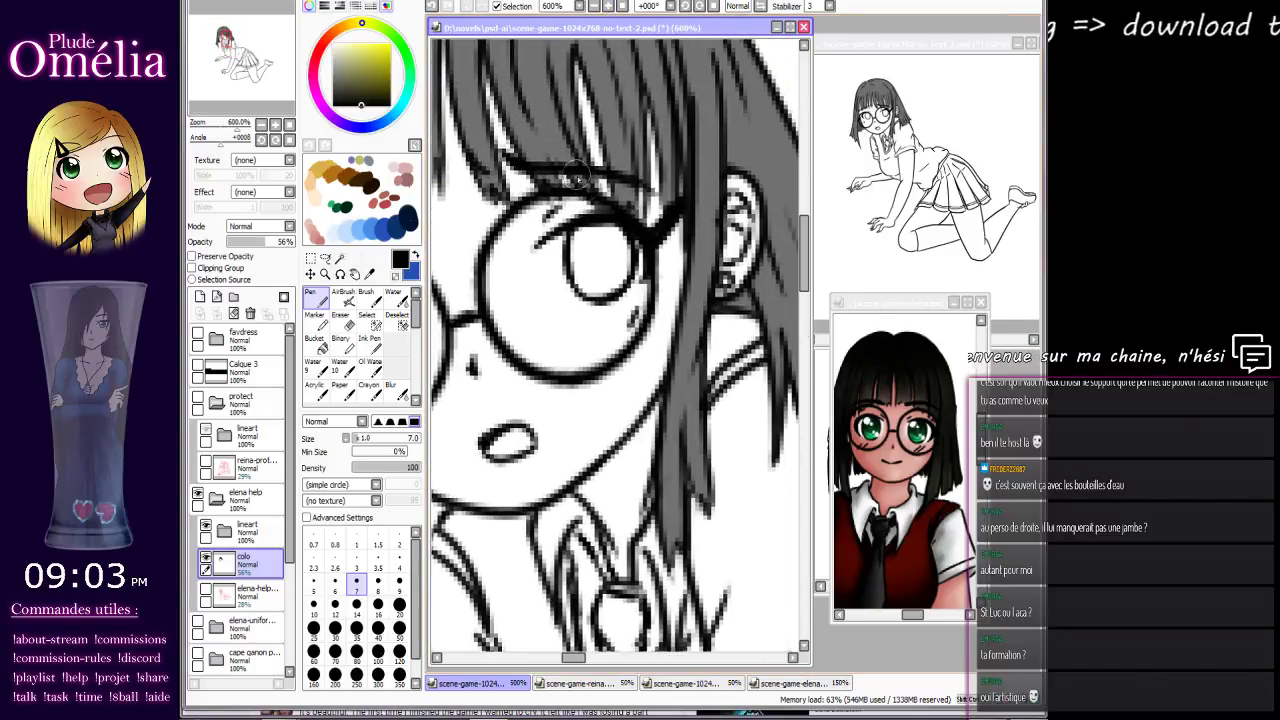
{"action": "left_click", "coordinate": [595, 6]}
{"action": "left_click", "coordinate": [595, 6]}
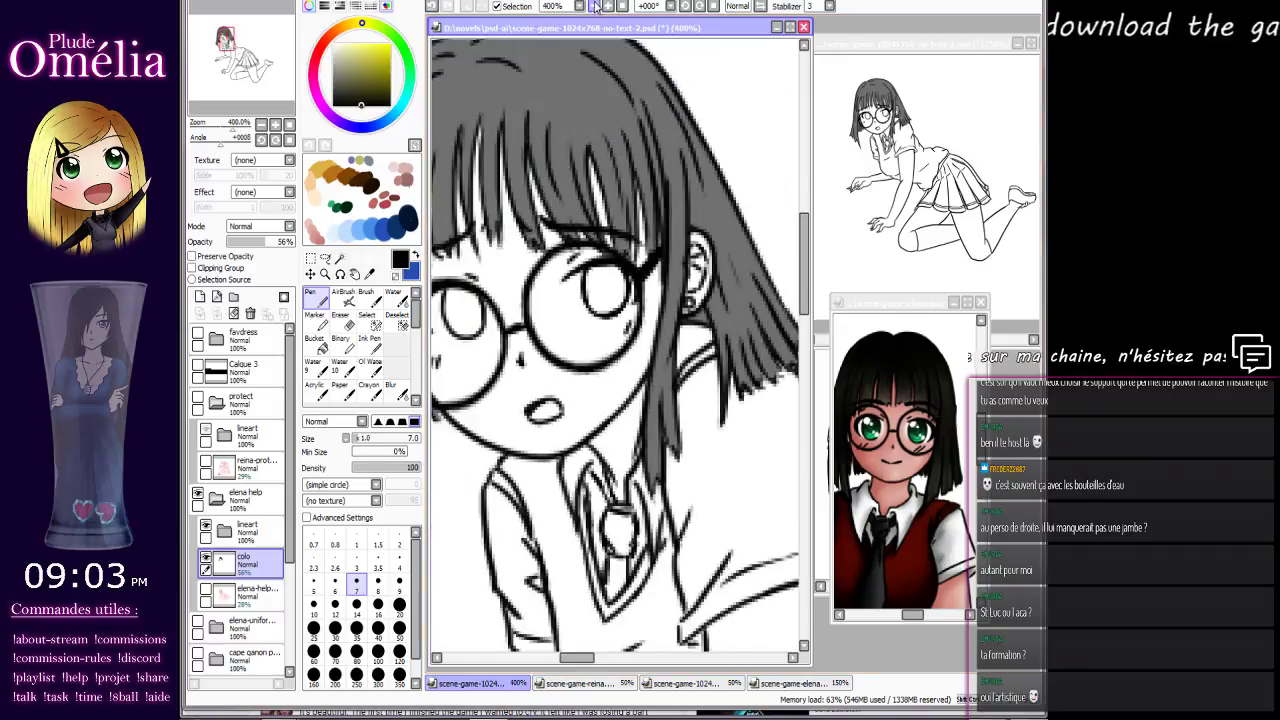
{"action": "left_click", "coordinate": [595, 6]}
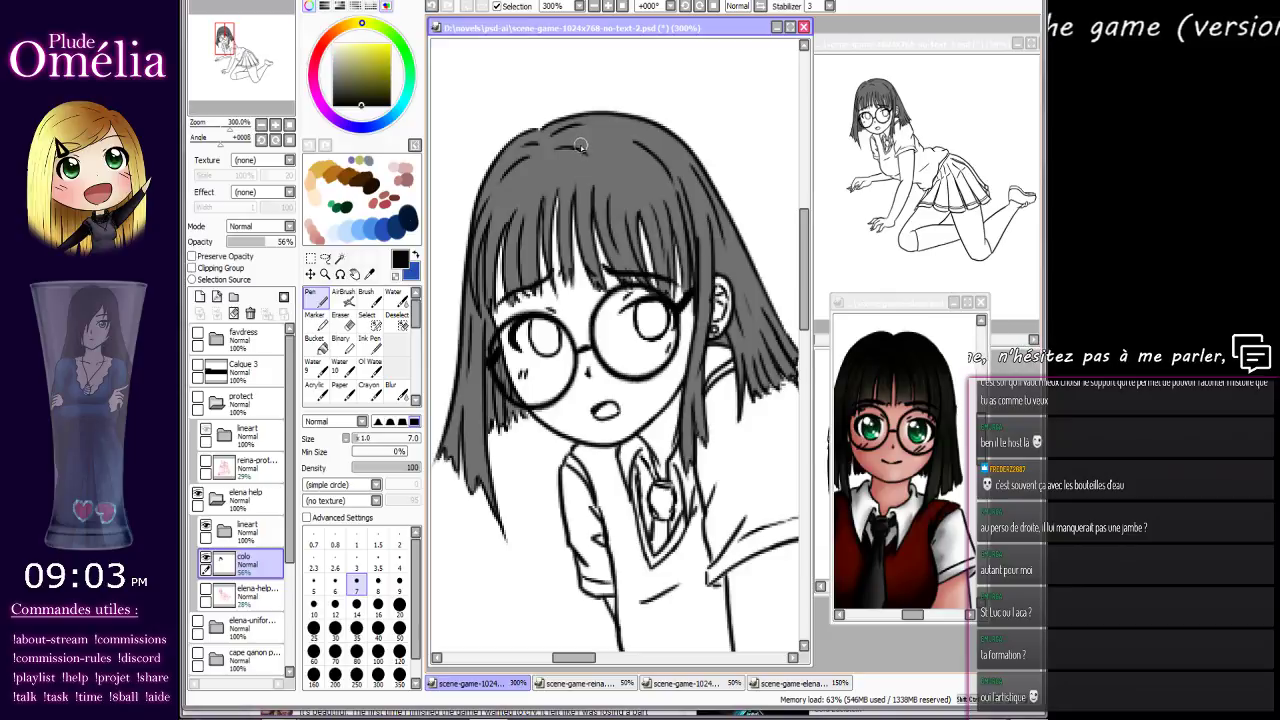
{"action": "left_click_drag", "start_coordinate": [572, 158], "coordinate": [579, 126]}
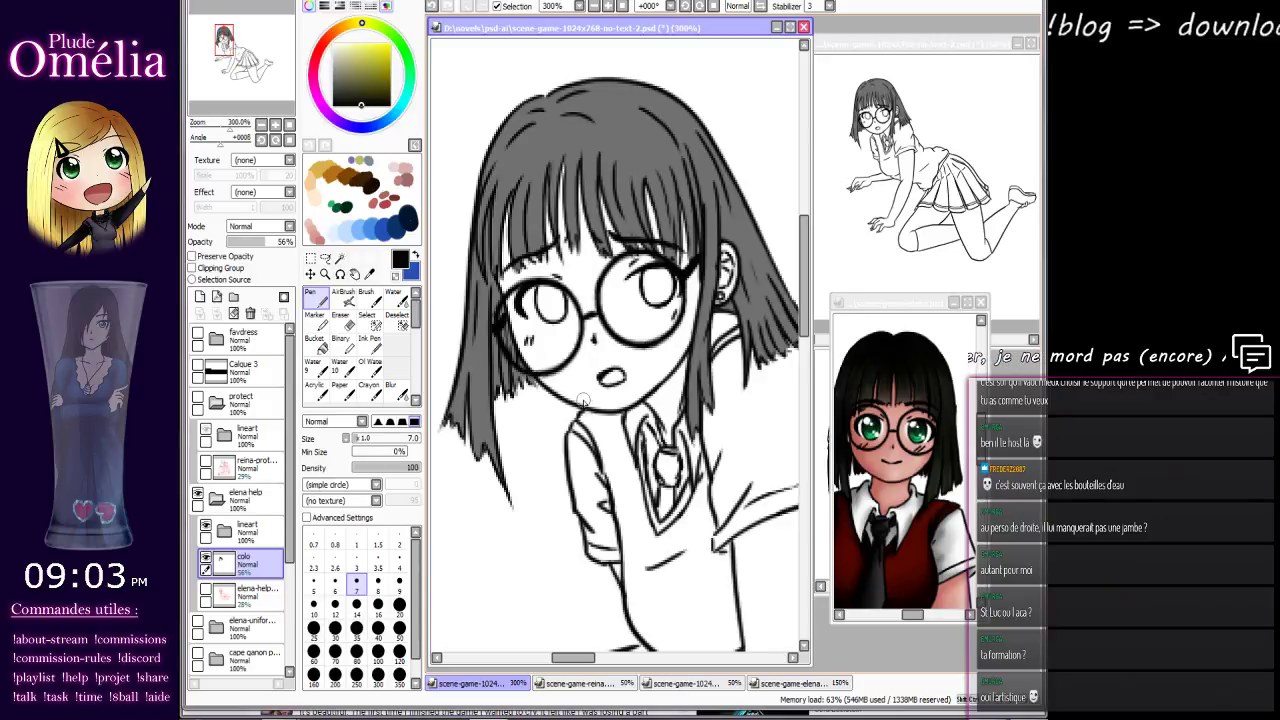
Step: Inspect the hair ends over the shoulder and the strands around the ear for unpainted spots
{"action": "left_click_drag", "start_coordinate": [656, 335], "coordinate": [593, 261]}
{"action": "left_click", "coordinate": [608, 6]}
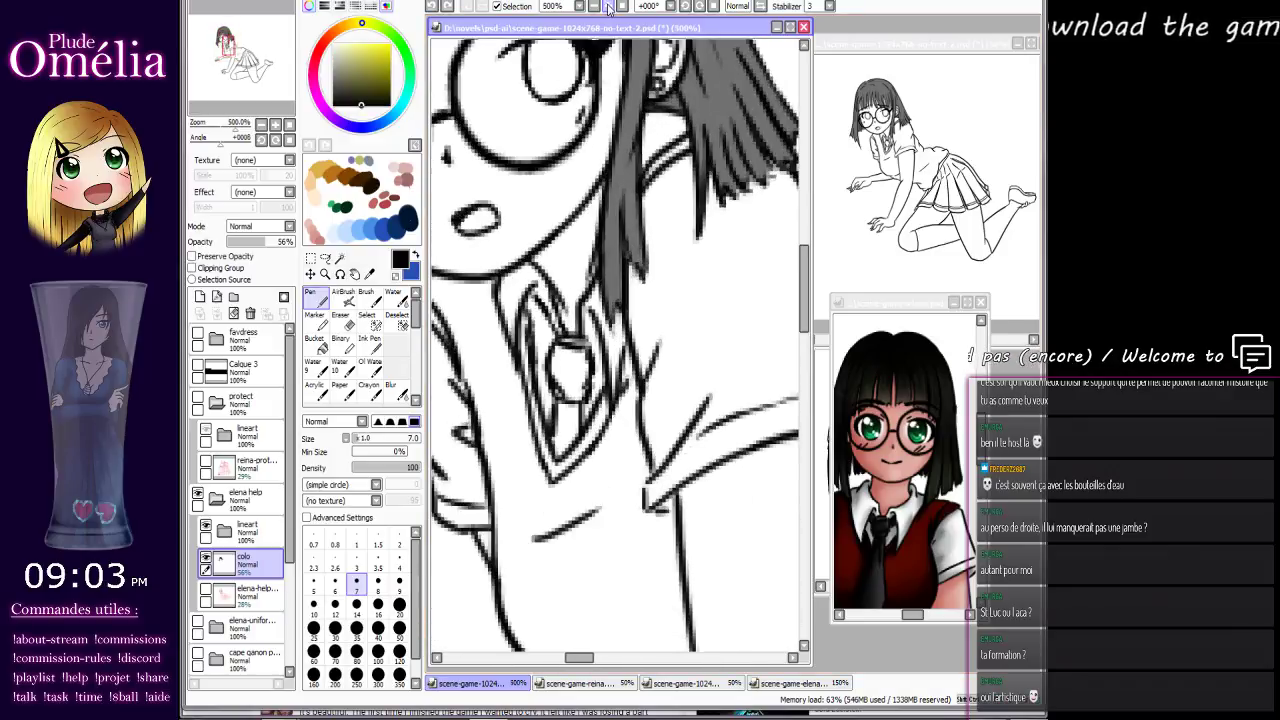
{"action": "left_click", "coordinate": [608, 6]}
{"action": "left_click_drag", "start_coordinate": [637, 187], "coordinate": [529, 299]}
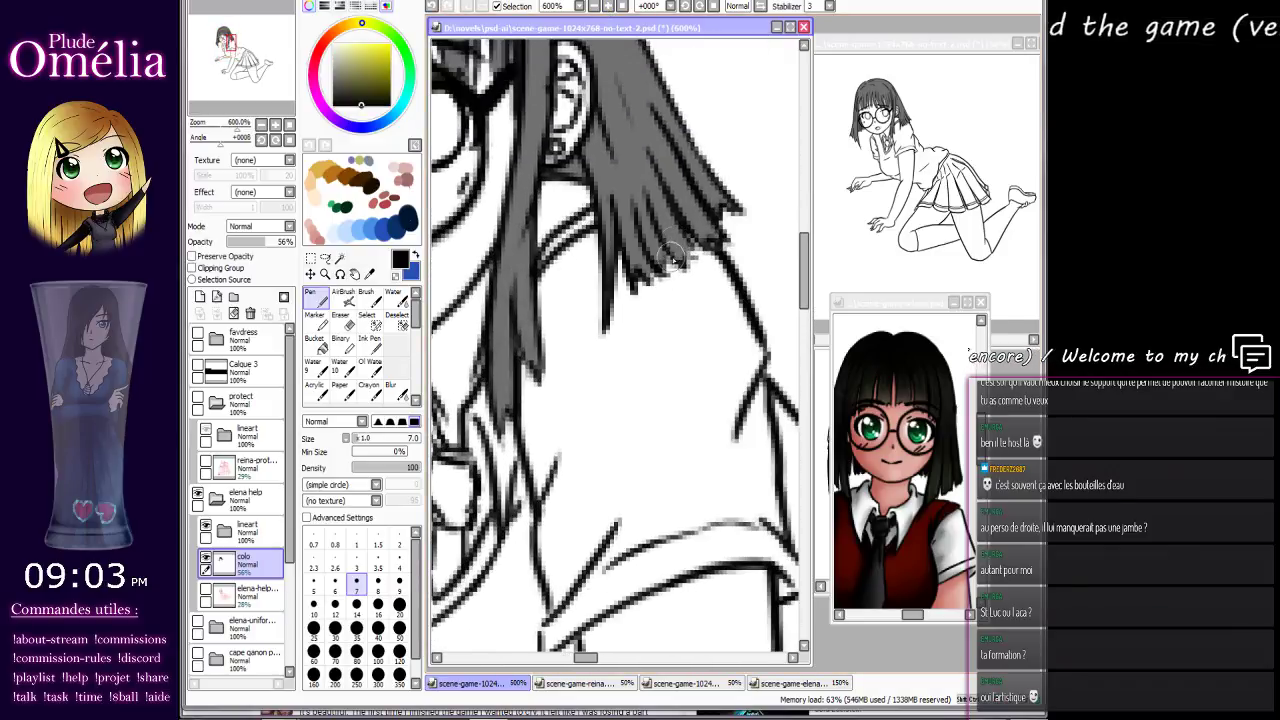
{"action": "left_click_drag", "start_coordinate": [657, 248], "coordinate": [607, 348]}
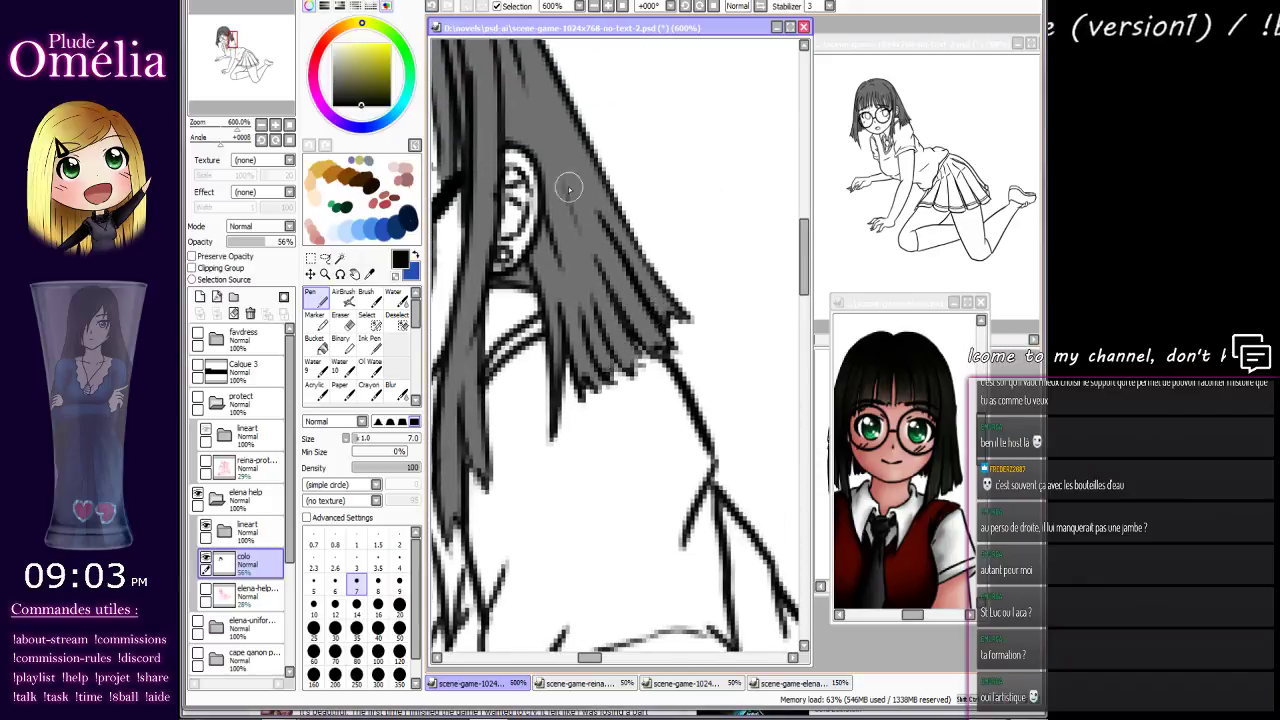
{"action": "left_click_drag", "start_coordinate": [567, 213], "coordinate": [690, 287]}
{"action": "left_click_drag", "start_coordinate": [544, 322], "coordinate": [675, 249]}
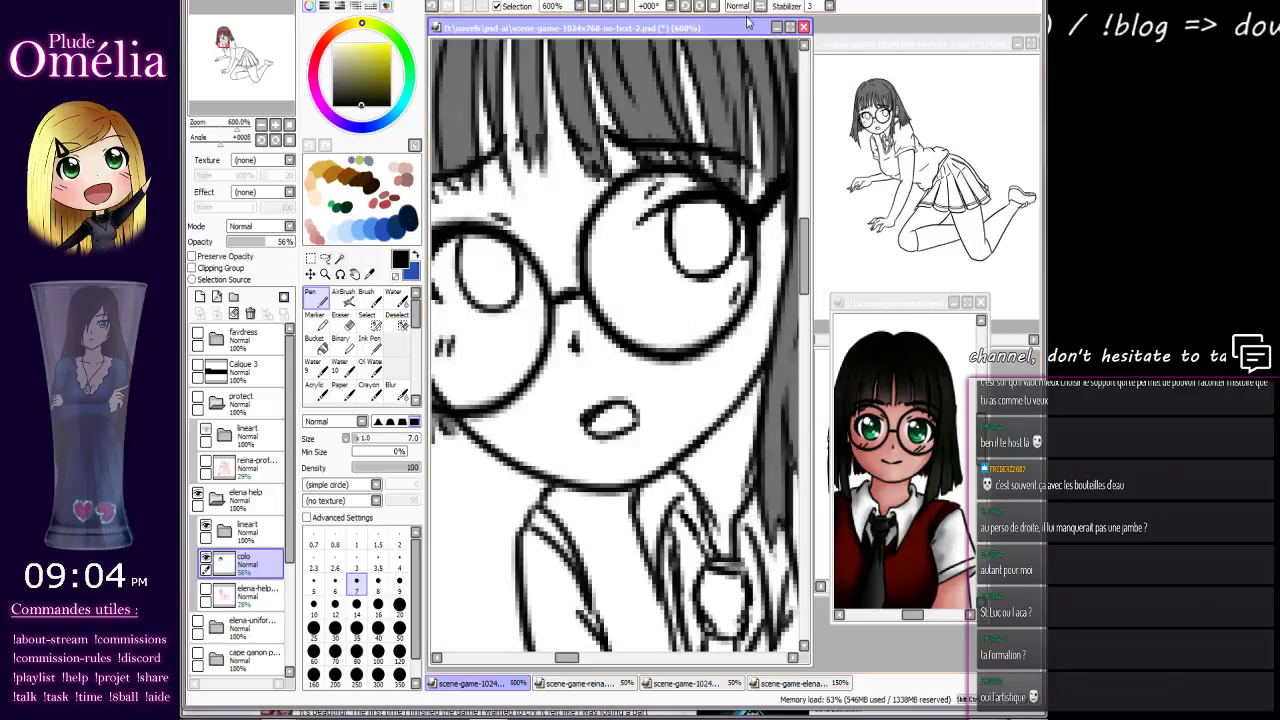
Step: Raise the colo layer's opacity to 100%
{"action": "left_click_drag", "start_coordinate": [267, 245], "coordinate": [296, 243]}
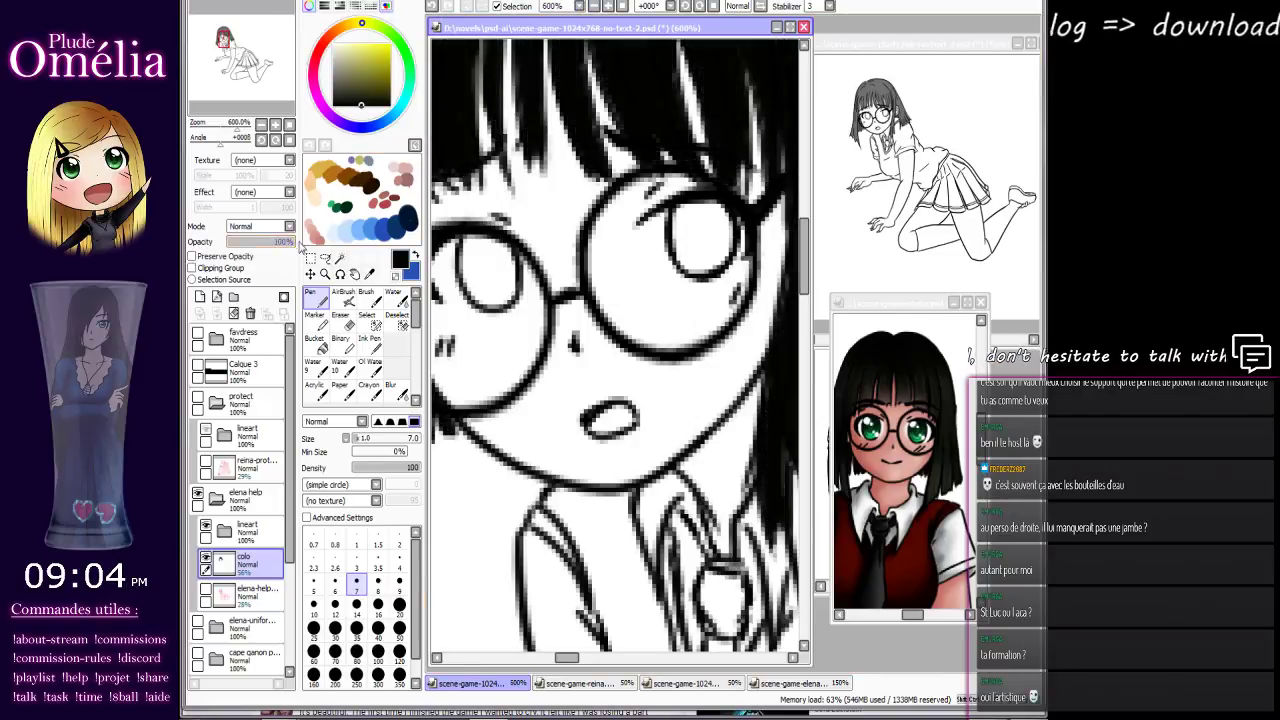
{"action": "left_click", "coordinate": [262, 125]}
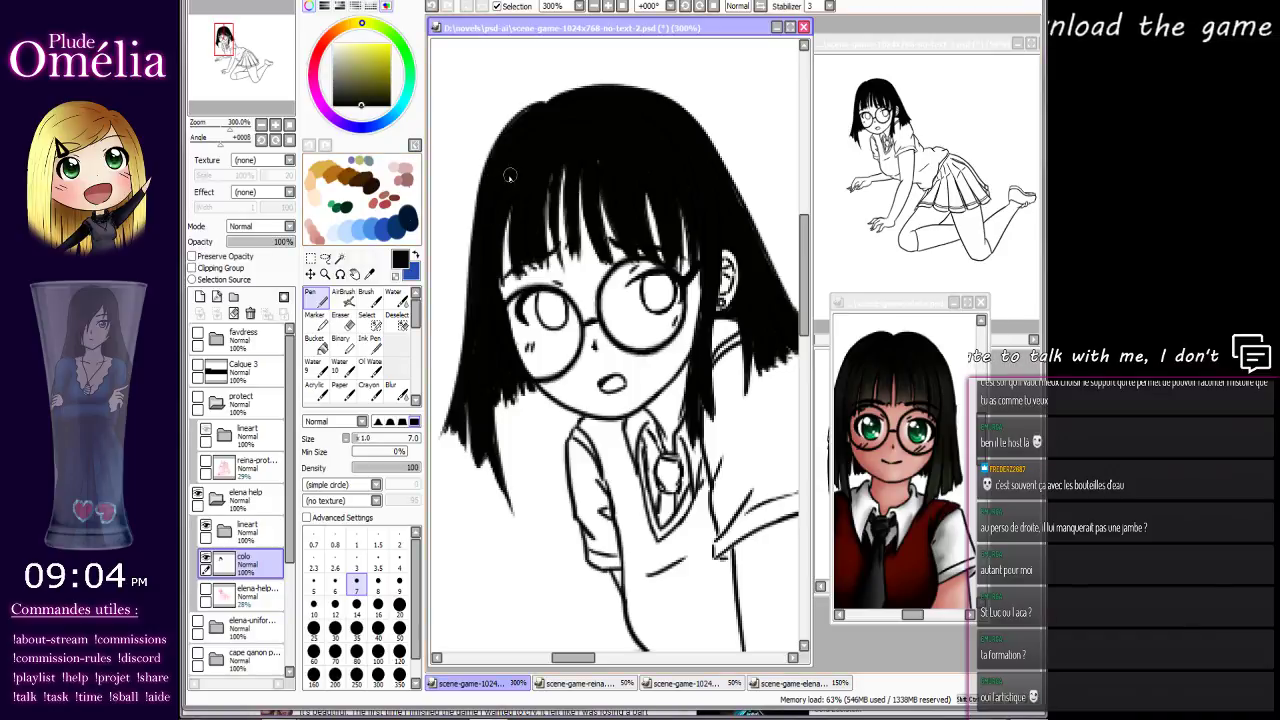
Step: Paint over the faint patches in the fringe above the eye nearest the ear and down the temple strand
{"action": "left_click", "coordinate": [608, 8]}
{"action": "left_click_drag", "start_coordinate": [587, 145], "coordinate": [570, 288]}
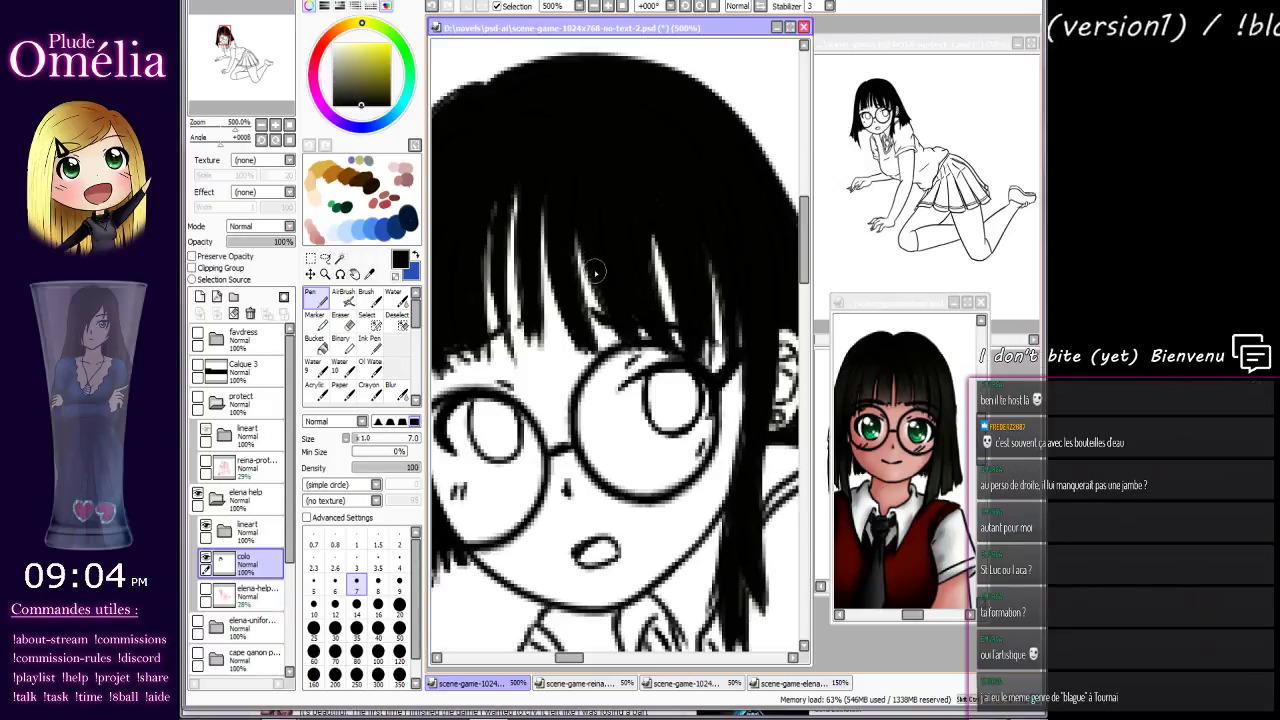
{"action": "left_click_drag", "start_coordinate": [622, 318], "coordinate": [557, 238]}
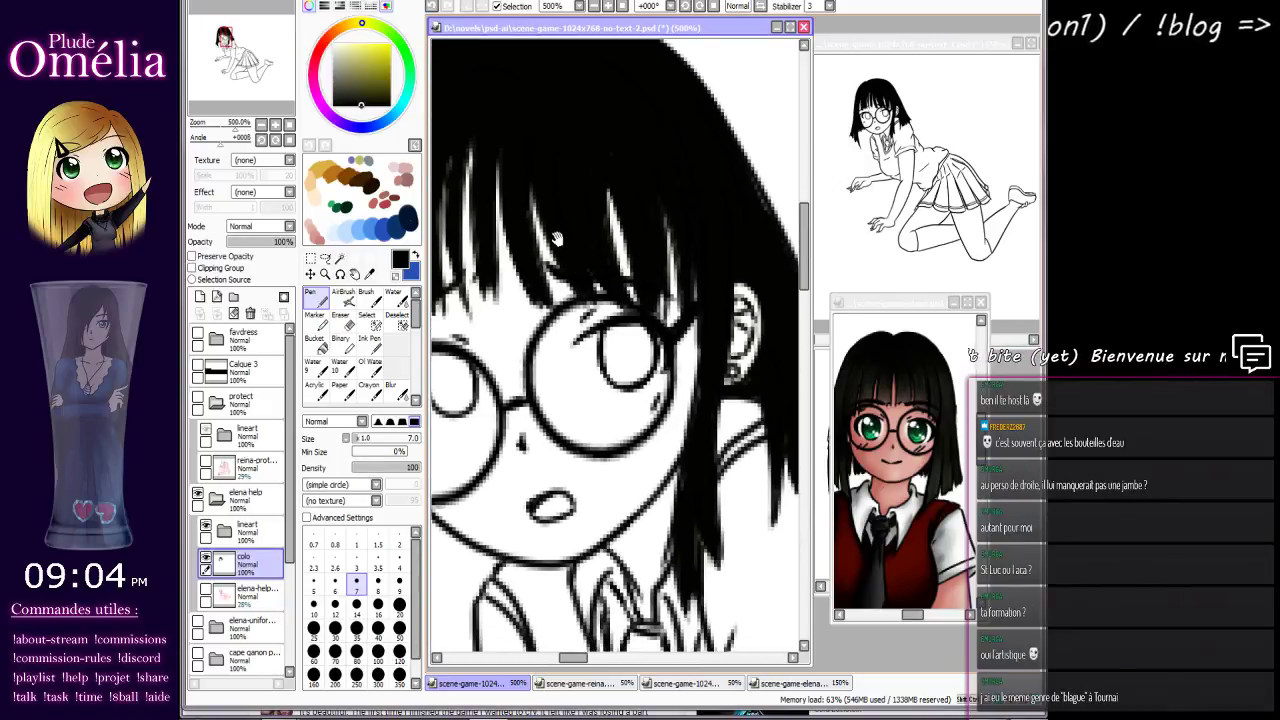
{"action": "left_click_drag", "start_coordinate": [590, 168], "coordinate": [607, 222]}
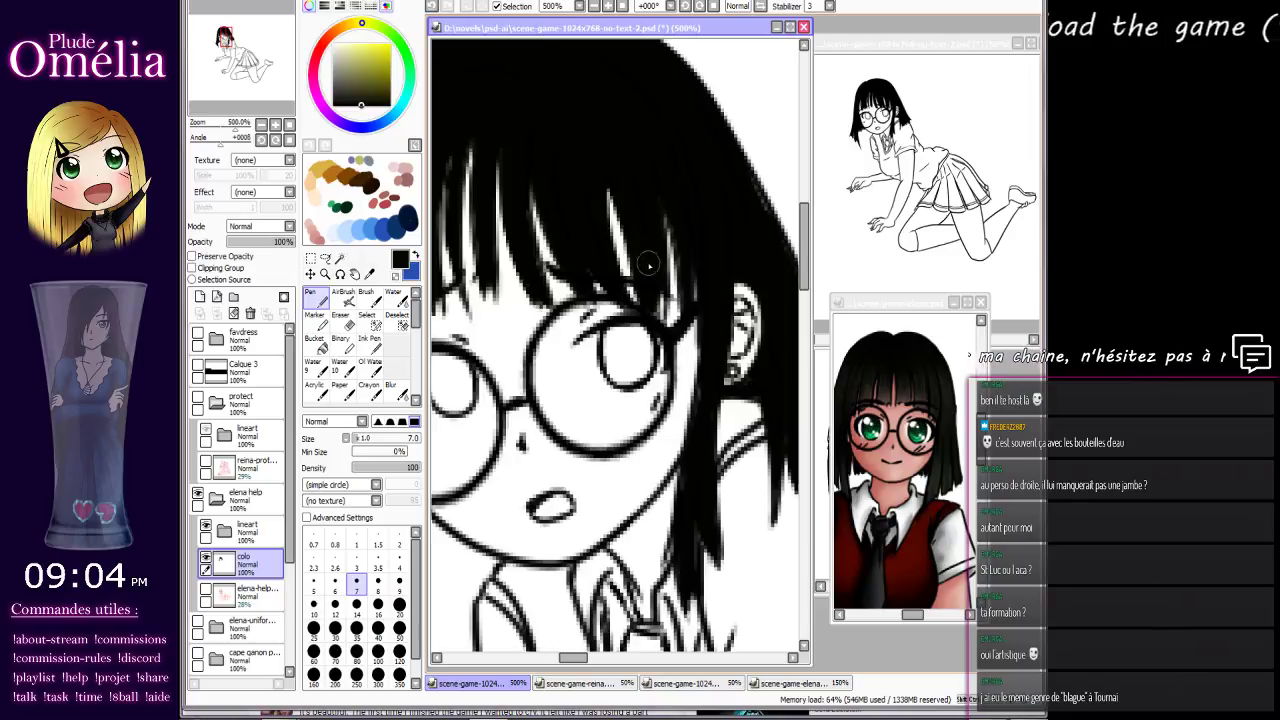
{"action": "left_click_drag", "start_coordinate": [682, 272], "coordinate": [625, 311]}
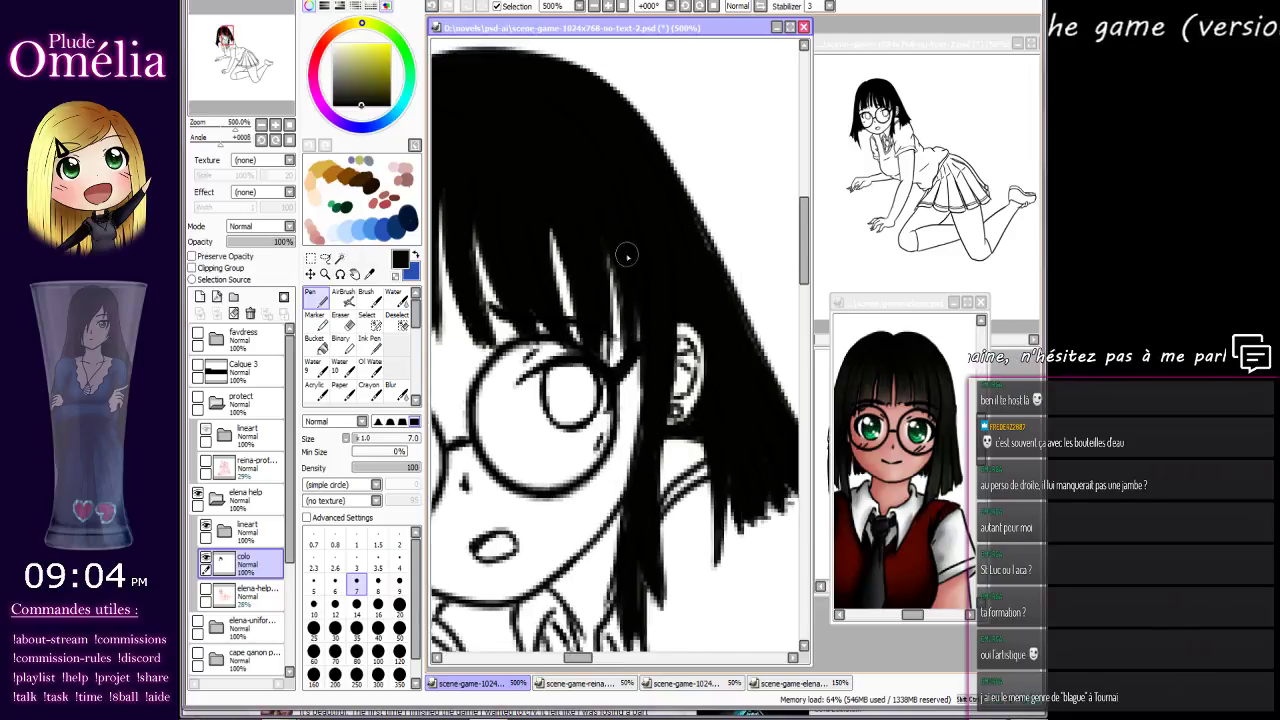
{"action": "left_click_drag", "start_coordinate": [599, 217], "coordinate": [627, 334]}
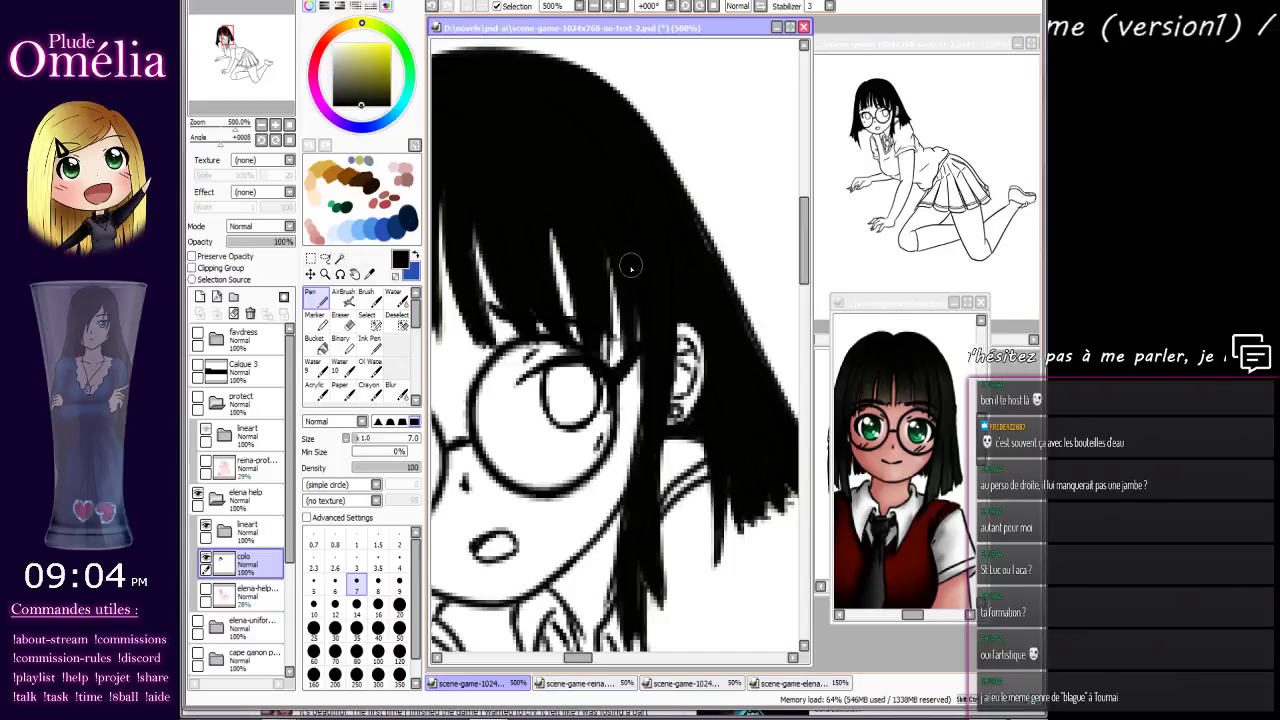
{"action": "left_click_drag", "start_coordinate": [631, 266], "coordinate": [627, 331]}
{"action": "scroll", "coordinate": [628, 333], "scroll_direction": "down", "scroll_amount": 3}
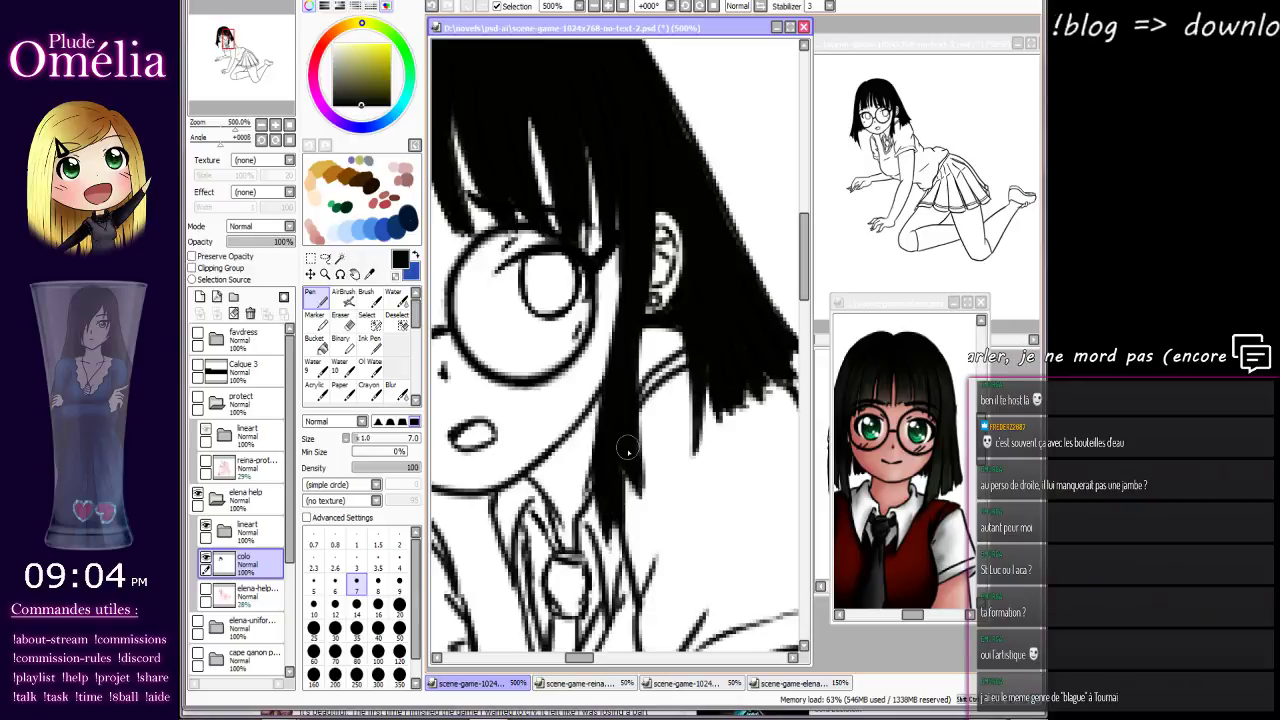
Step: Touch up the long lock in front of the ear and the hair falling behind it in black
{"action": "left_click_drag", "start_coordinate": [642, 290], "coordinate": [652, 230]}
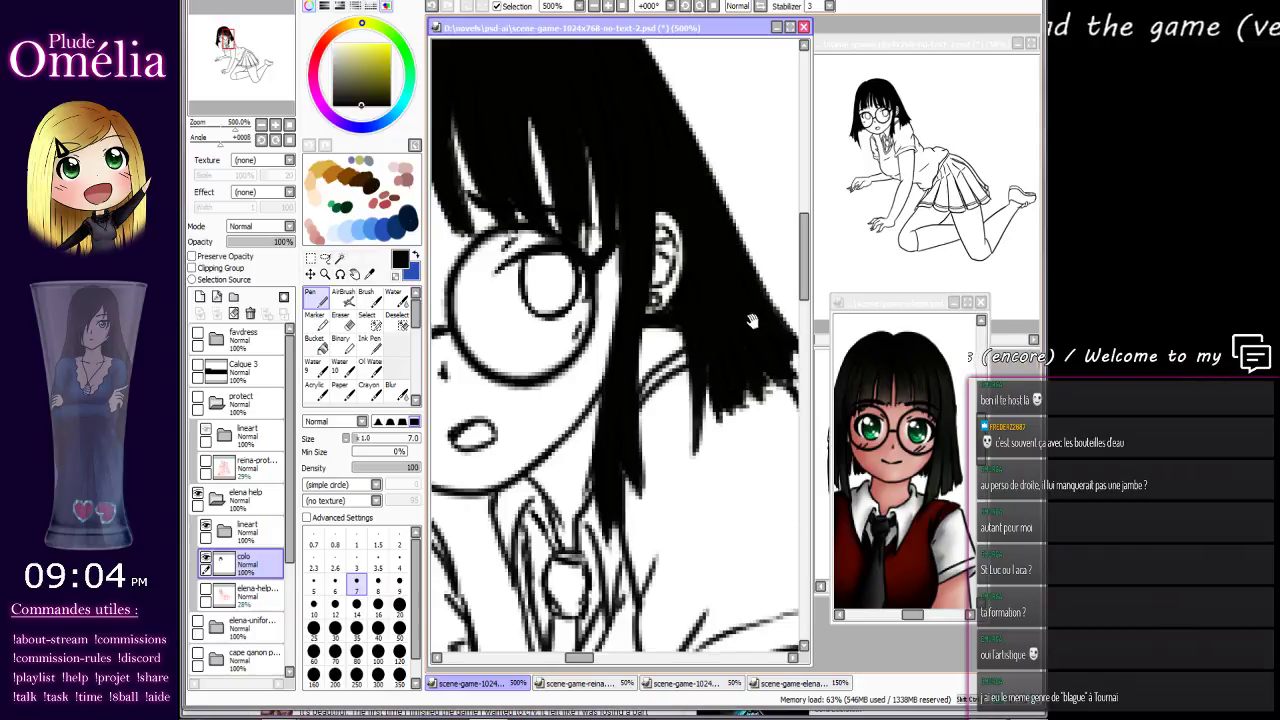
{"action": "left_click_drag", "start_coordinate": [752, 321], "coordinate": [647, 303]}
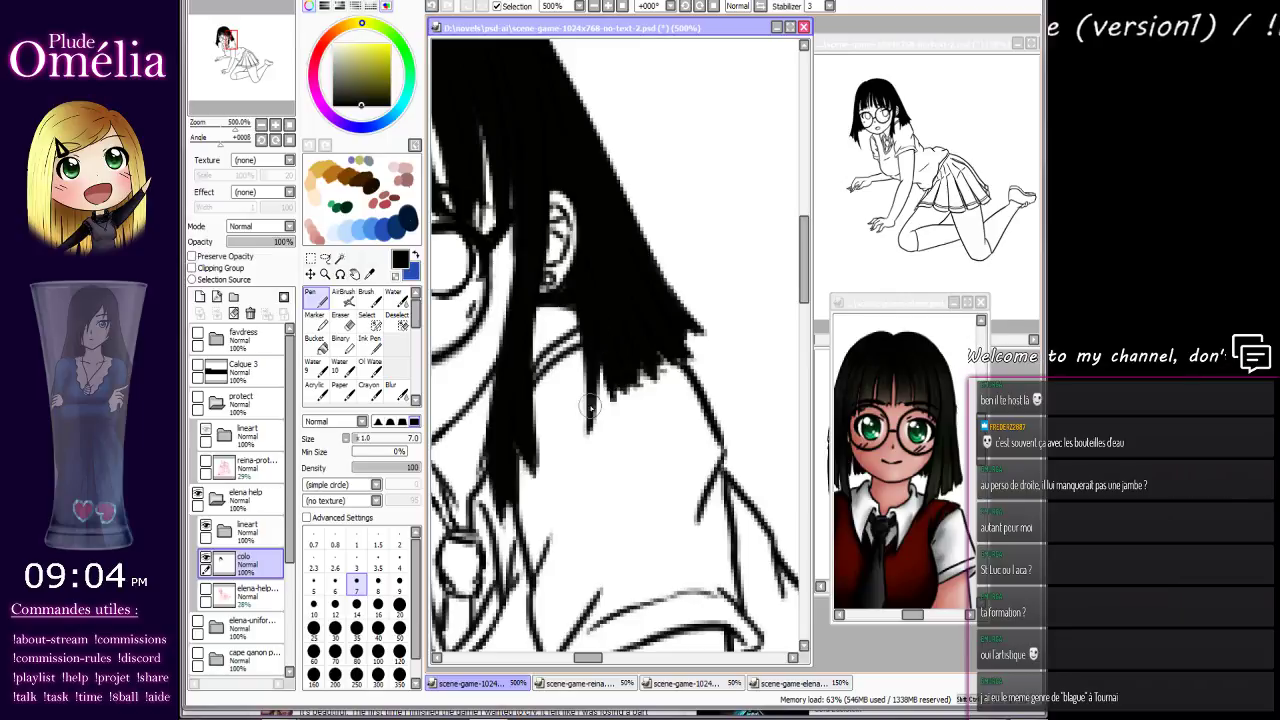
{"action": "mouse_move", "coordinate": [587, 340]}
{"action": "left_mouse_down"}
{"action": "mouse_move", "coordinate": [678, 414]}
{"action": "mouse_move", "coordinate": [627, 457]}
{"action": "mouse_move", "coordinate": [530, 473]}
{"action": "left_mouse_up"}
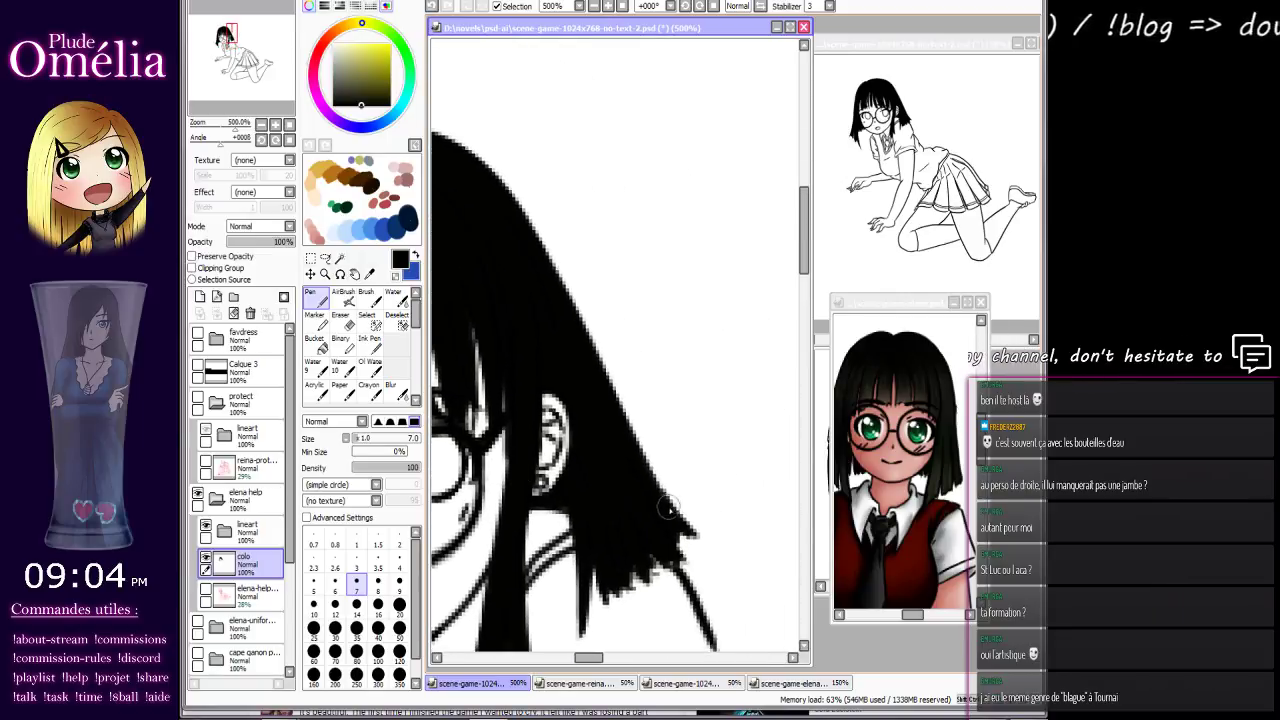
{"action": "left_click_drag", "start_coordinate": [604, 425], "coordinate": [630, 450]}
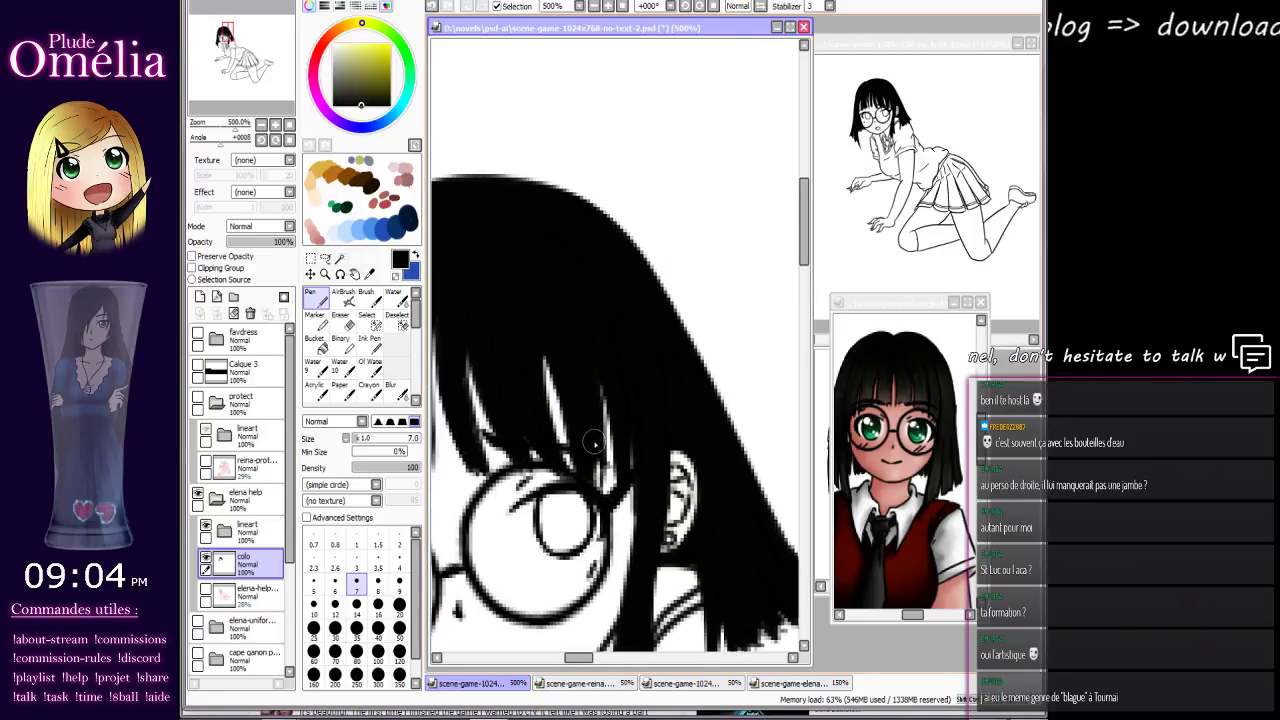
Step: Darken the thin central fringe strands and fill the pale streak at their roots
{"action": "left_click_drag", "start_coordinate": [556, 370], "coordinate": [673, 281]}
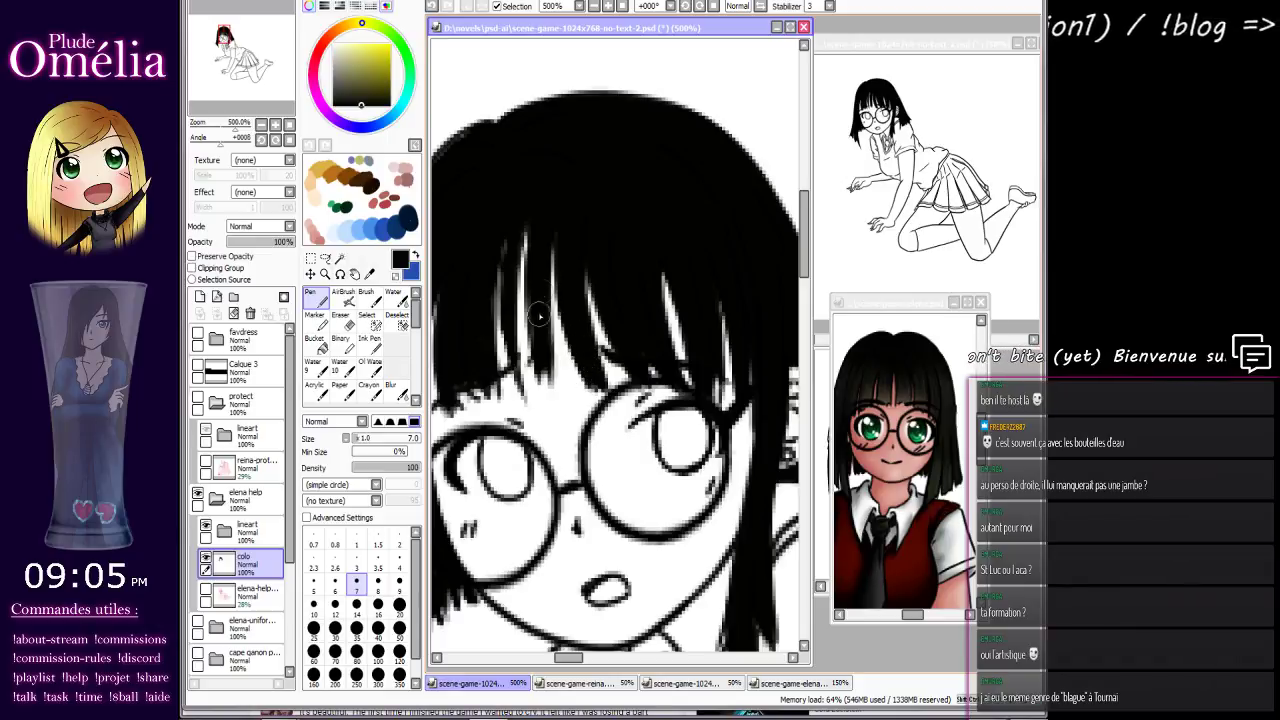
{"action": "left_click_drag", "start_coordinate": [528, 290], "coordinate": [532, 350]}
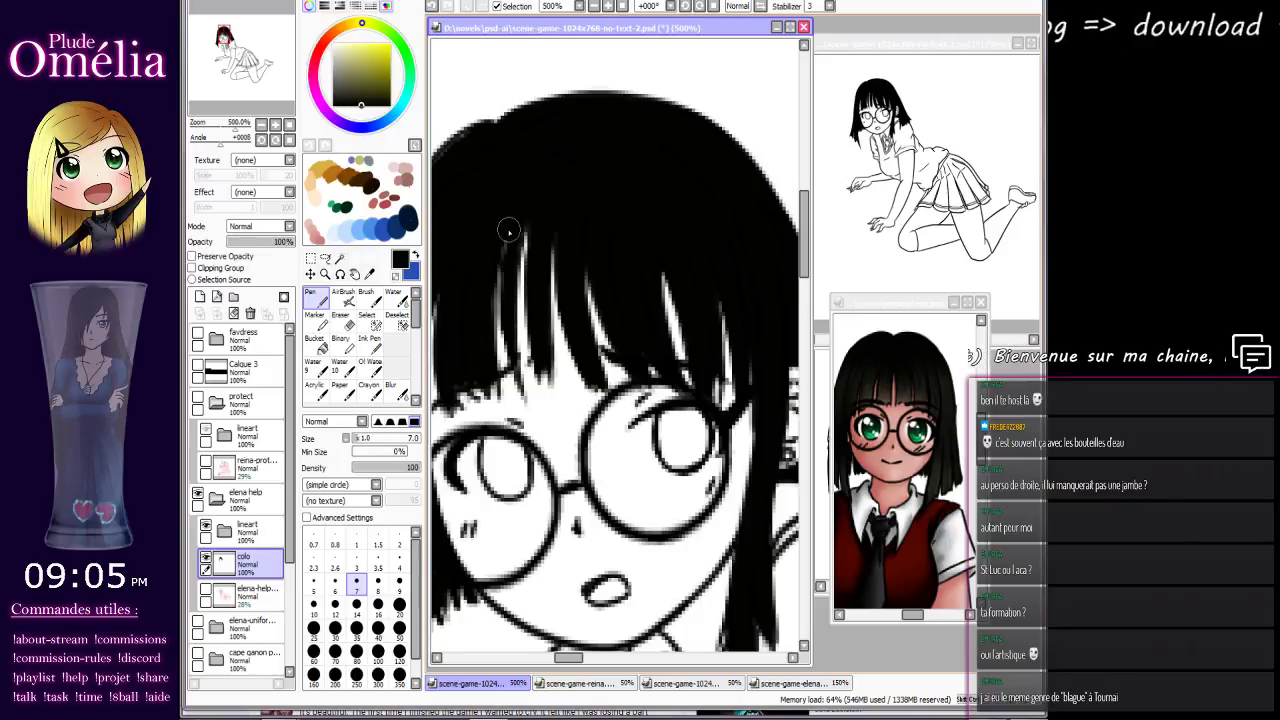
{"action": "left_click_drag", "start_coordinate": [511, 230], "coordinate": [517, 264]}
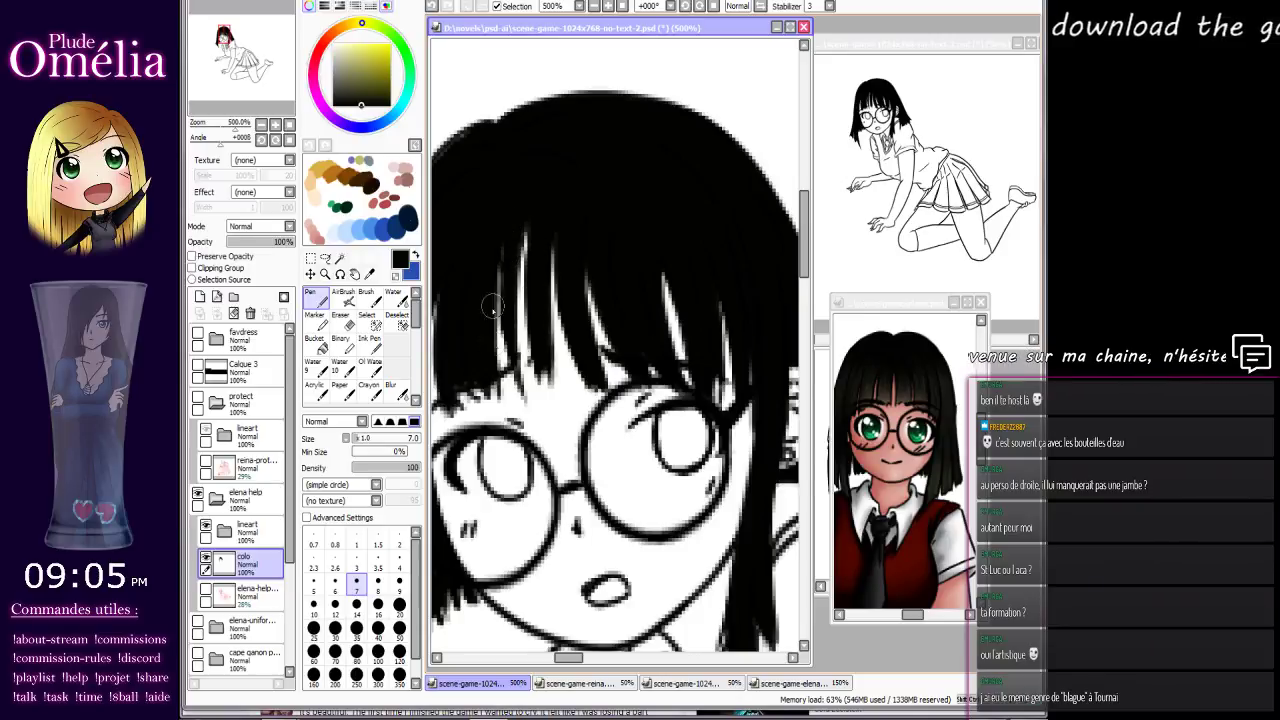
Step: Touch up the remaining faint spots in the black fringe above the eye farther from the ear
{"action": "left_click_drag", "start_coordinate": [499, 357], "coordinate": [612, 298]}
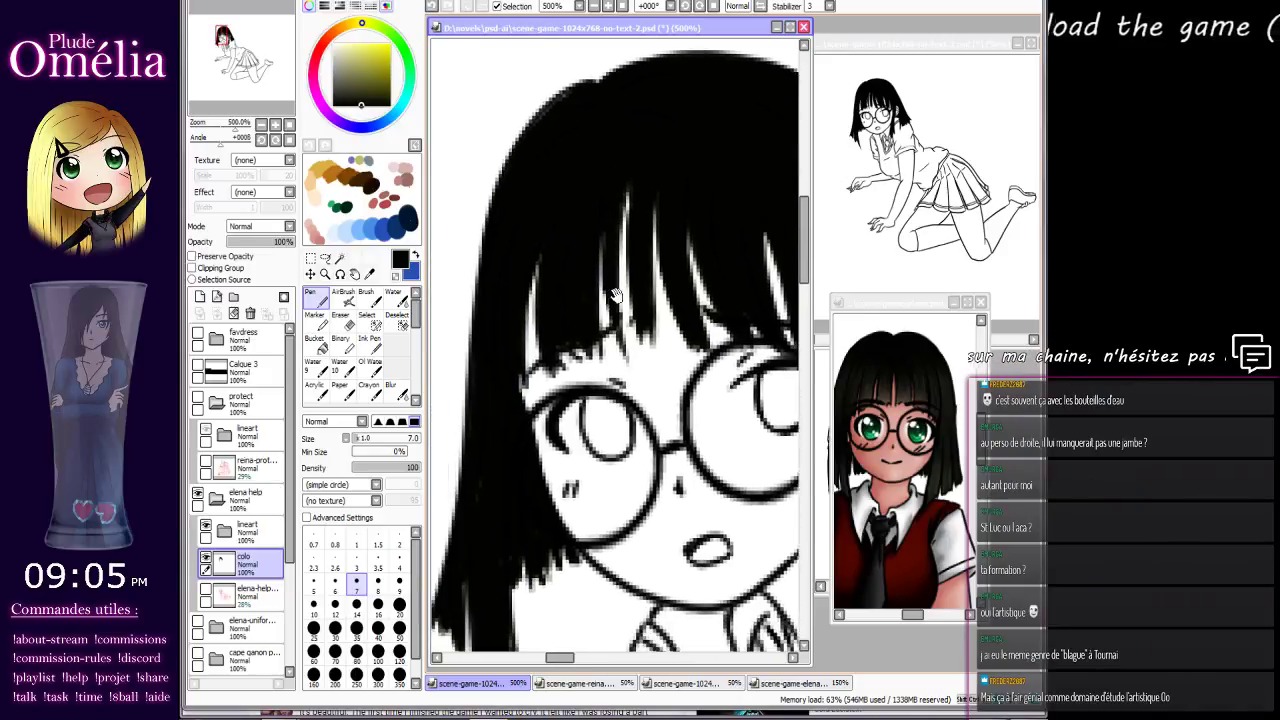
{"action": "left_click_drag", "start_coordinate": [613, 355], "coordinate": [580, 413]}
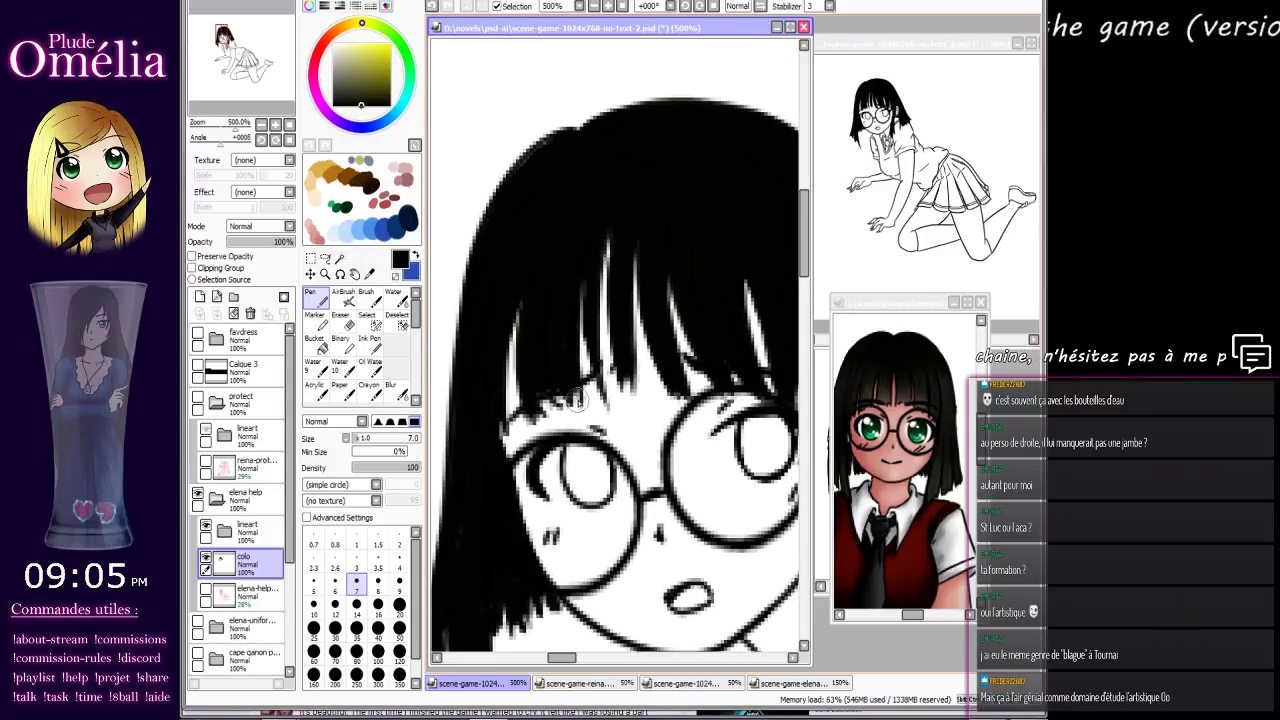
{"action": "left_click", "coordinate": [699, 6]}
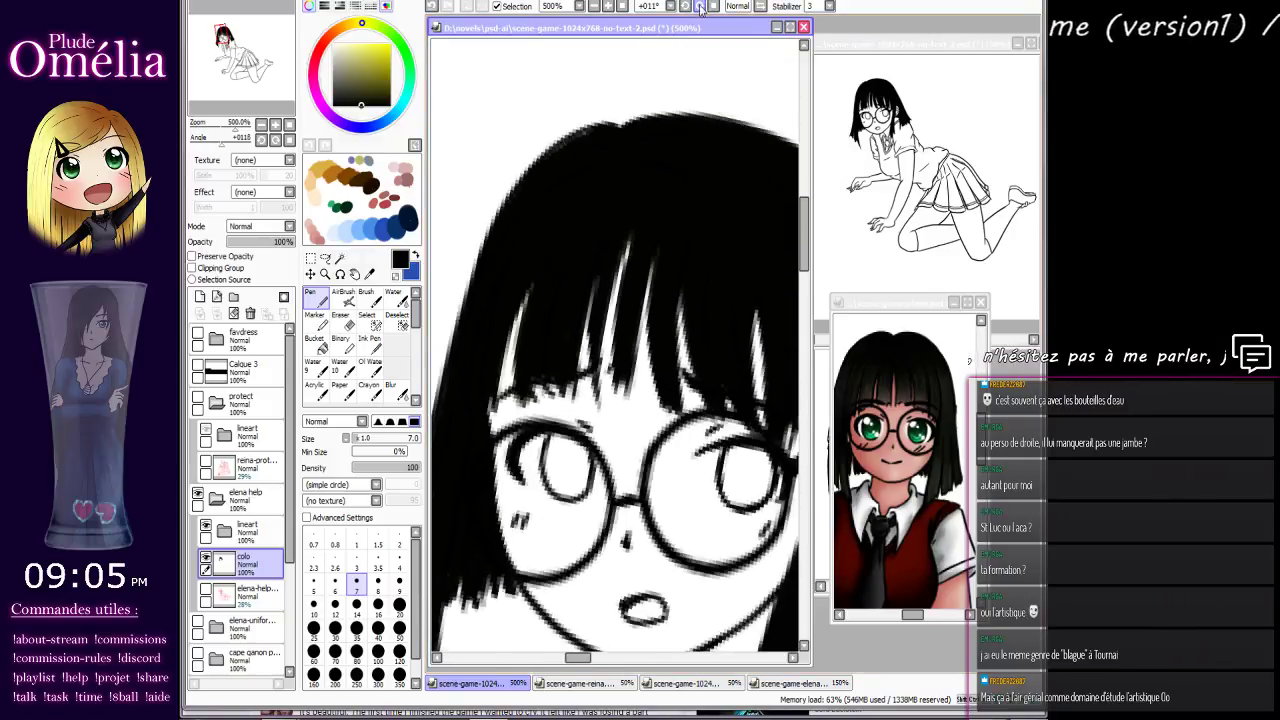
{"action": "left_click", "coordinate": [699, 6]}
{"action": "left_click", "coordinate": [699, 6]}
{"action": "left_click_drag", "start_coordinate": [616, 280], "coordinate": [570, 302]}
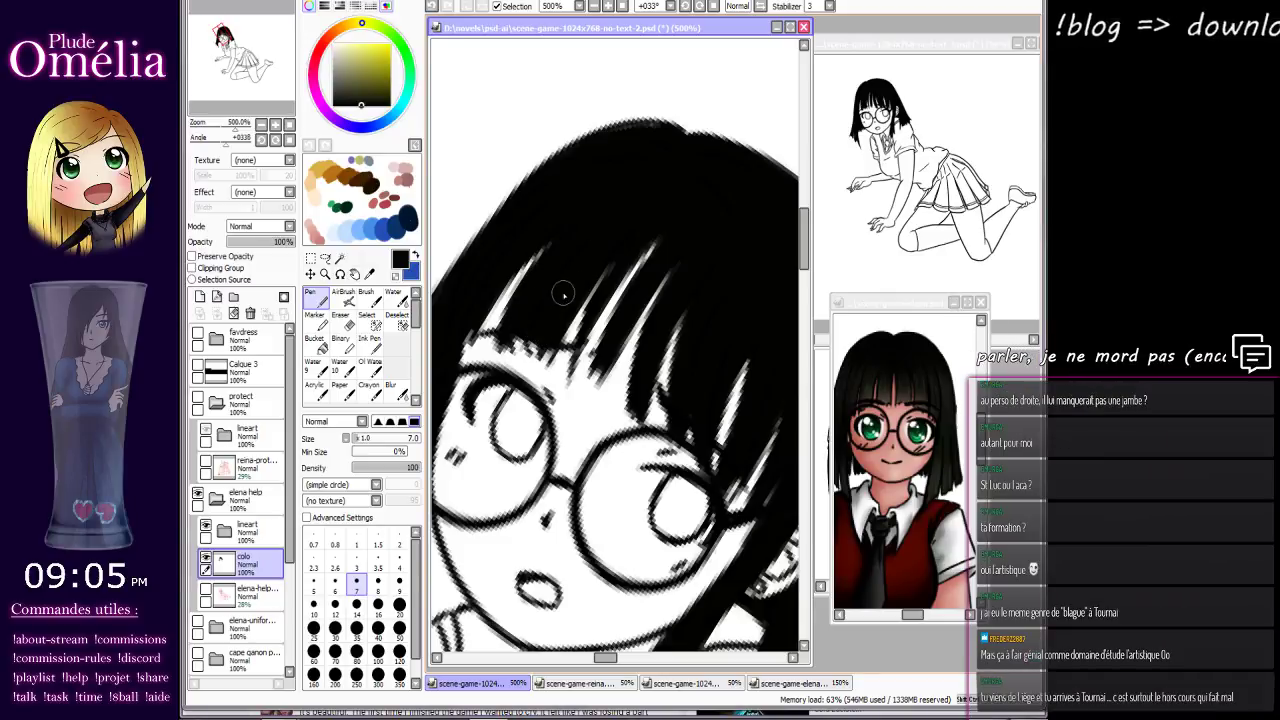
{"action": "left_click_drag", "start_coordinate": [563, 294], "coordinate": [616, 358]}
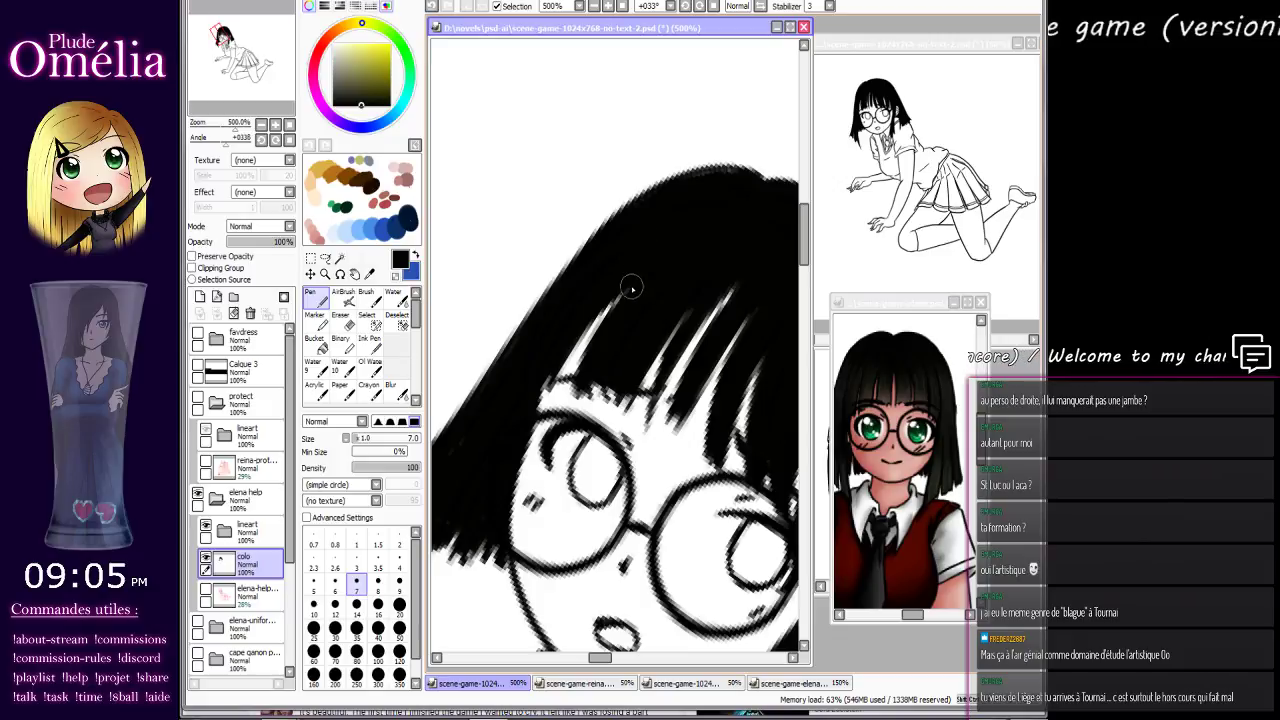
{"action": "left_click_drag", "start_coordinate": [630, 332], "coordinate": [631, 305]}
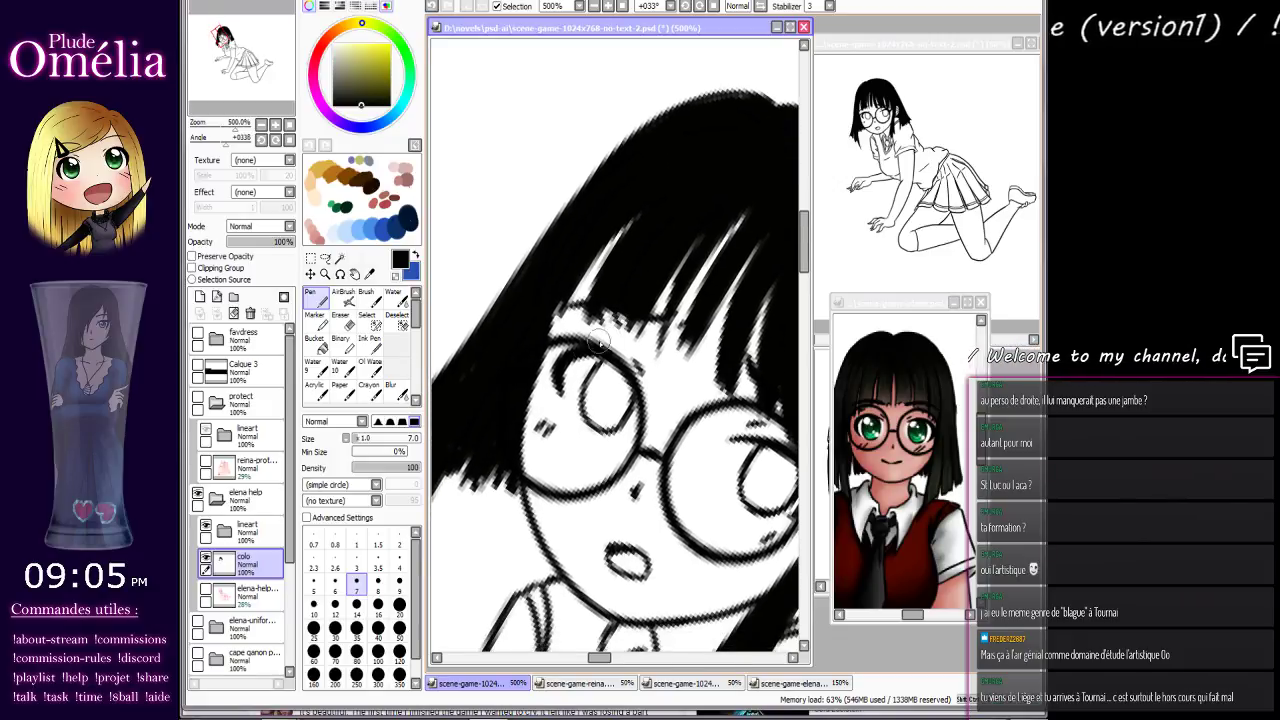
Step: Touch up the black side hair beside the far cheek, down along the inner edge of its long tips
{"action": "left_click_drag", "start_coordinate": [512, 340], "coordinate": [543, 277]}
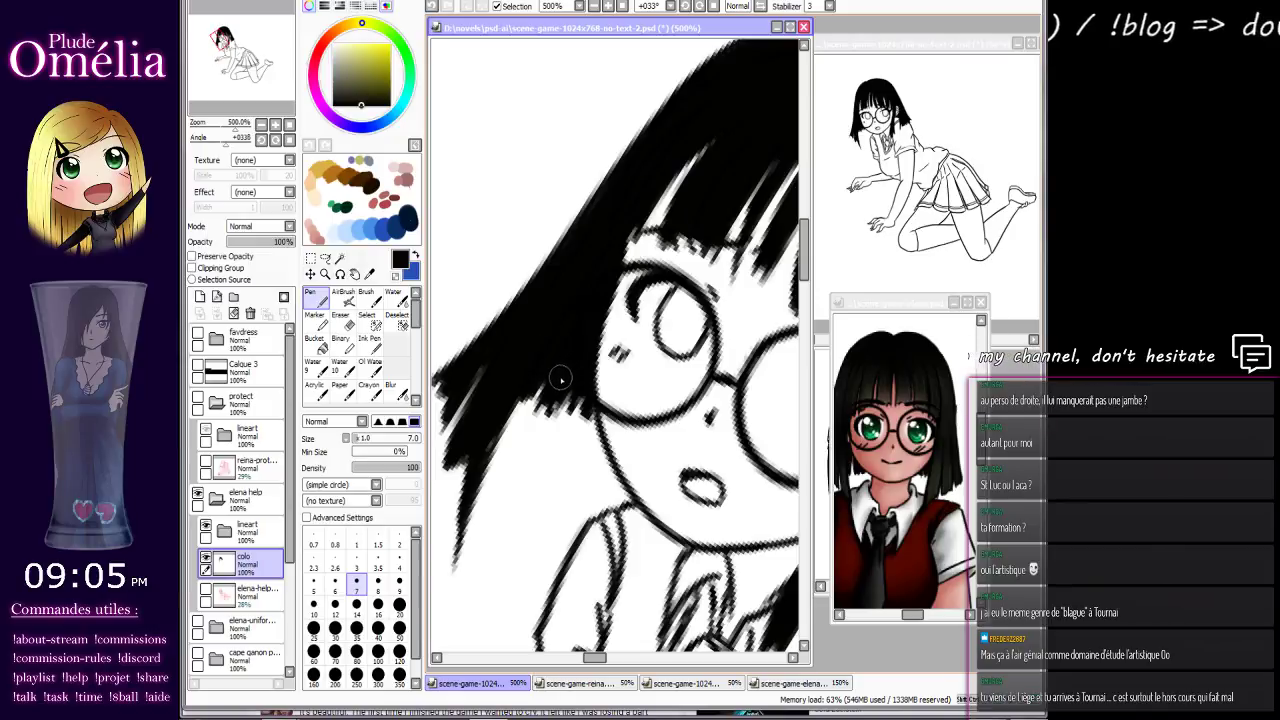
{"action": "left_click_drag", "start_coordinate": [562, 372], "coordinate": [567, 340]}
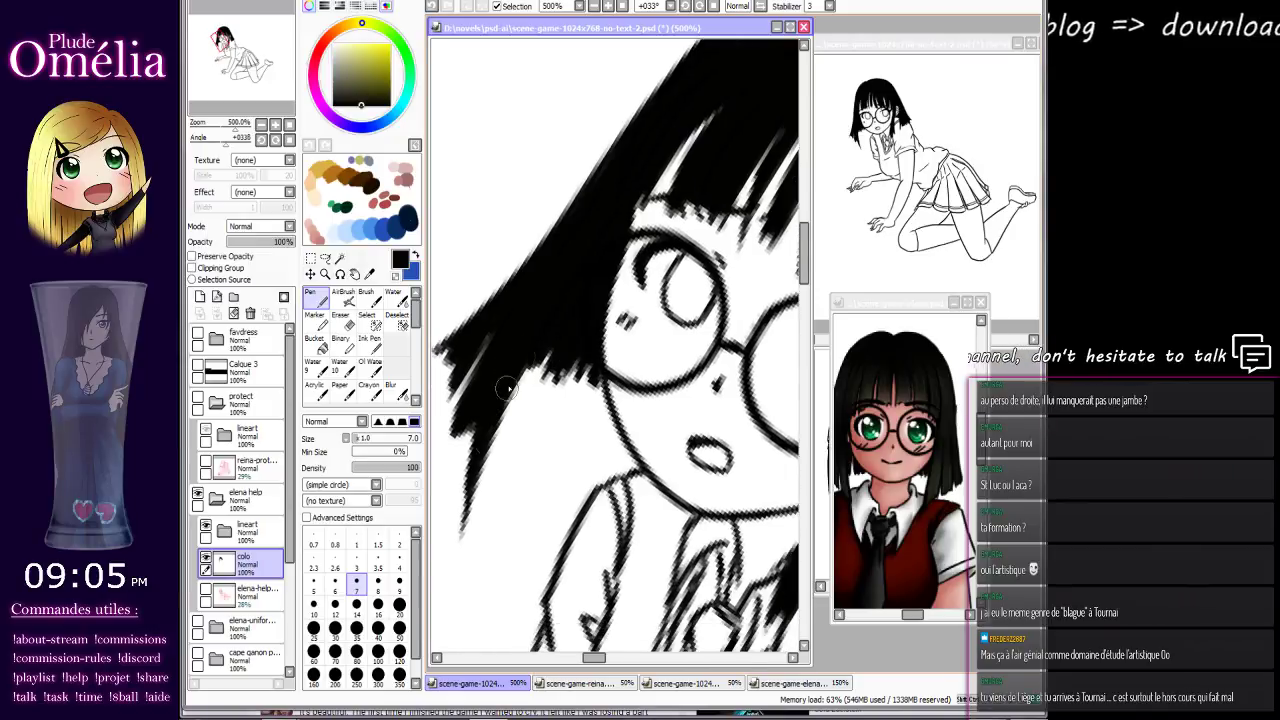
{"action": "left_click_drag", "start_coordinate": [507, 386], "coordinate": [480, 442]}
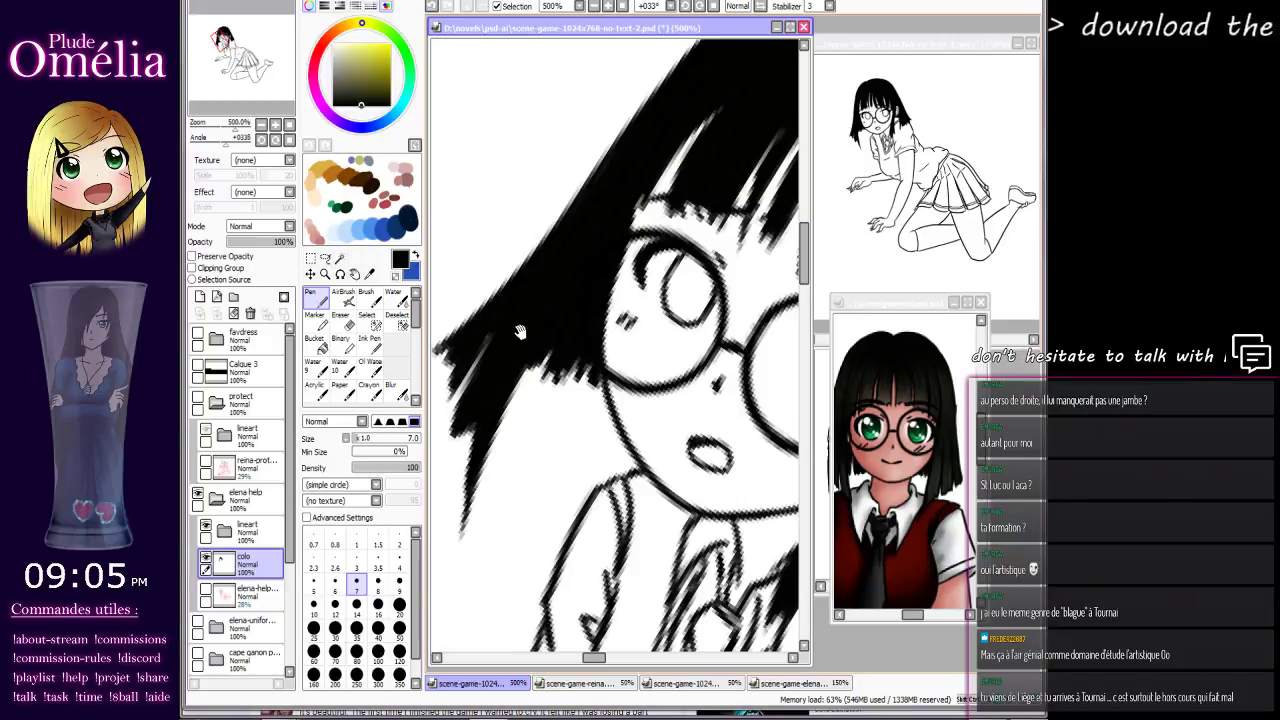
{"action": "left_click_drag", "start_coordinate": [513, 336], "coordinate": [508, 405]}
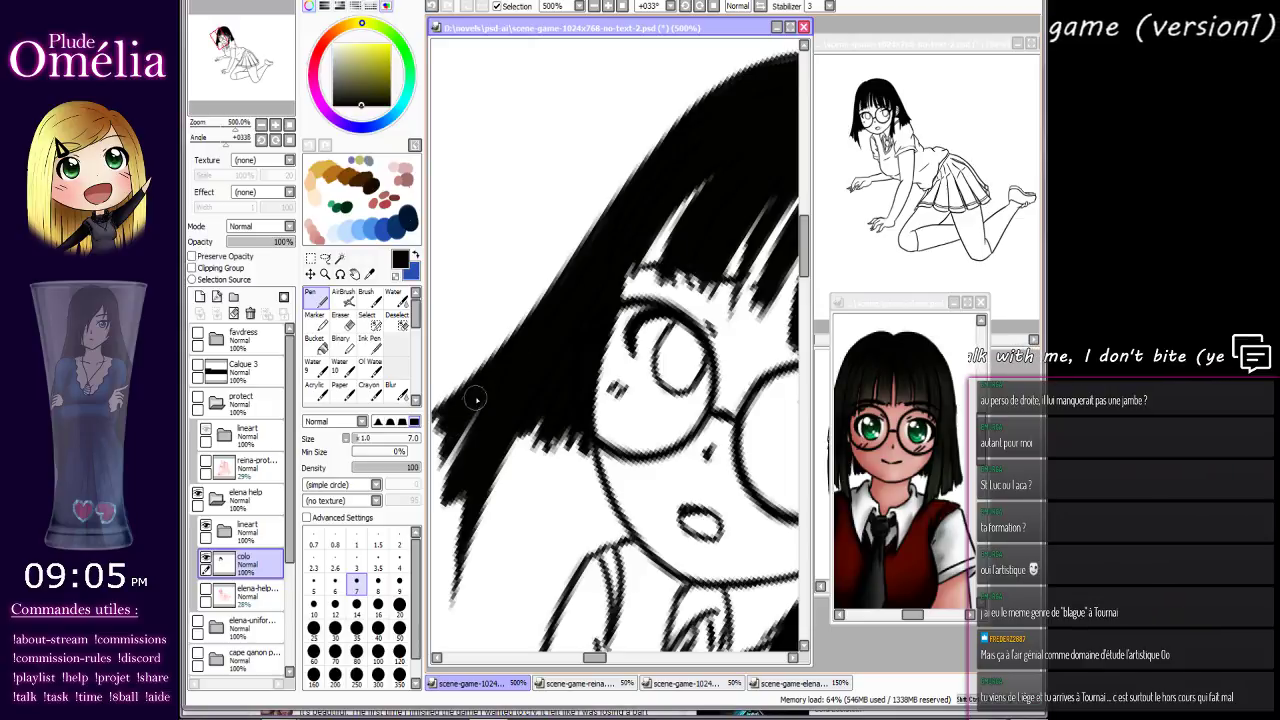
{"action": "mouse_move", "coordinate": [601, 310]}
{"action": "left_mouse_down"}
{"action": "mouse_move", "coordinate": [481, 490]}
{"action": "mouse_move", "coordinate": [529, 406]}
{"action": "left_mouse_up"}
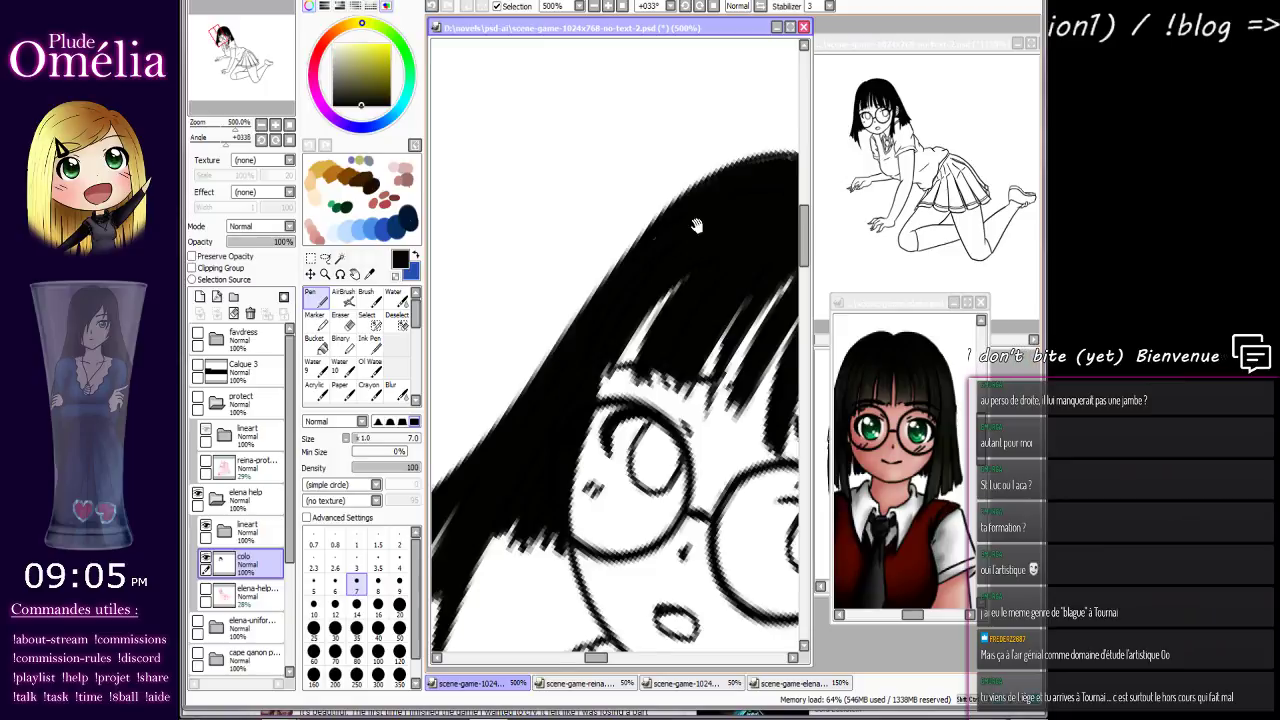
{"action": "mouse_move", "coordinate": [697, 226]}
{"action": "left_mouse_down"}
{"action": "mouse_move", "coordinate": [611, 280]}
{"action": "mouse_move", "coordinate": [634, 254]}
{"action": "left_mouse_up"}
{"action": "left_click_drag", "start_coordinate": [602, 315], "coordinate": [623, 246]}
{"action": "left_click_drag", "start_coordinate": [576, 370], "coordinate": [604, 298]}
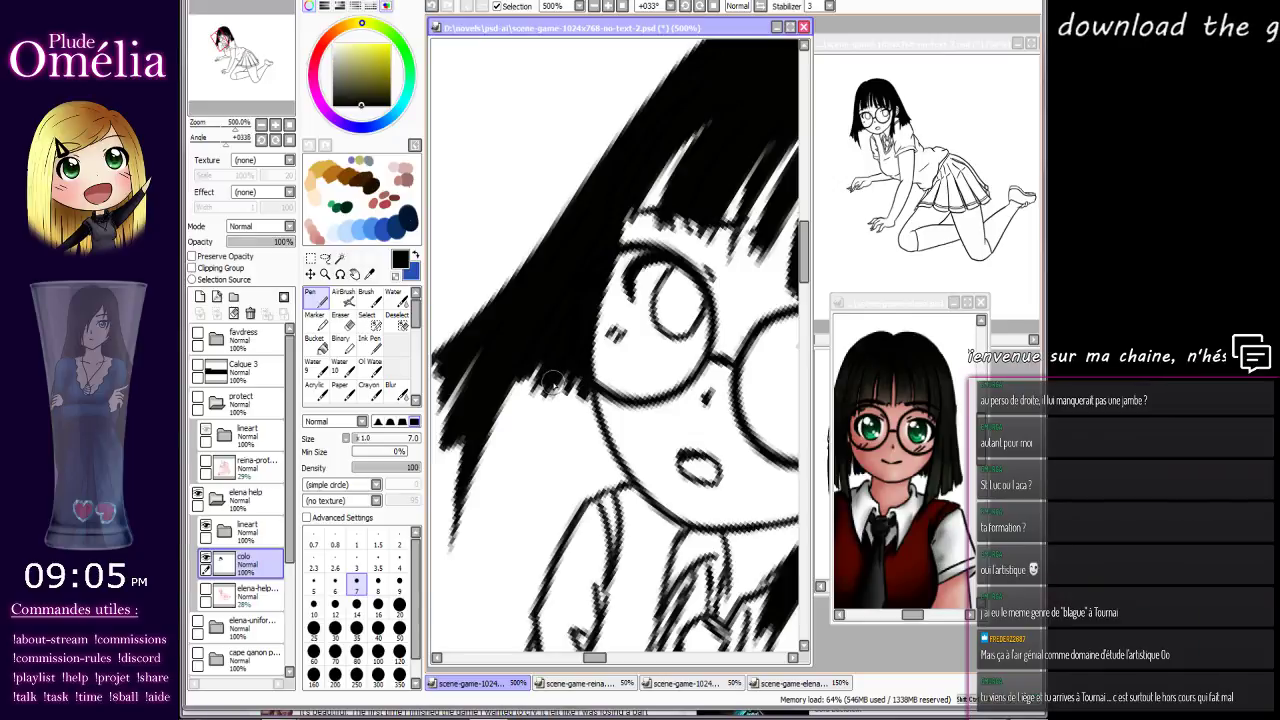
Step: Examine the painted hair as a whole and the long lock in front of the ear for unfilled patches
{"action": "left_click", "coordinate": [595, 6]}
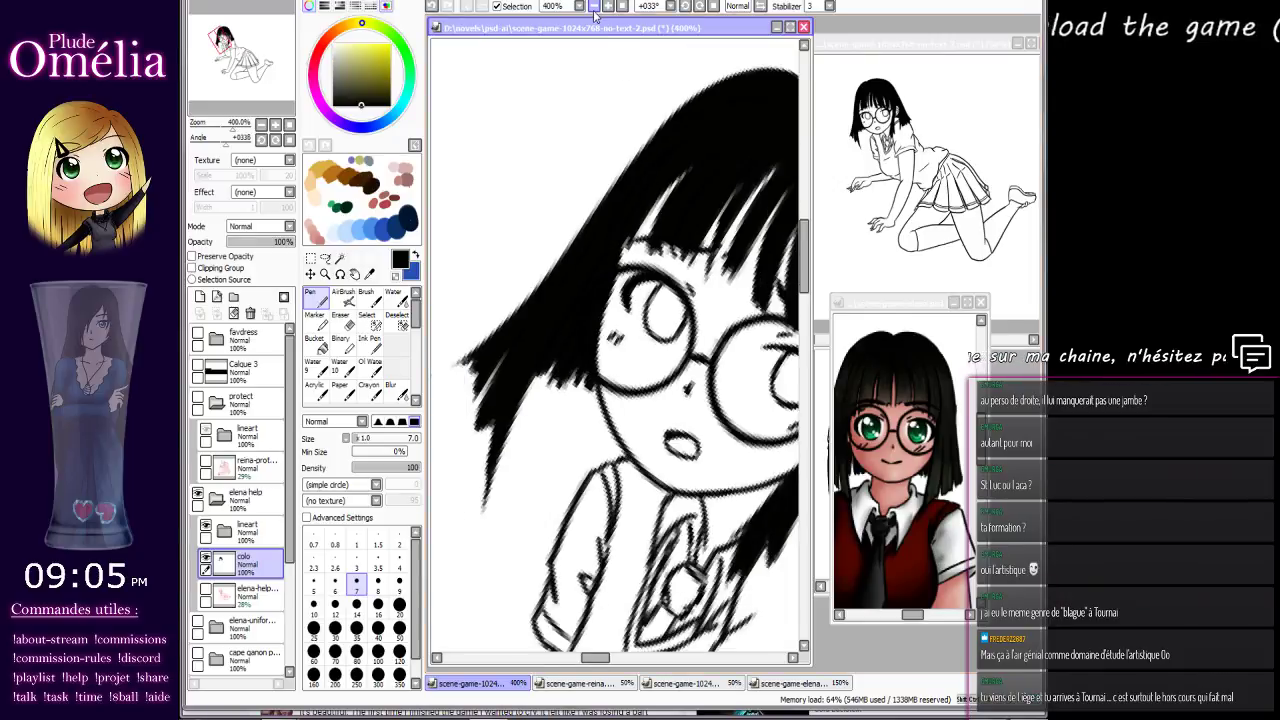
{"action": "left_click", "coordinate": [595, 6]}
{"action": "mouse_move", "coordinate": [642, 221]}
{"action": "left_mouse_down"}
{"action": "mouse_move", "coordinate": [625, 250]}
{"action": "mouse_move", "coordinate": [553, 175]}
{"action": "left_mouse_up"}
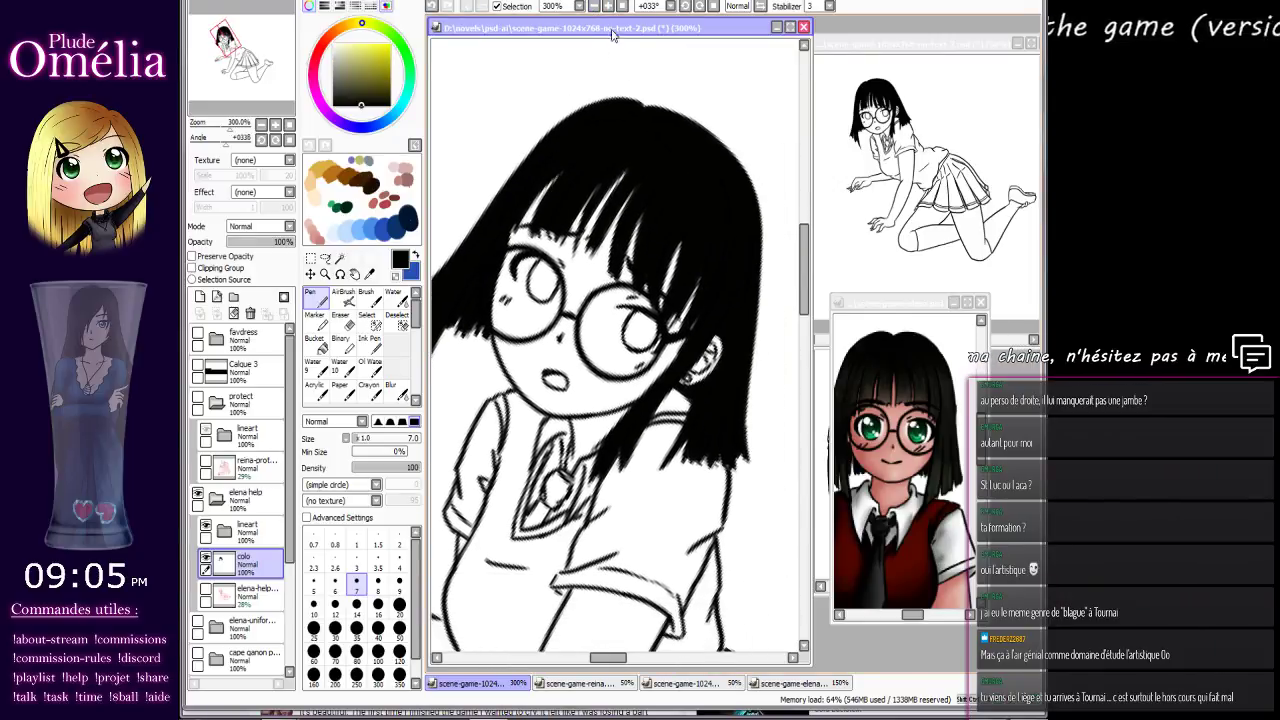
{"action": "left_click", "coordinate": [610, 7]}
{"action": "left_click", "coordinate": [610, 7]}
{"action": "left_click", "coordinate": [610, 7]}
{"action": "left_click", "coordinate": [610, 7]}
{"action": "left_click_drag", "start_coordinate": [644, 368], "coordinate": [608, 172]}
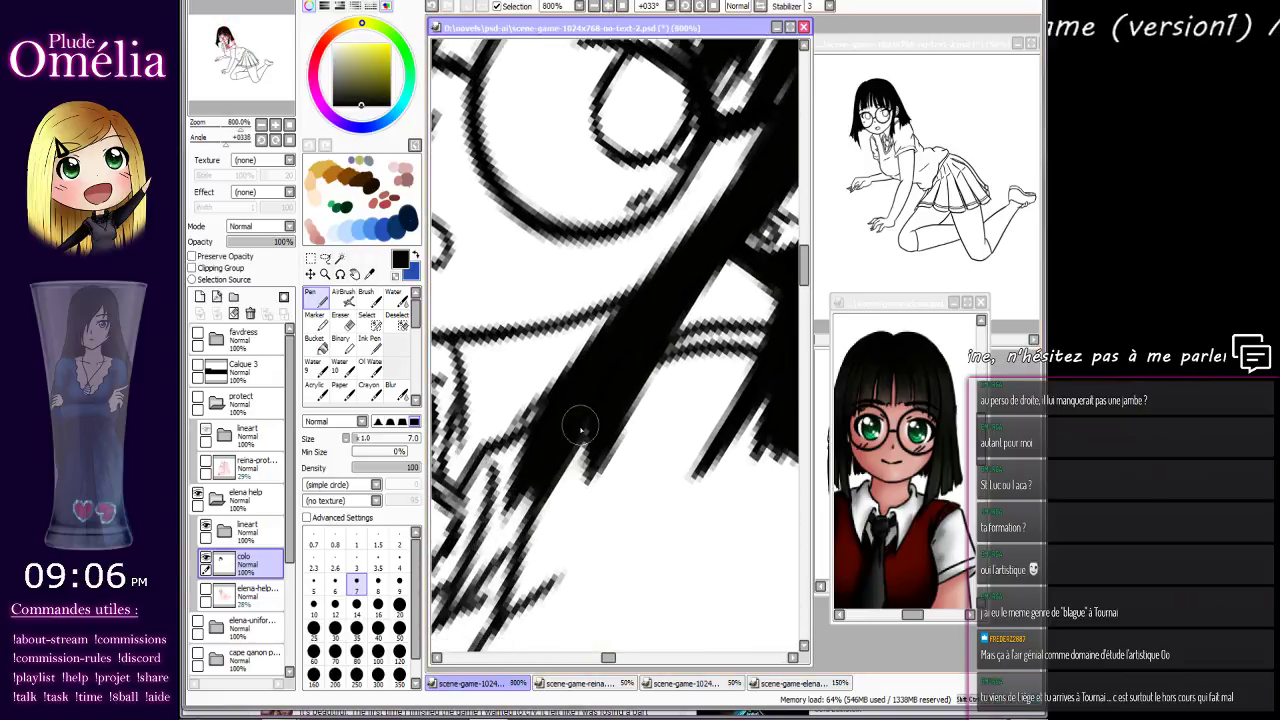
{"action": "left_click", "coordinate": [598, 6]}
{"action": "left_click", "coordinate": [598, 6]}
{"action": "left_click", "coordinate": [598, 6]}
{"action": "left_click", "coordinate": [712, 8]}
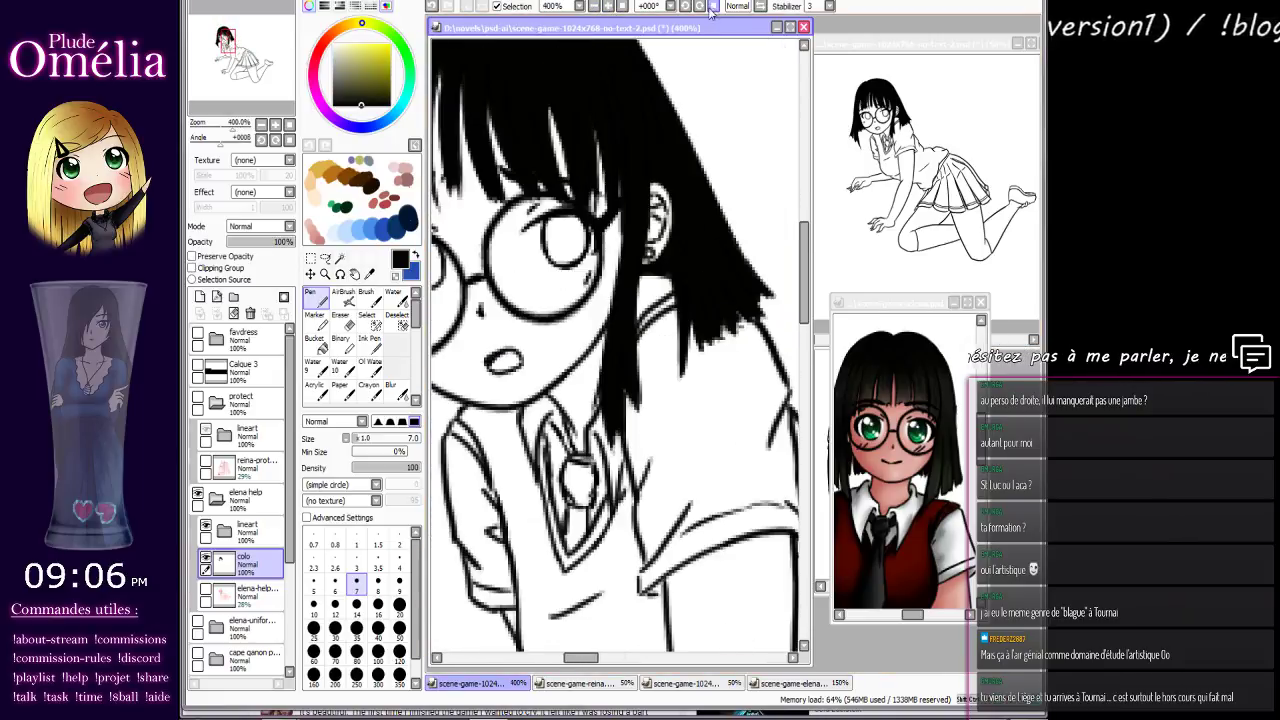
Step: Nudge the colo layer's opacity and return it to 100% while checking the fringe and crown
{"action": "left_click_drag", "start_coordinate": [672, 217], "coordinate": [569, 372]}
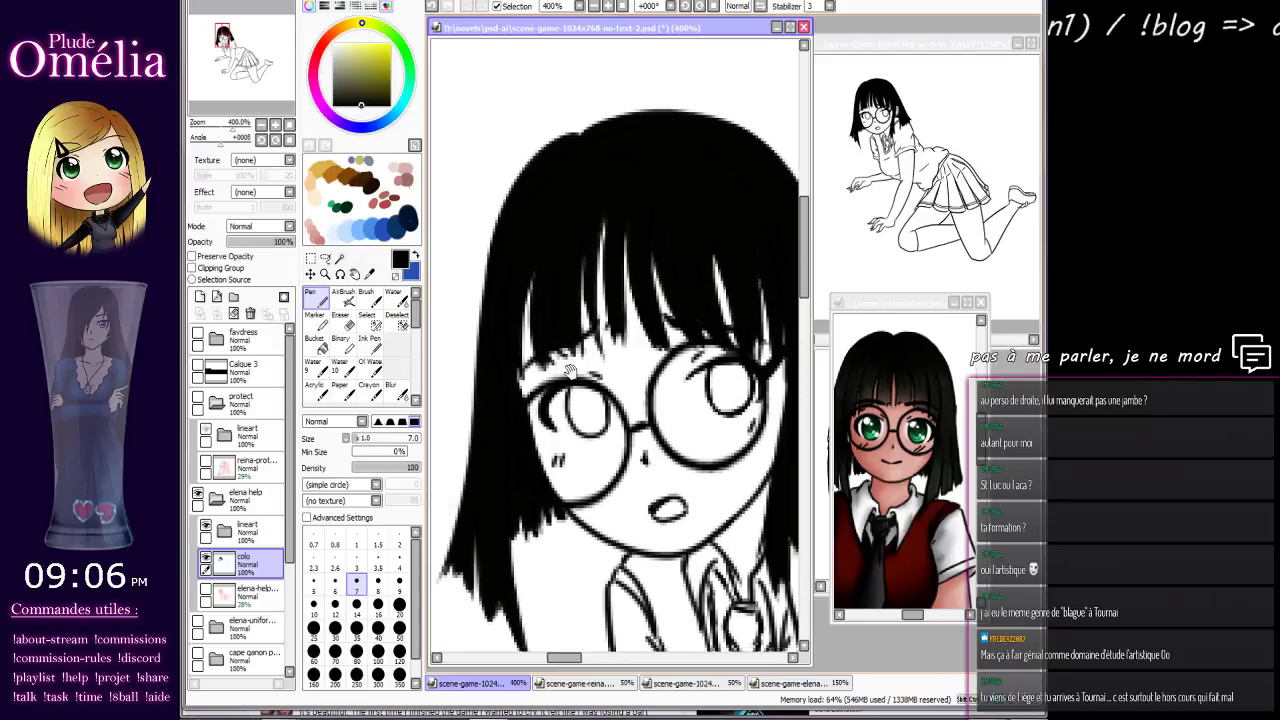
{"action": "left_click_drag", "start_coordinate": [618, 262], "coordinate": [583, 344]}
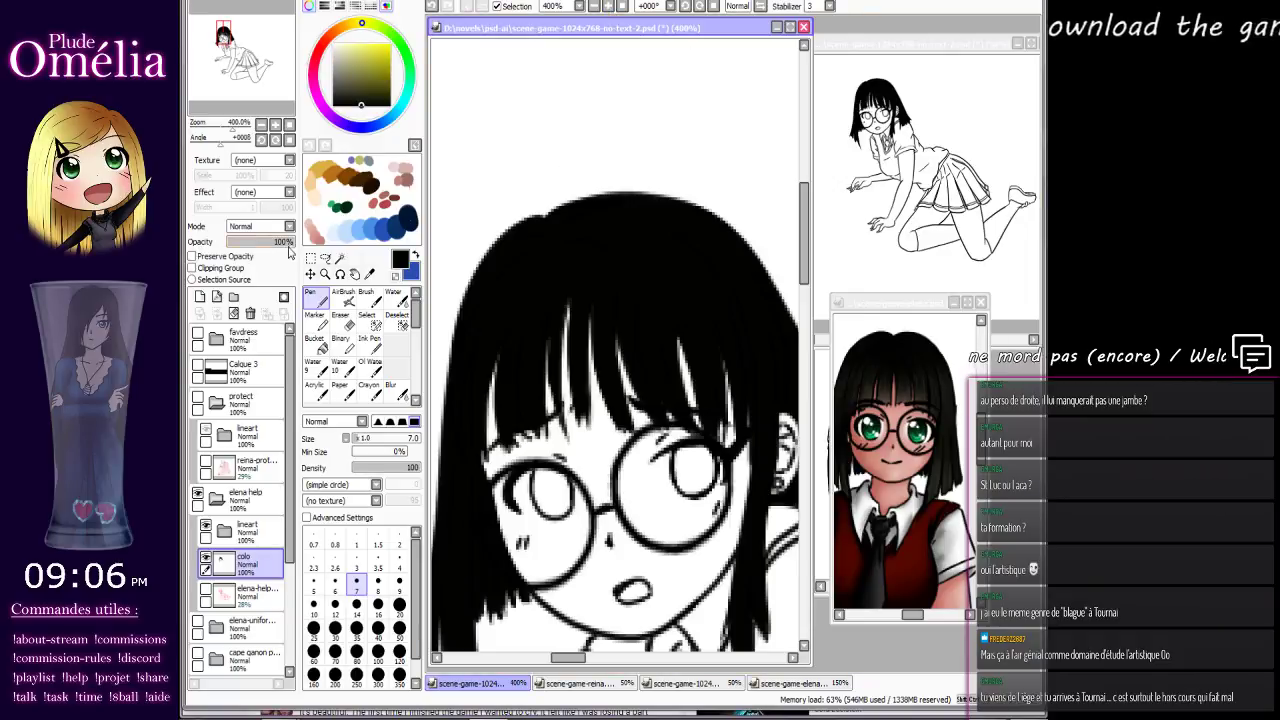
{"action": "left_click_drag", "start_coordinate": [287, 244], "coordinate": [294, 244]}
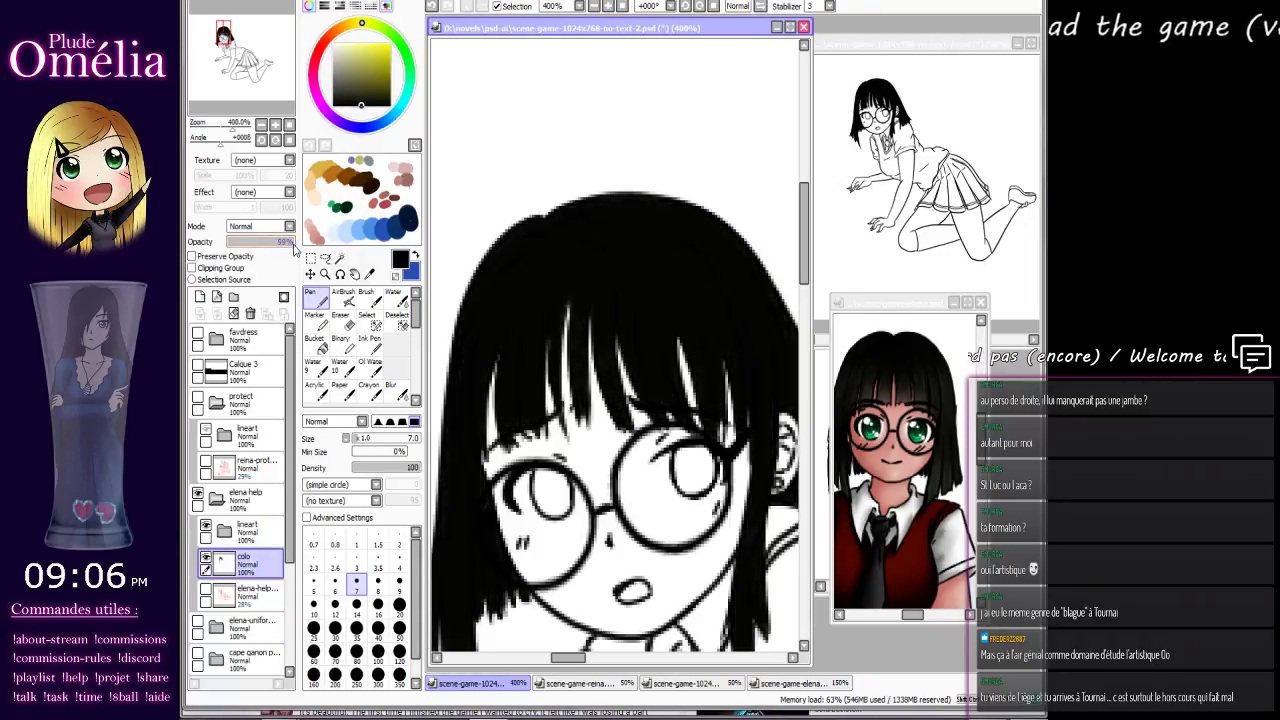
{"action": "mouse_move", "coordinate": [602, 321]}
{"action": "left_mouse_down"}
{"action": "mouse_move", "coordinate": [620, 303]}
{"action": "mouse_move", "coordinate": [606, 175]}
{"action": "mouse_move", "coordinate": [586, 274]}
{"action": "left_mouse_up"}
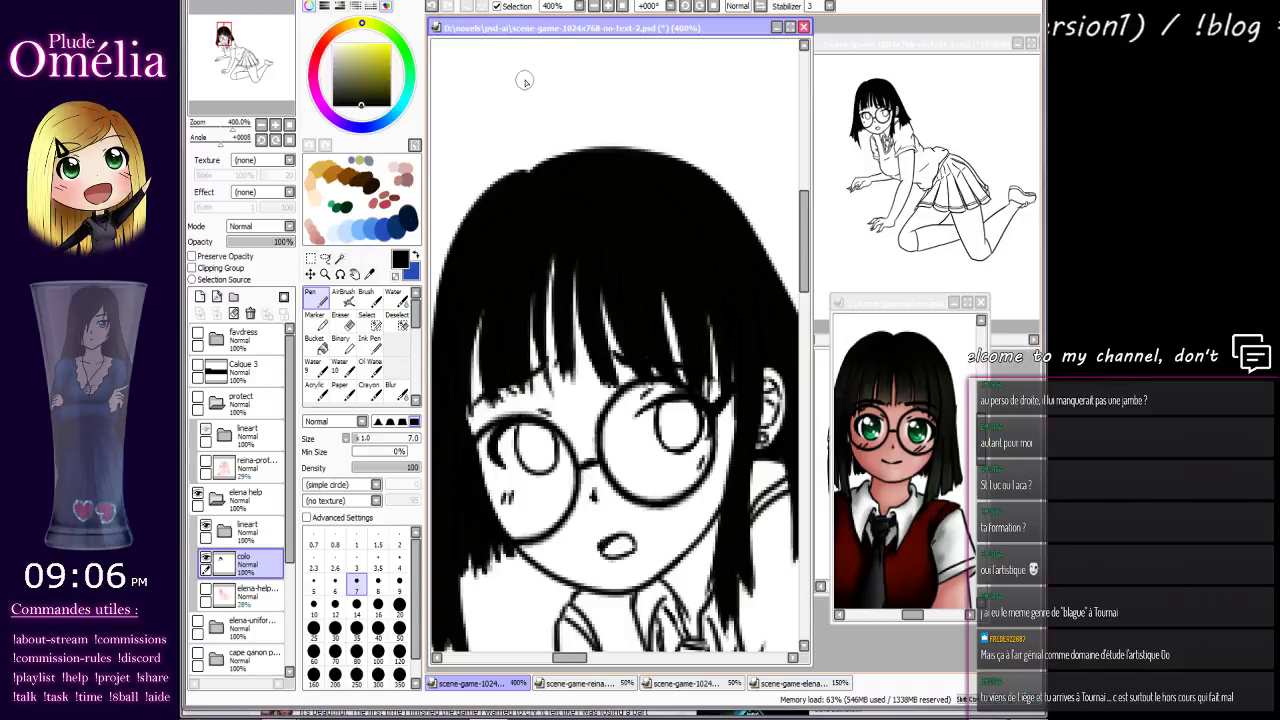
Step: Enlarge the coloured reference scene-game-elena.psd to 400% and examine the shading at the top of her hair
{"action": "left_click", "coordinate": [866, 308]}
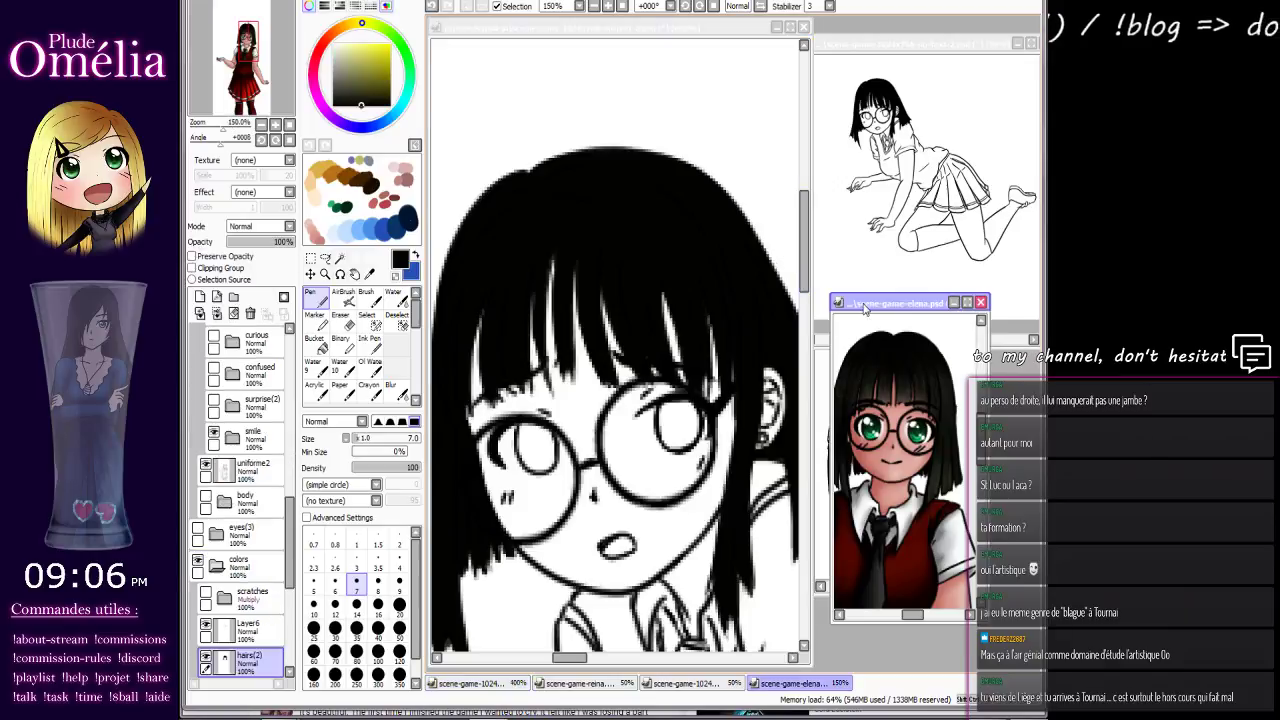
{"action": "scroll", "coordinate": [708, 355], "scroll_direction": "up", "scroll_amount": 3}
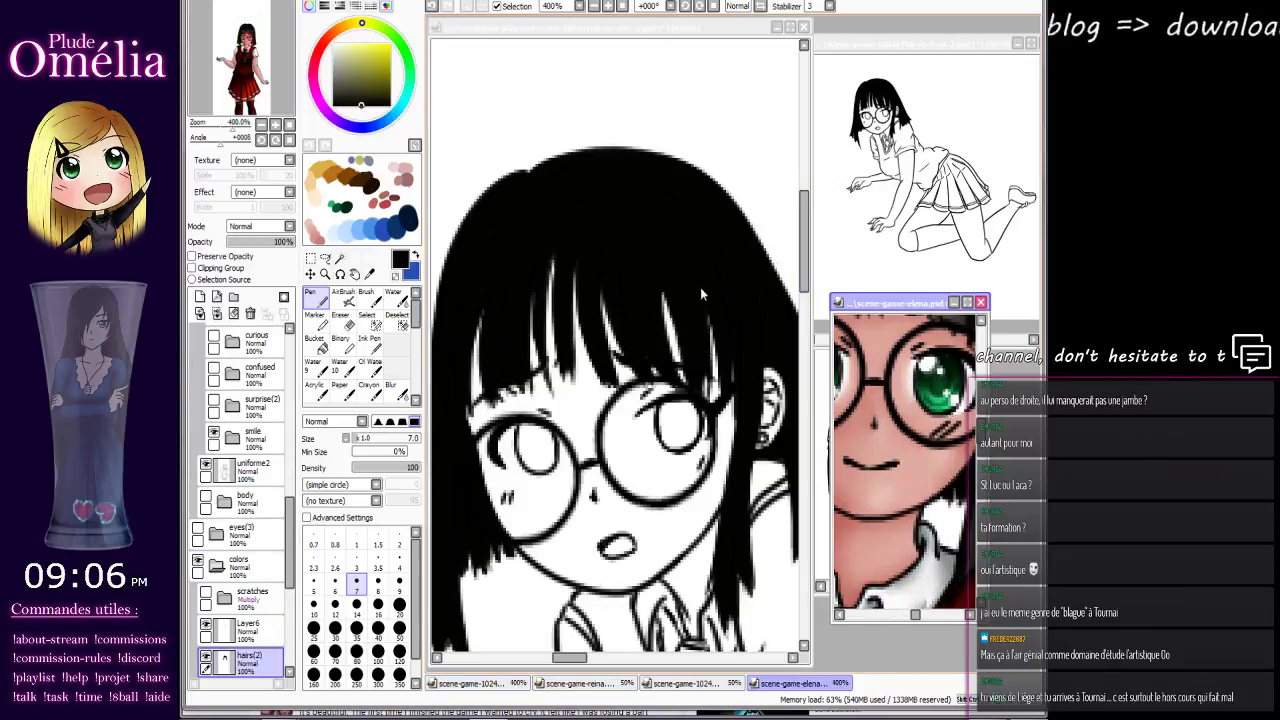
{"action": "left_click_drag", "start_coordinate": [866, 345], "coordinate": [883, 569]}
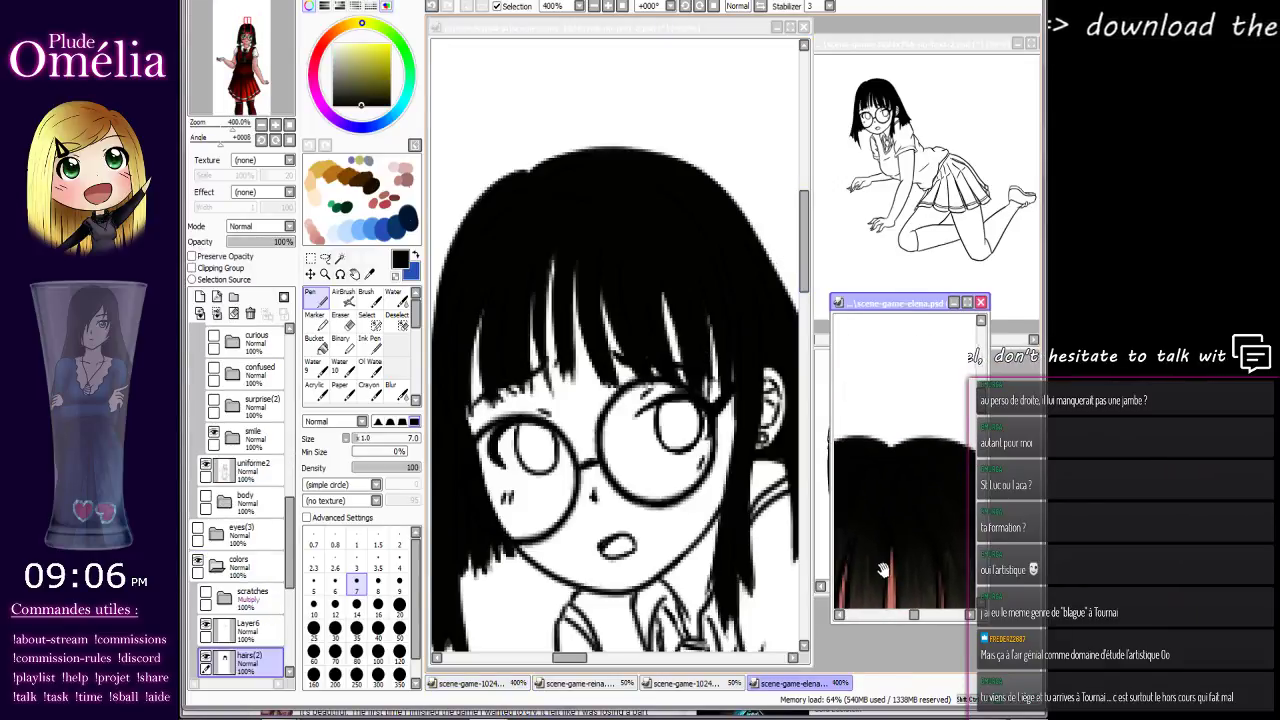